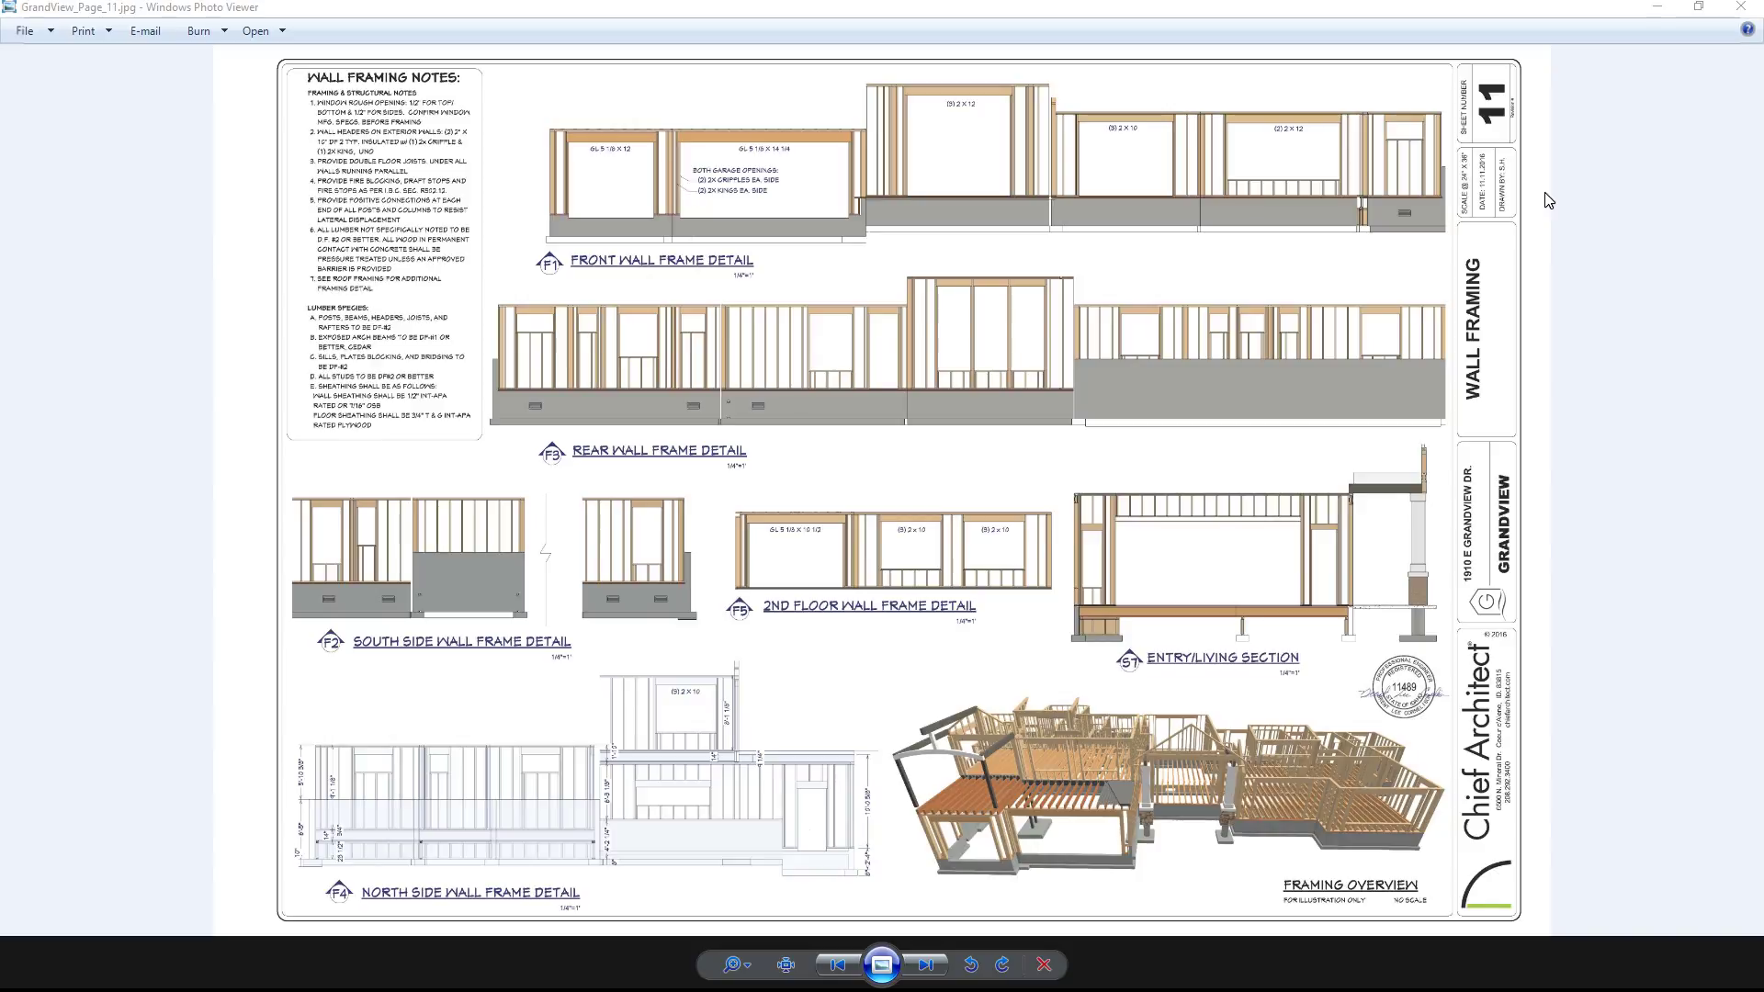
Examine the headers in the front wall frame detail on the wall framing sheet and the 3D framing overview model.
scroll(972, 111, "up", 2)
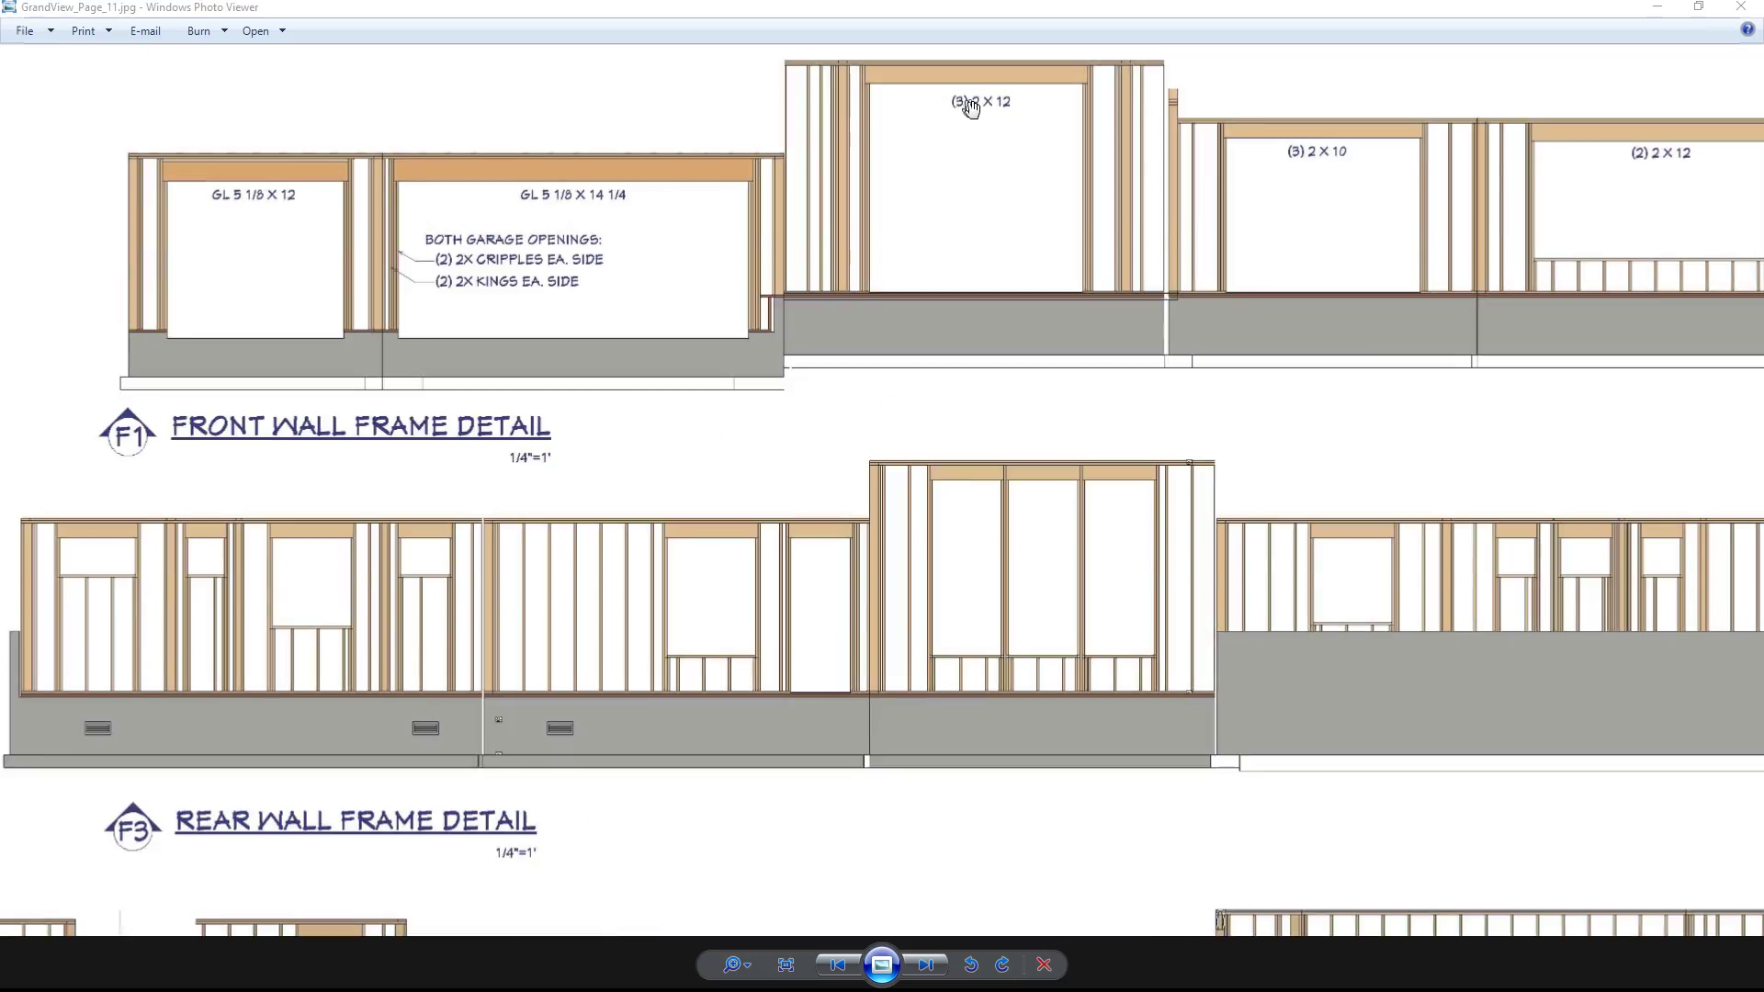
mouse_move(1212, 219)
left_mouse_down()
mouse_move(1151, 222)
mouse_move(1079, 264)
left_mouse_up()
scroll(1074, 264, "down", 1)
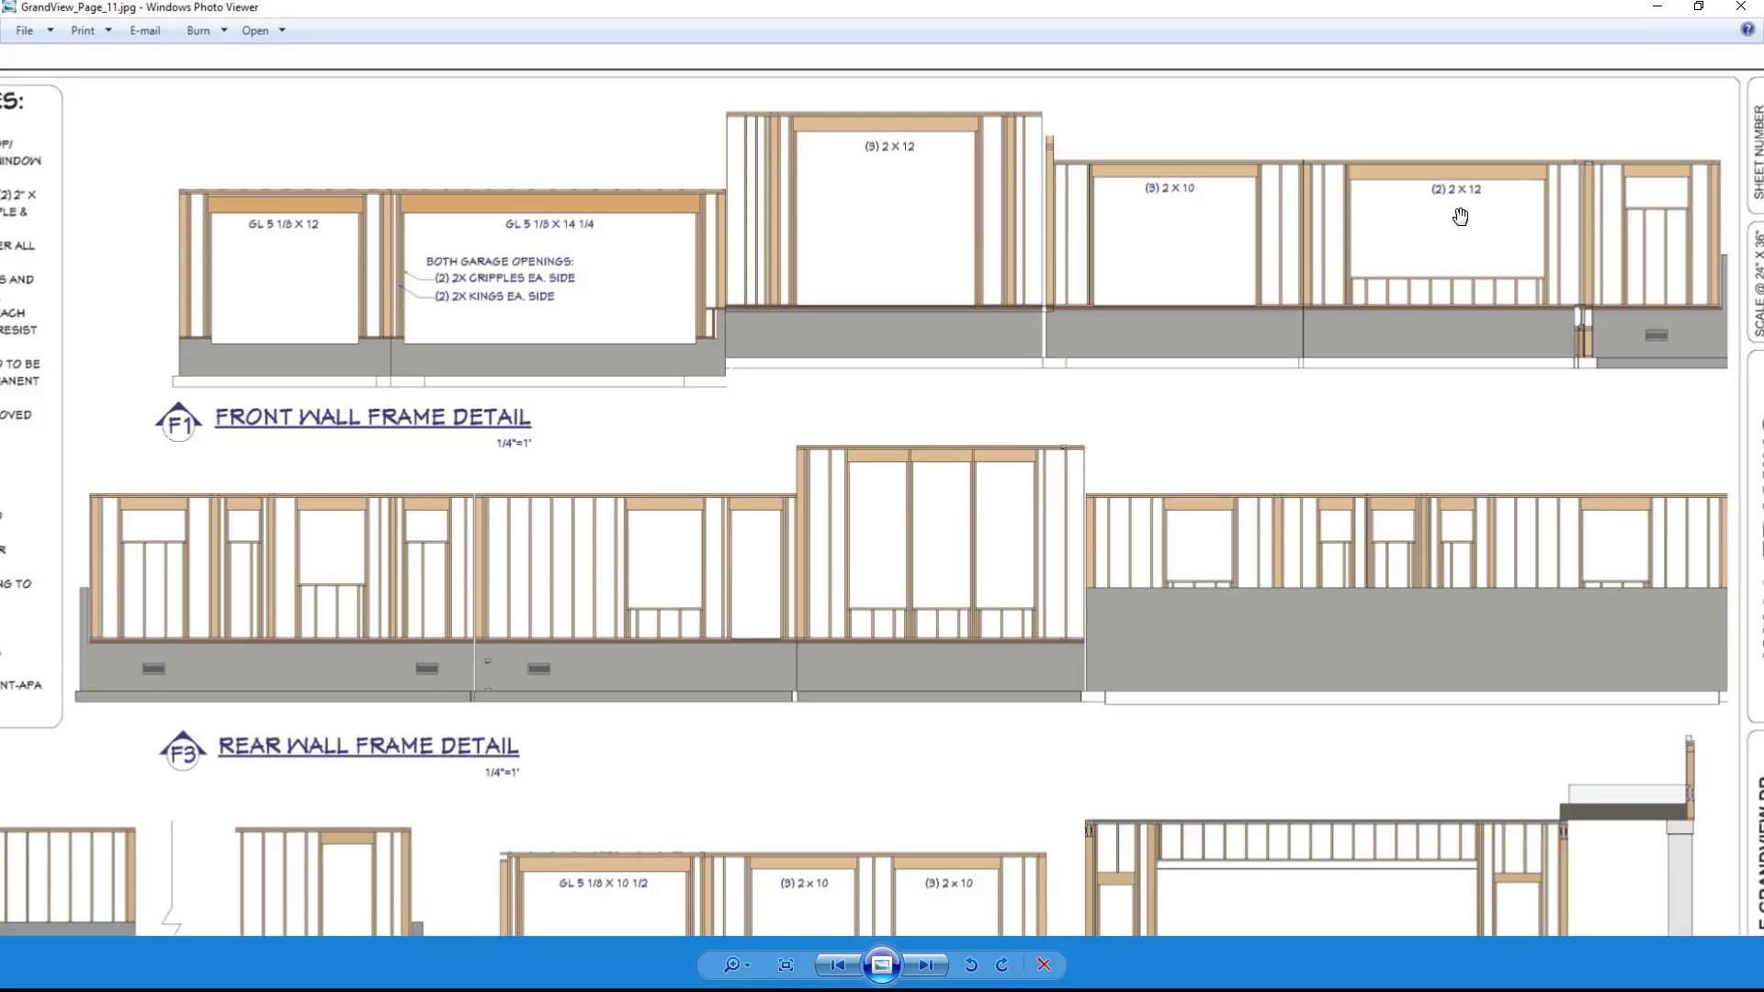
scroll(1374, 211, "down", 5)
key("Left")
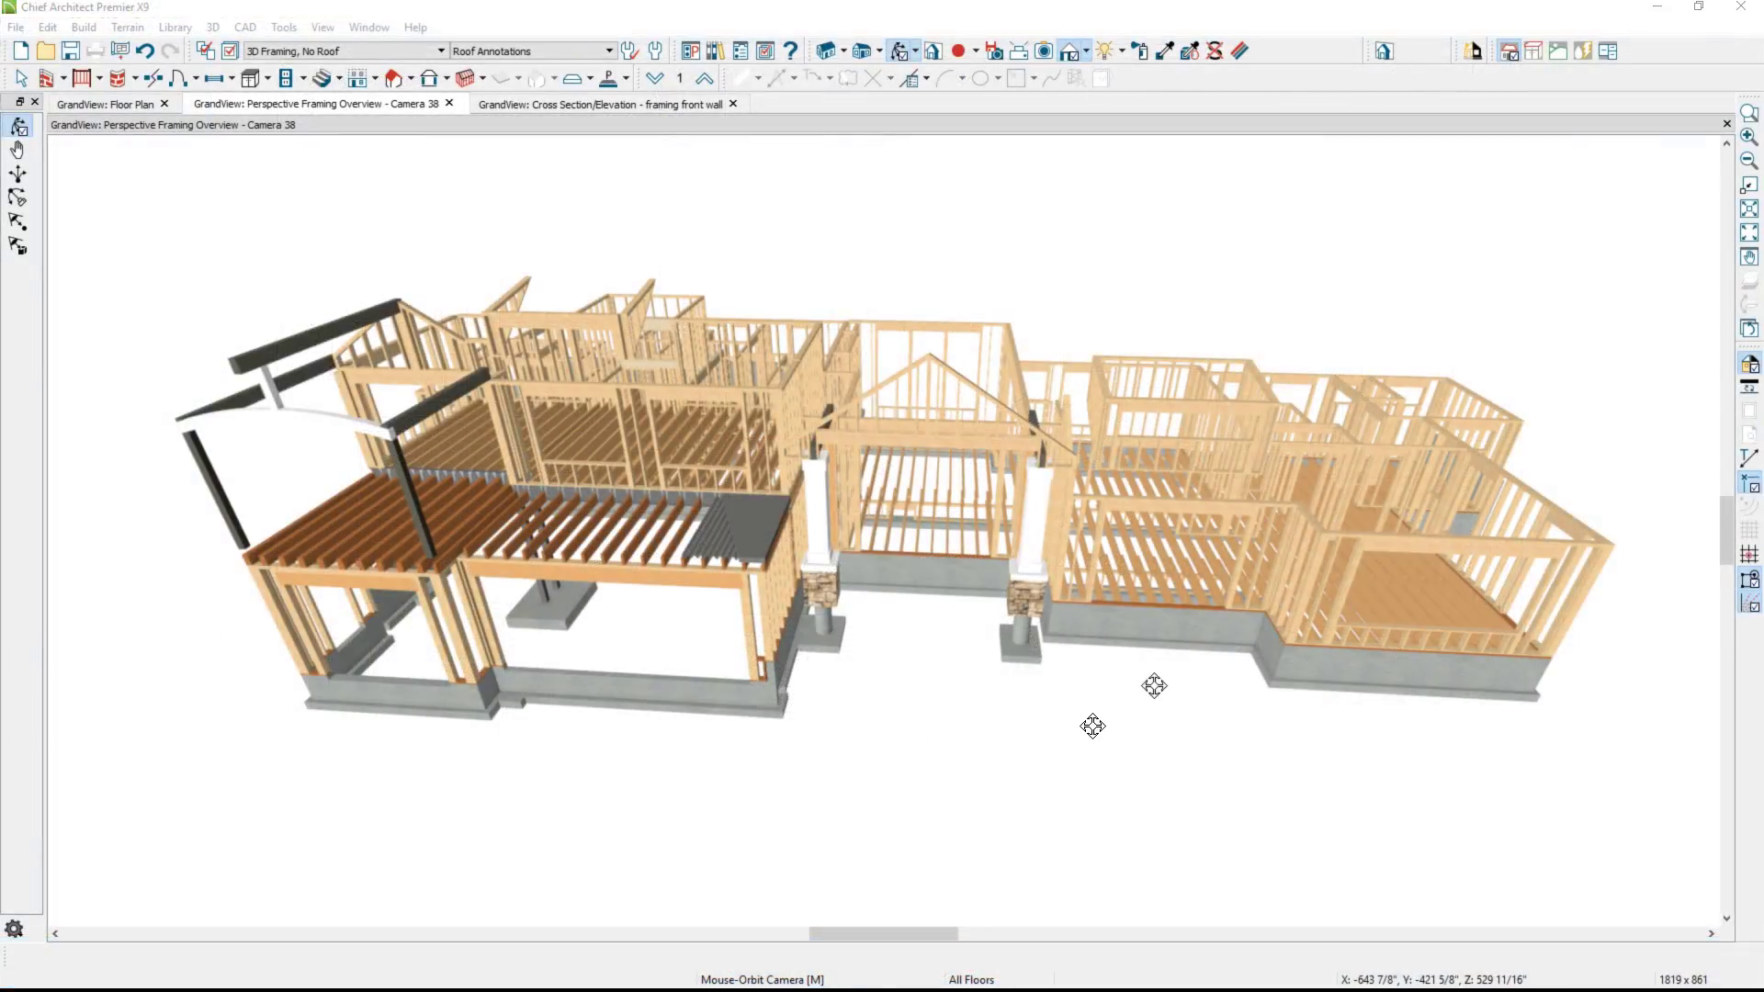
left_click_drag(1164, 682, 1162, 704)
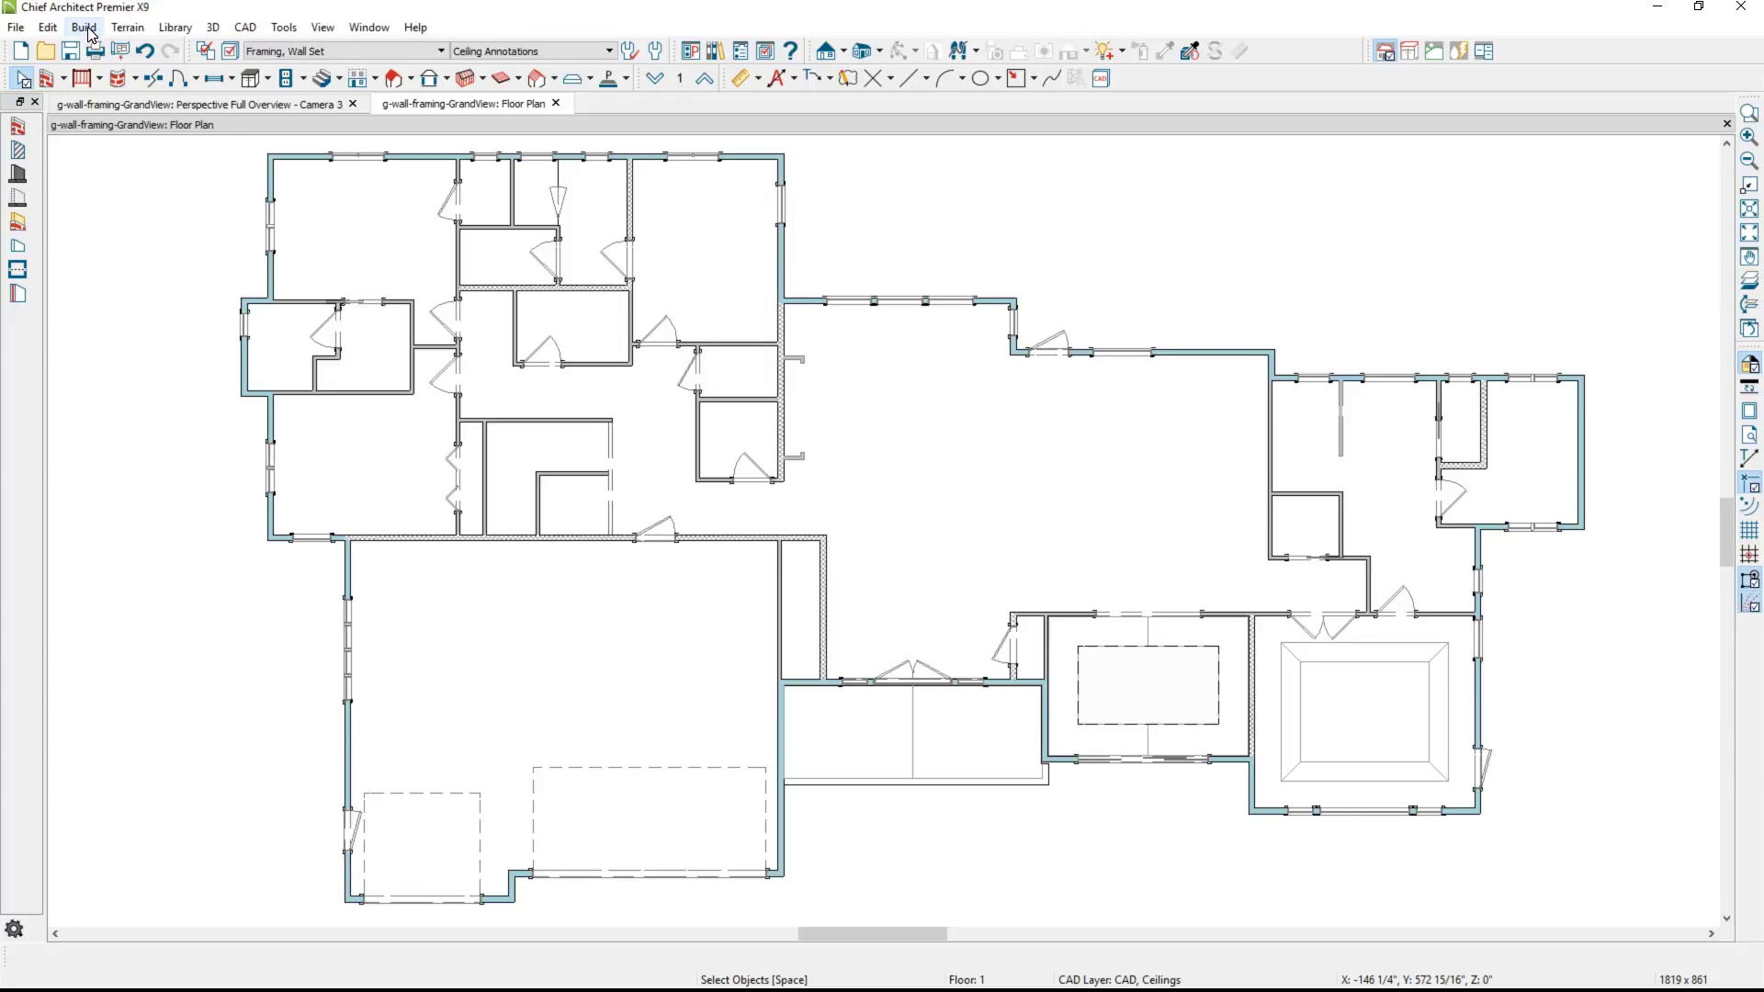
Enable automatic wall framing for the plan, check the opening header sizes, and inspect the built framing in the perspective full overview.
left_click(84, 28)
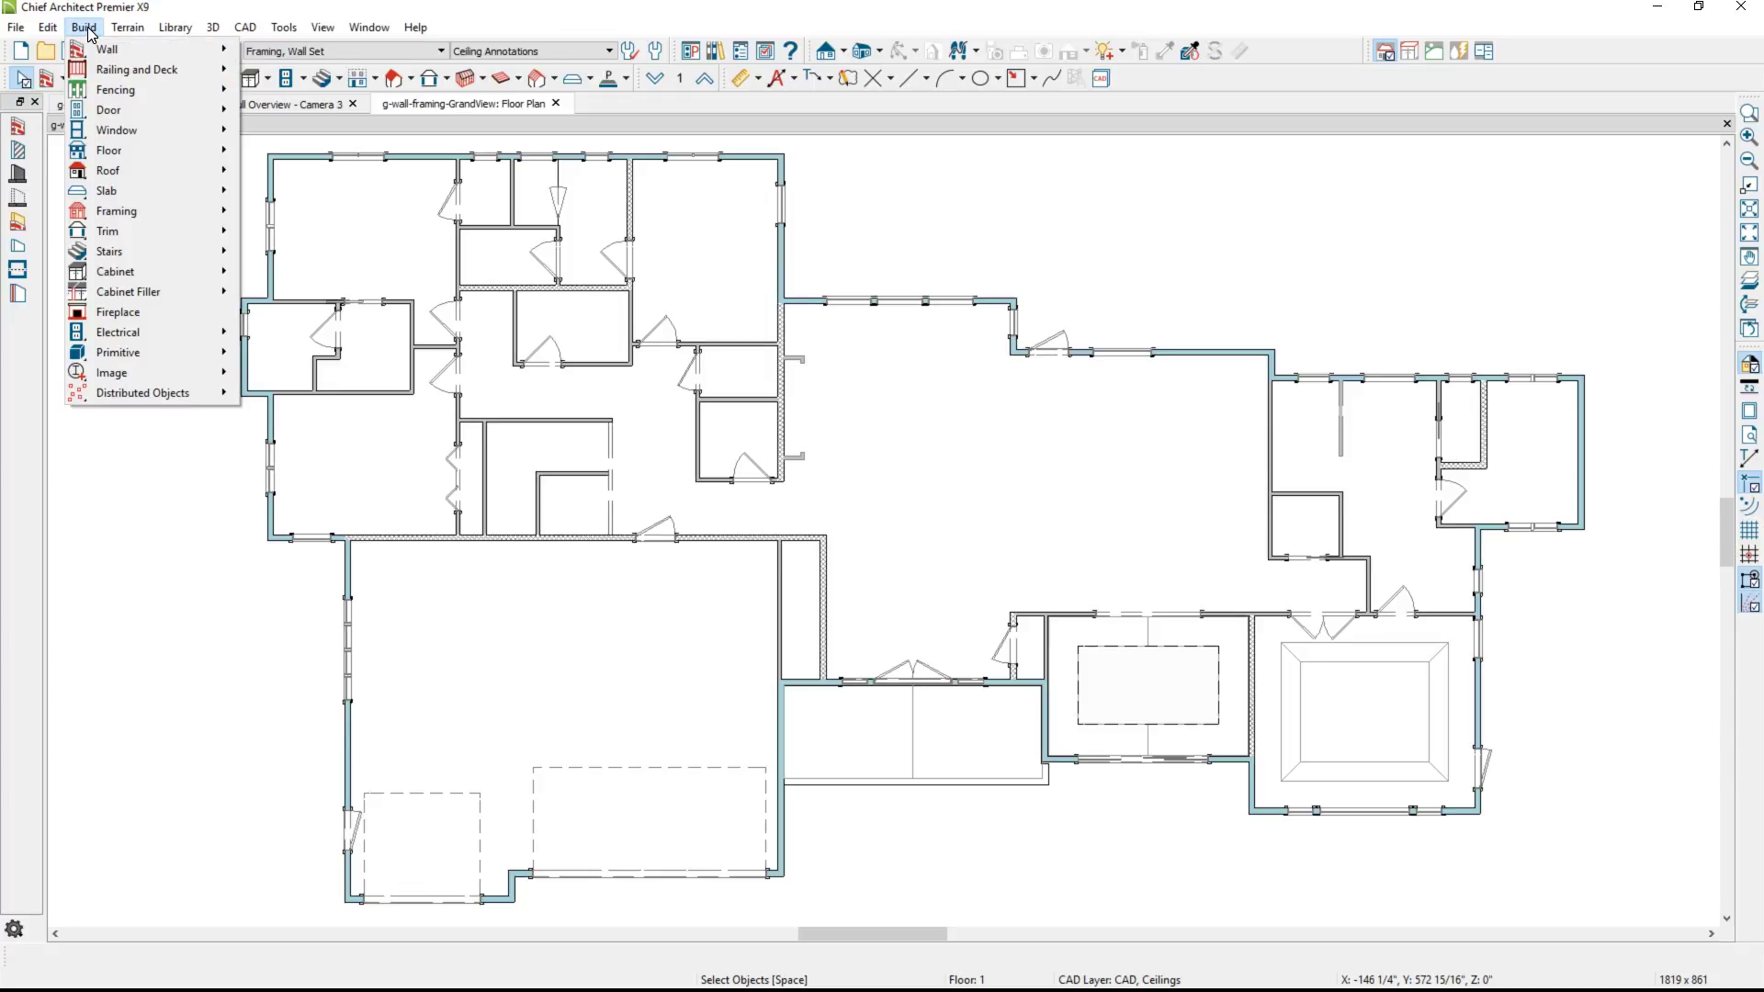
mouse_move(116, 210)
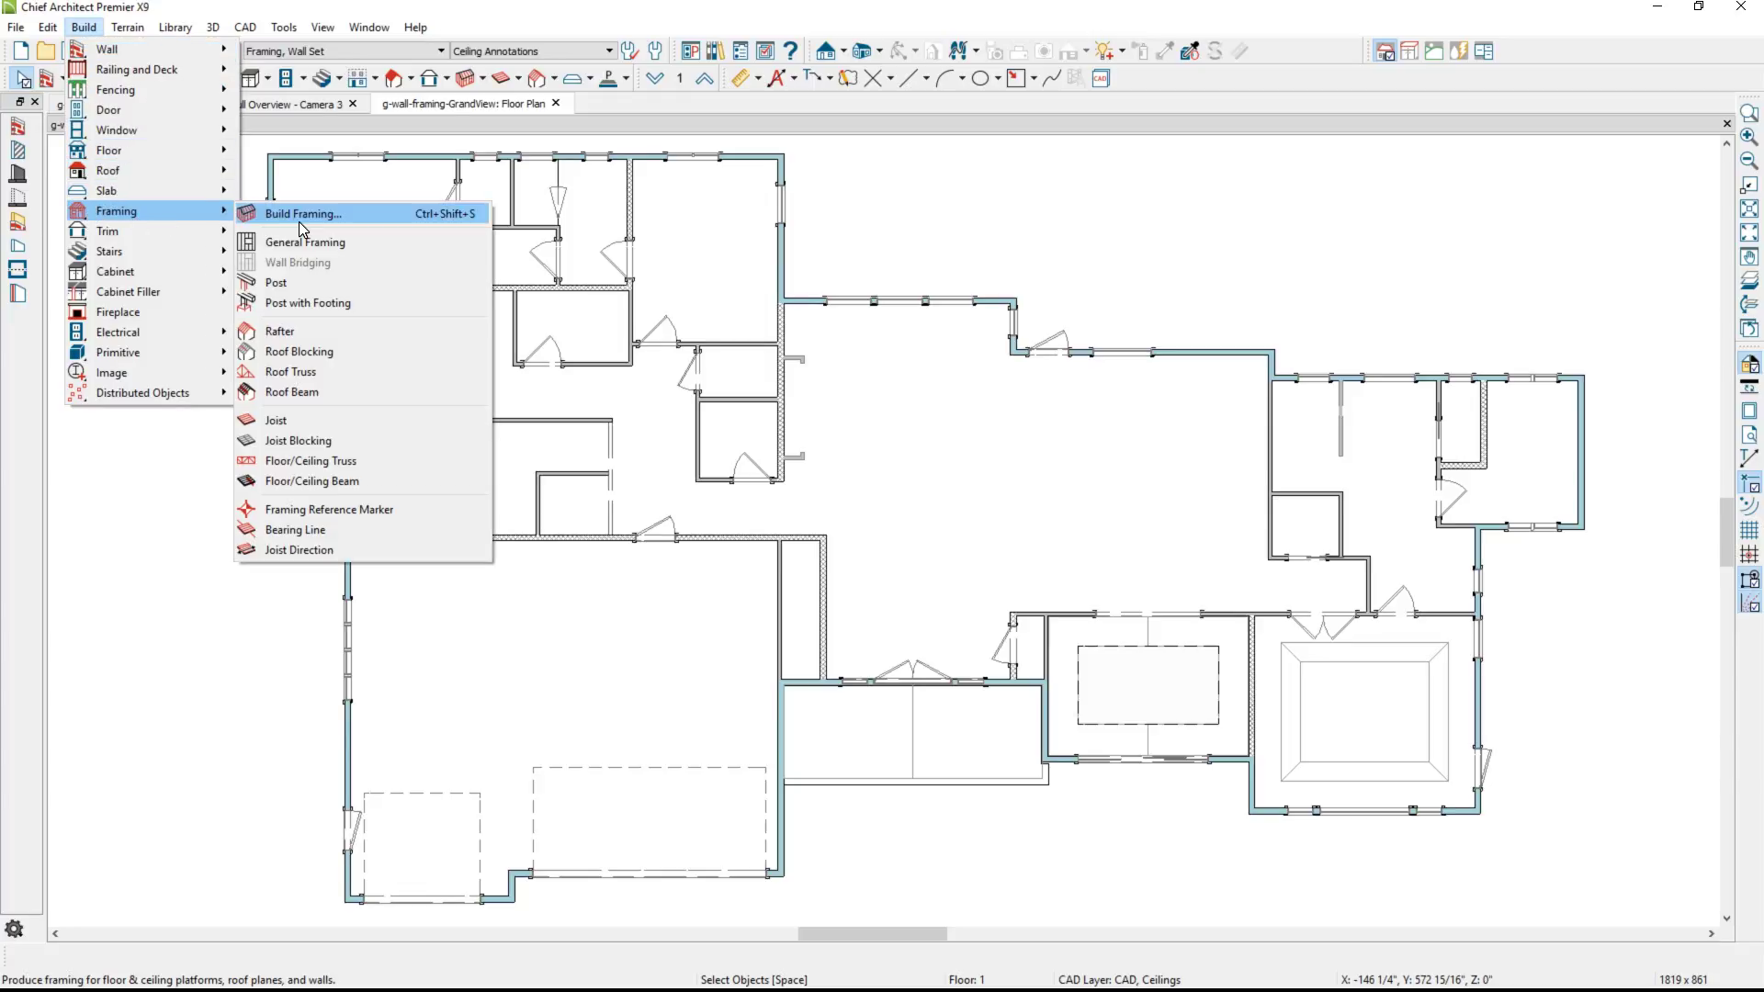
left_click(299, 222)
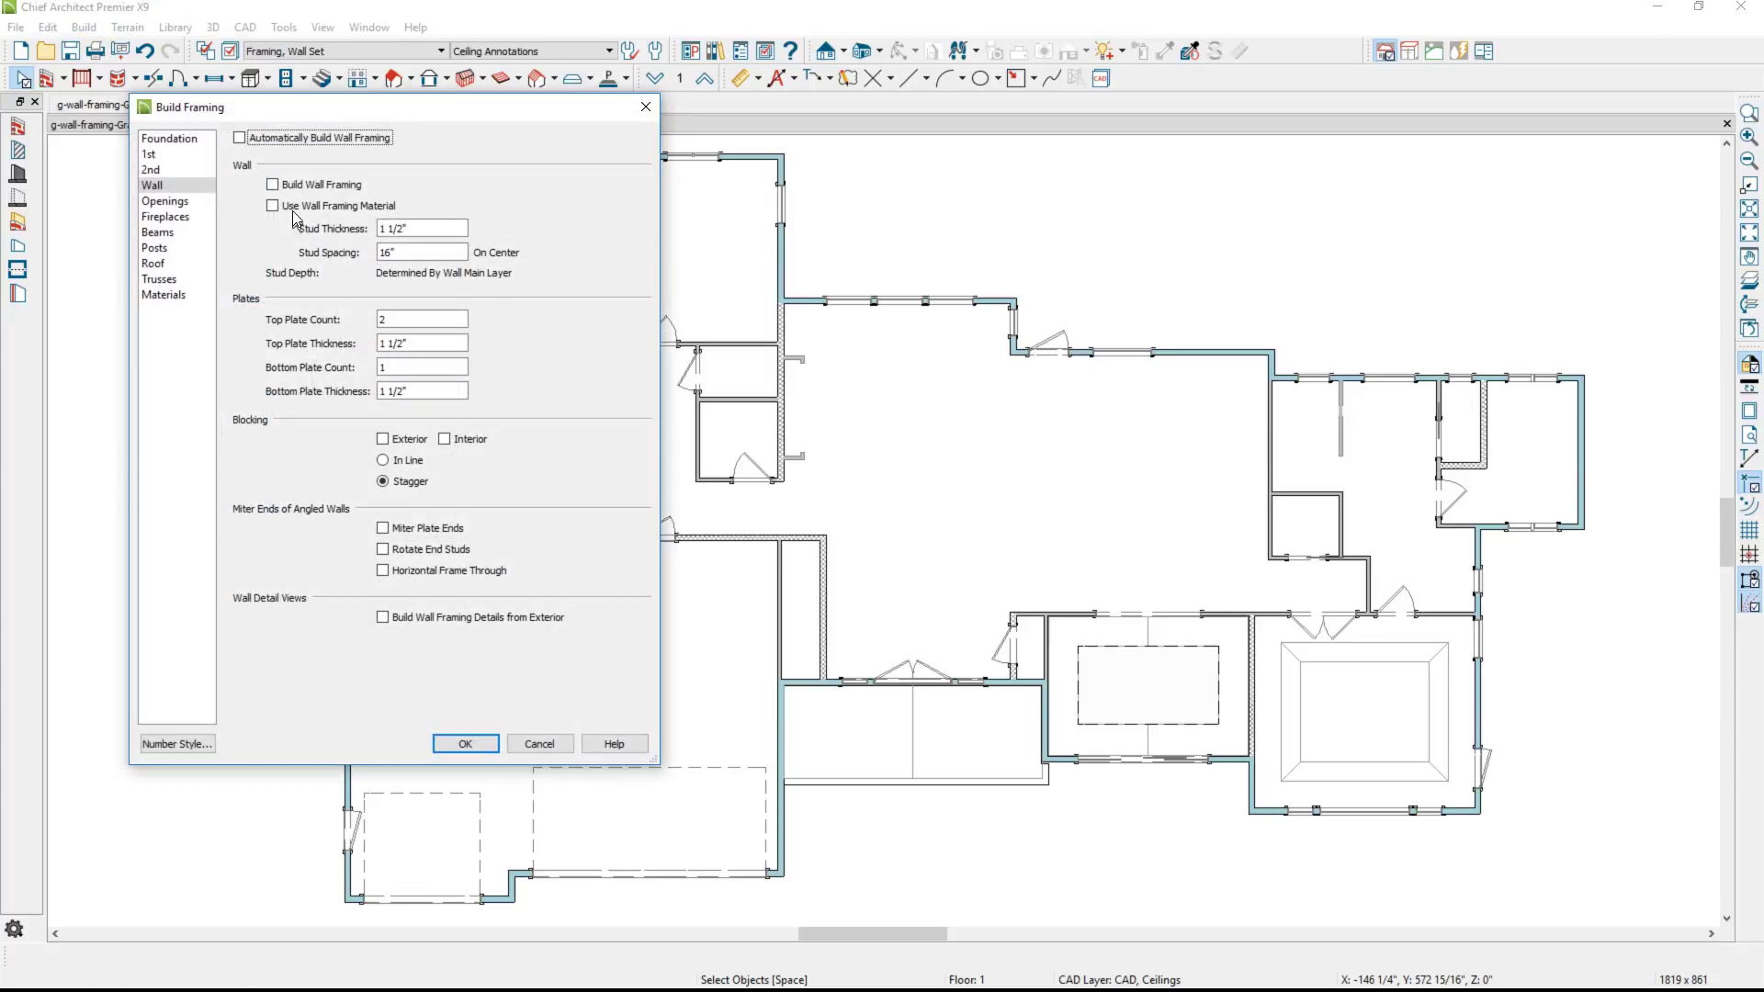
left_click(239, 138)
left_click(163, 202)
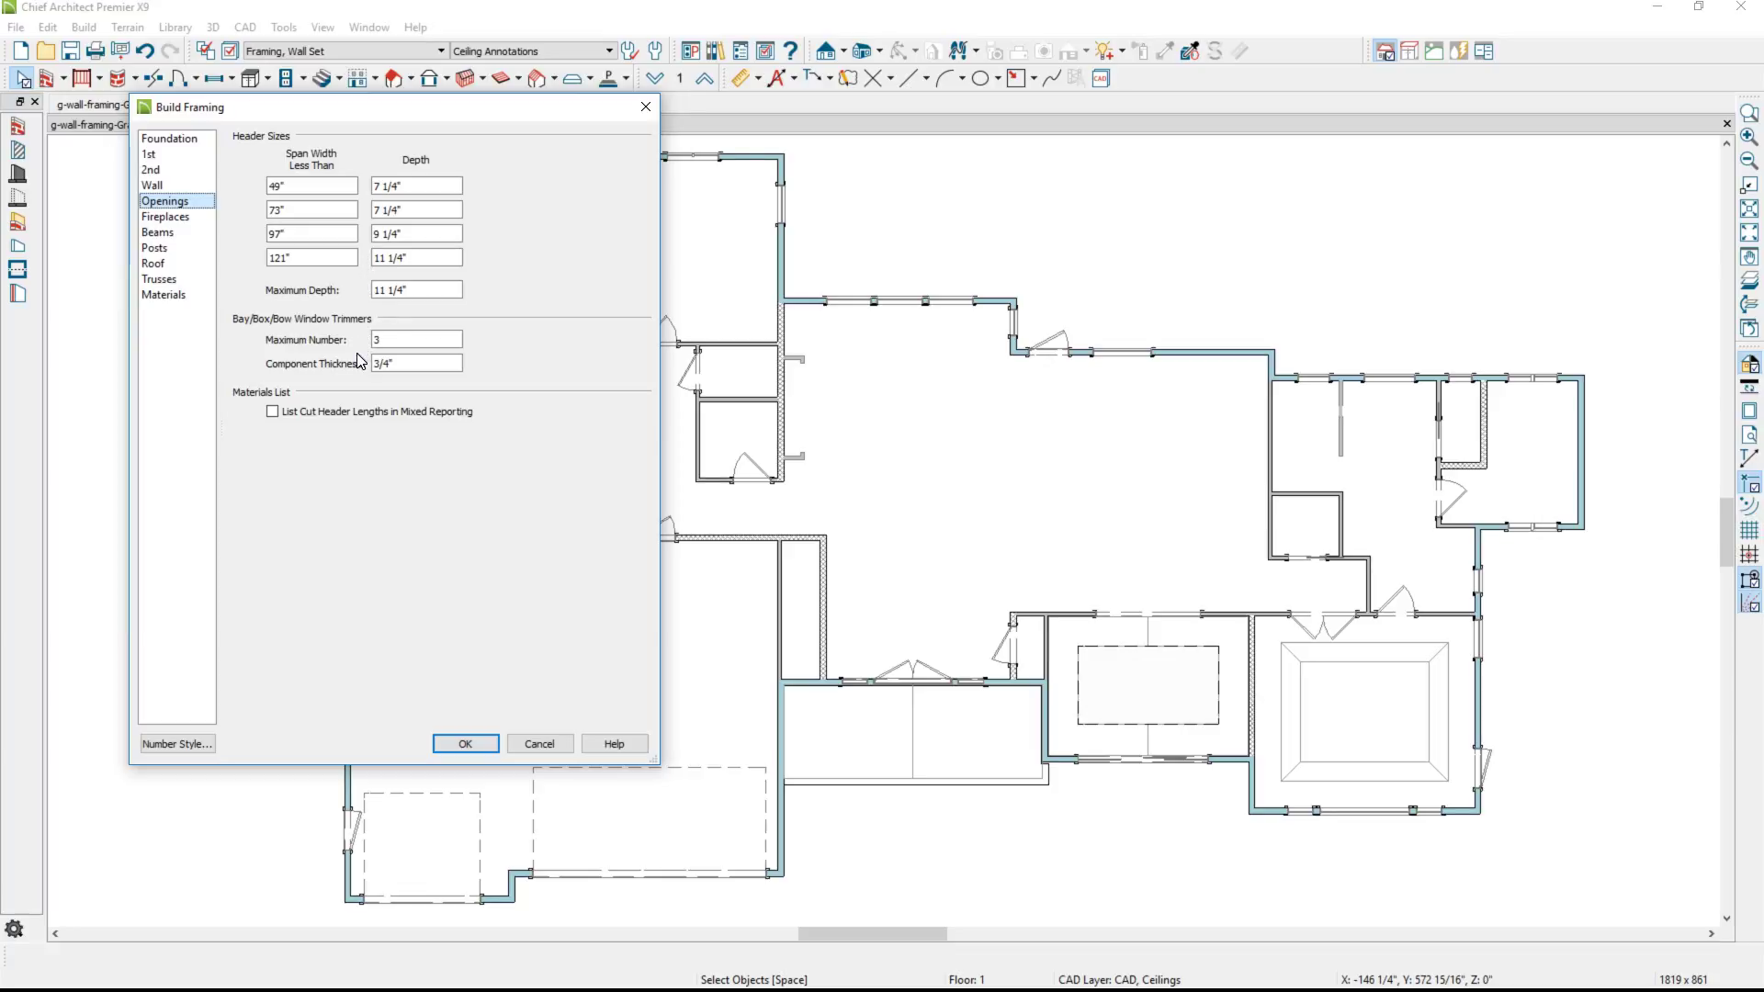
left_click(446, 746)
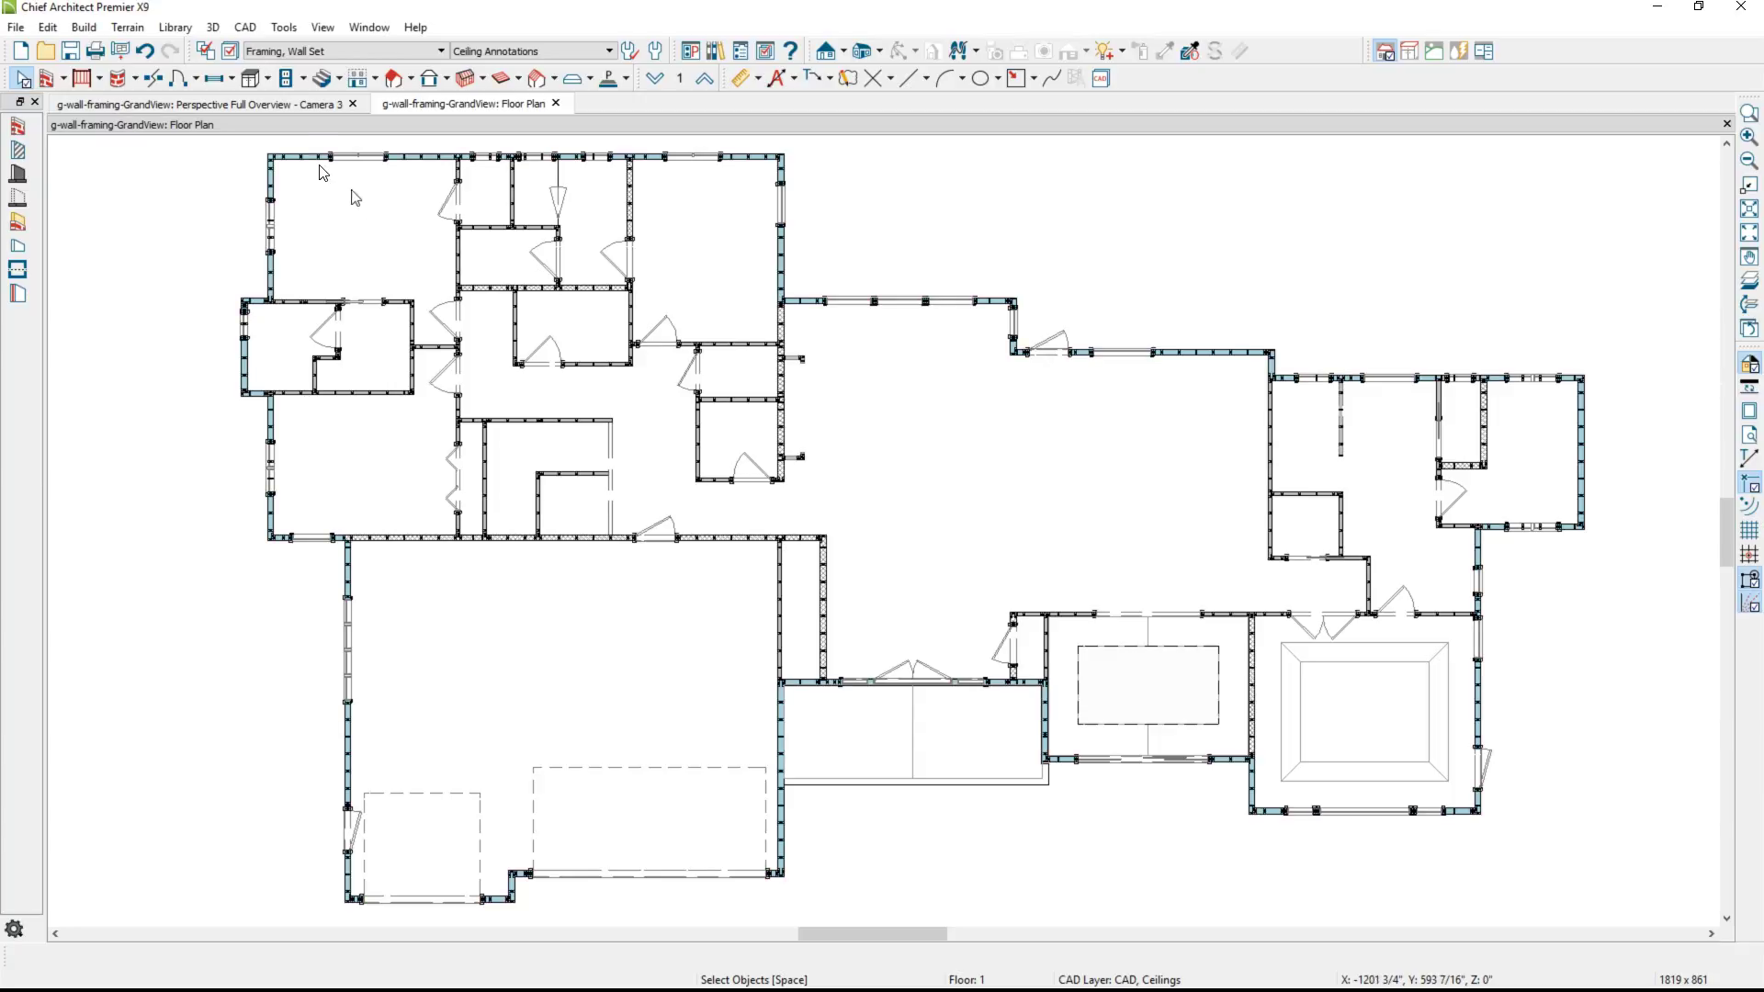
left_click(300, 110)
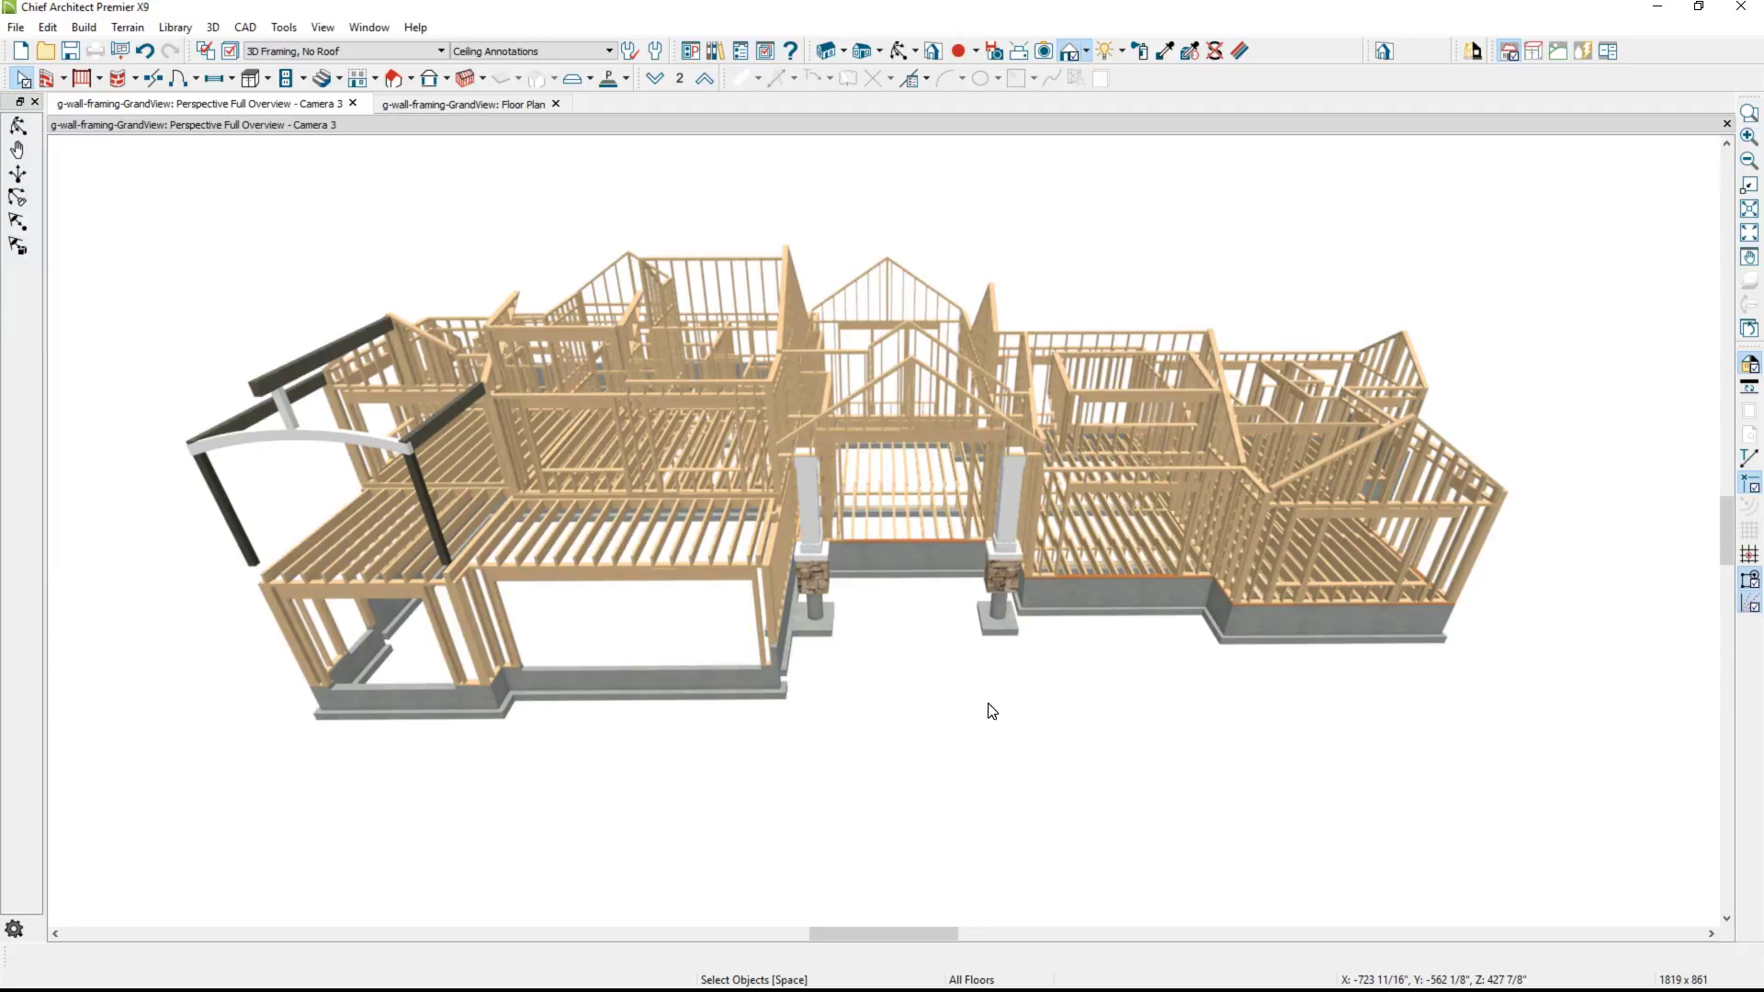
middle_click_drag(984, 709, 933, 670)
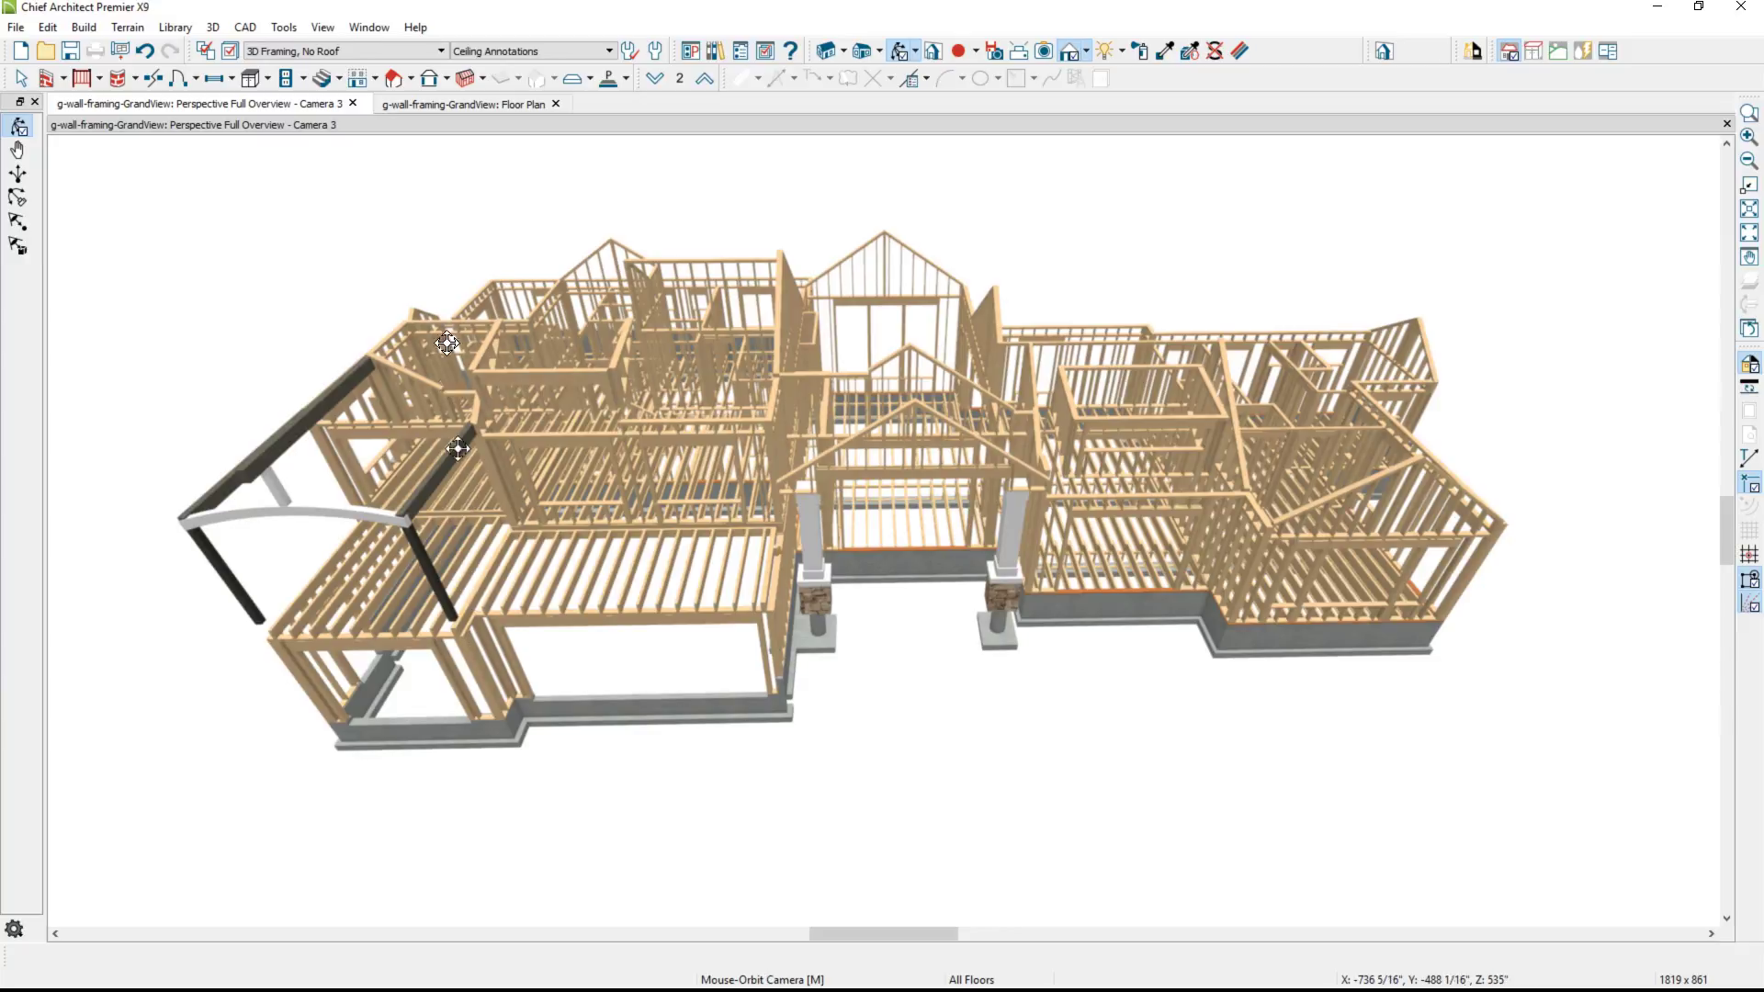
In the floor plan, set the narrow garage door's header type to Glulam and override its default thickness, count and depth.
left_click(464, 104)
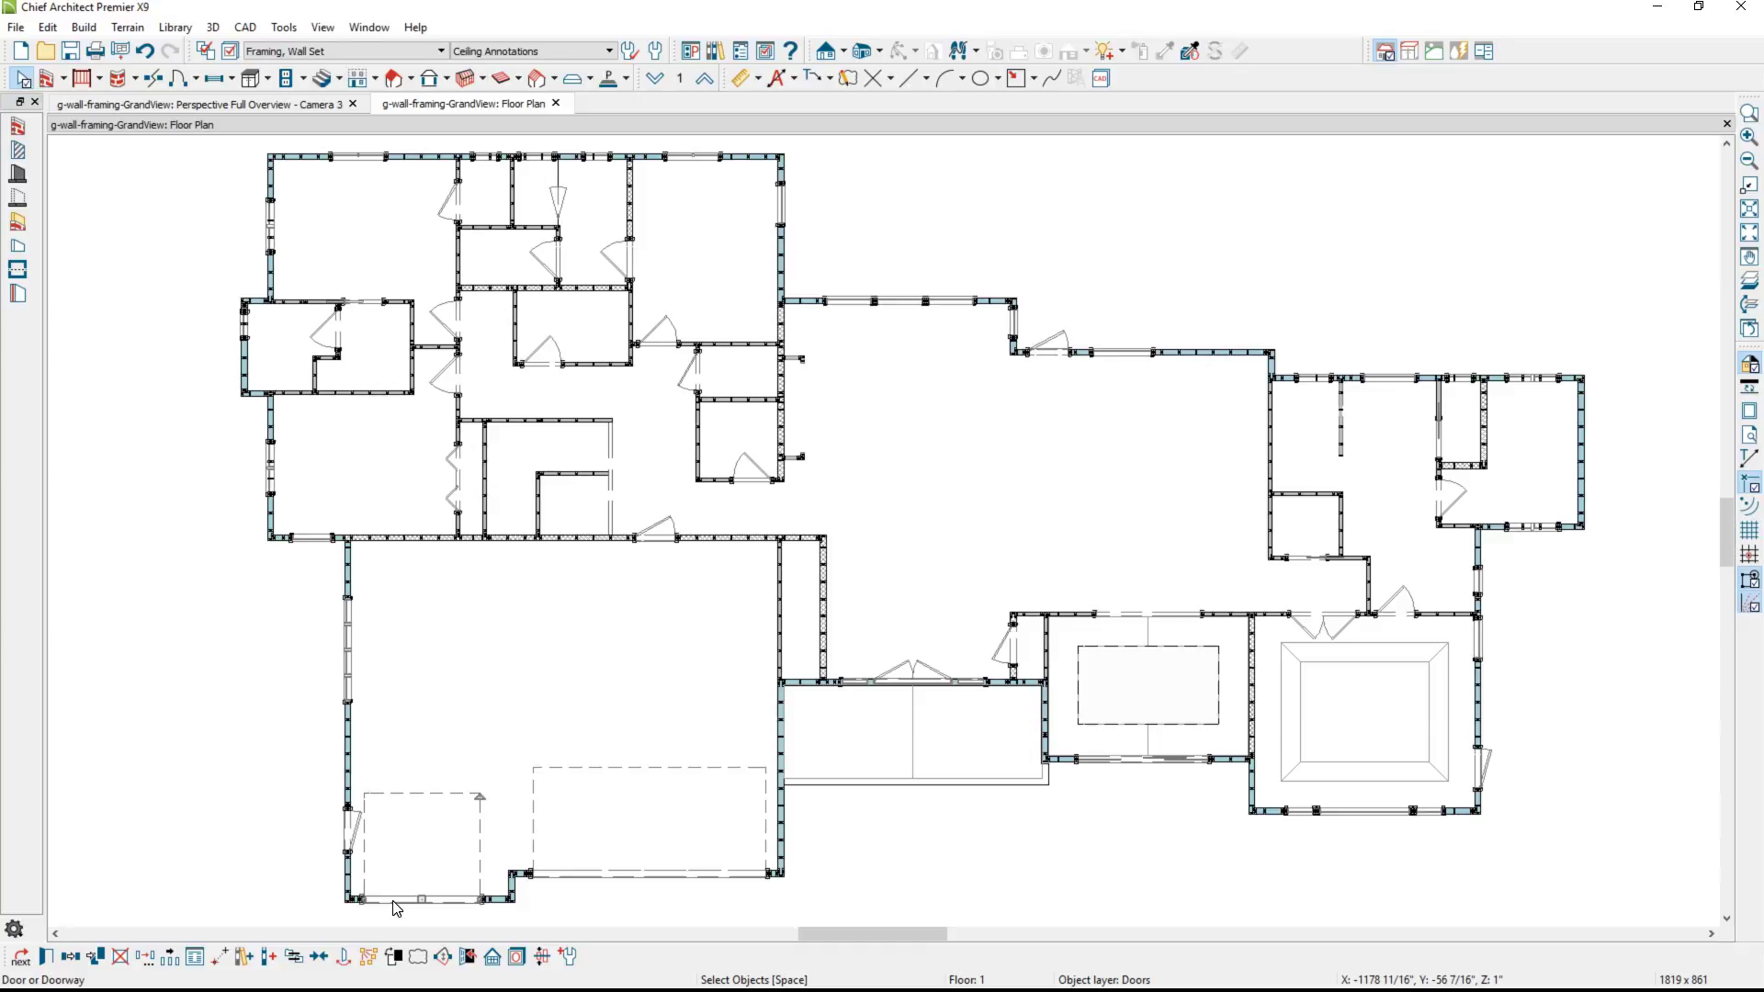
double_click(394, 903)
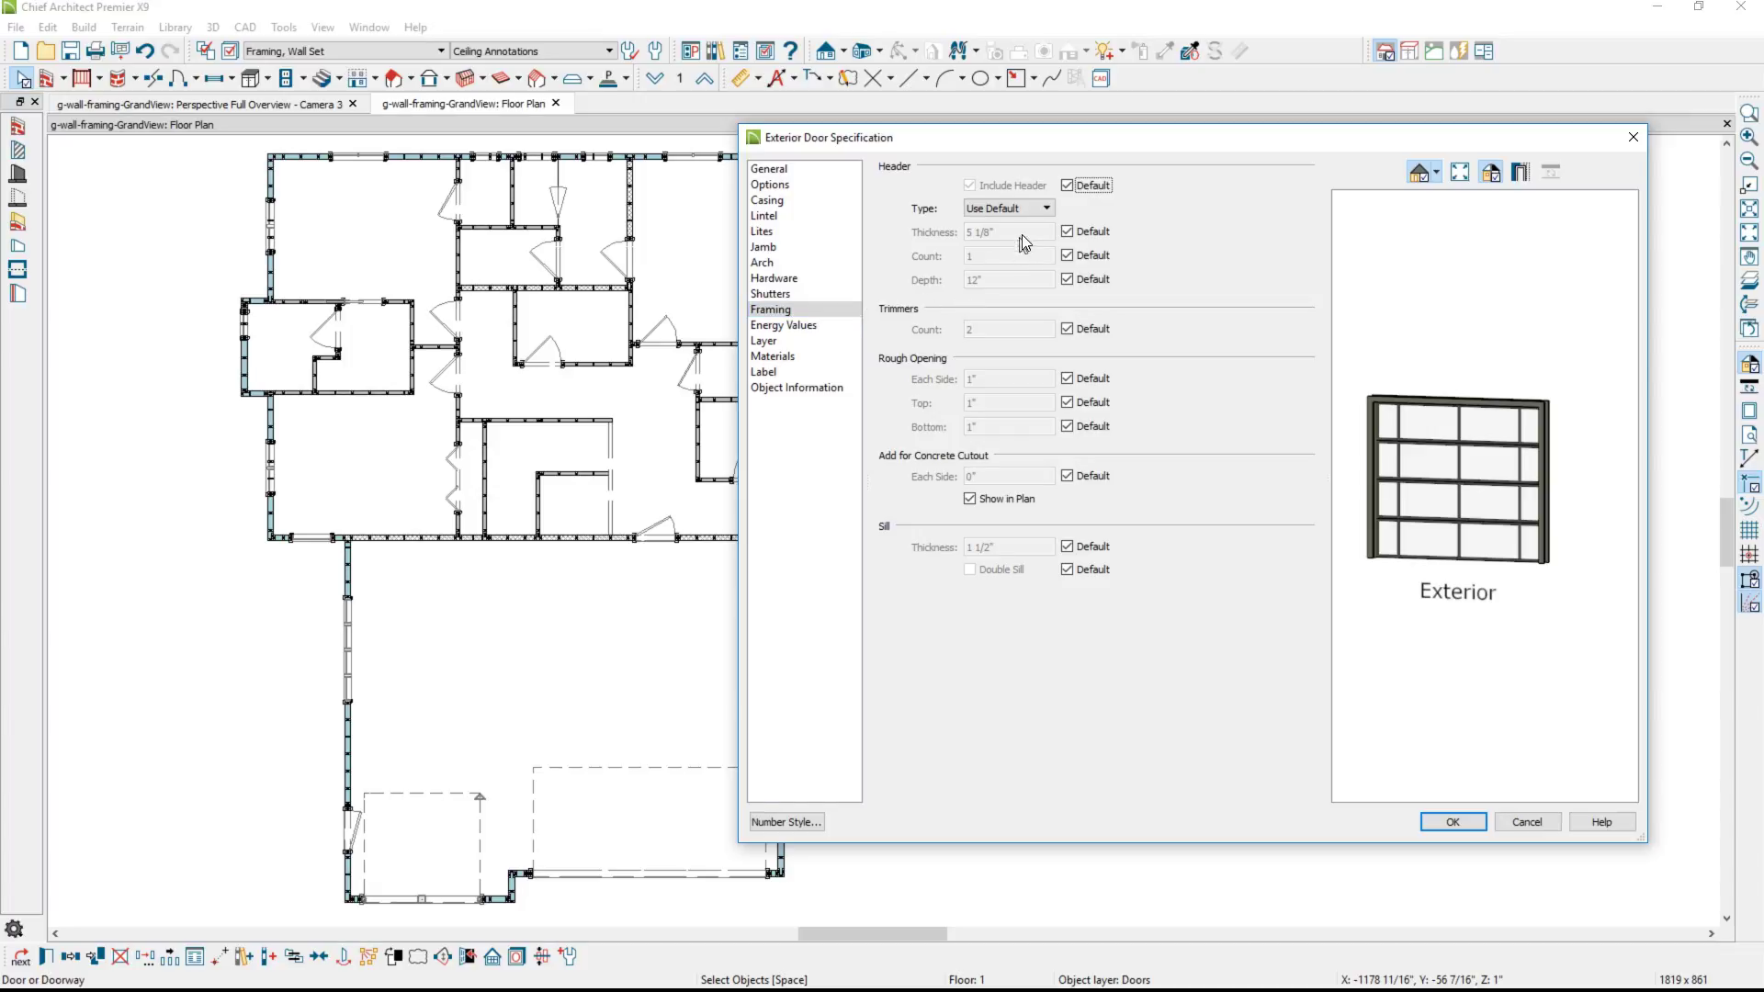
left_click(1067, 186)
left_click(1047, 213)
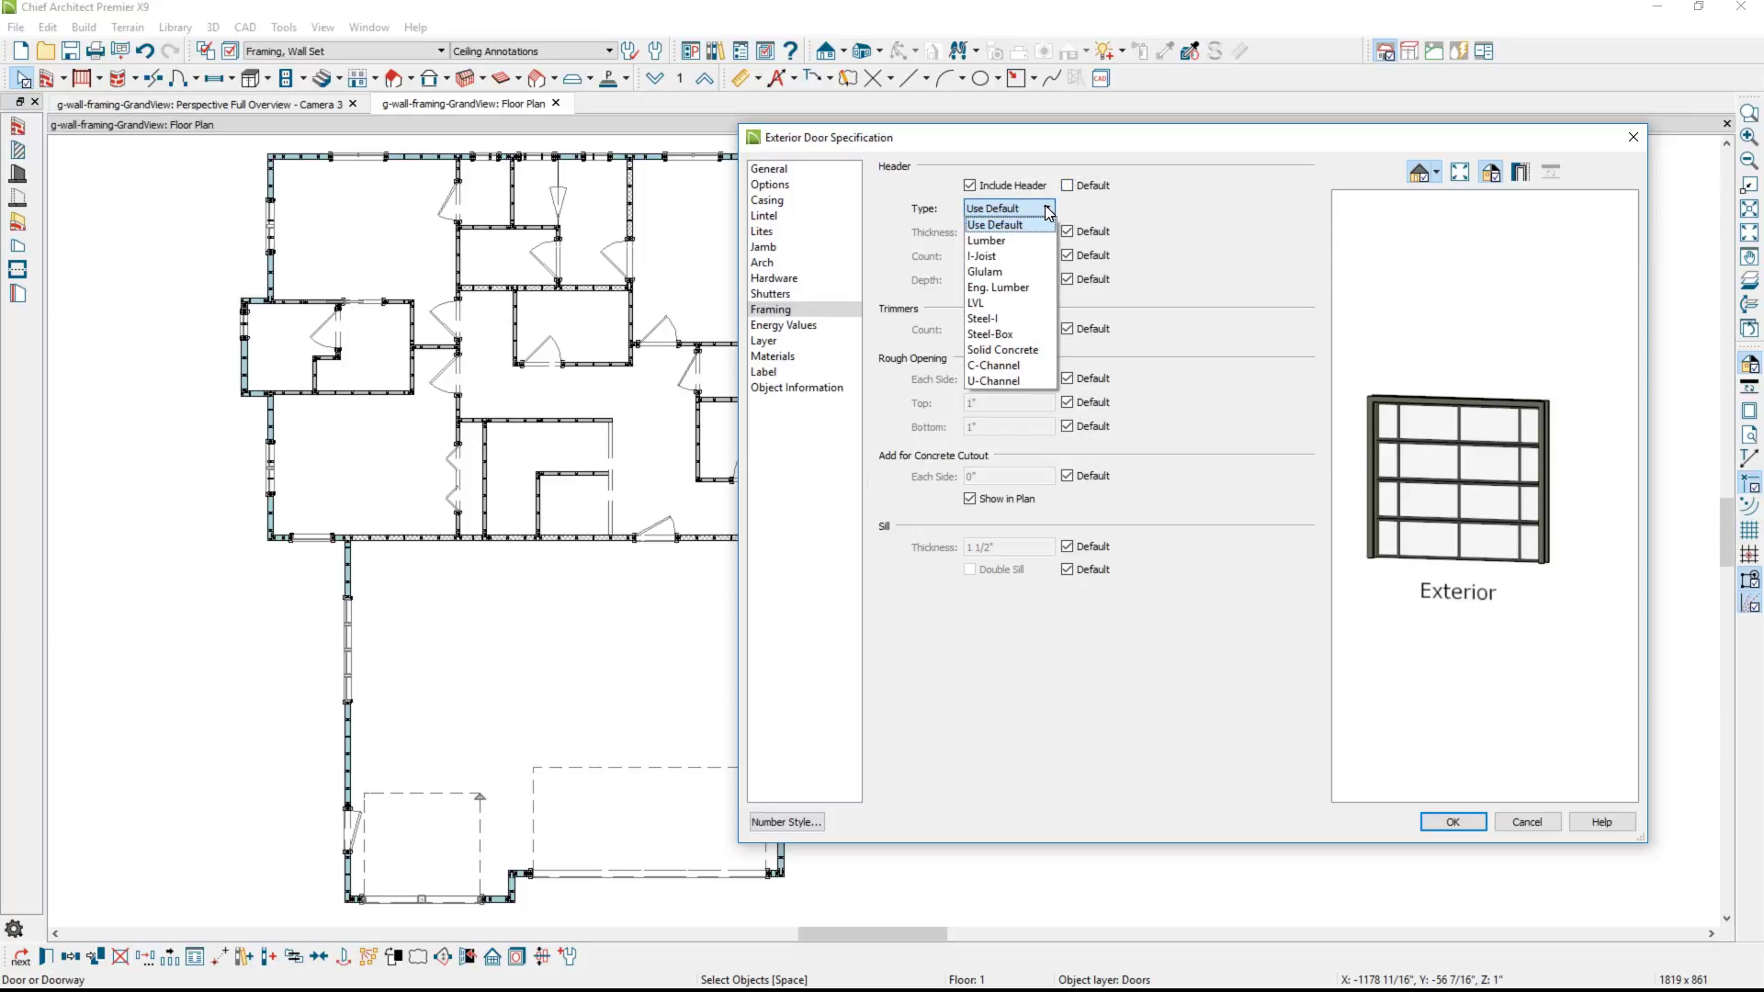
left_click(1014, 272)
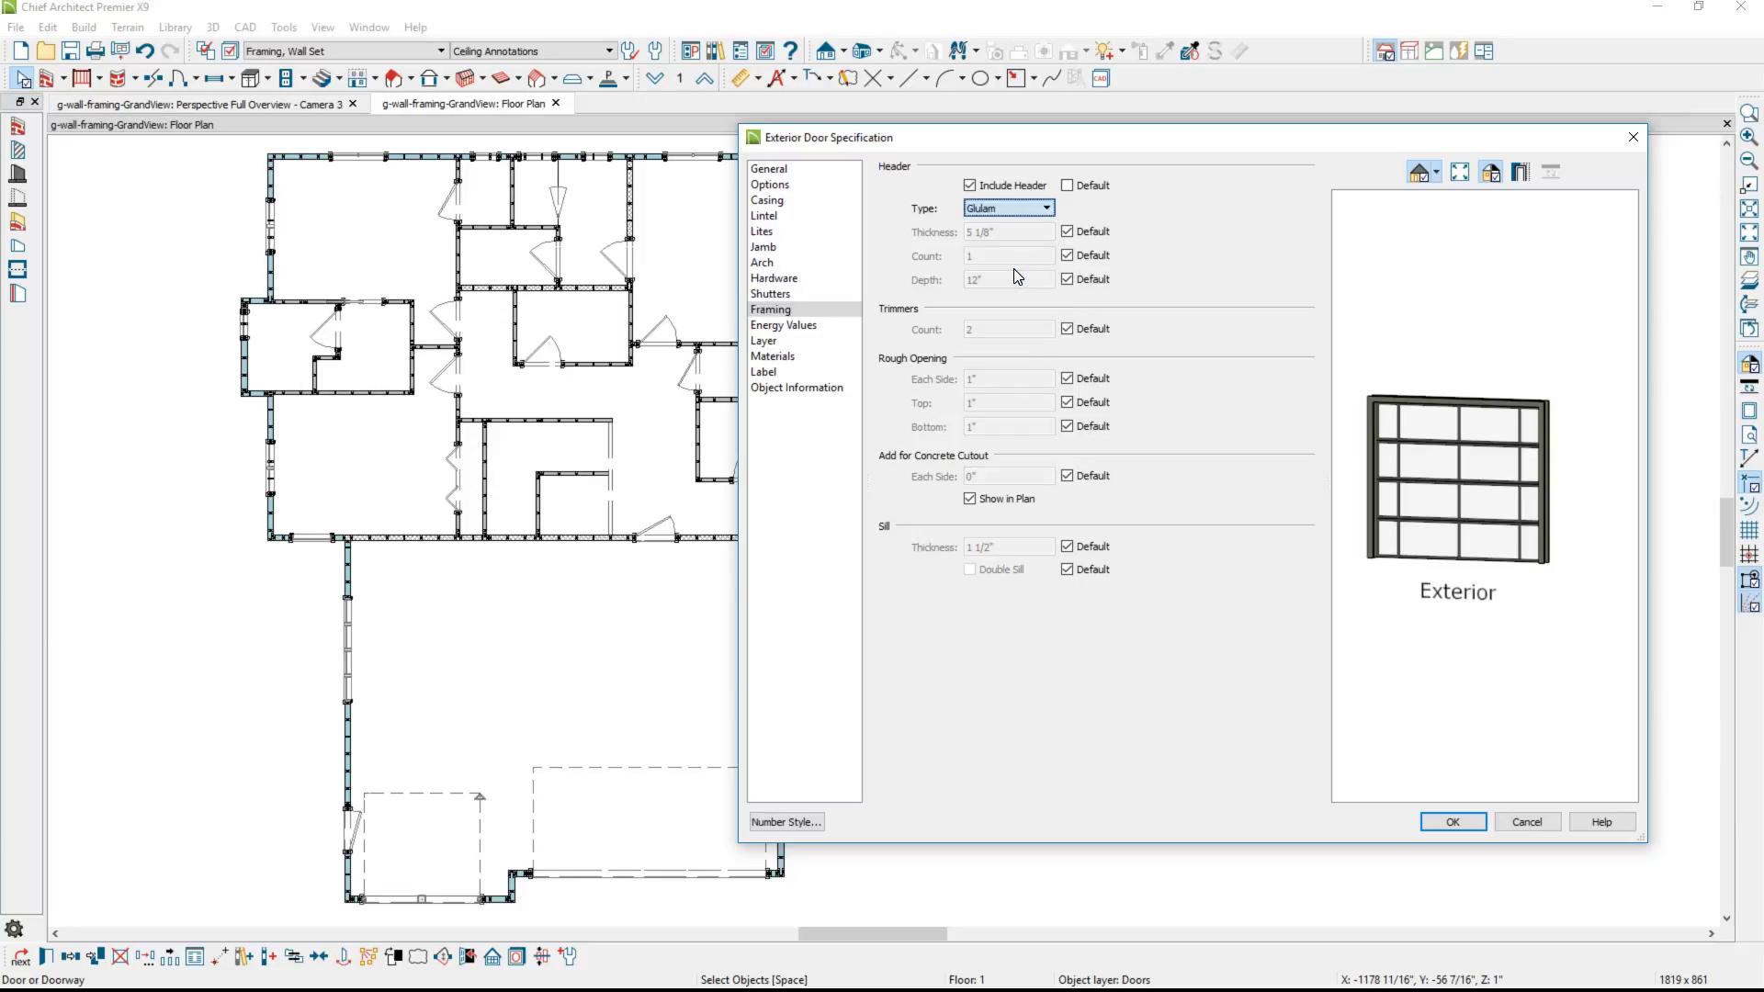
left_click(1066, 232)
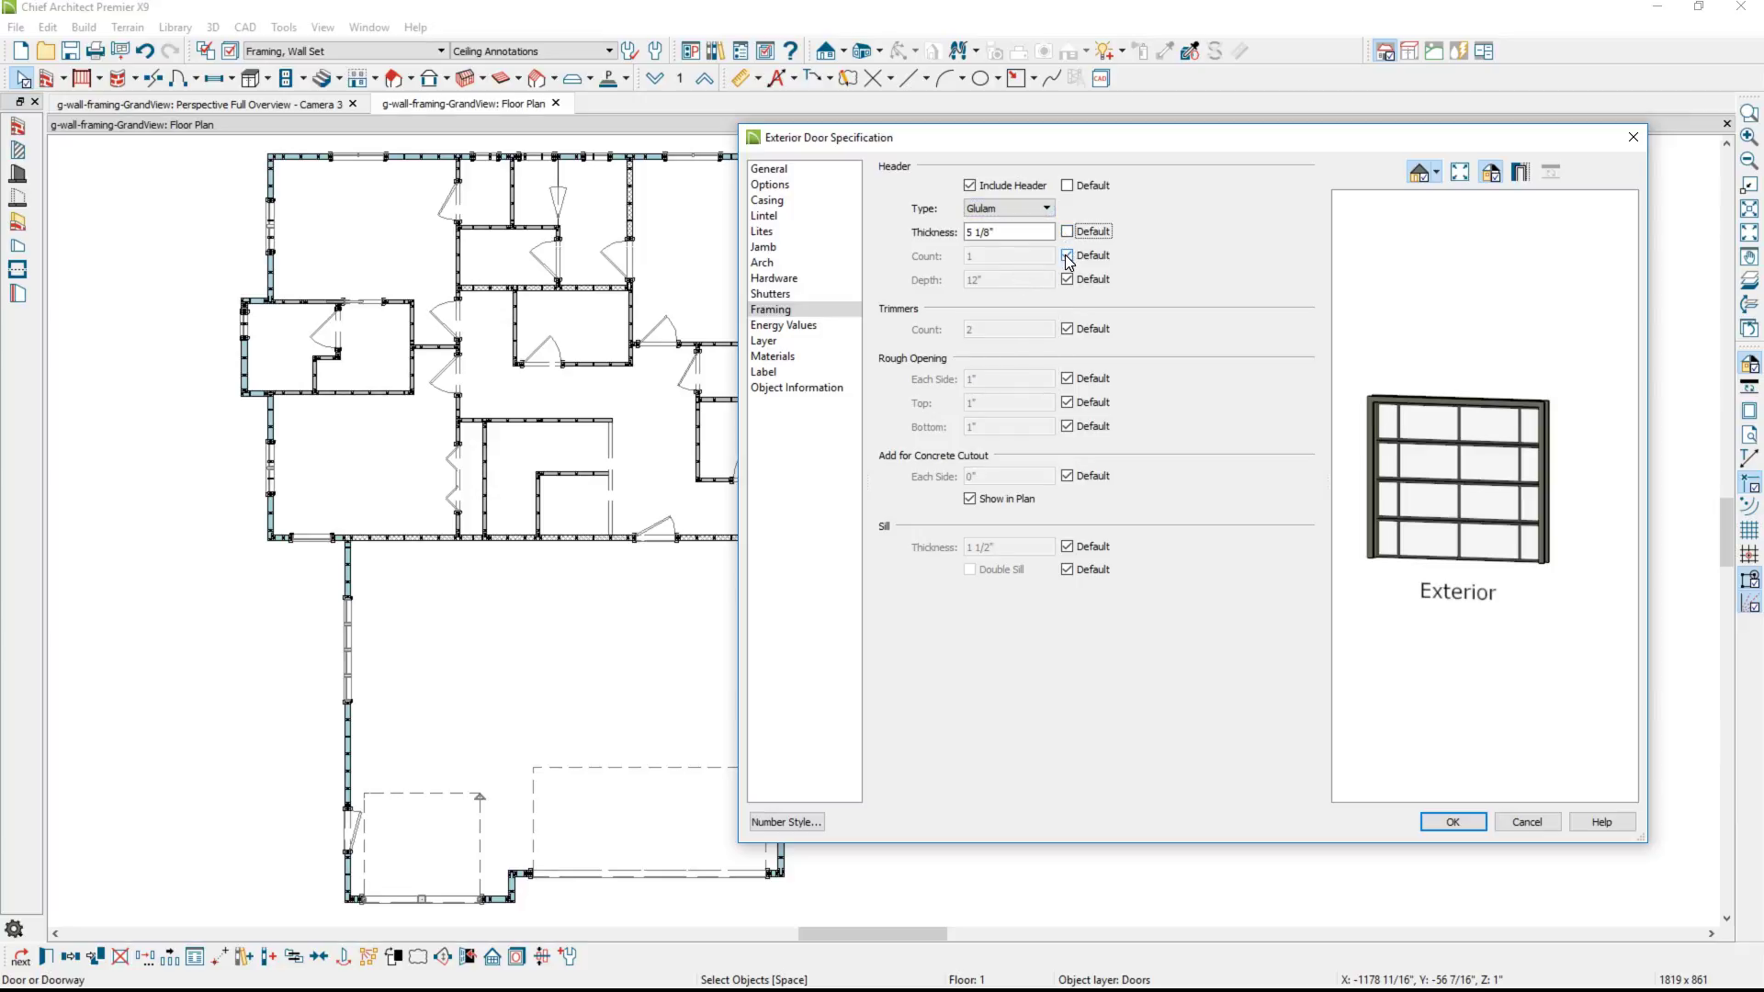
left_click(1067, 256)
left_click(1067, 280)
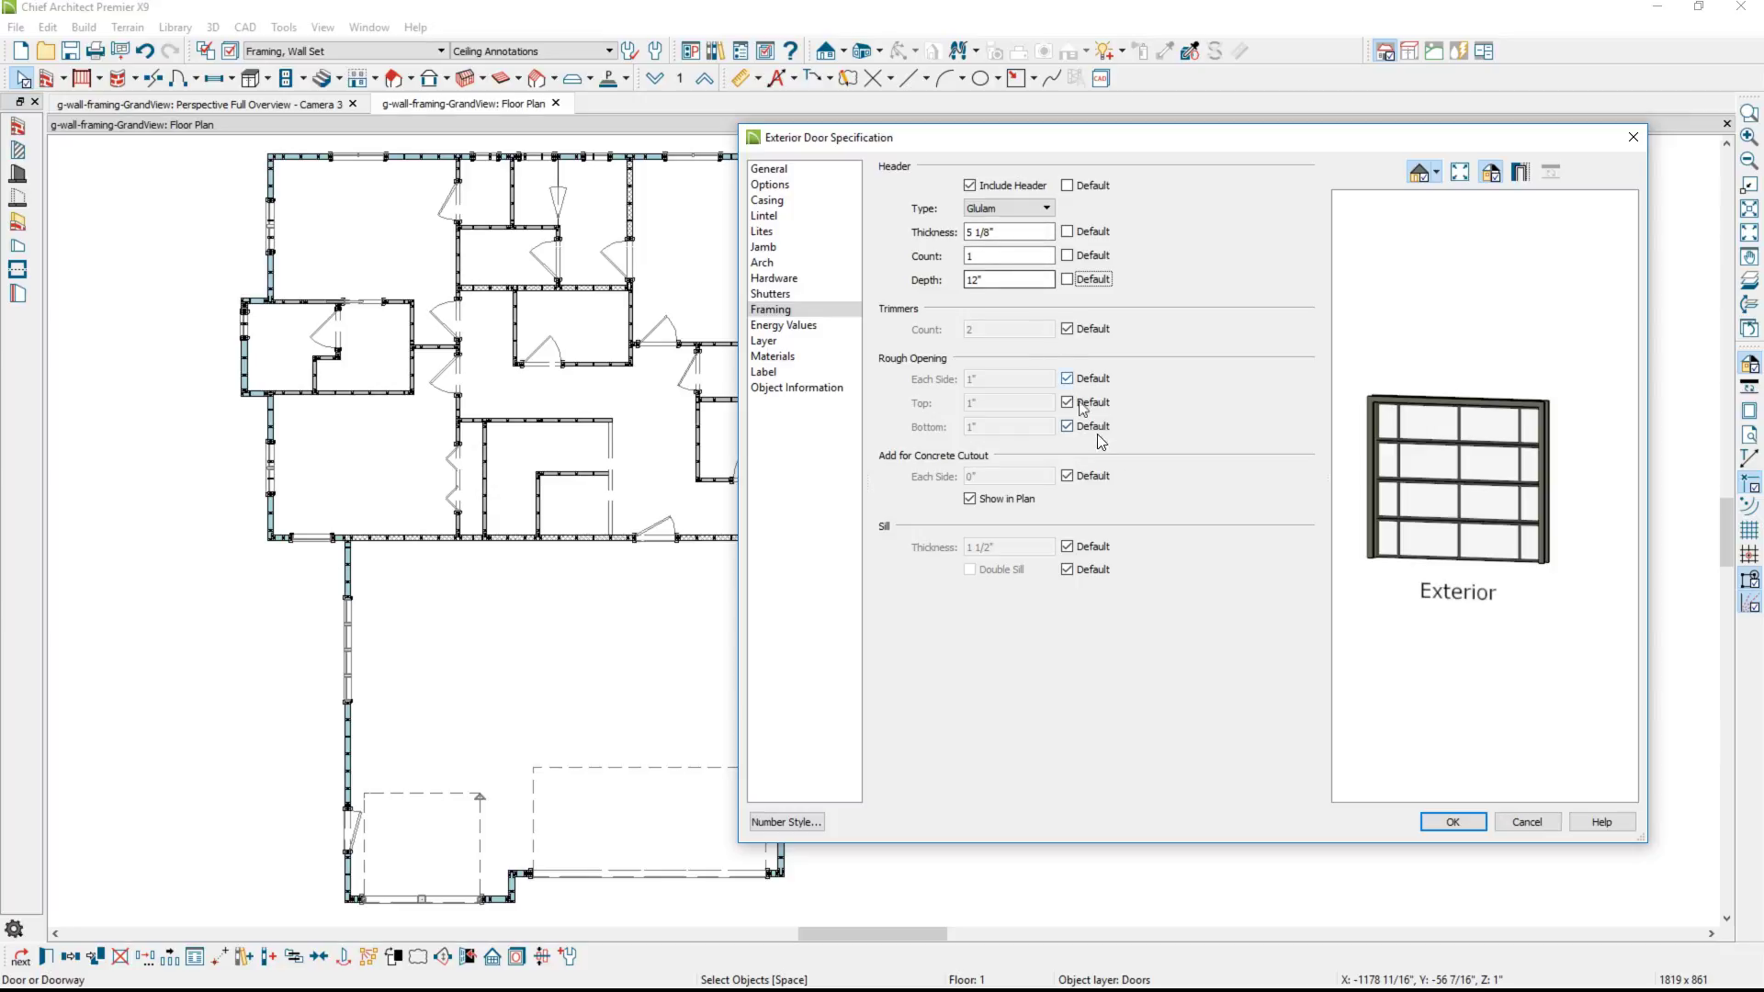
Set the wide garage door's header to Glulam with a depth of 14 1/8".
left_click(1067, 185)
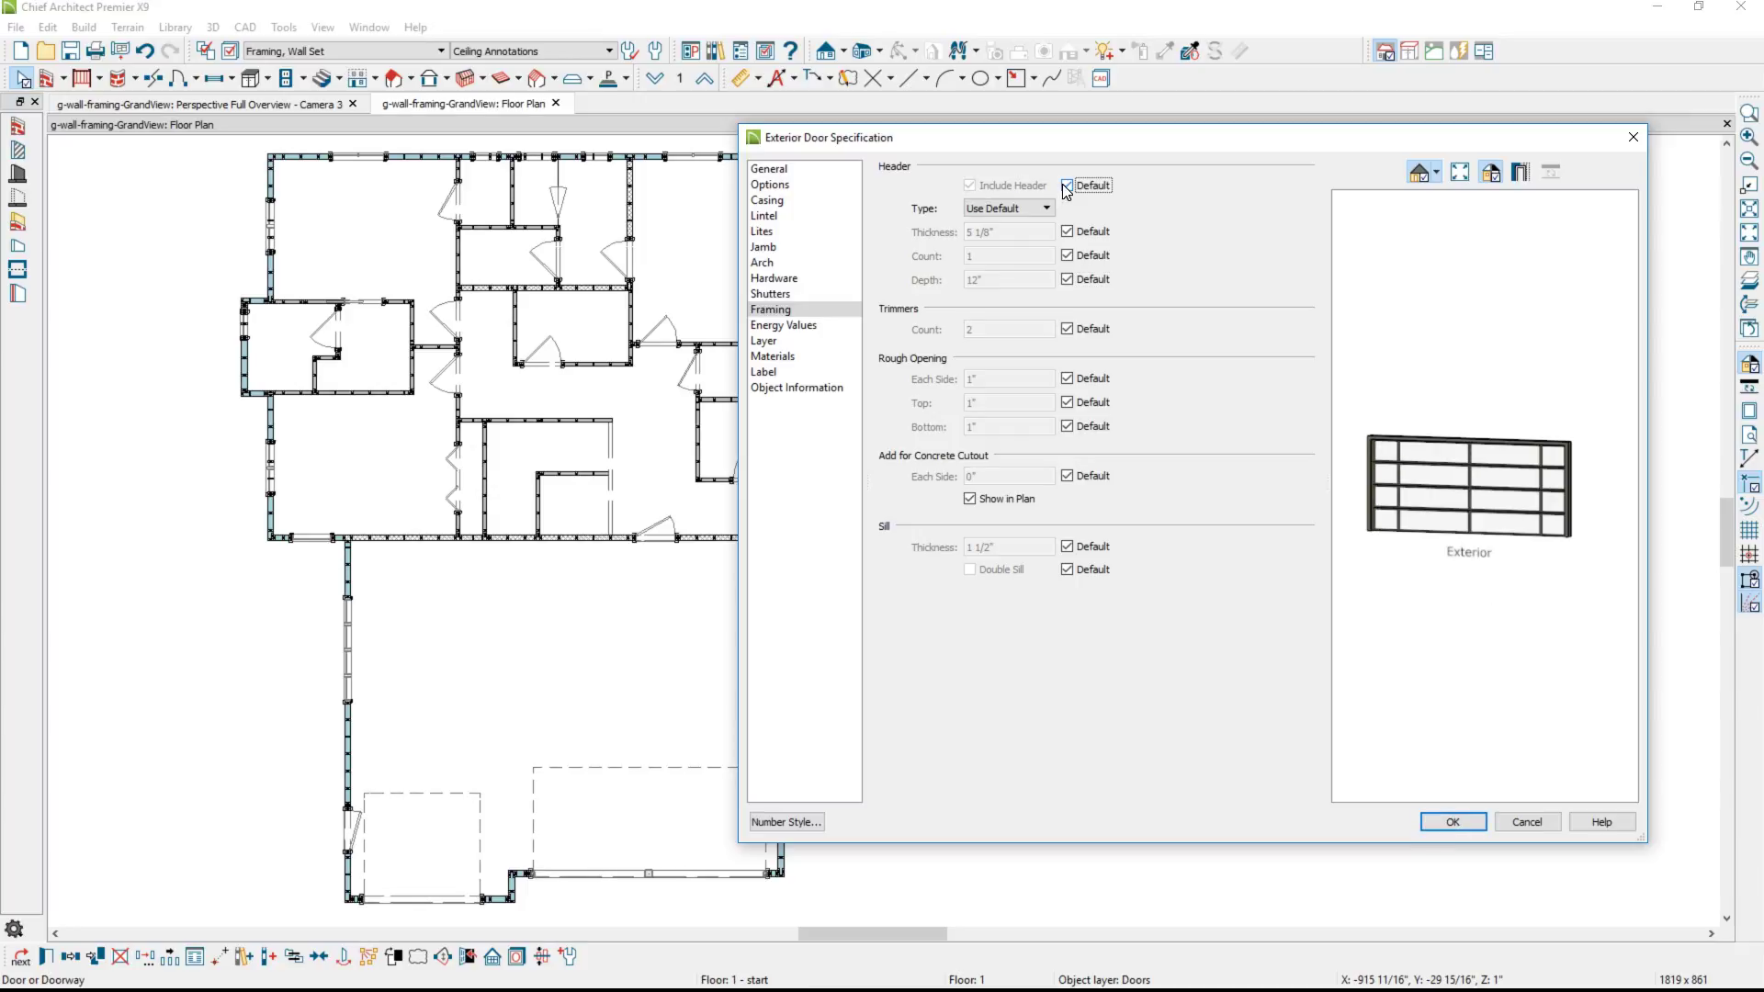
left_click(1066, 184)
left_click(1051, 207)
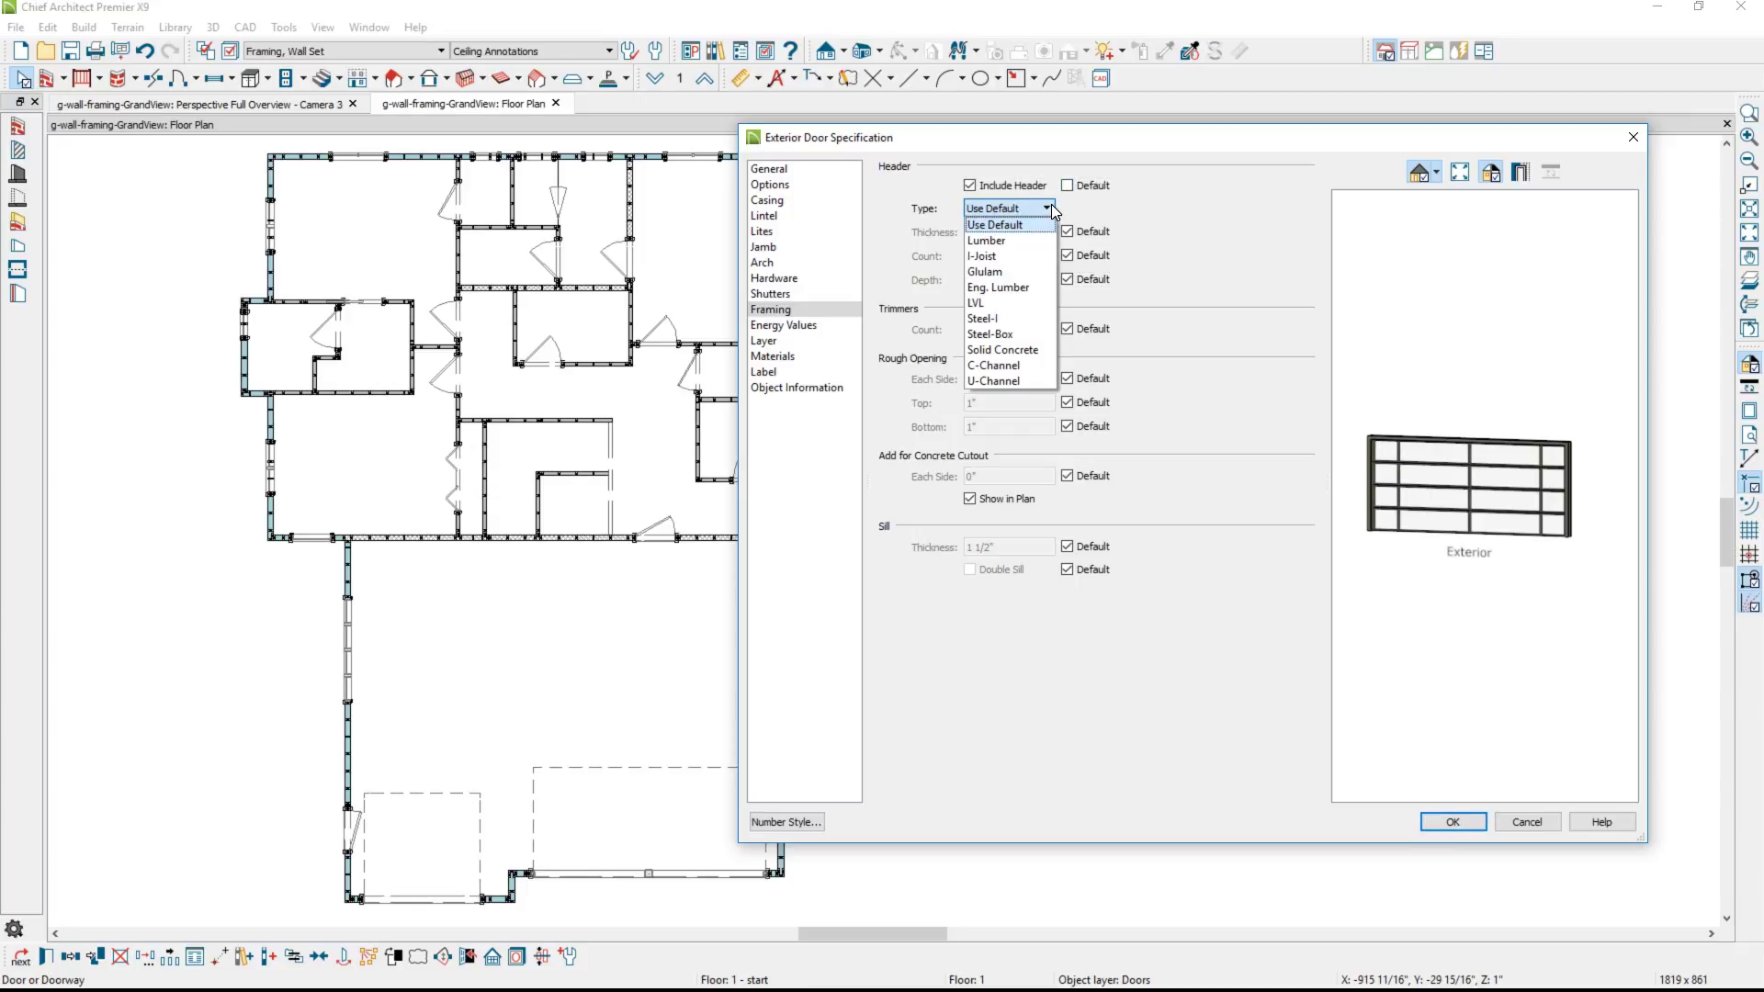
left_click(1012, 273)
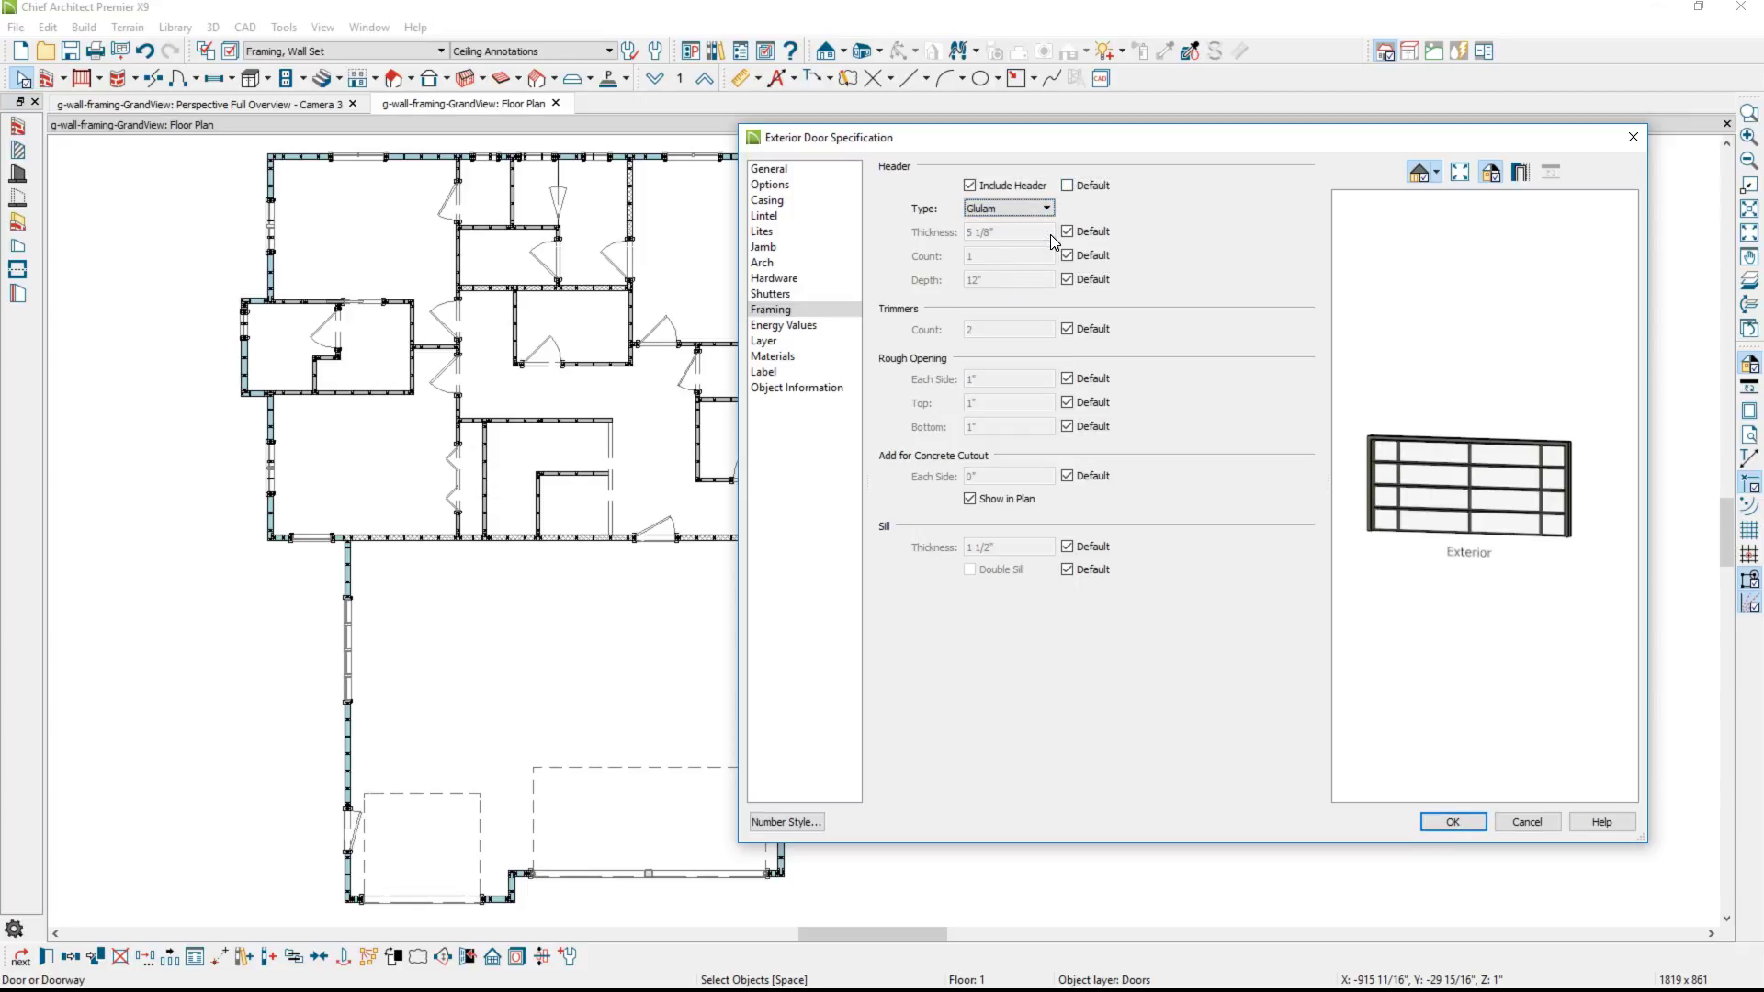
left_click(1068, 279)
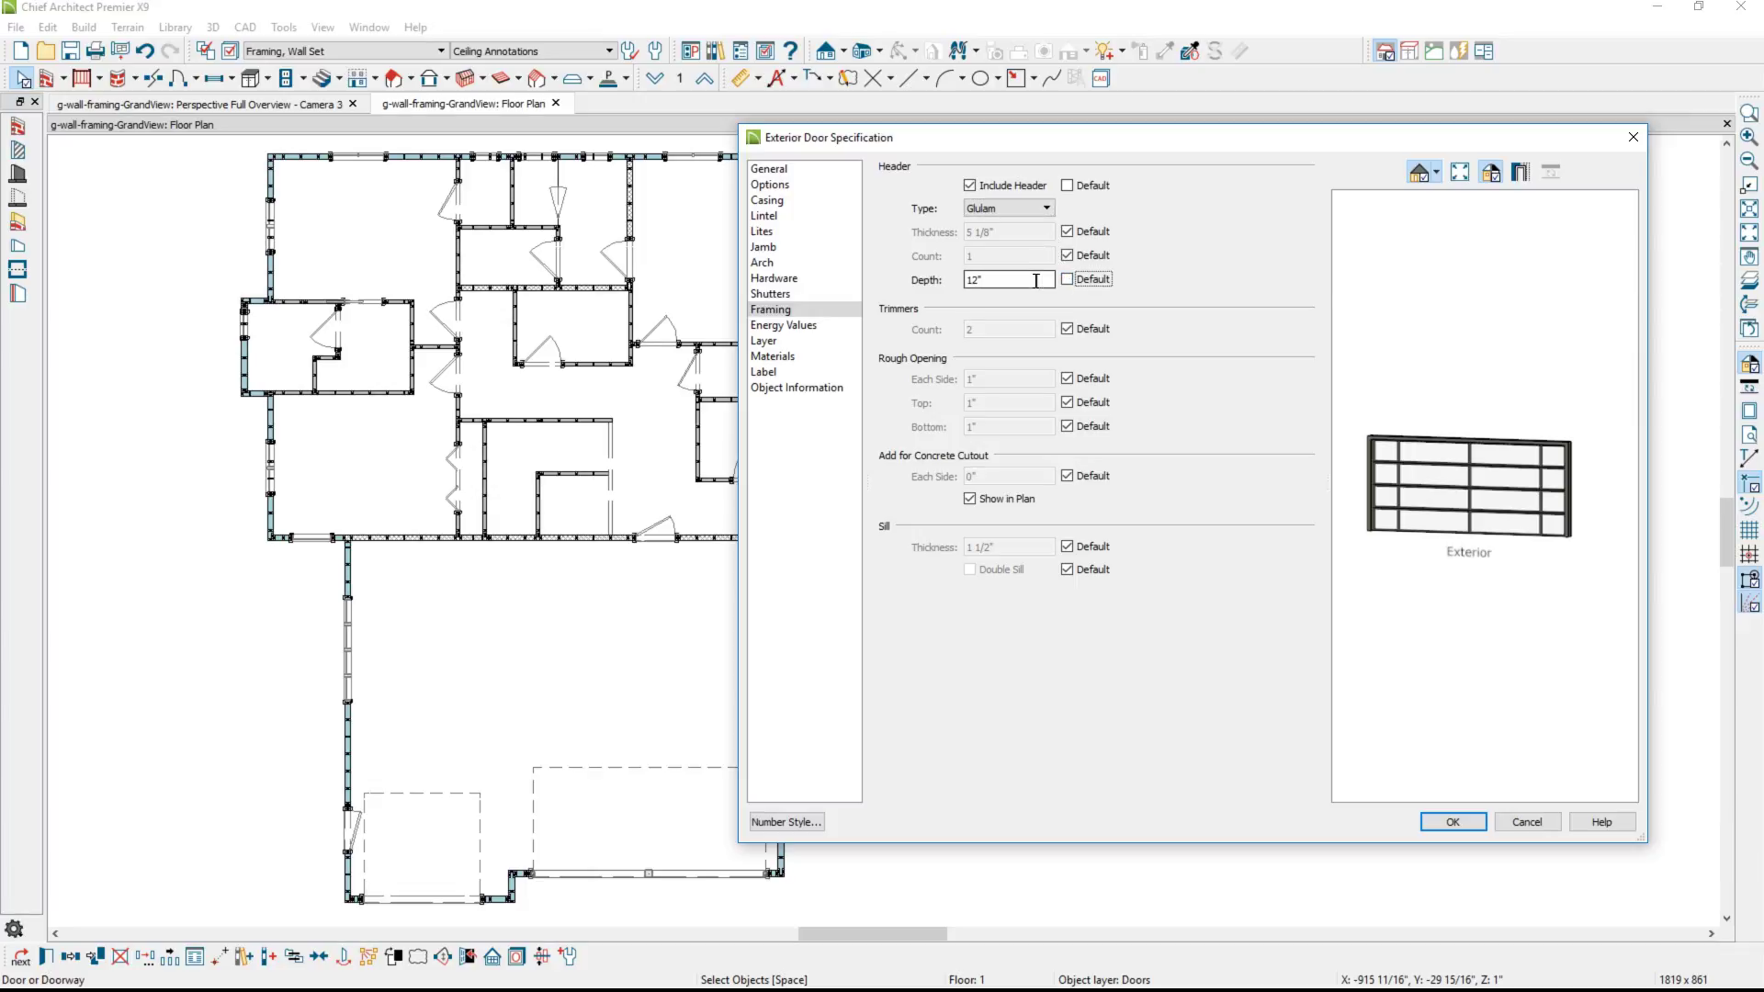
double_click(1036, 281)
type("14 1/8\"")
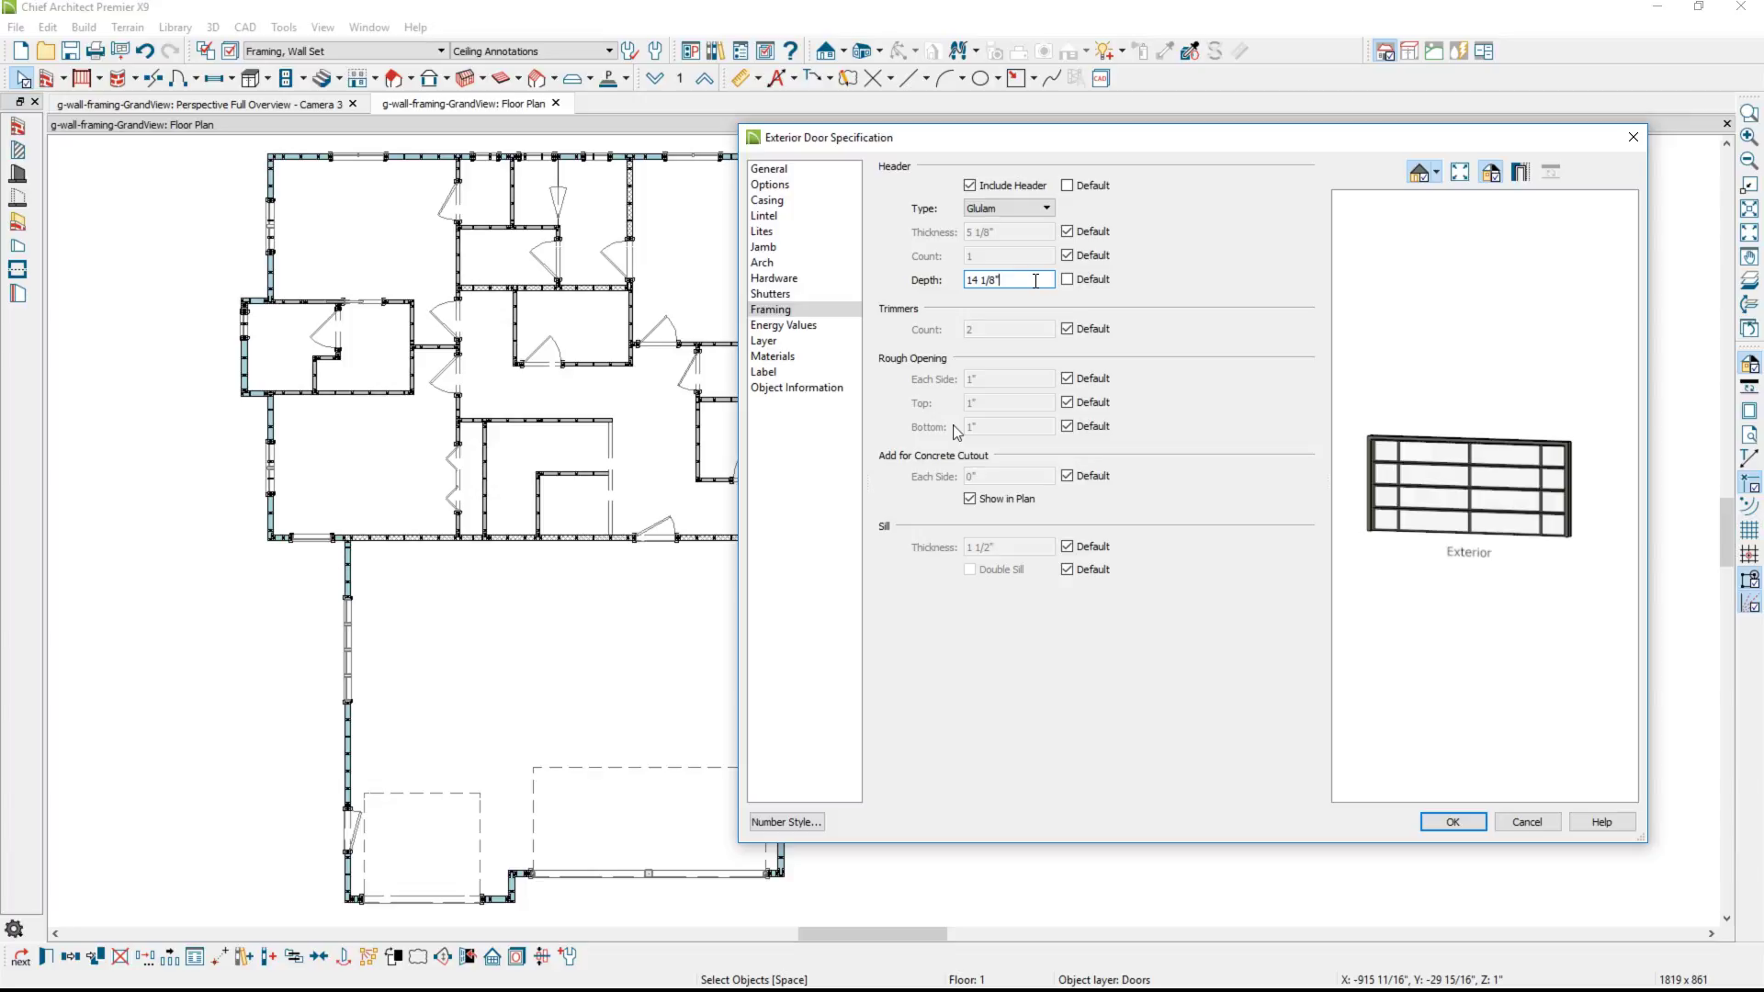
key("Return")
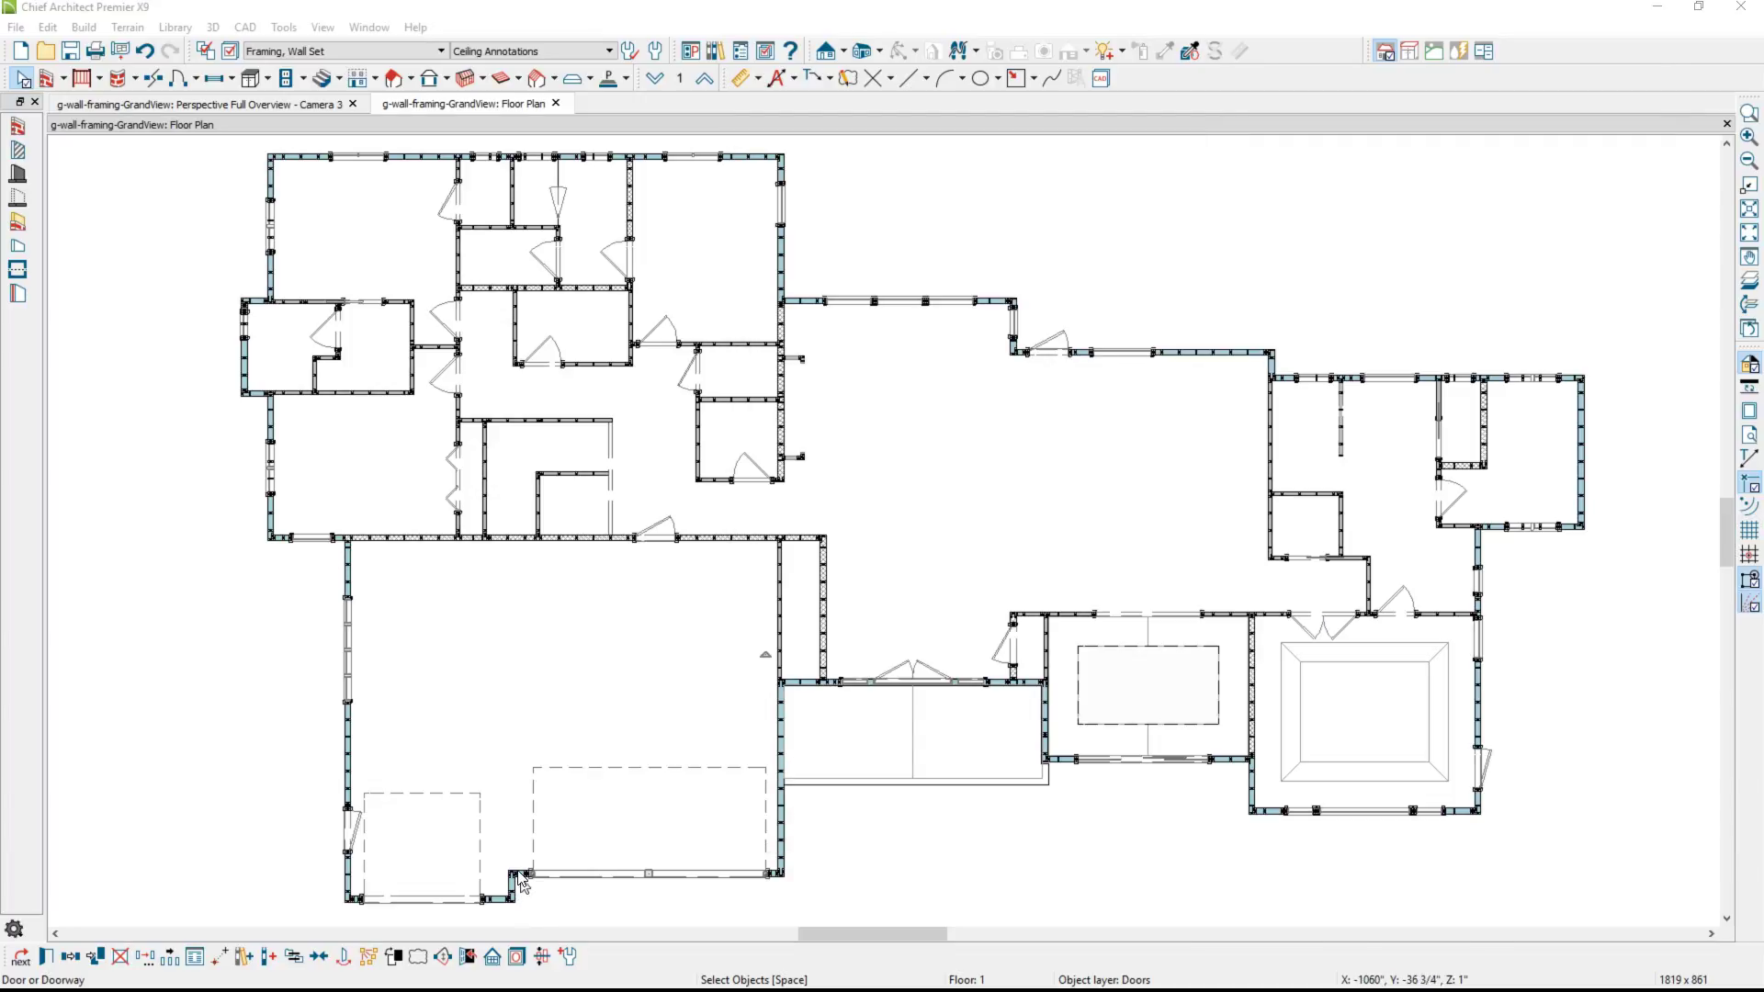
Open the wall detail for the wide garage door's wall and check the header's framing specification.
left_click(519, 877)
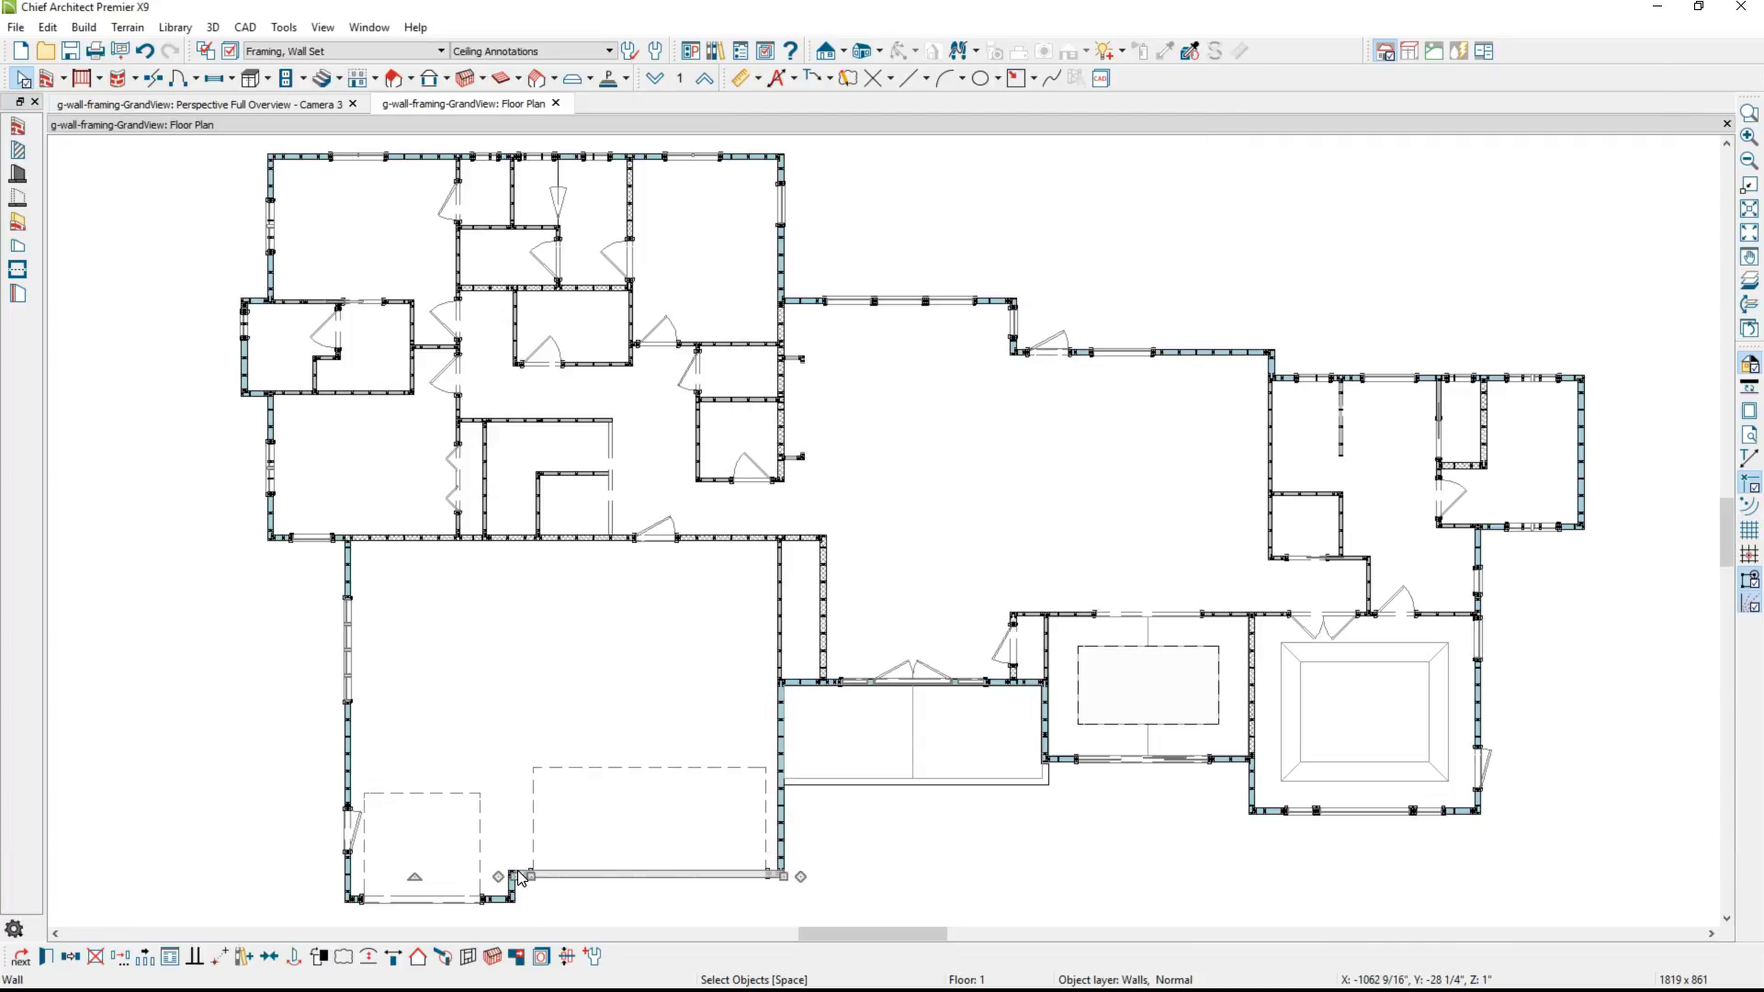
left_click(466, 958)
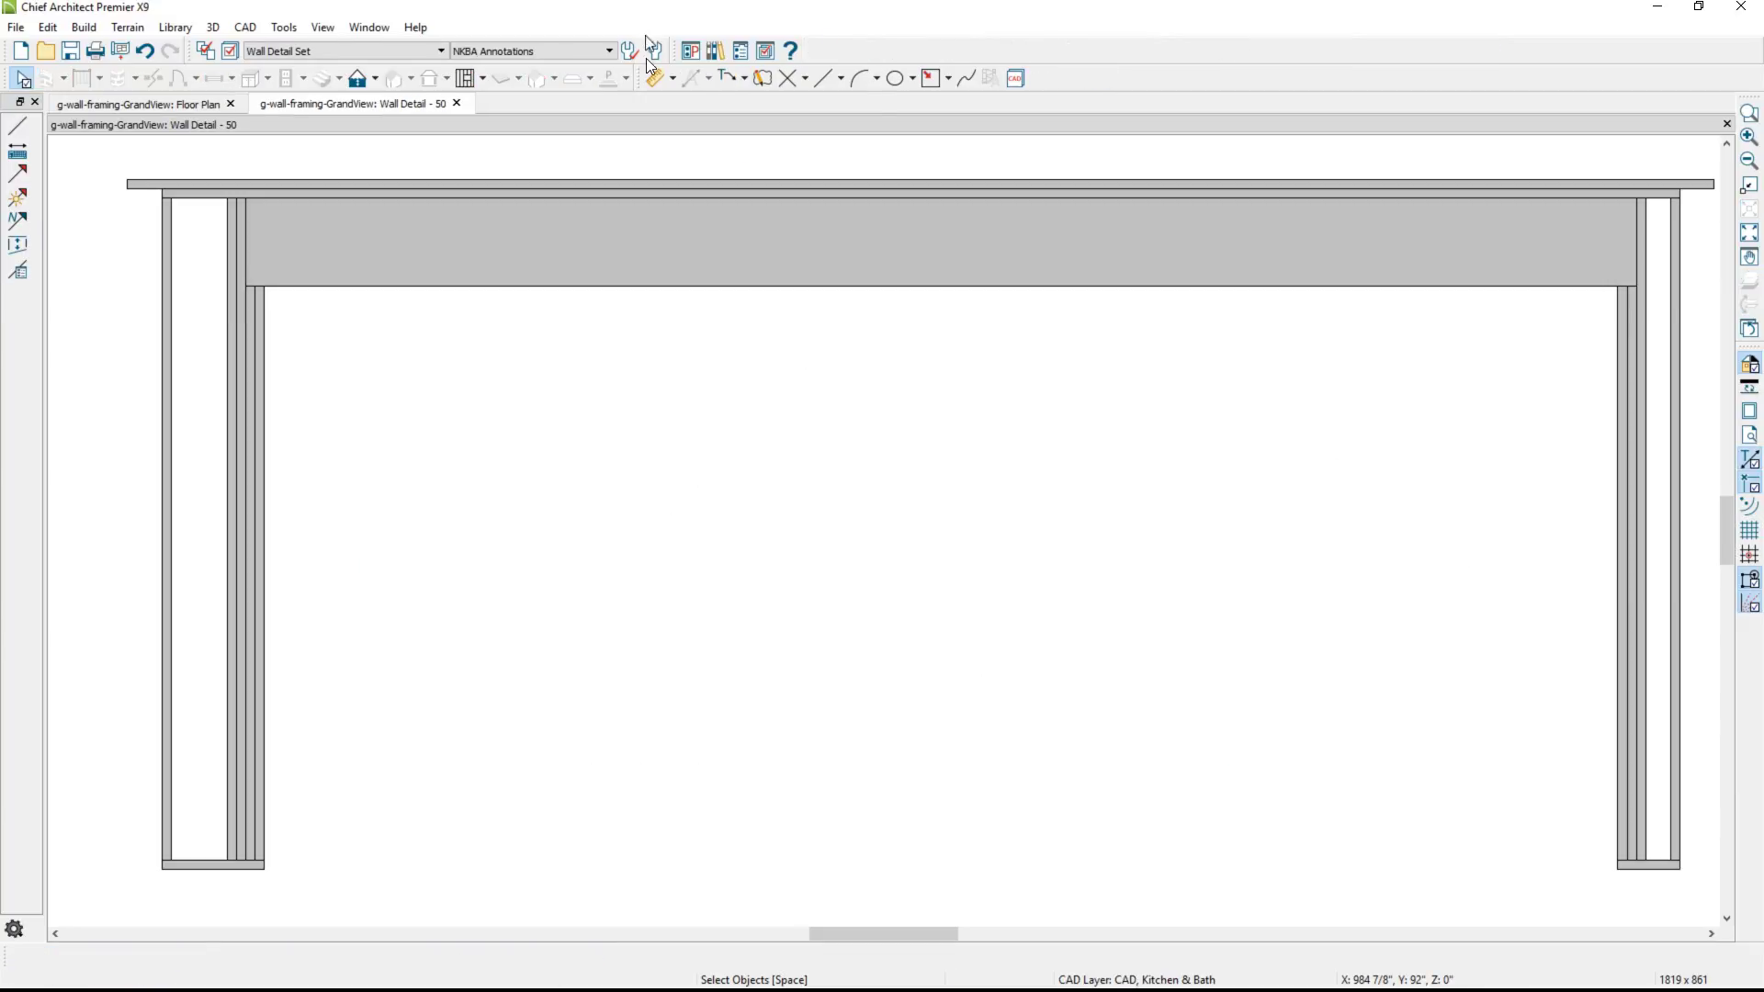
left_click(650, 273)
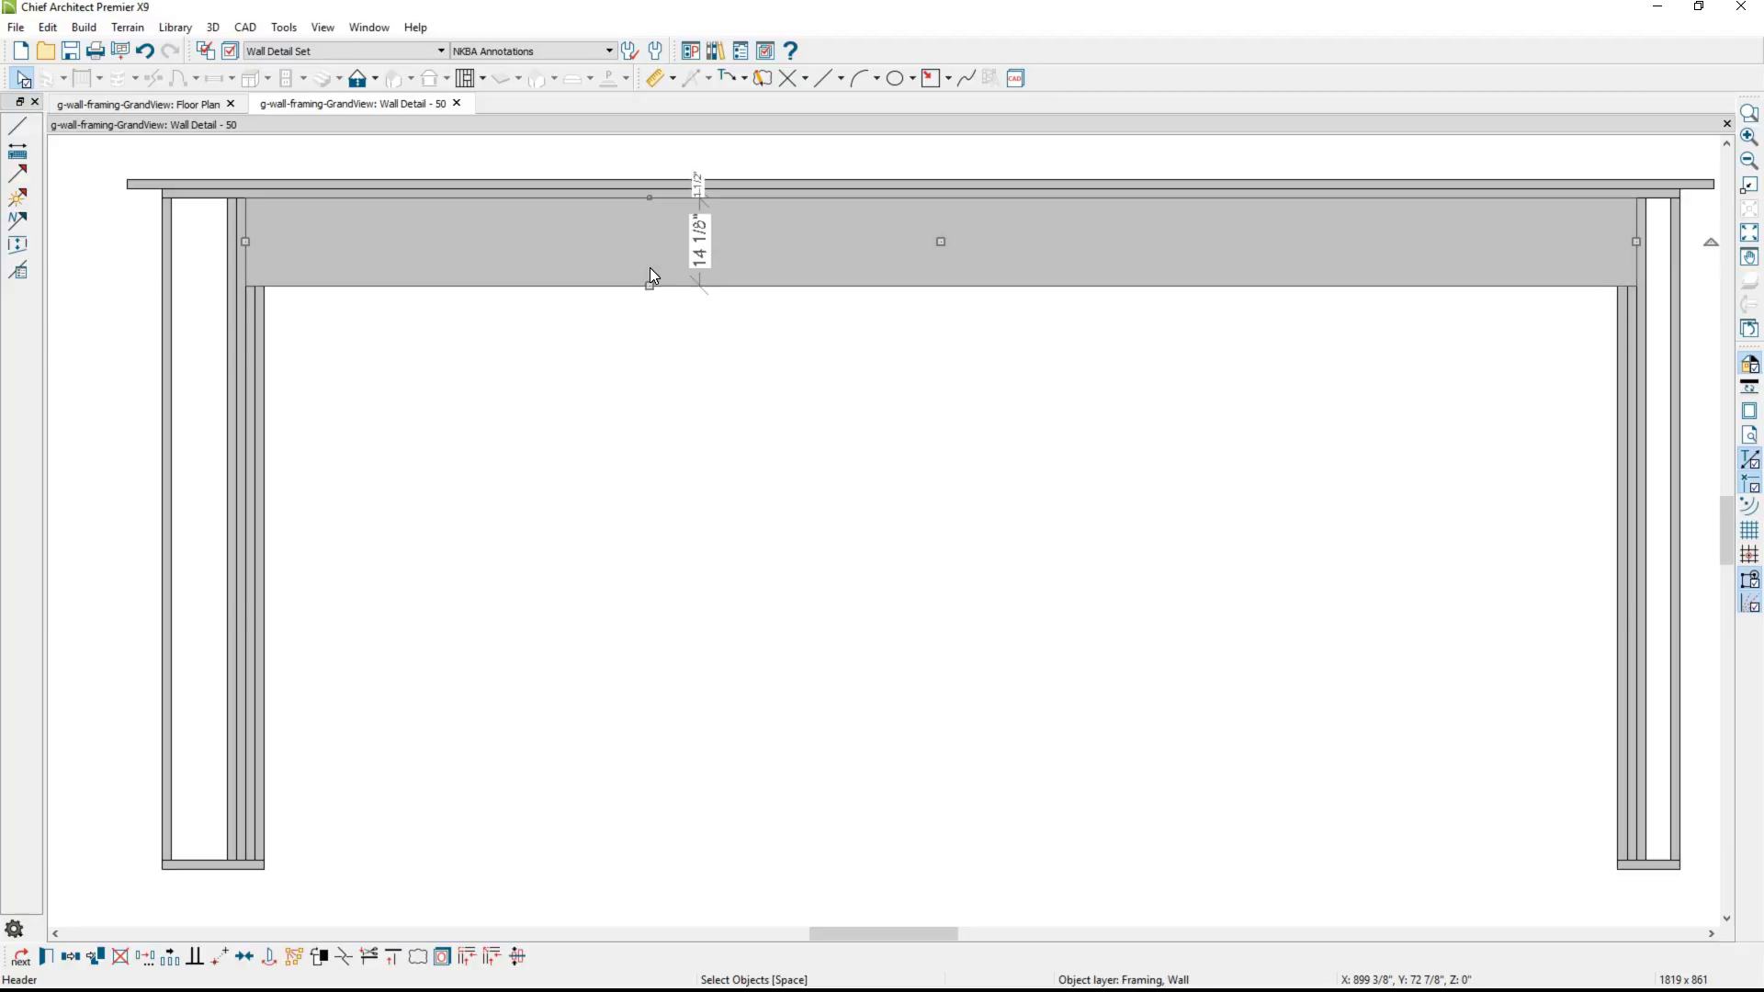
double_click(722, 265)
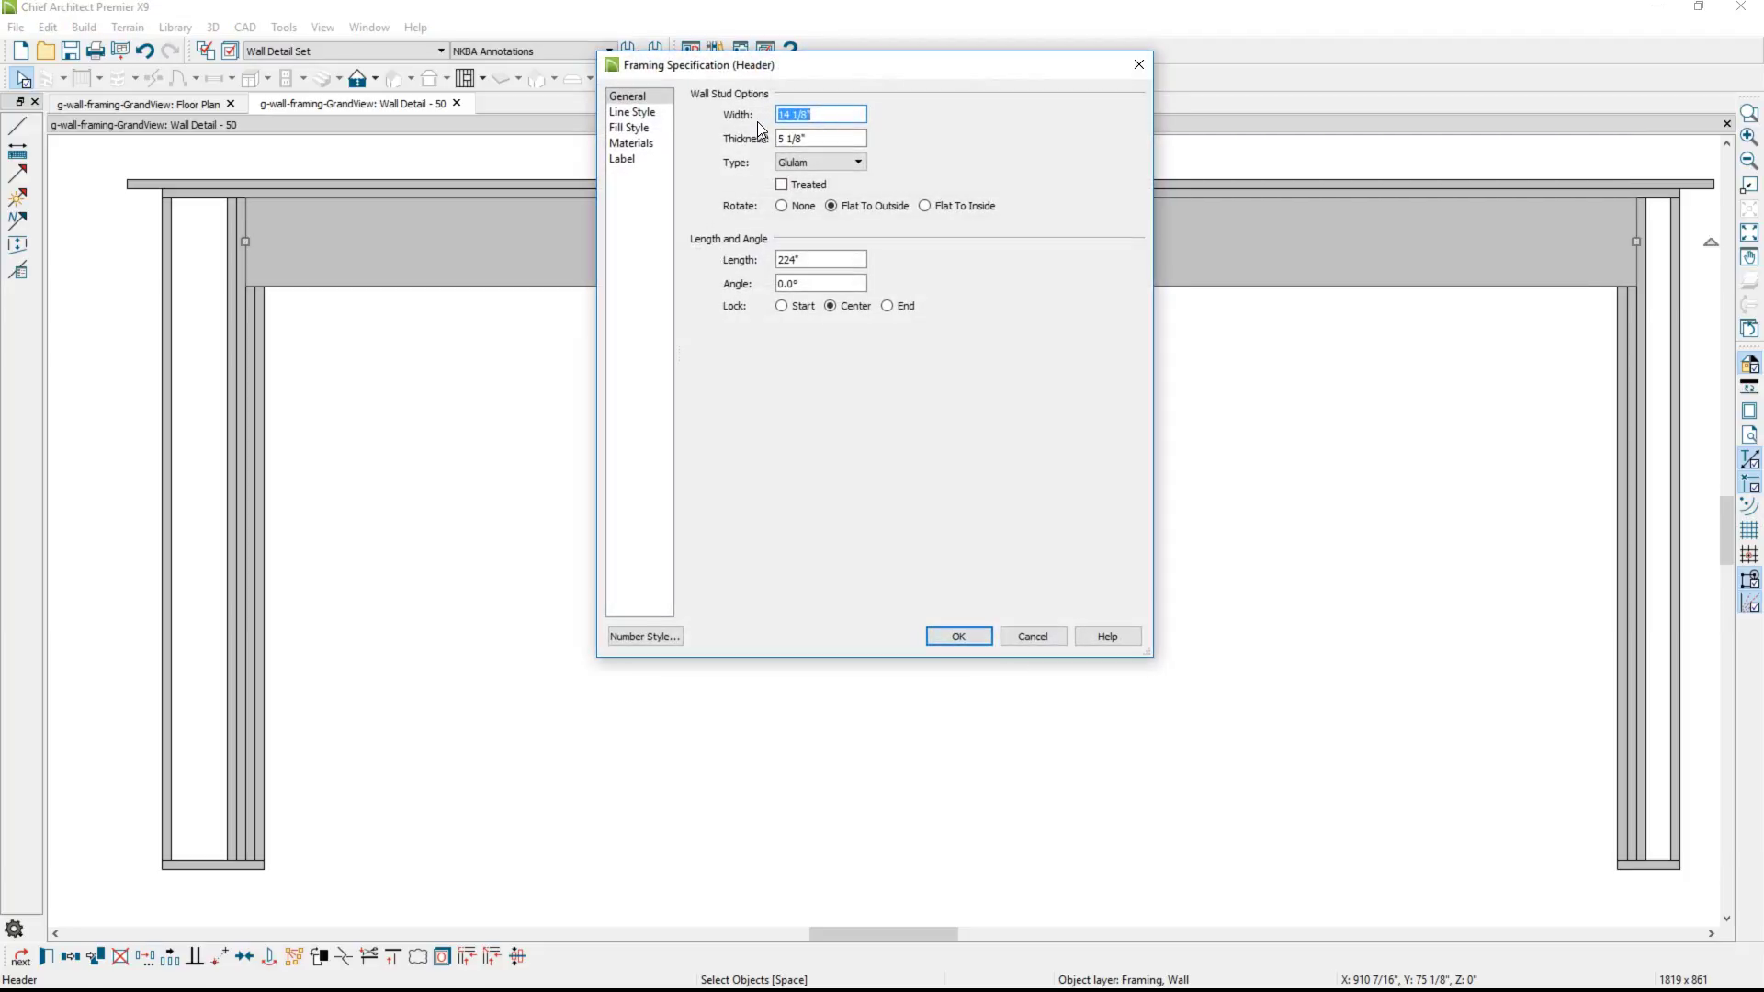
left_click_drag(785, 68, 1023, 89)
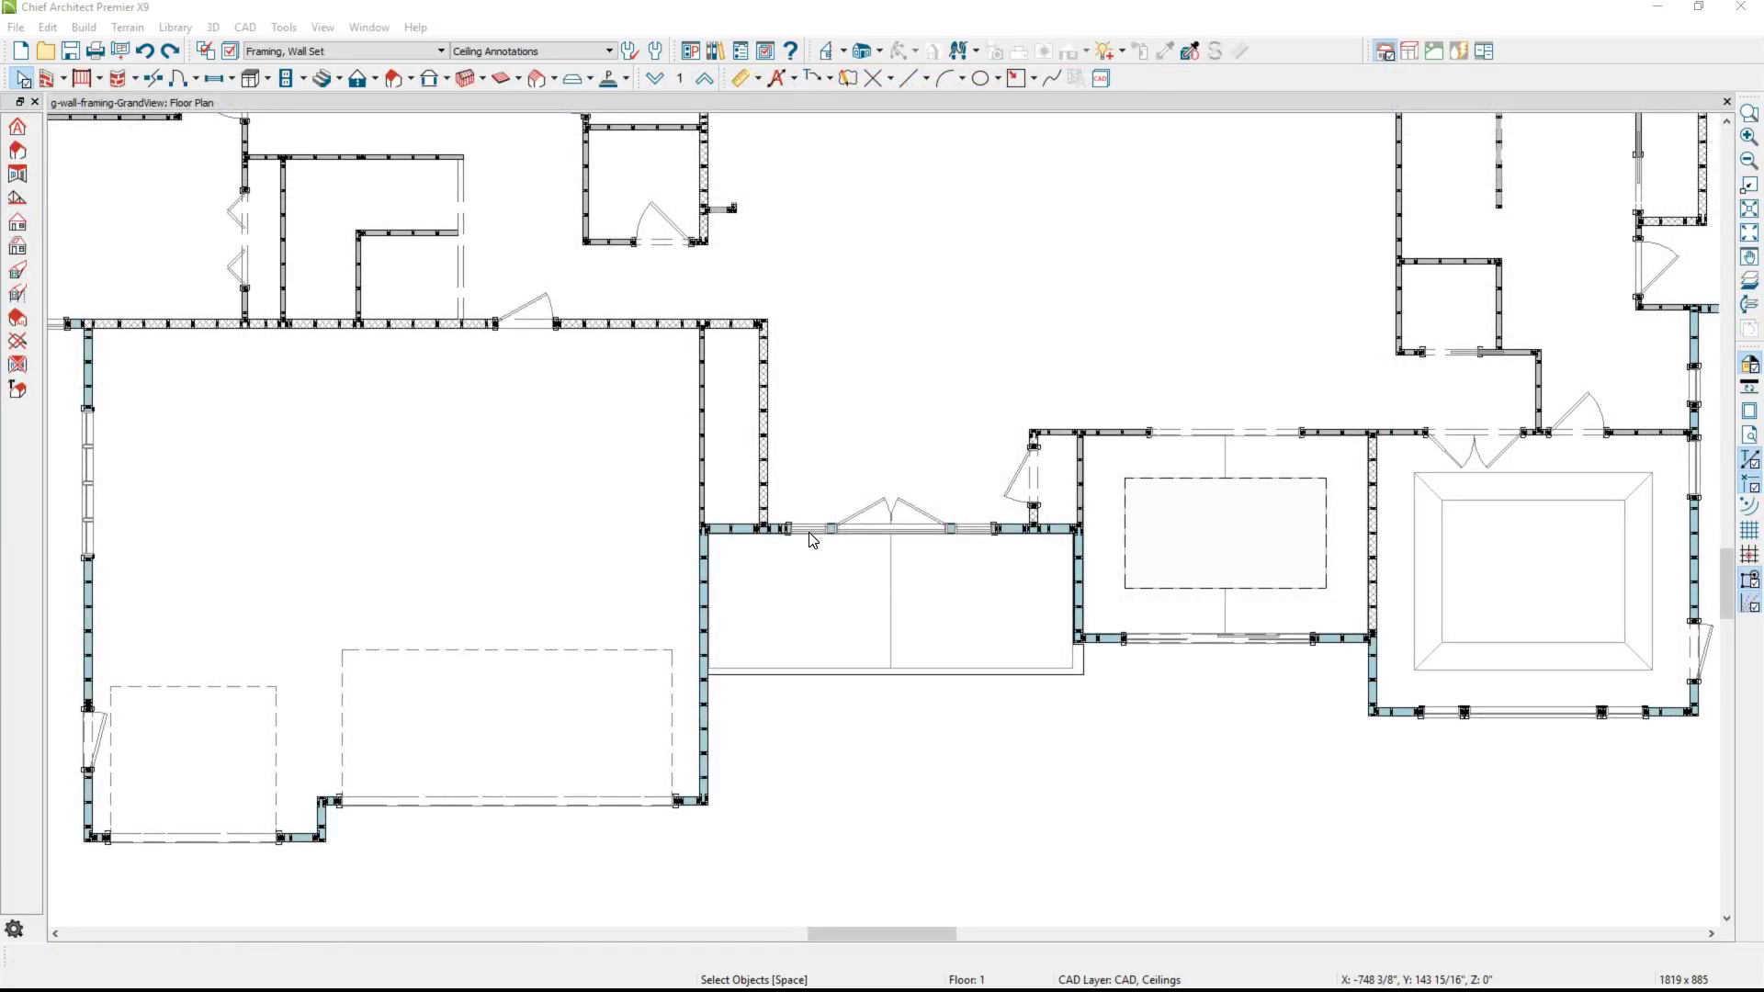
Set the entry mulled unit's header to a count of 3 and a depth of 11 1/4".
double_click(812, 541)
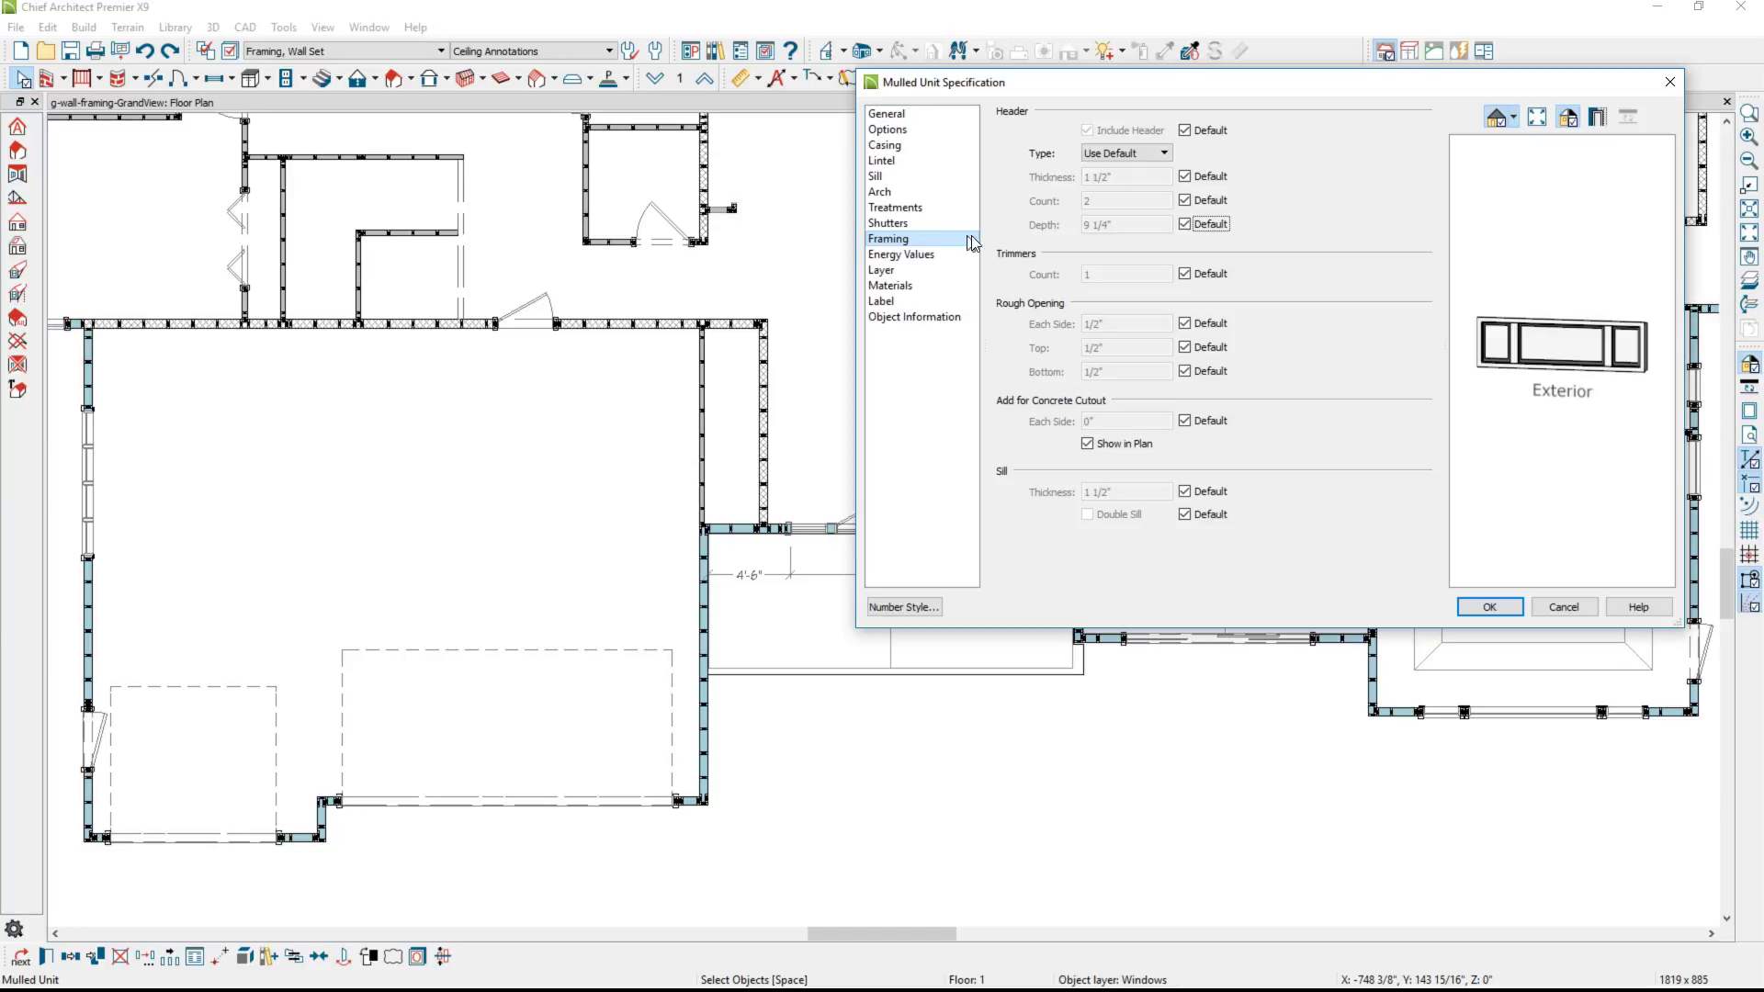
left_click(1185, 200)
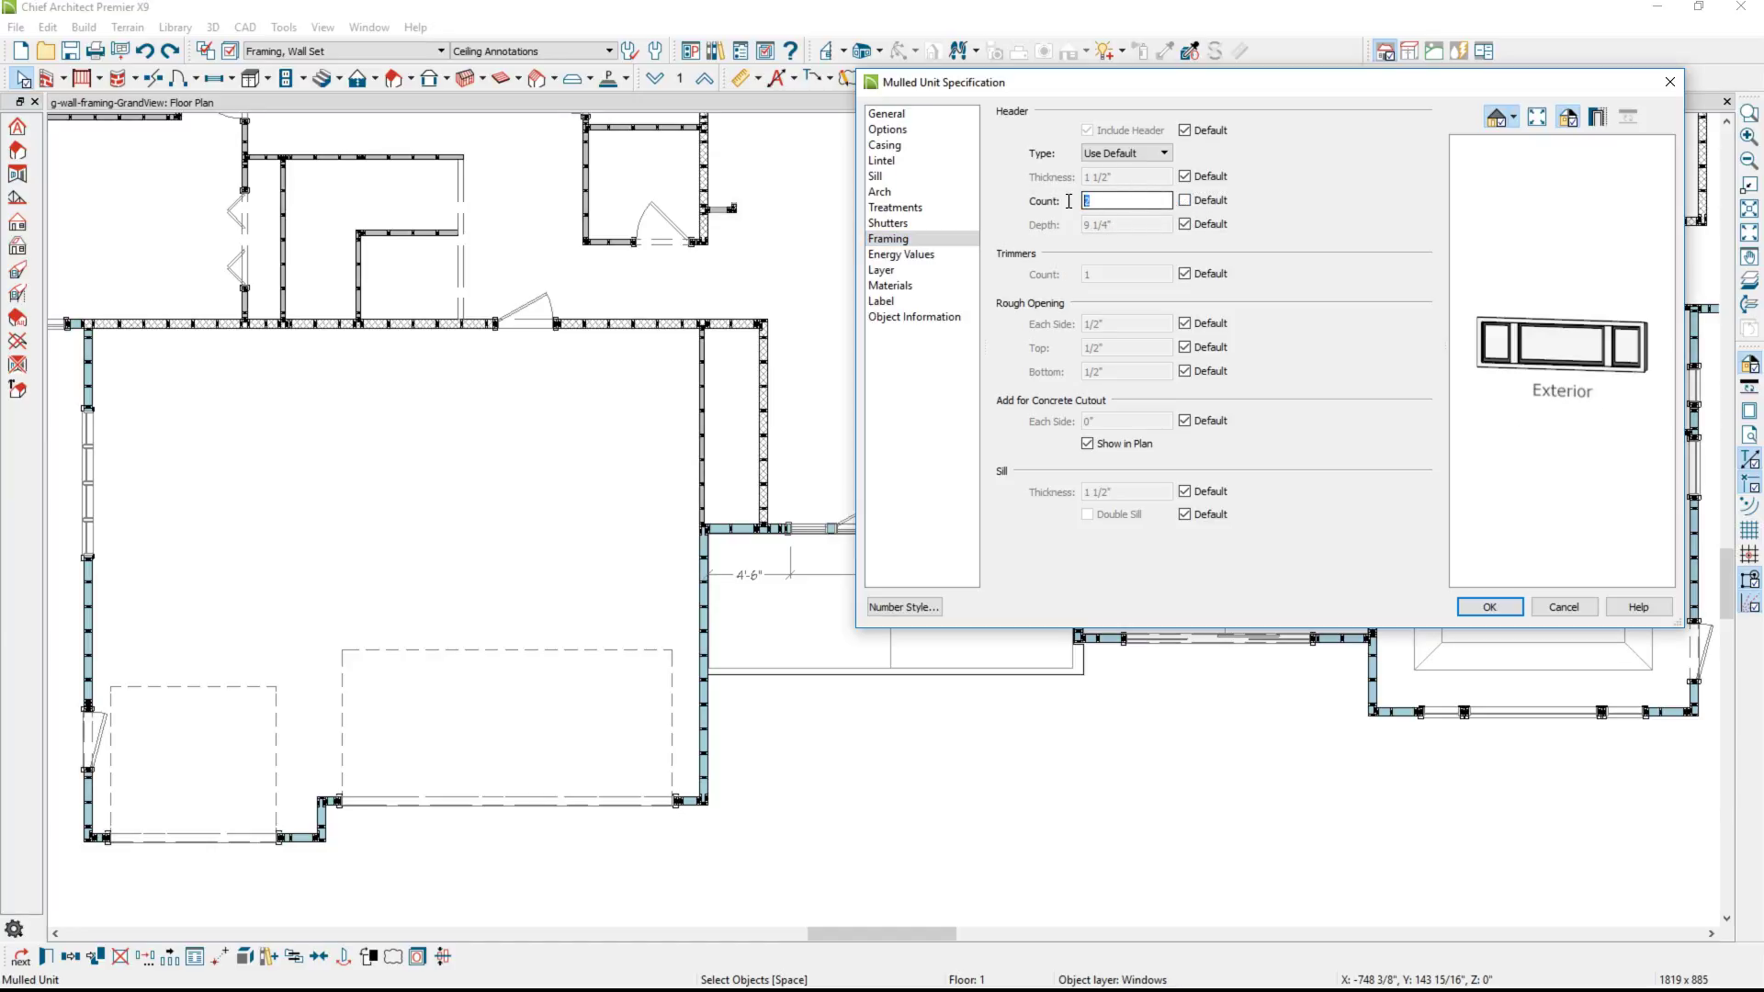
type("3")
left_click(1186, 225)
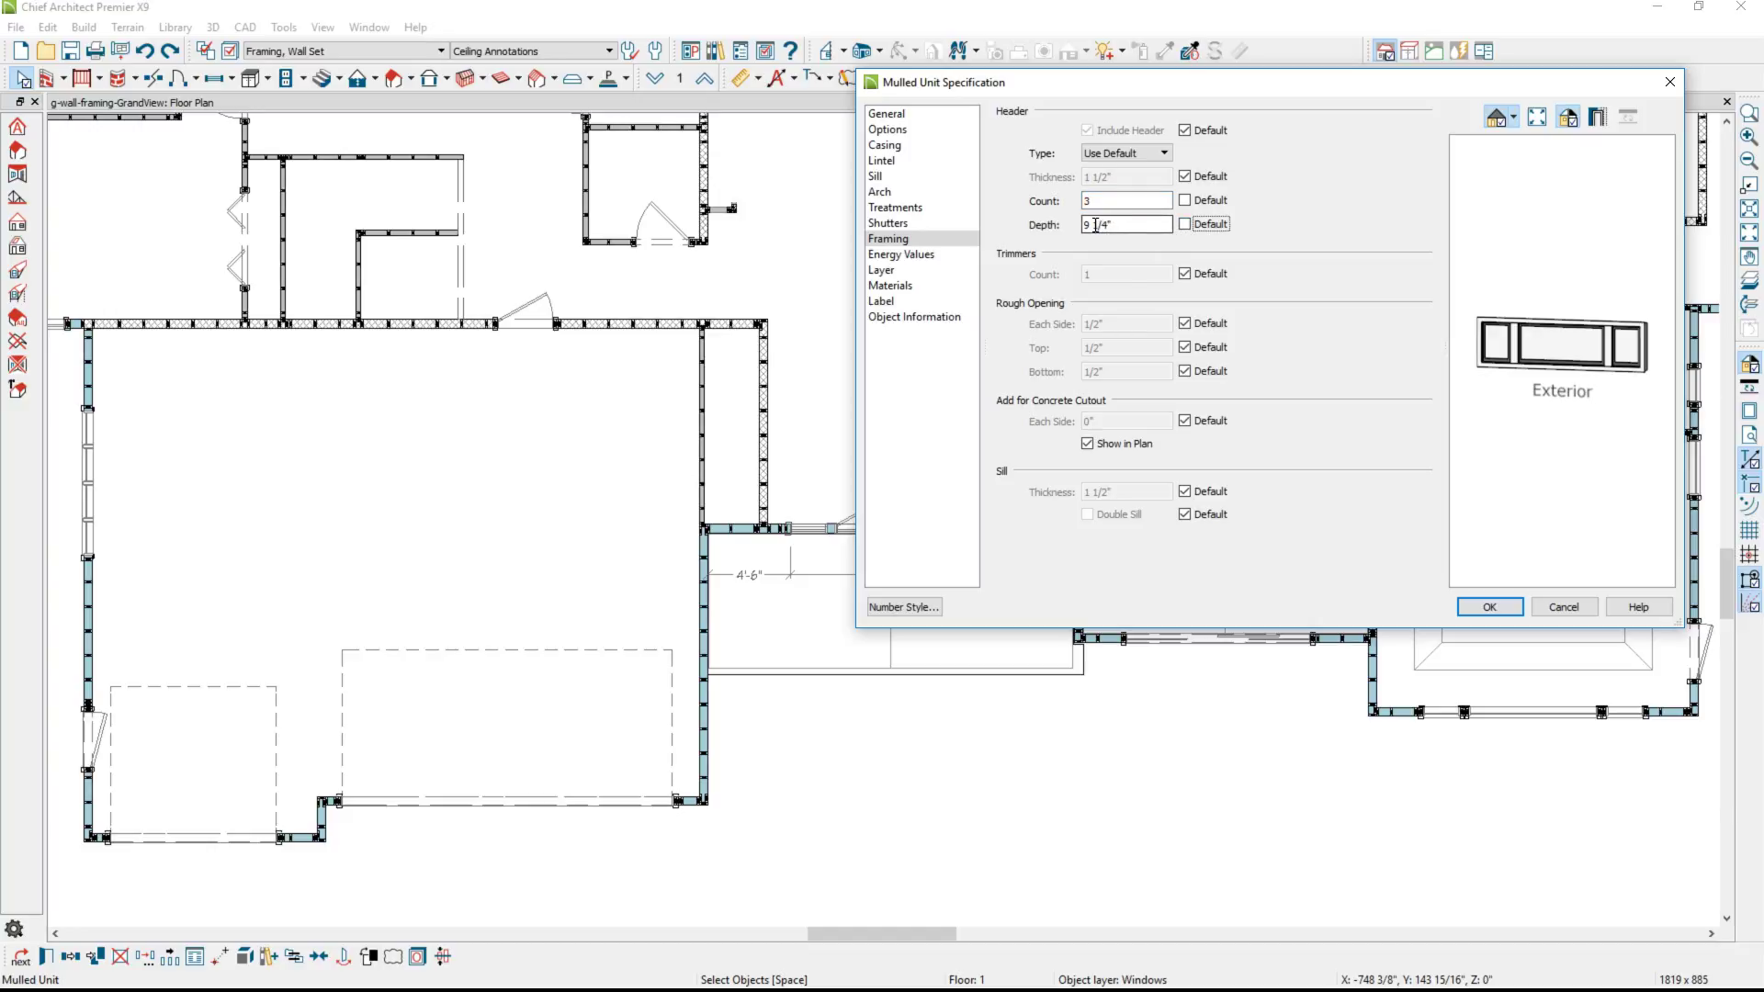
left_click_drag(1093, 225, 1069, 227)
type("11")
left_click(1486, 607)
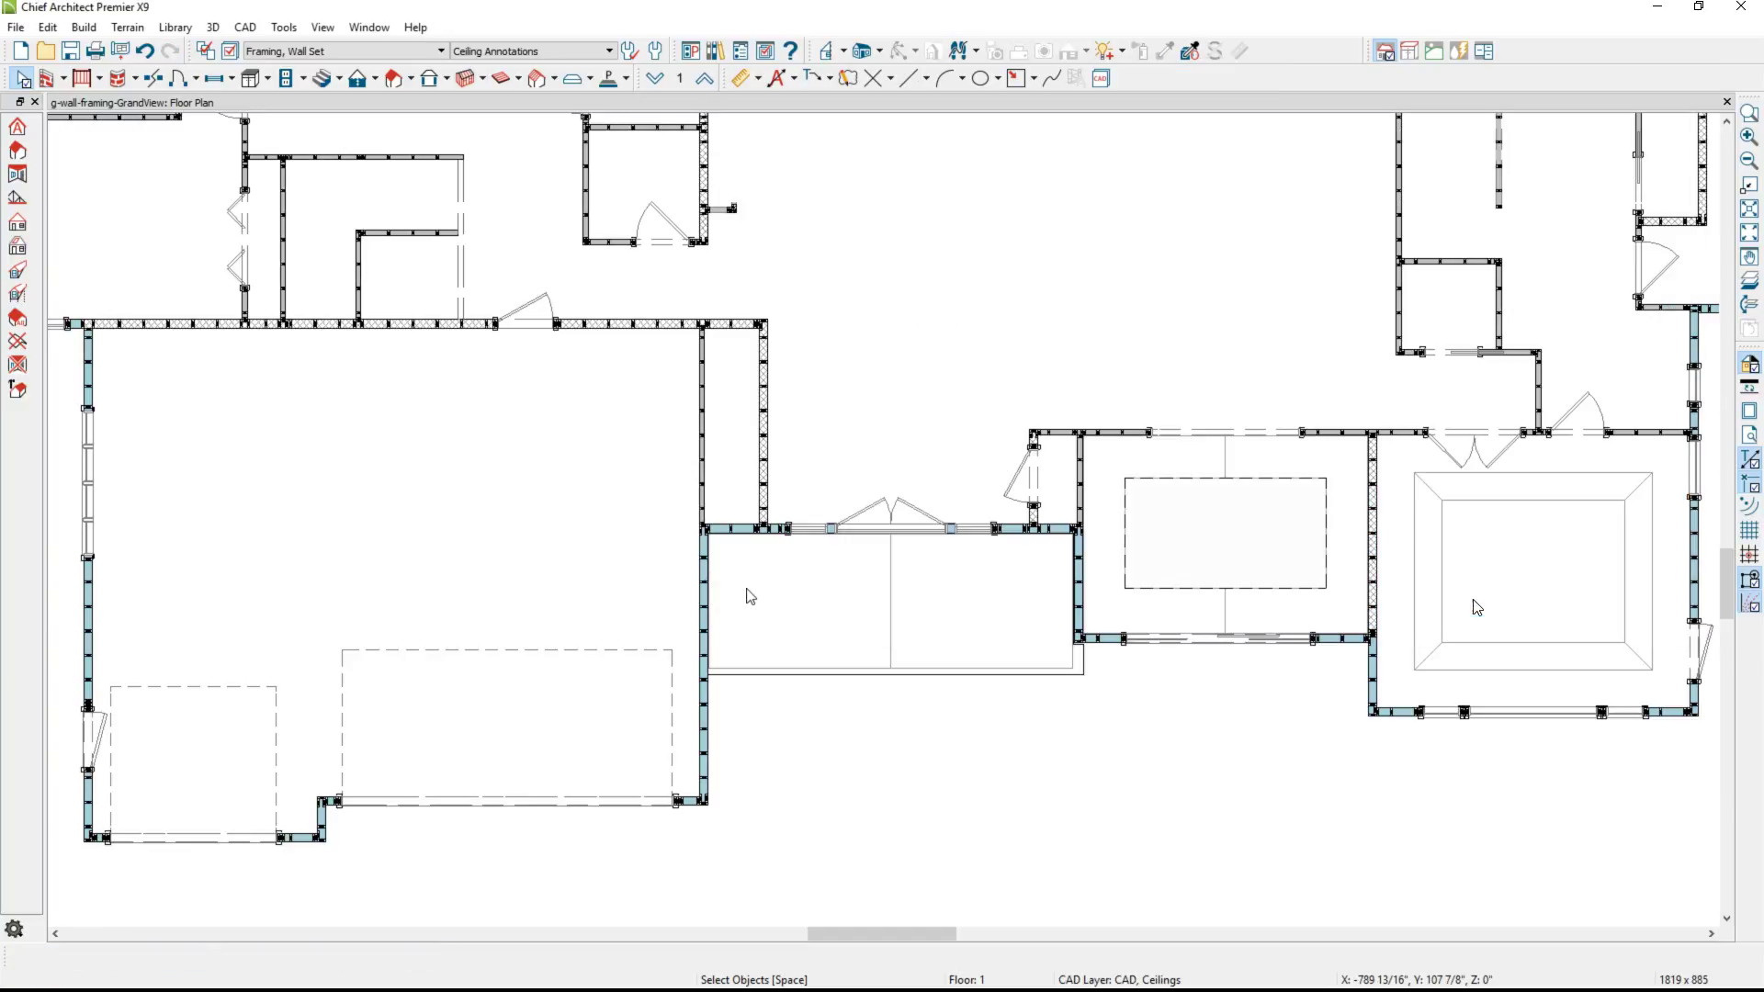
Check the framing in the entry wall's detail and return to the floor plan.
left_click(743, 533)
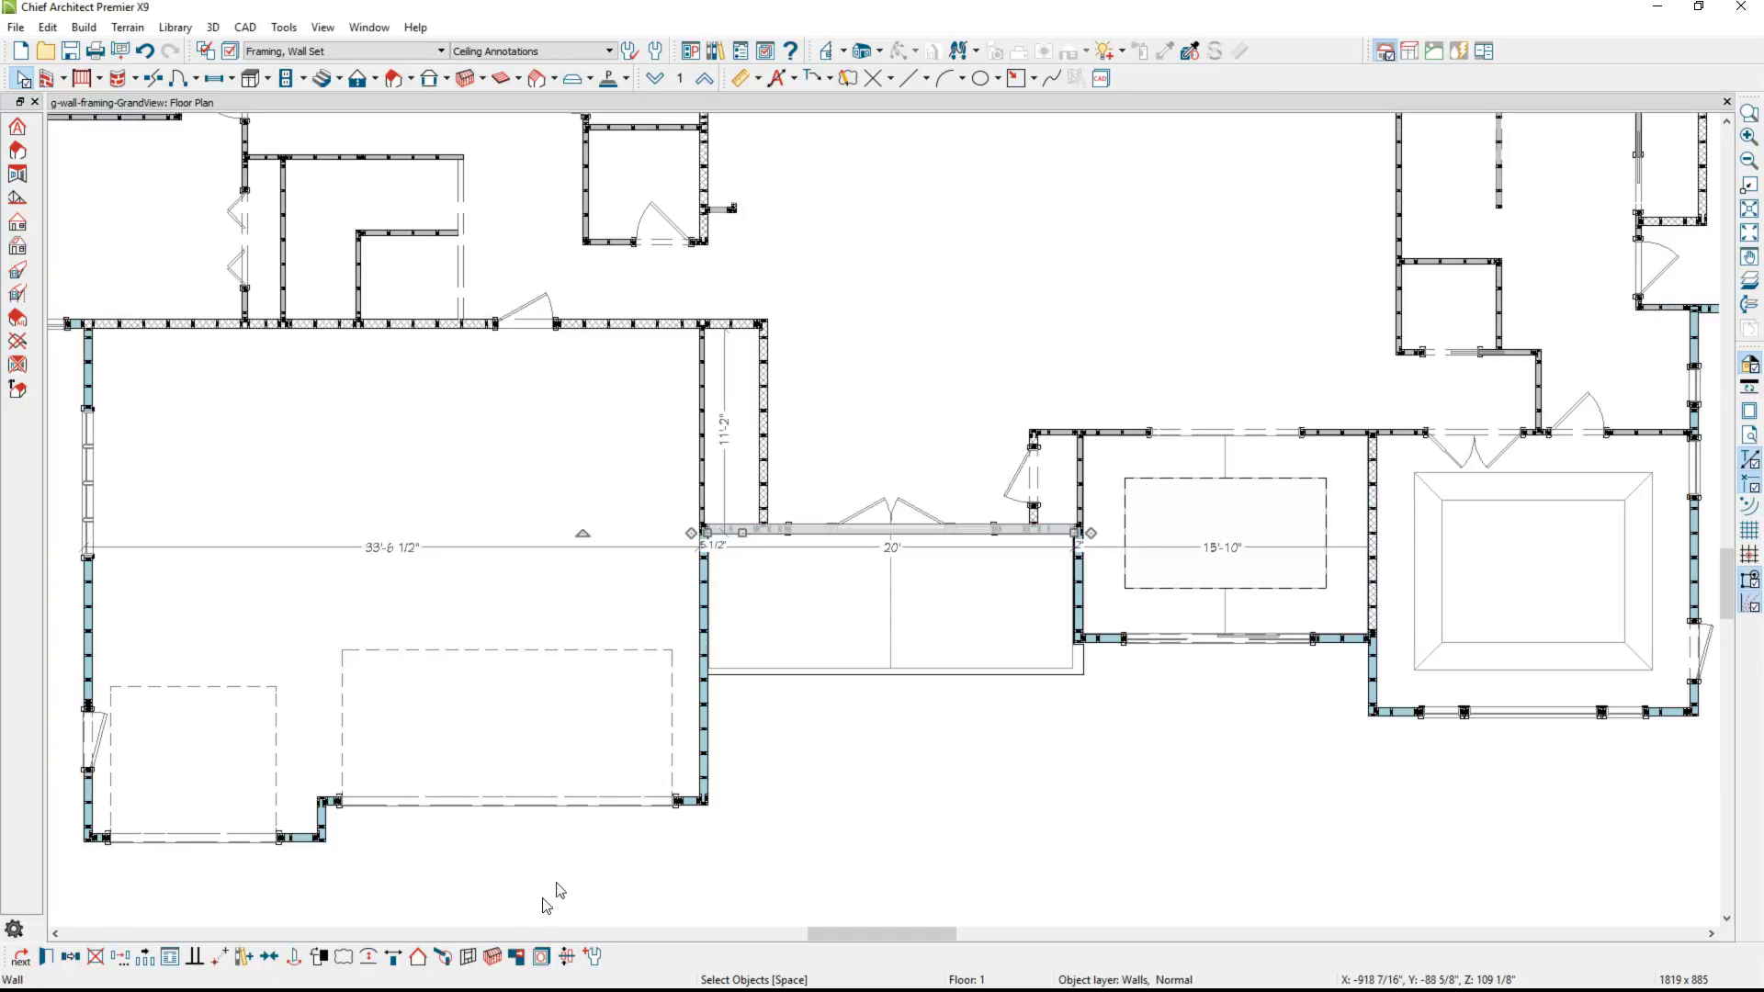
left_click(466, 957)
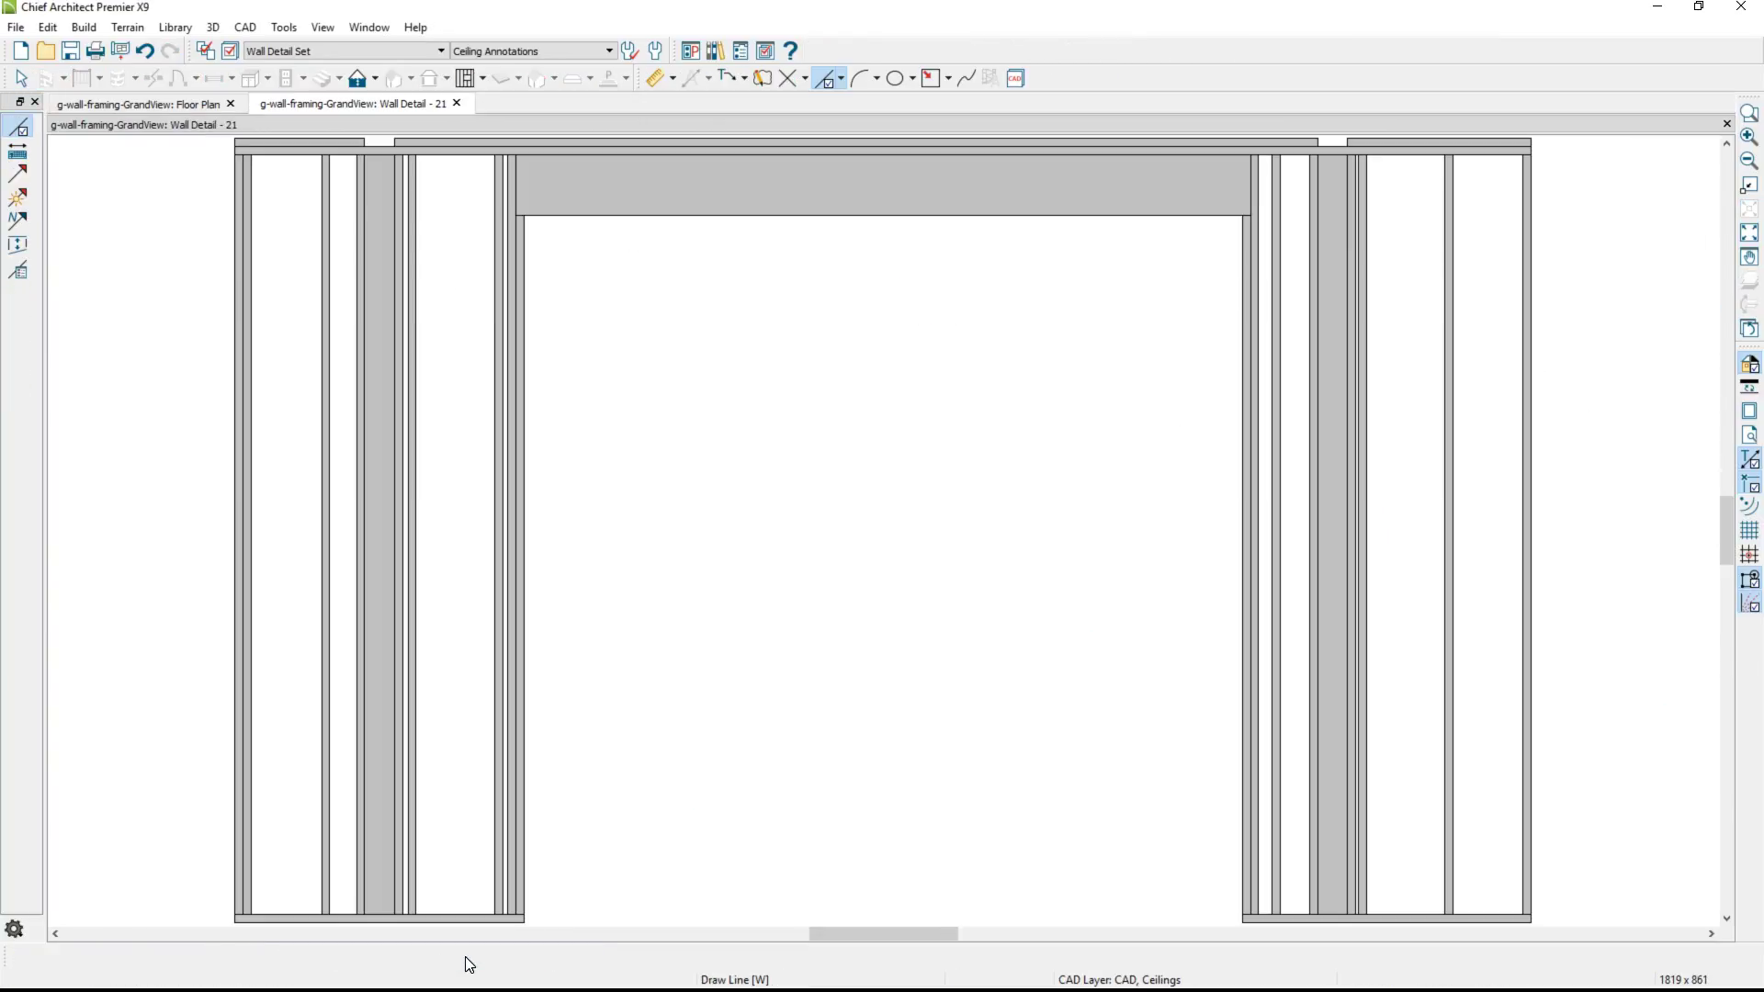
key("ctrl+Tab")
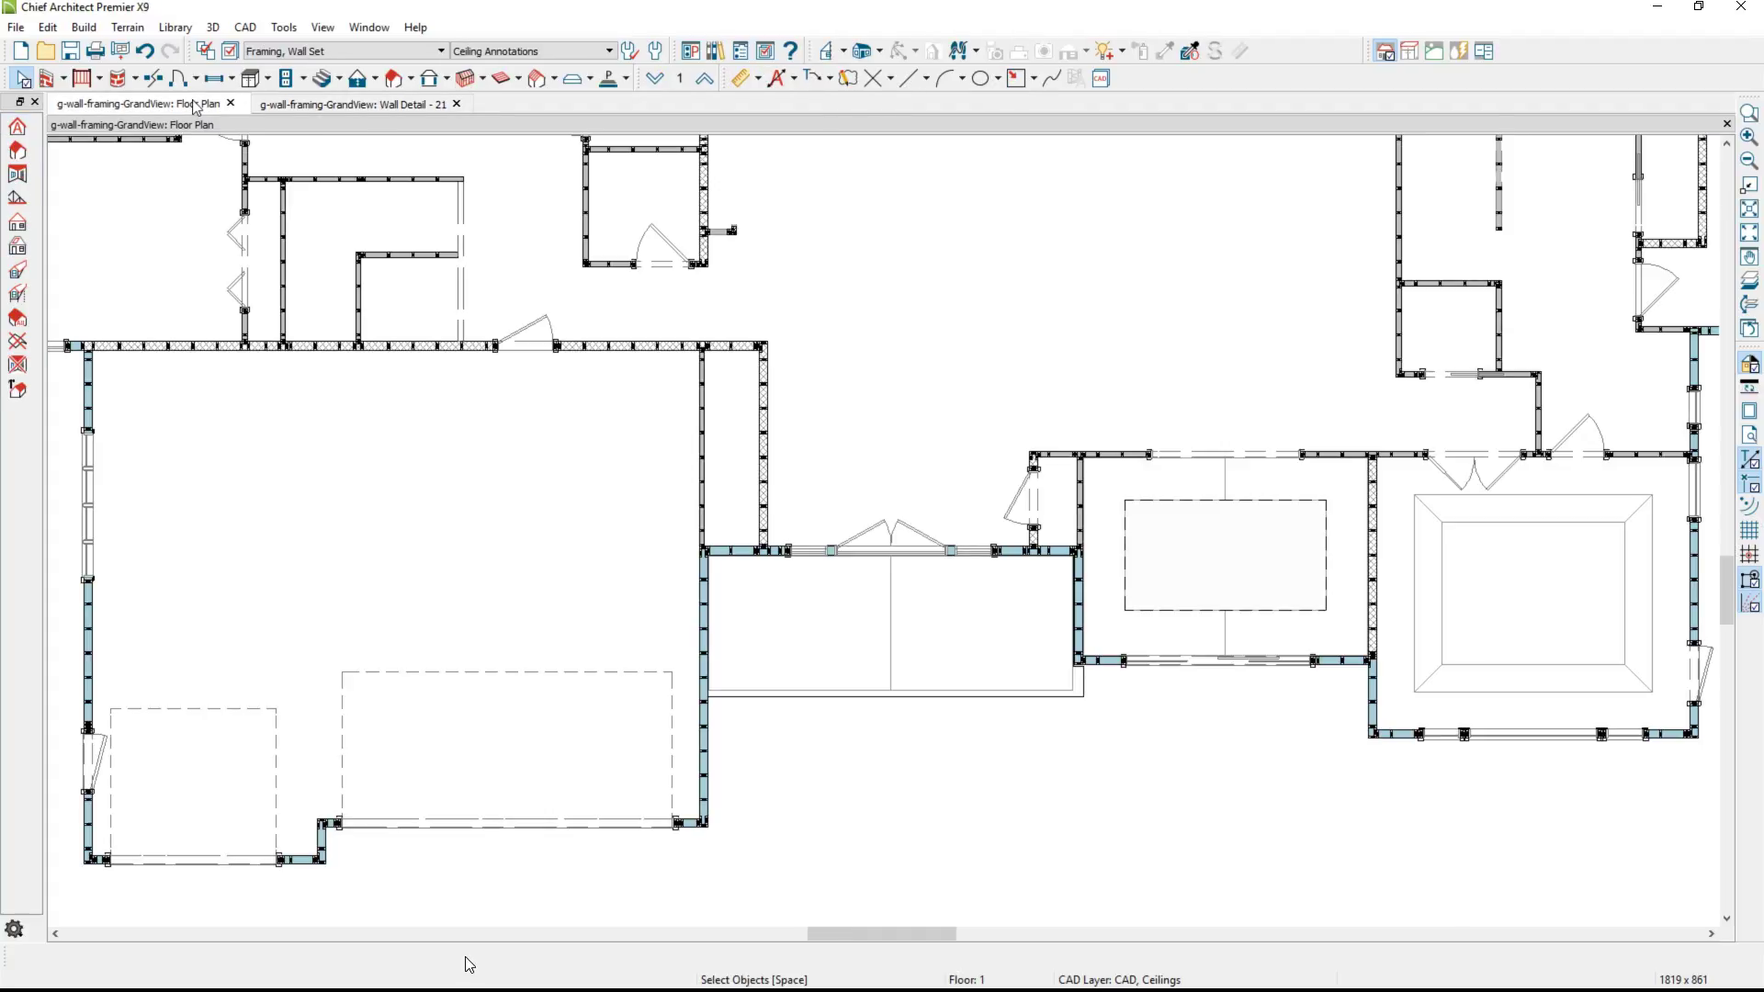
Set the header depth of the mulled window unit in the front wall of the tray-ceiling room to 11 1/4".
left_click(1523, 737)
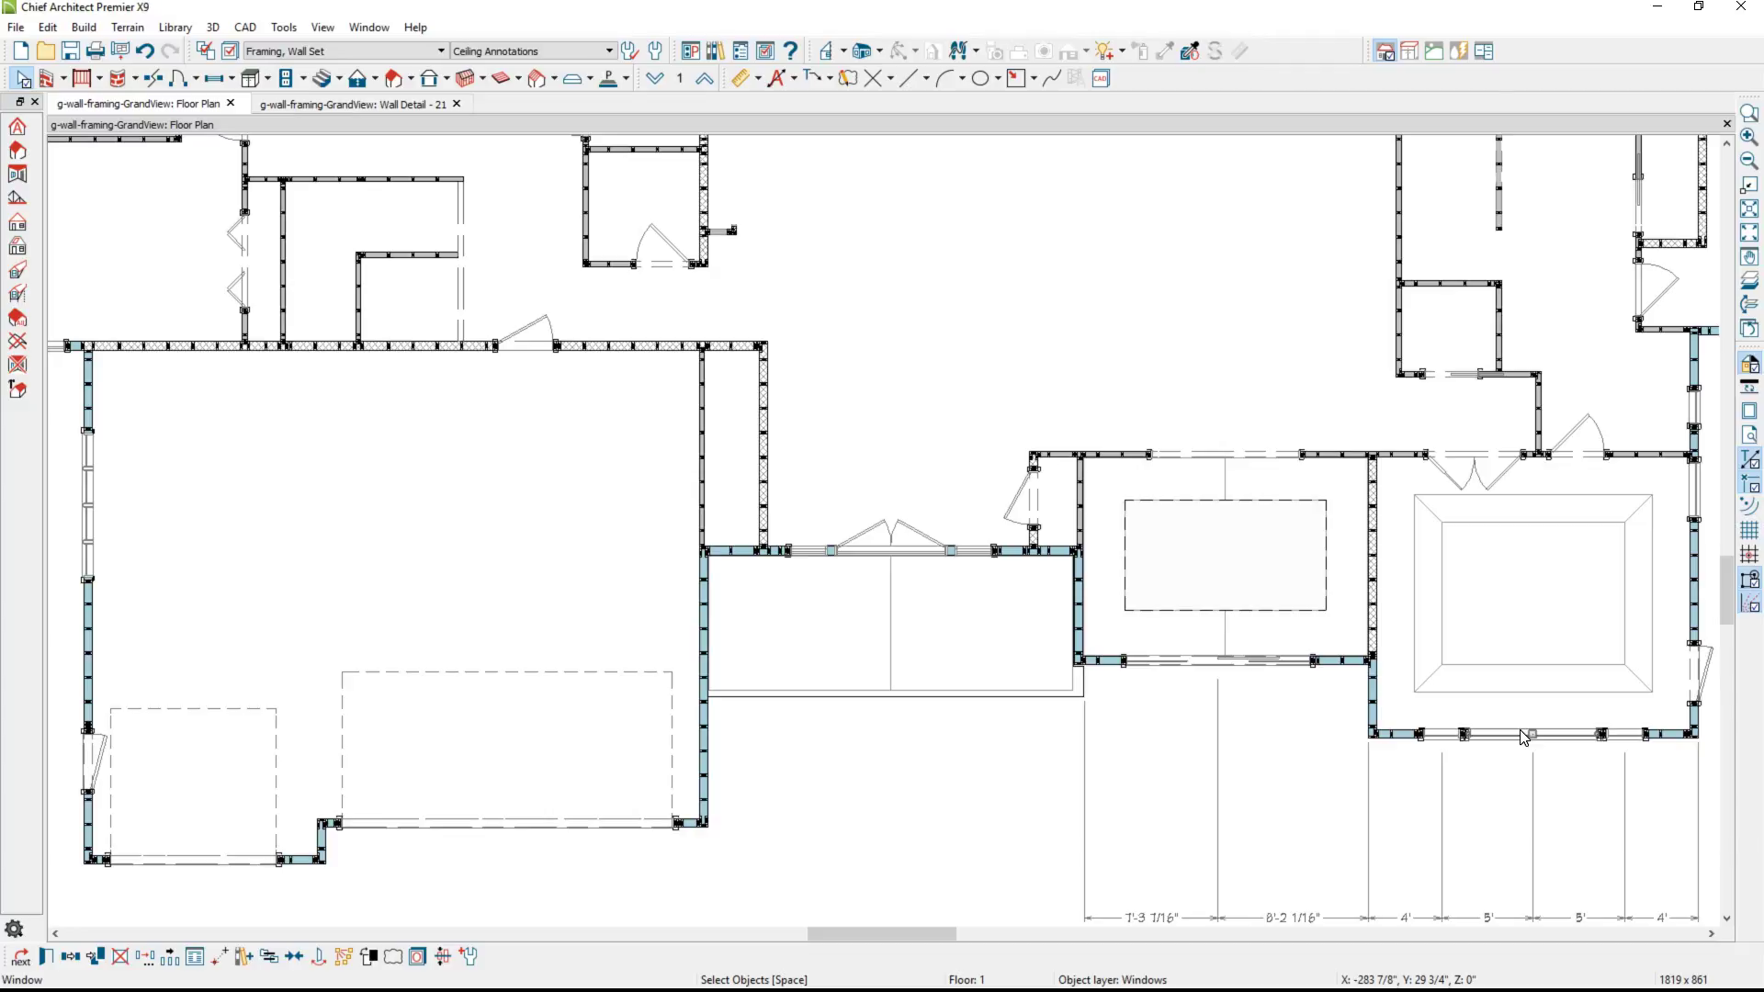
double_click(1522, 737)
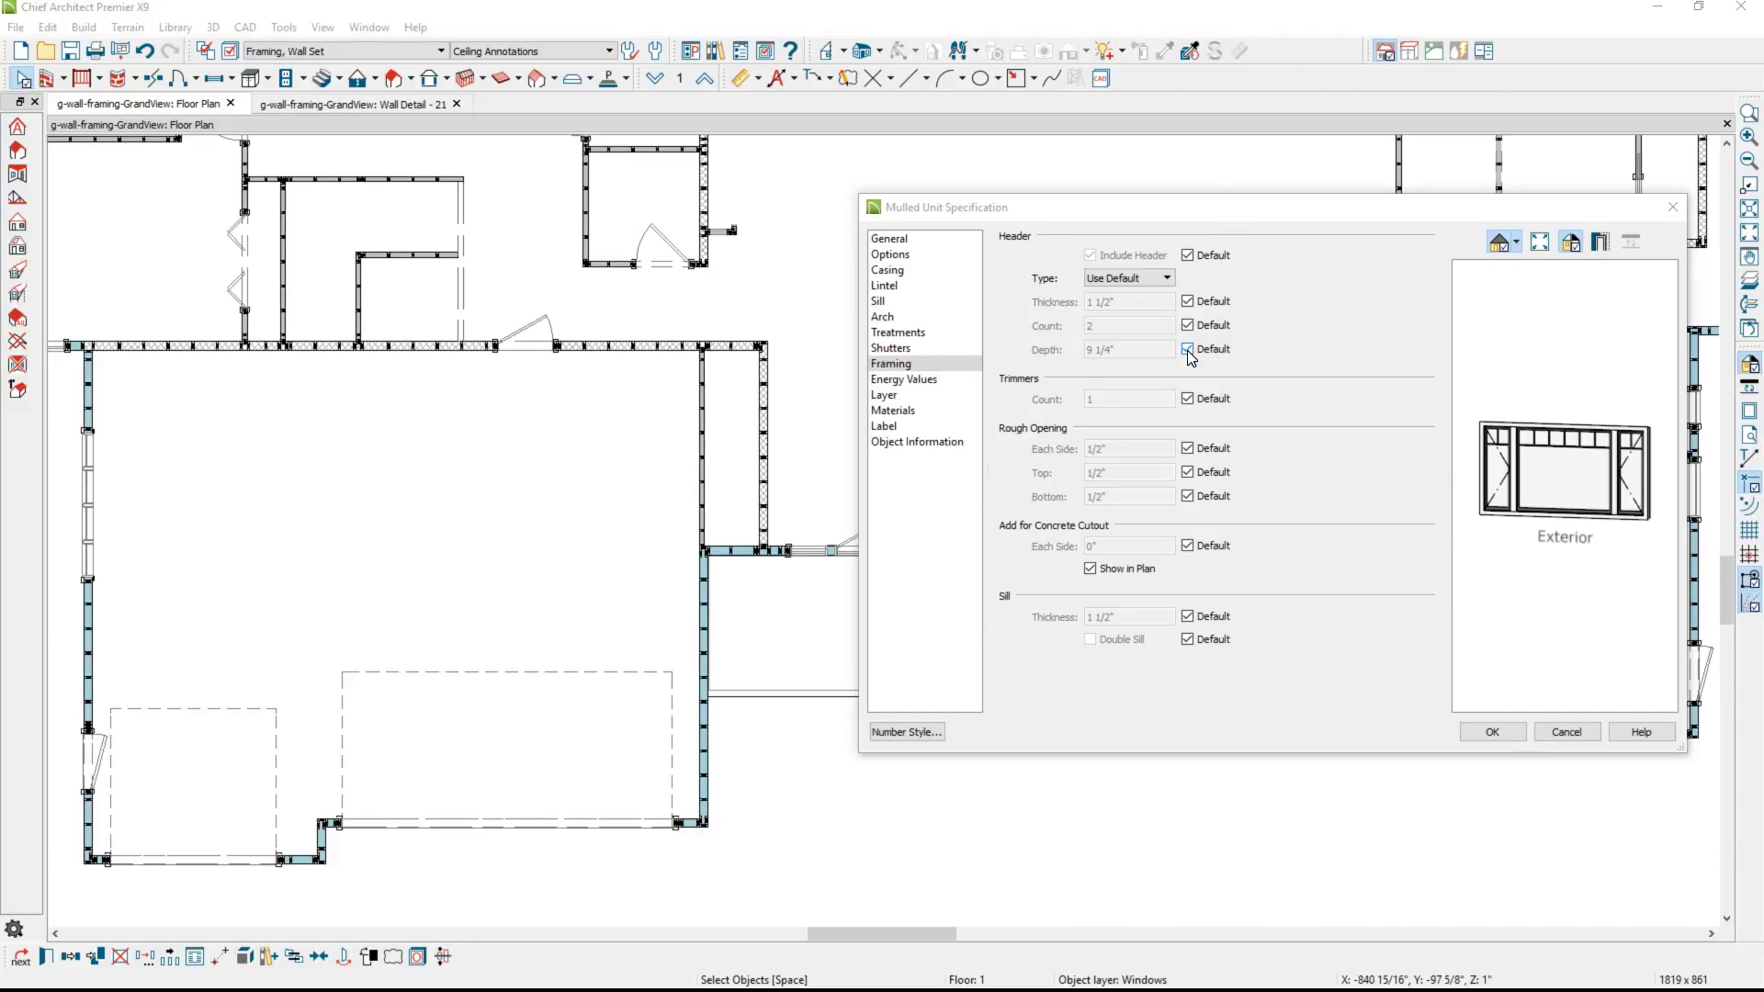
left_click(1188, 350)
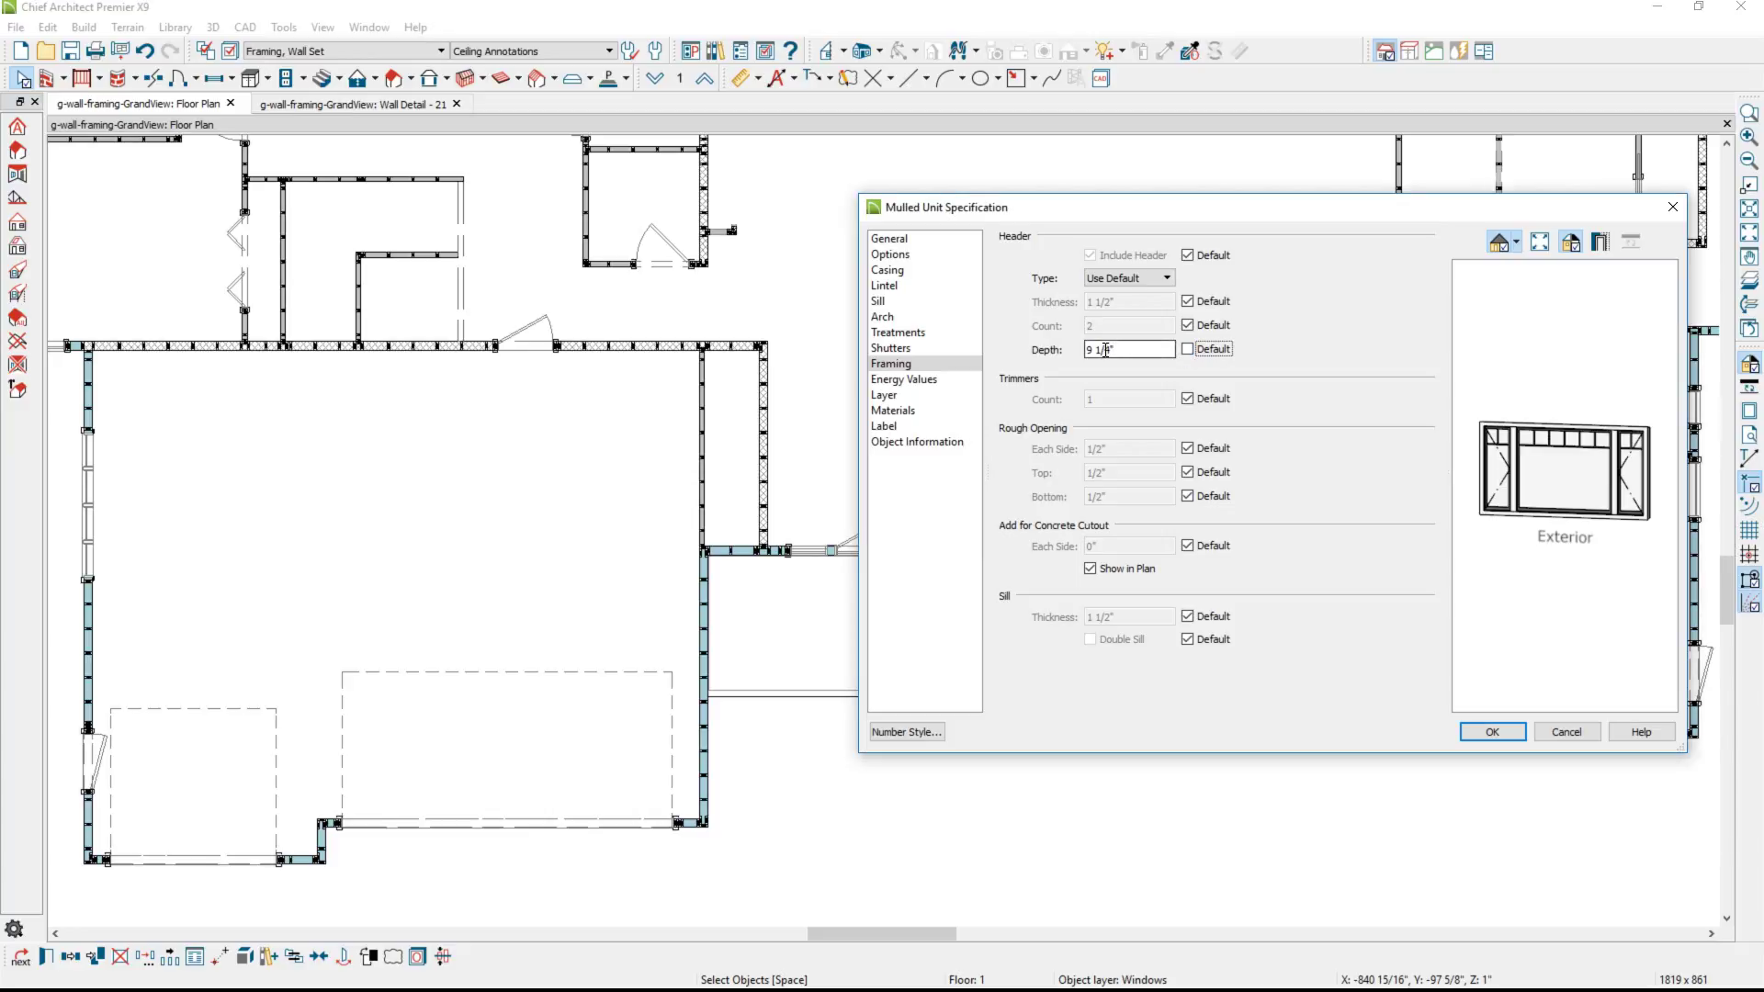
left_click_drag(1106, 350, 1078, 351)
type("11 1")
left_click(1498, 732)
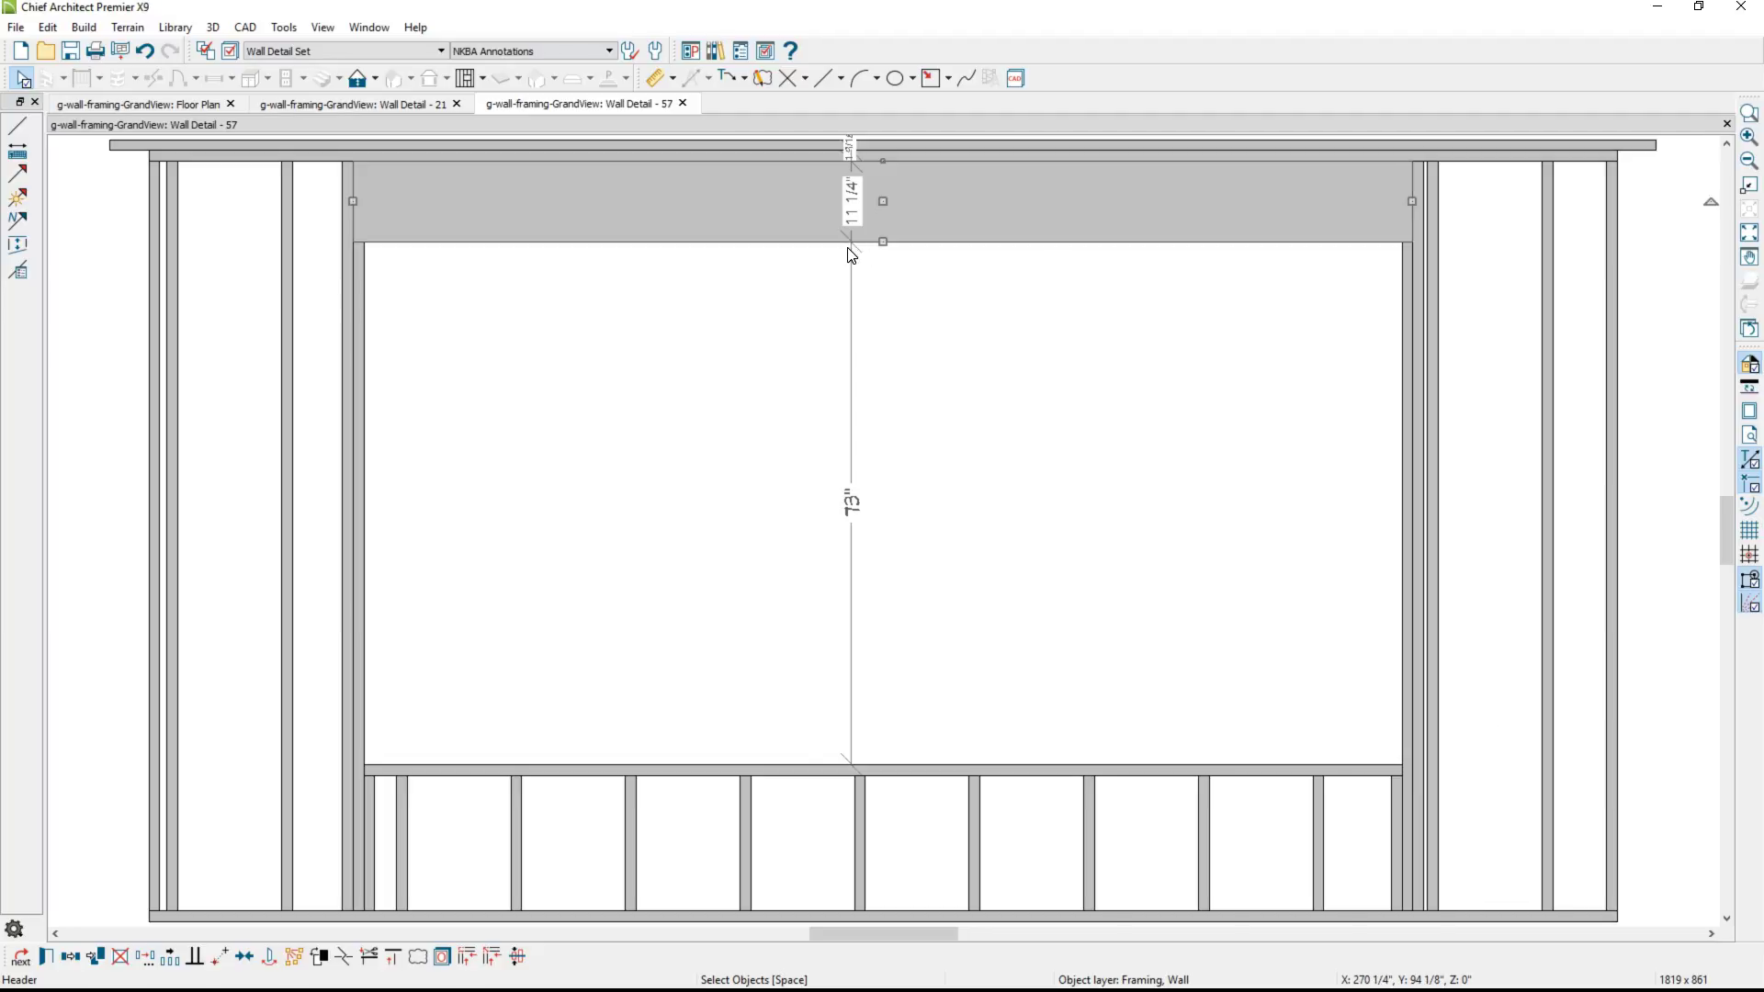
Return to the floor plan and open the mulled unit's Floor to Top height for editing.
left_click(208, 105)
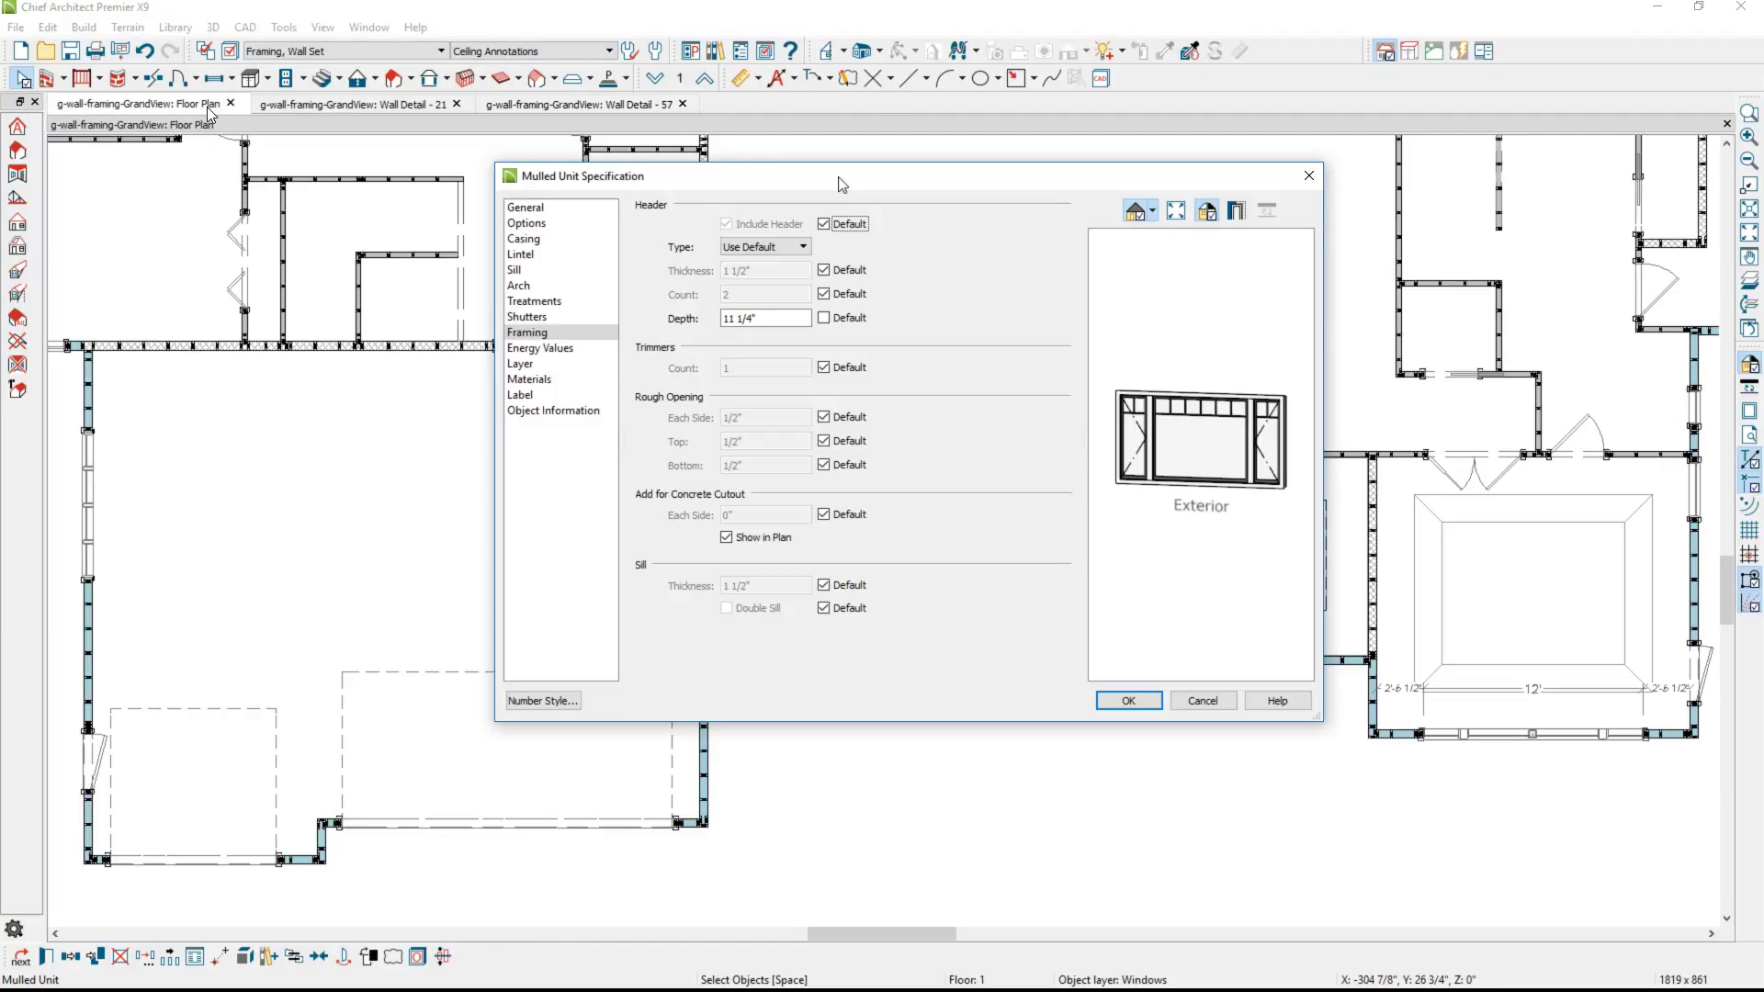
left_click(562, 208)
left_click(816, 332)
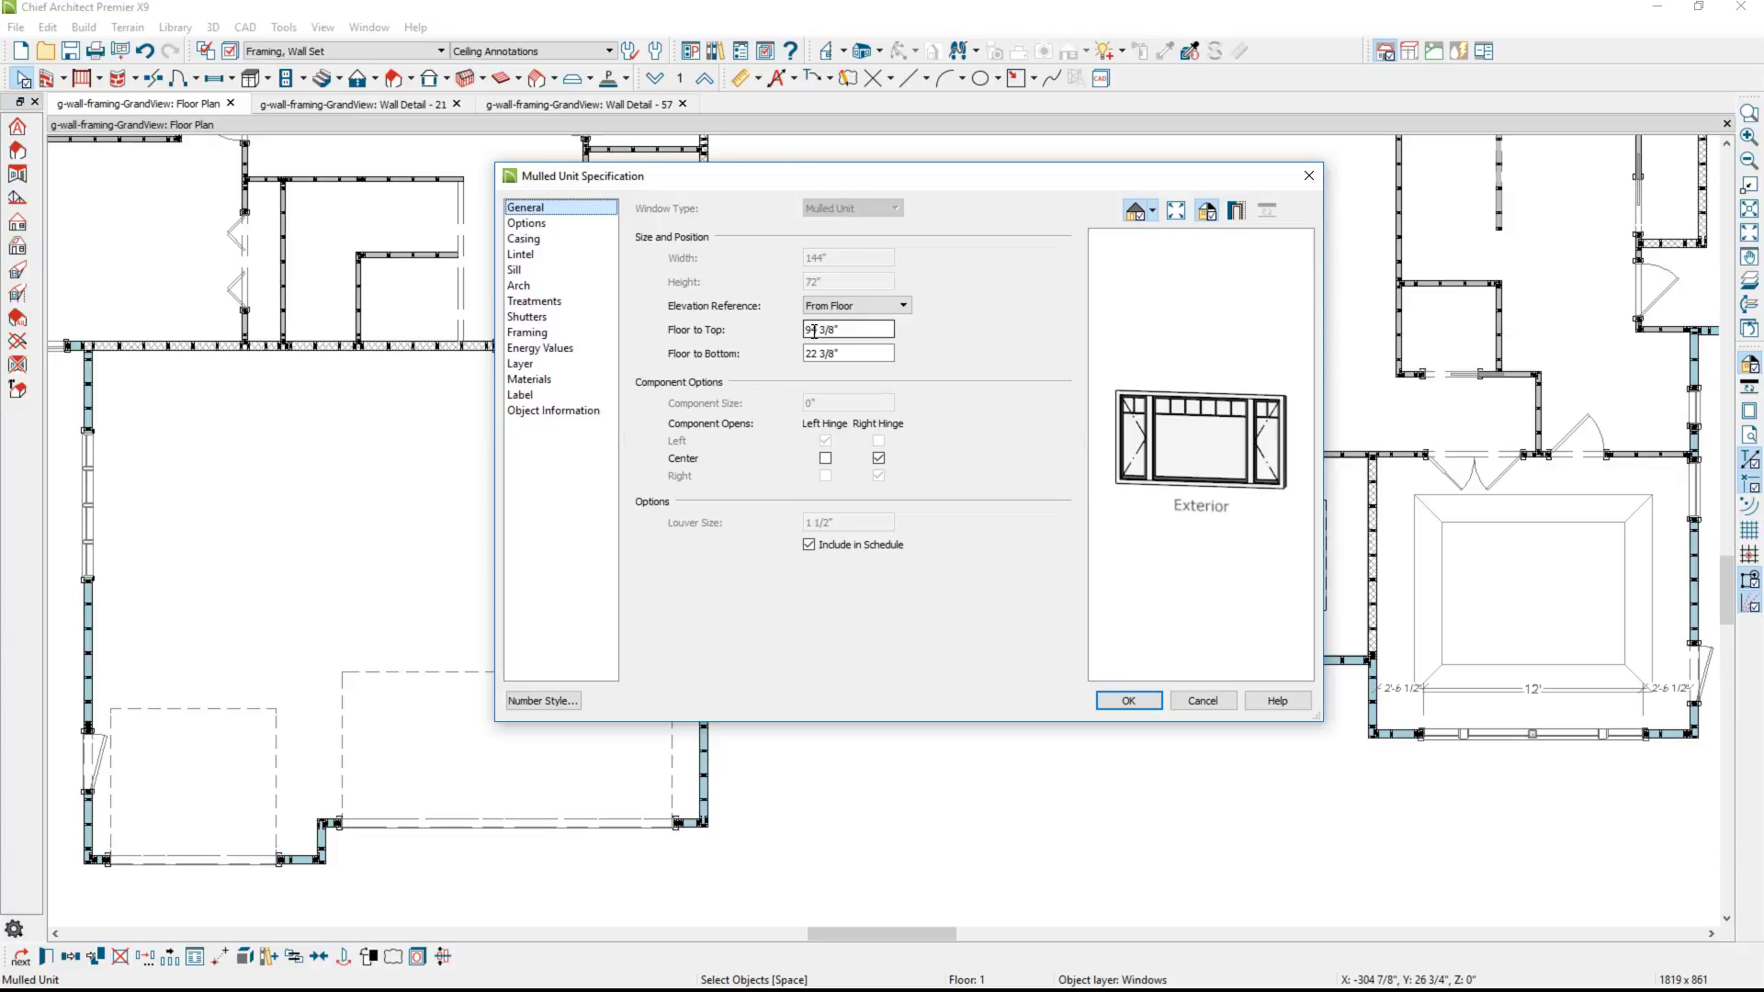
In the three tall windows' wall detail, lower the first stud between headers to their underside, accepting that Automatic Wall Framing turns off.
left_click_drag(1260, 426, 1263, 483)
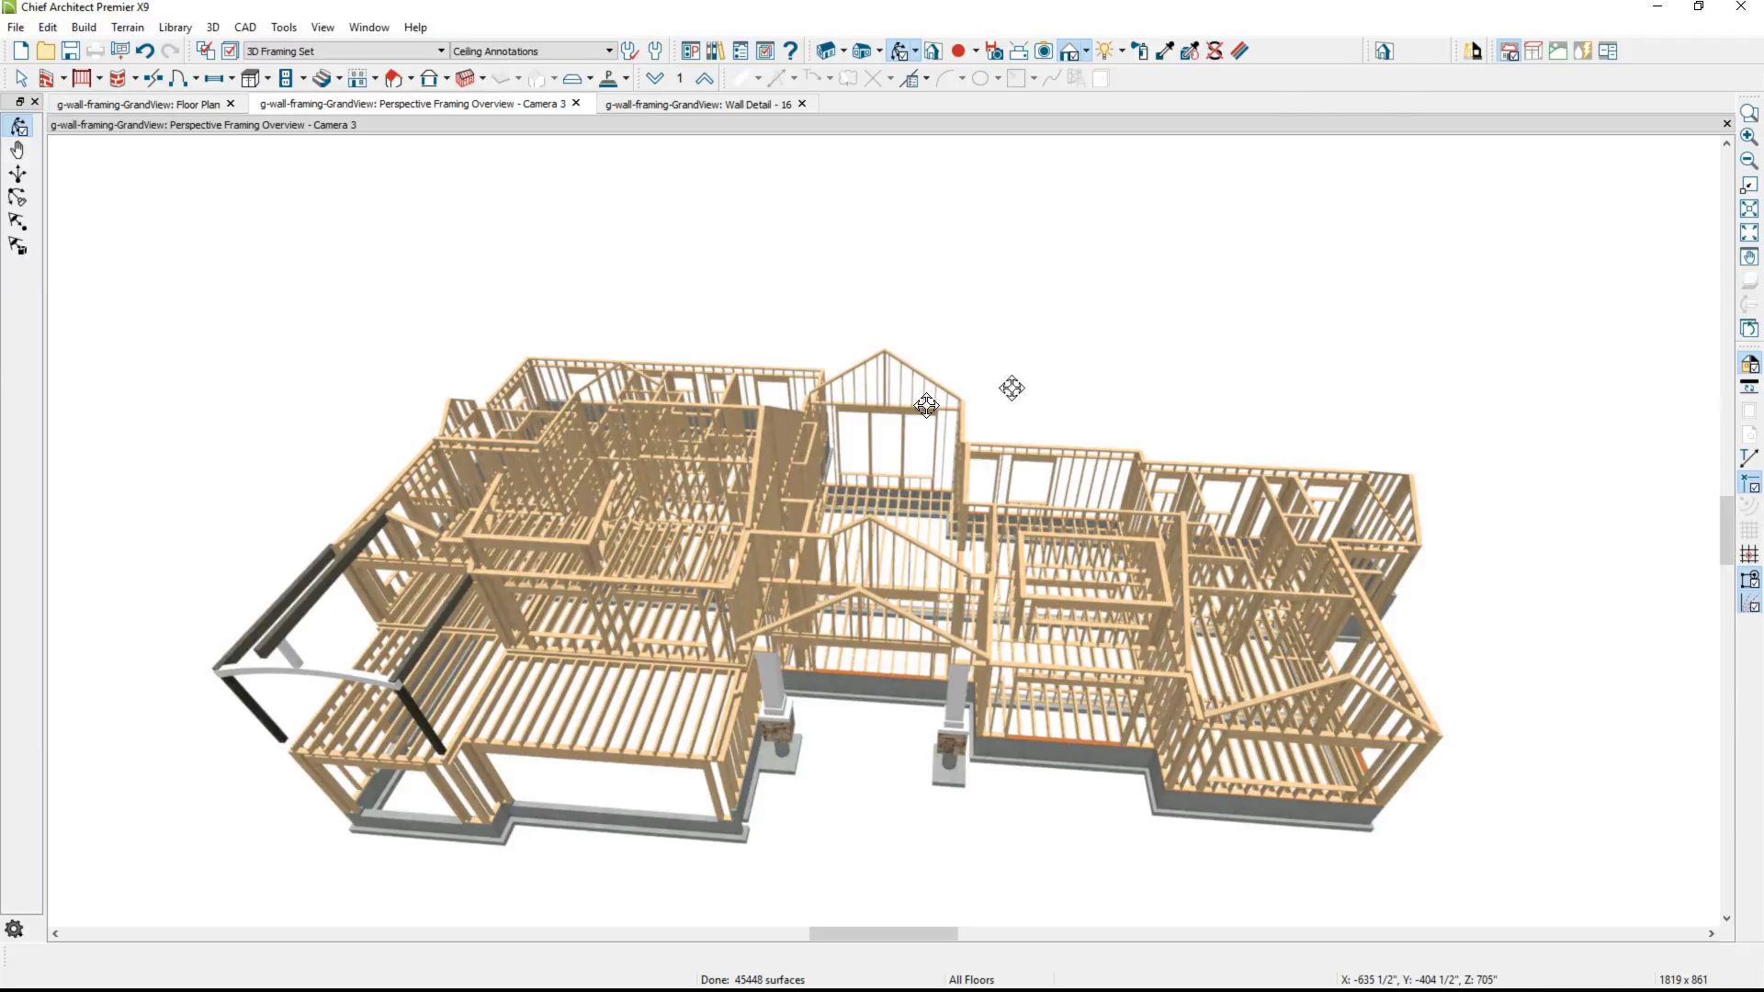
left_click(757, 109)
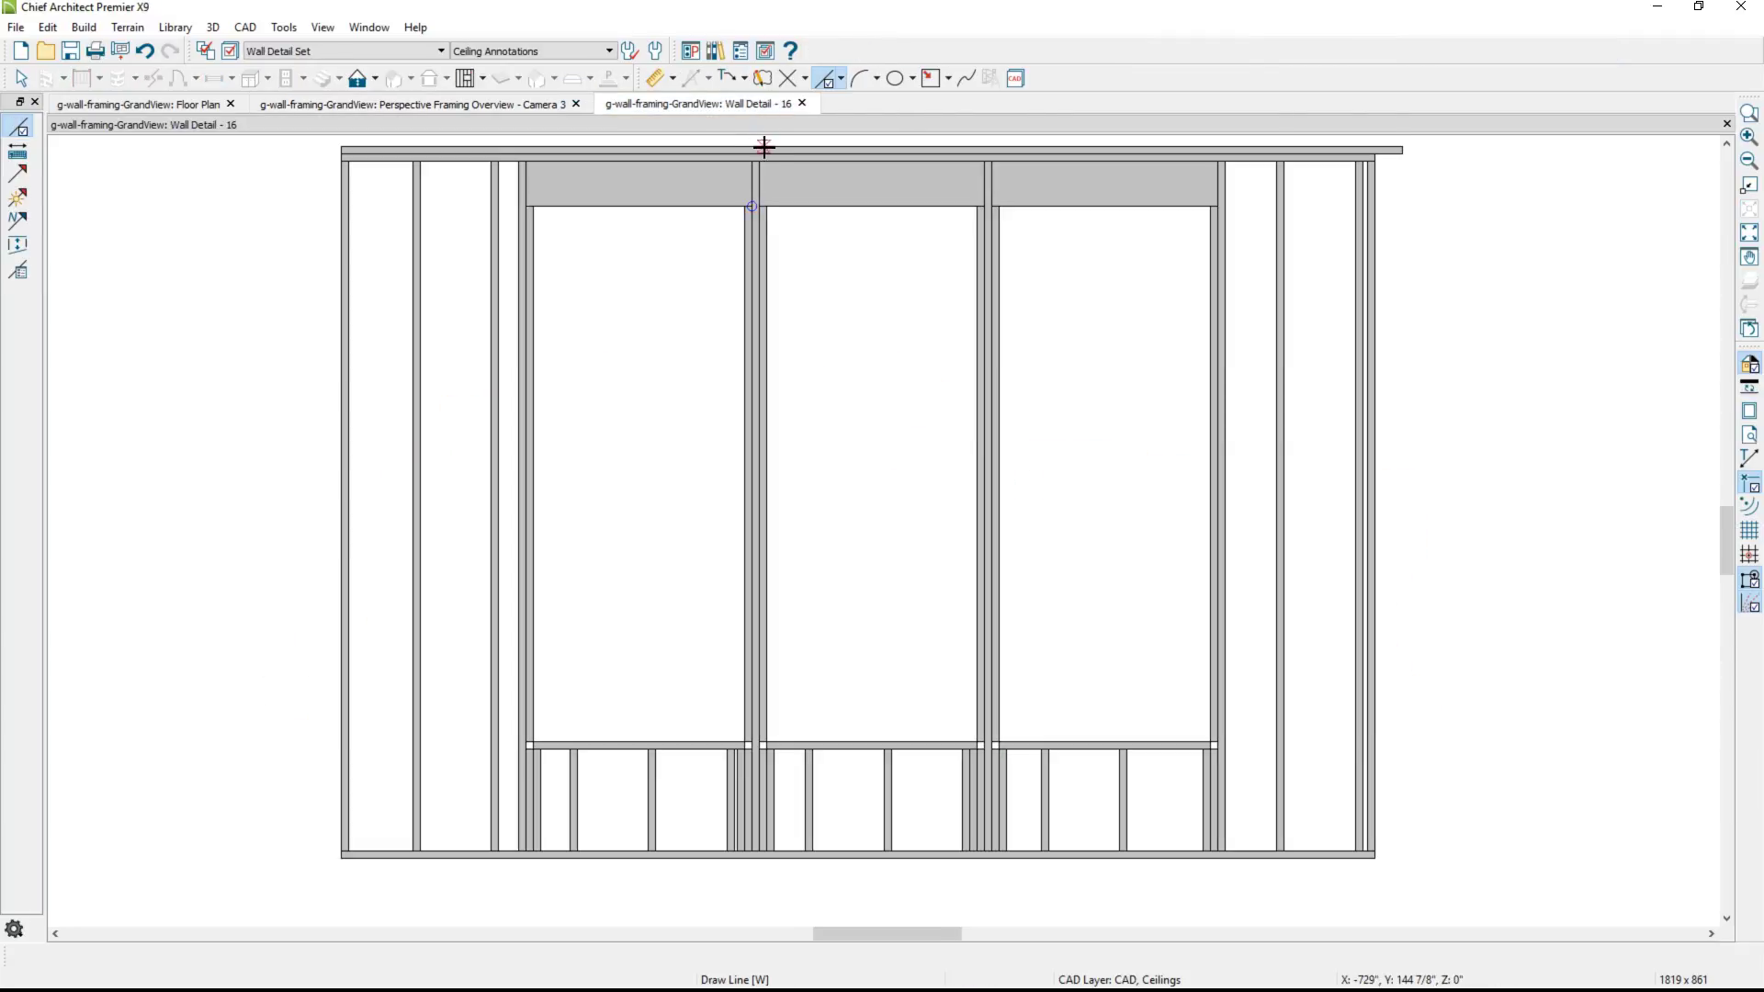
key("Escape")
middle_click_drag(791, 256, 776, 362)
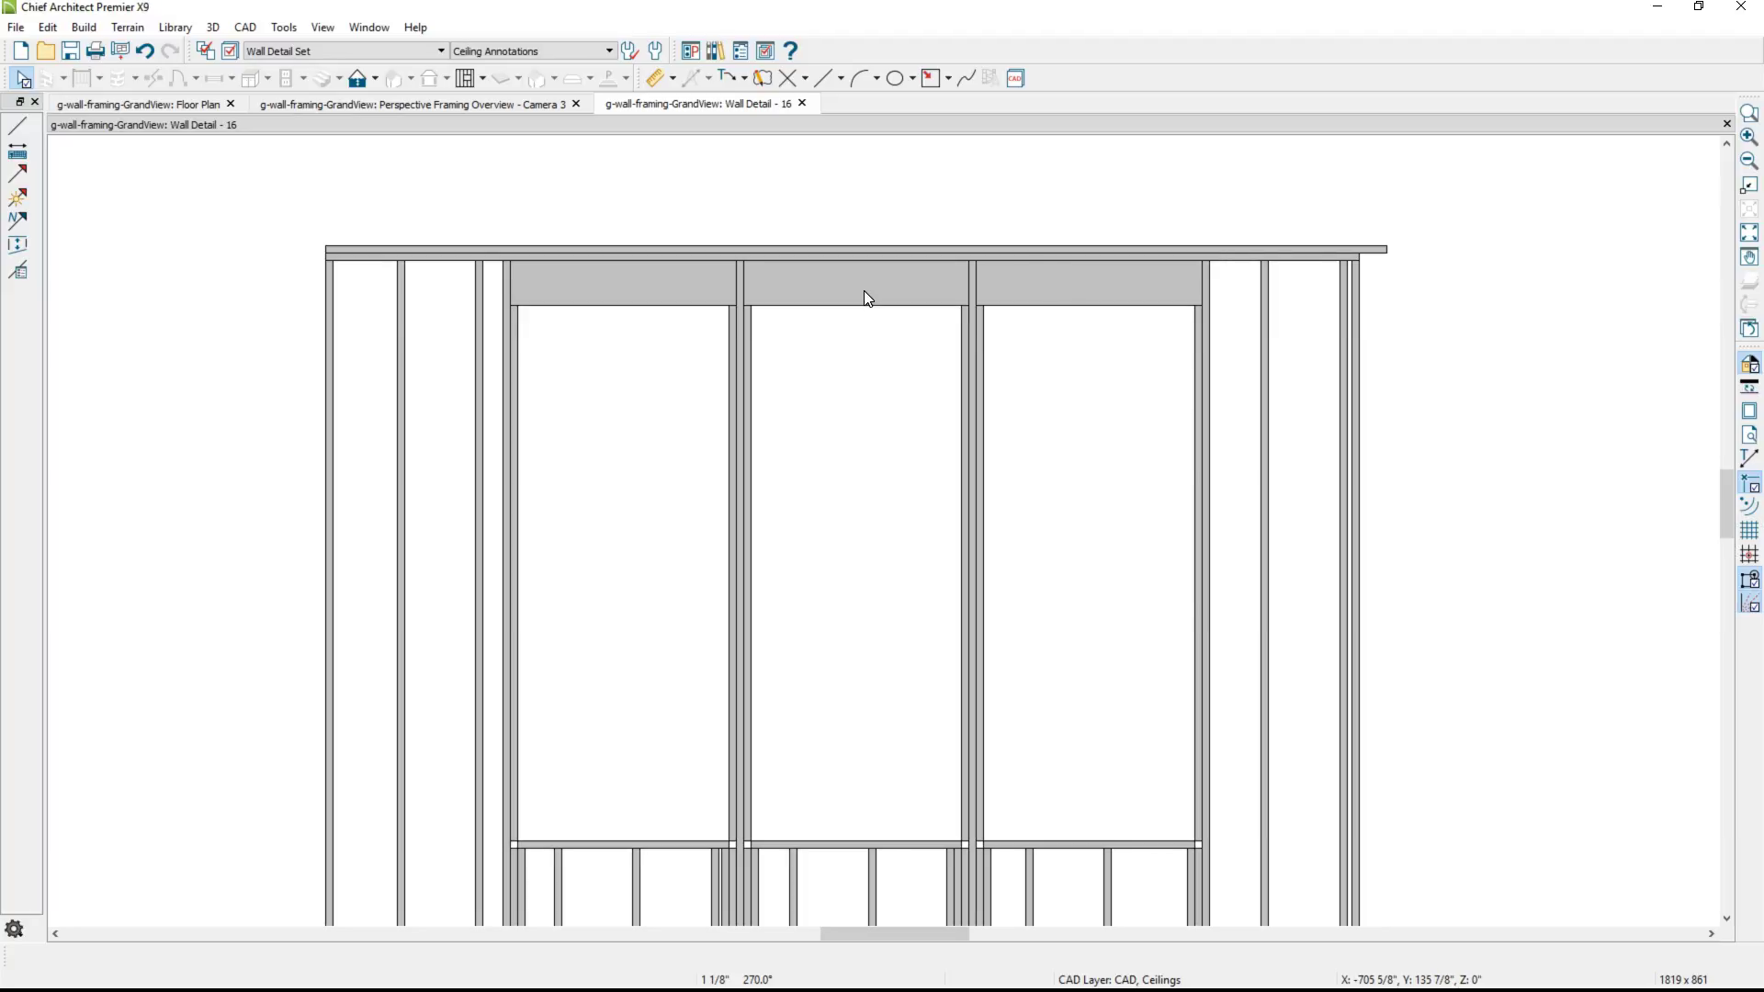
key("space")
scroll(865, 292, "up", 3)
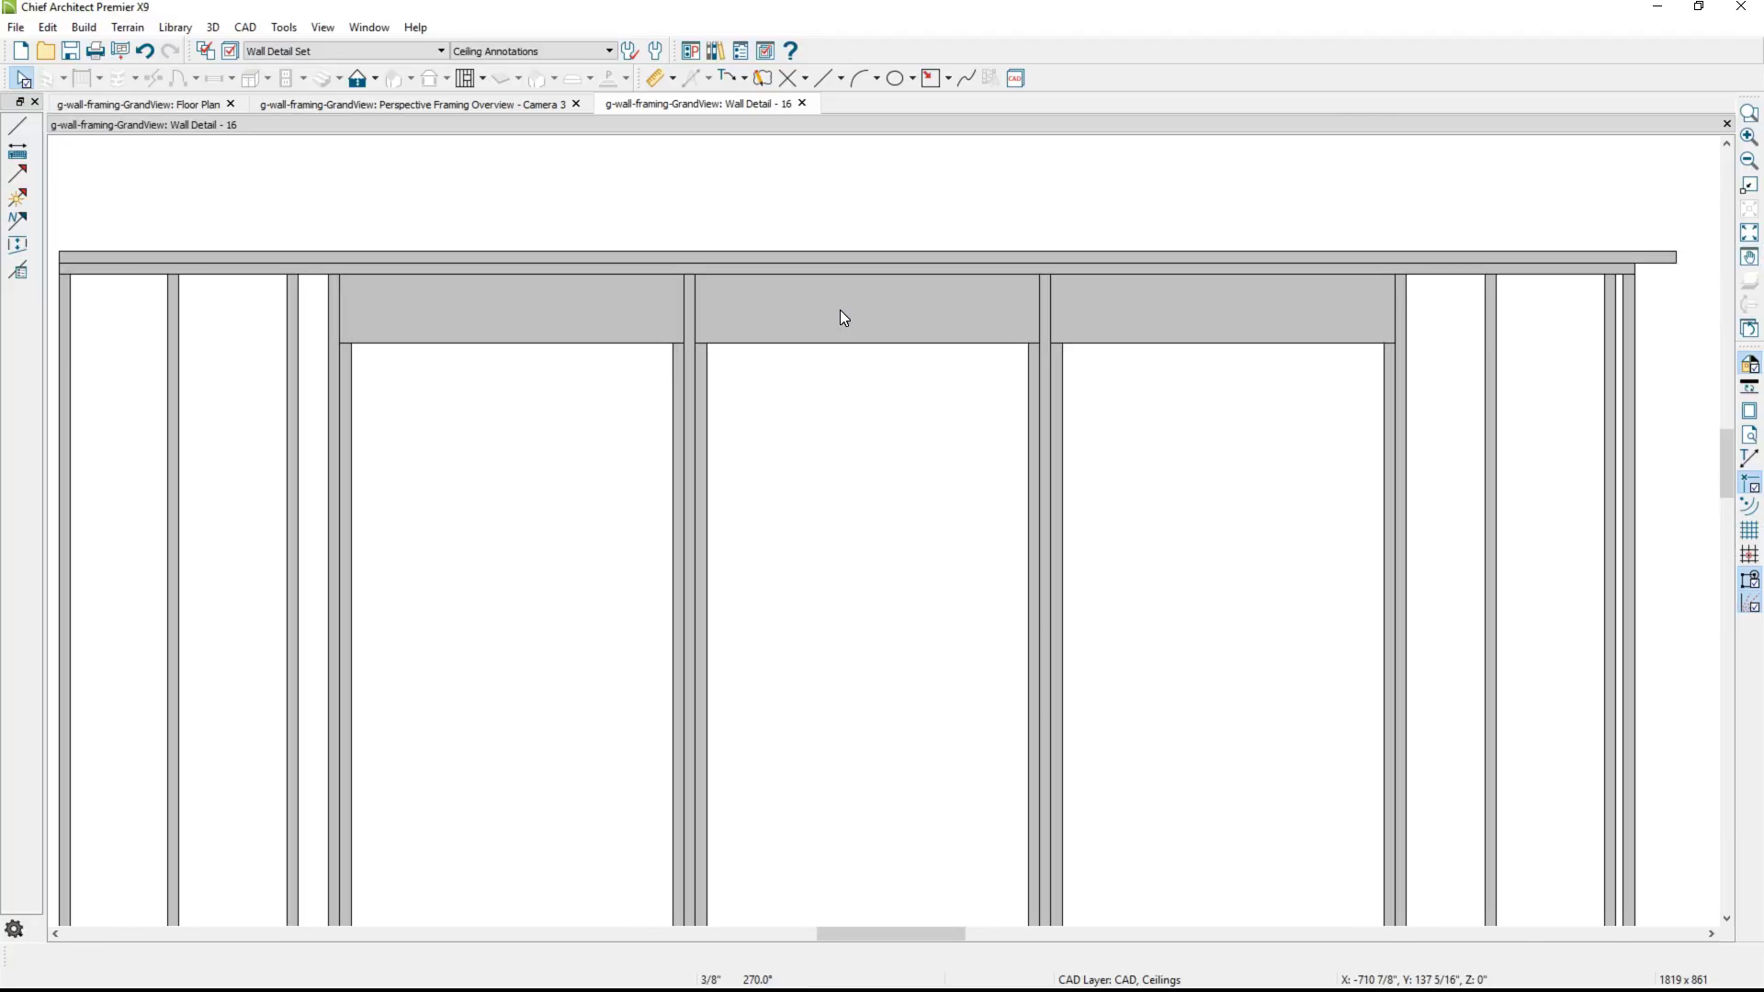
left_click(692, 373)
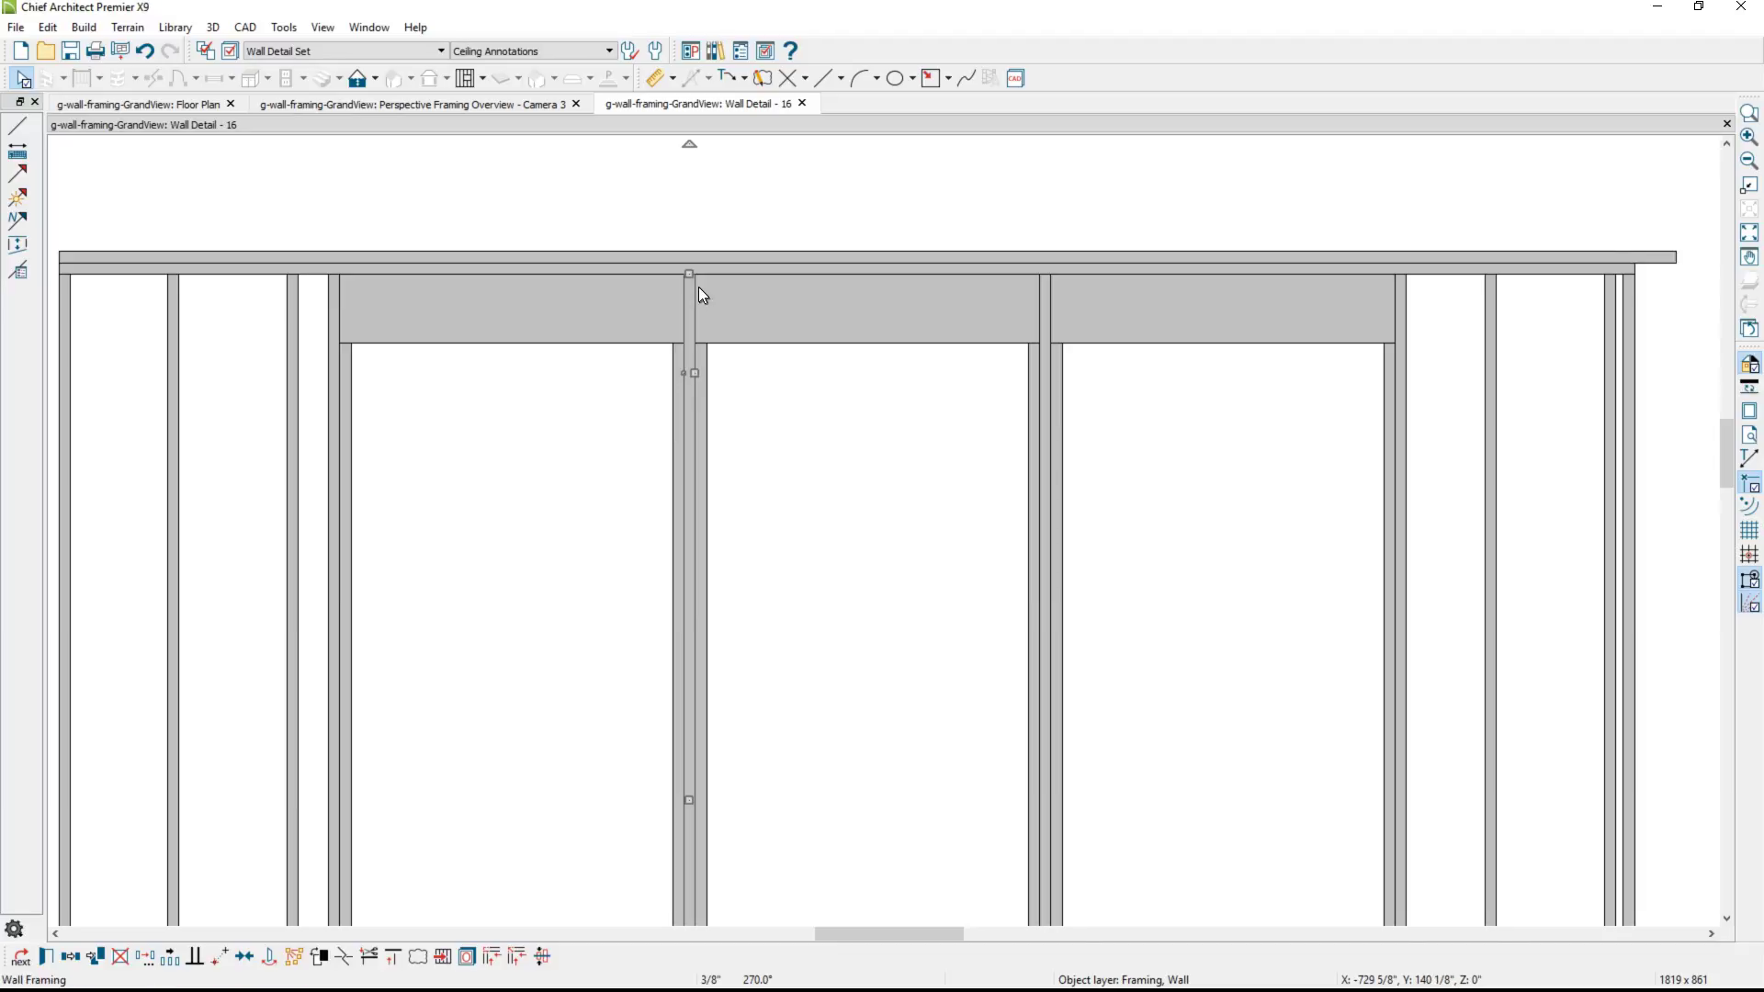
left_click_drag(689, 275, 689, 338)
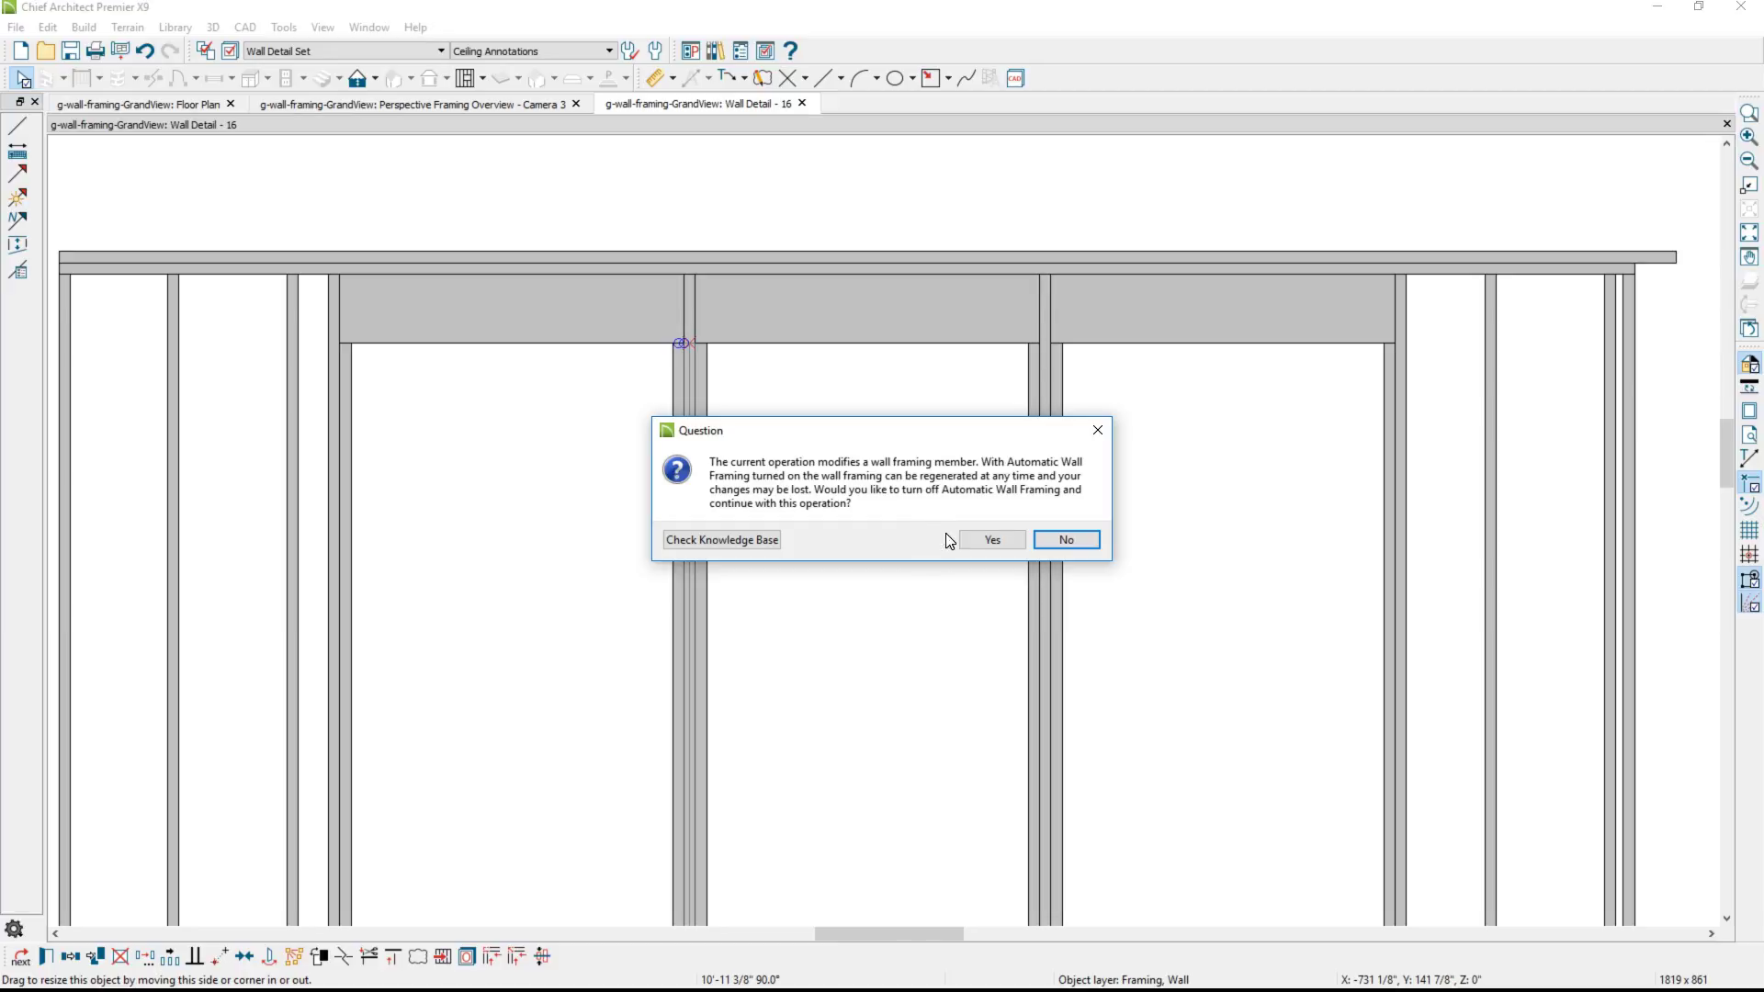
left_click(969, 538)
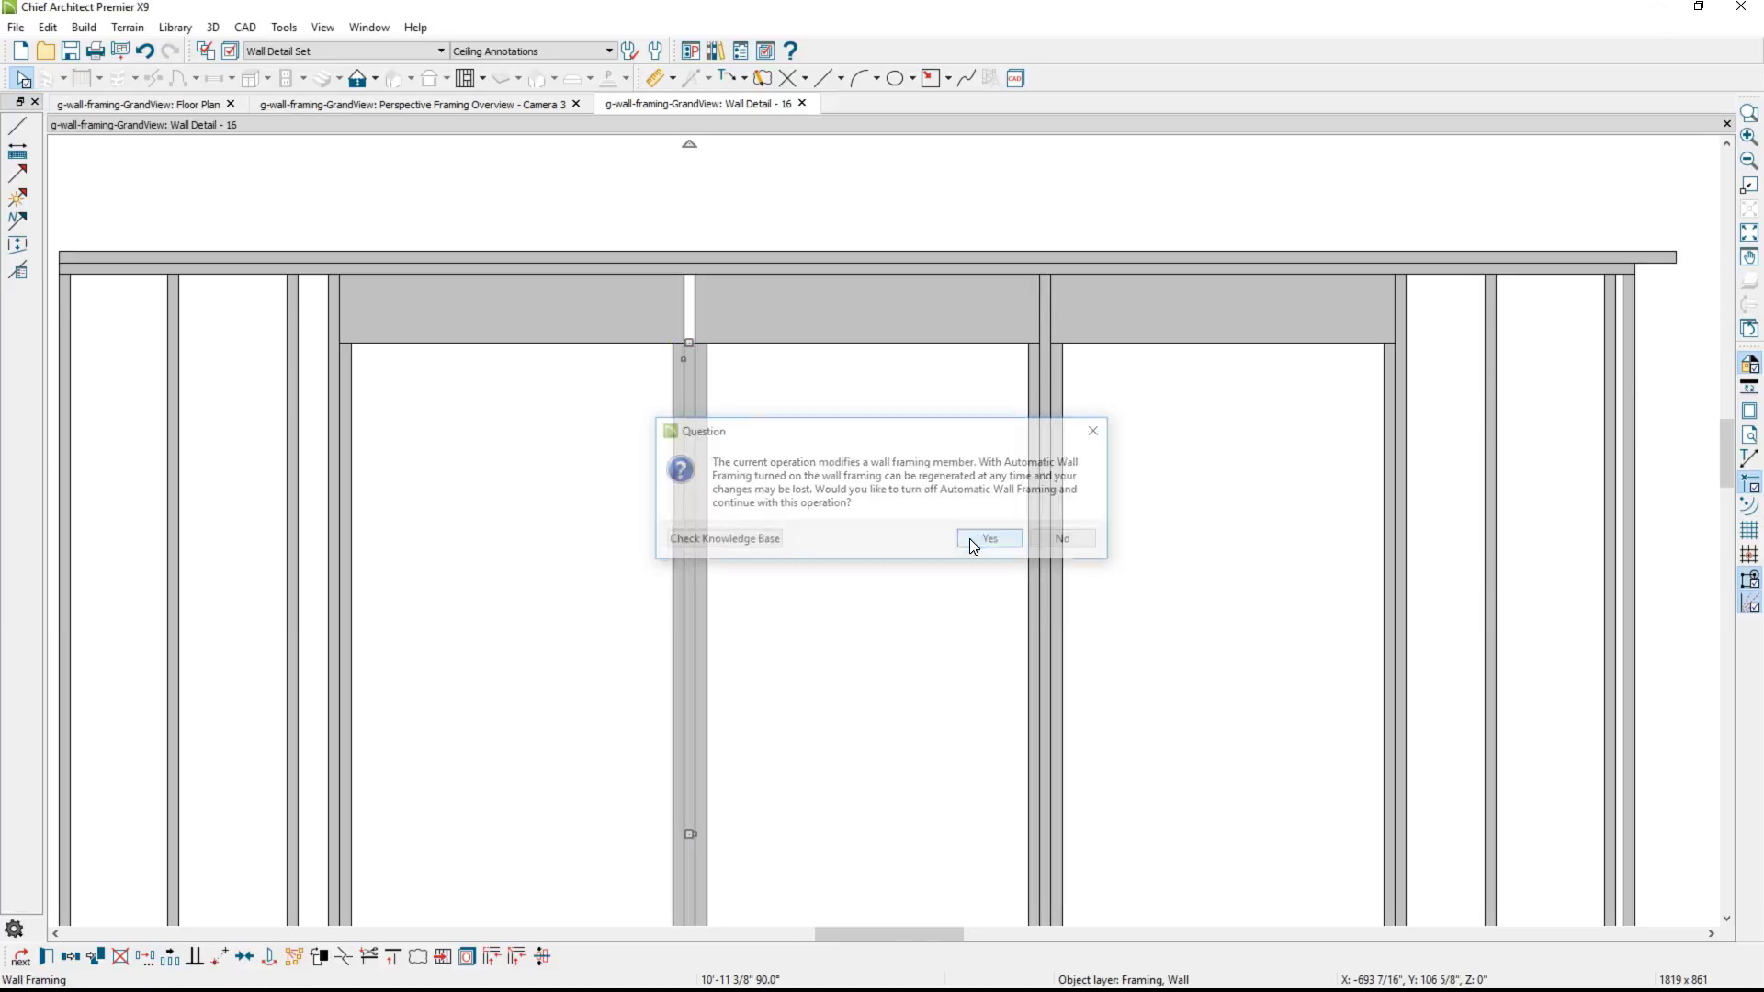
Delete the headers over the middle and right openings and shorten the stud between them to the headers' underside.
left_click(900, 334)
key("Delete")
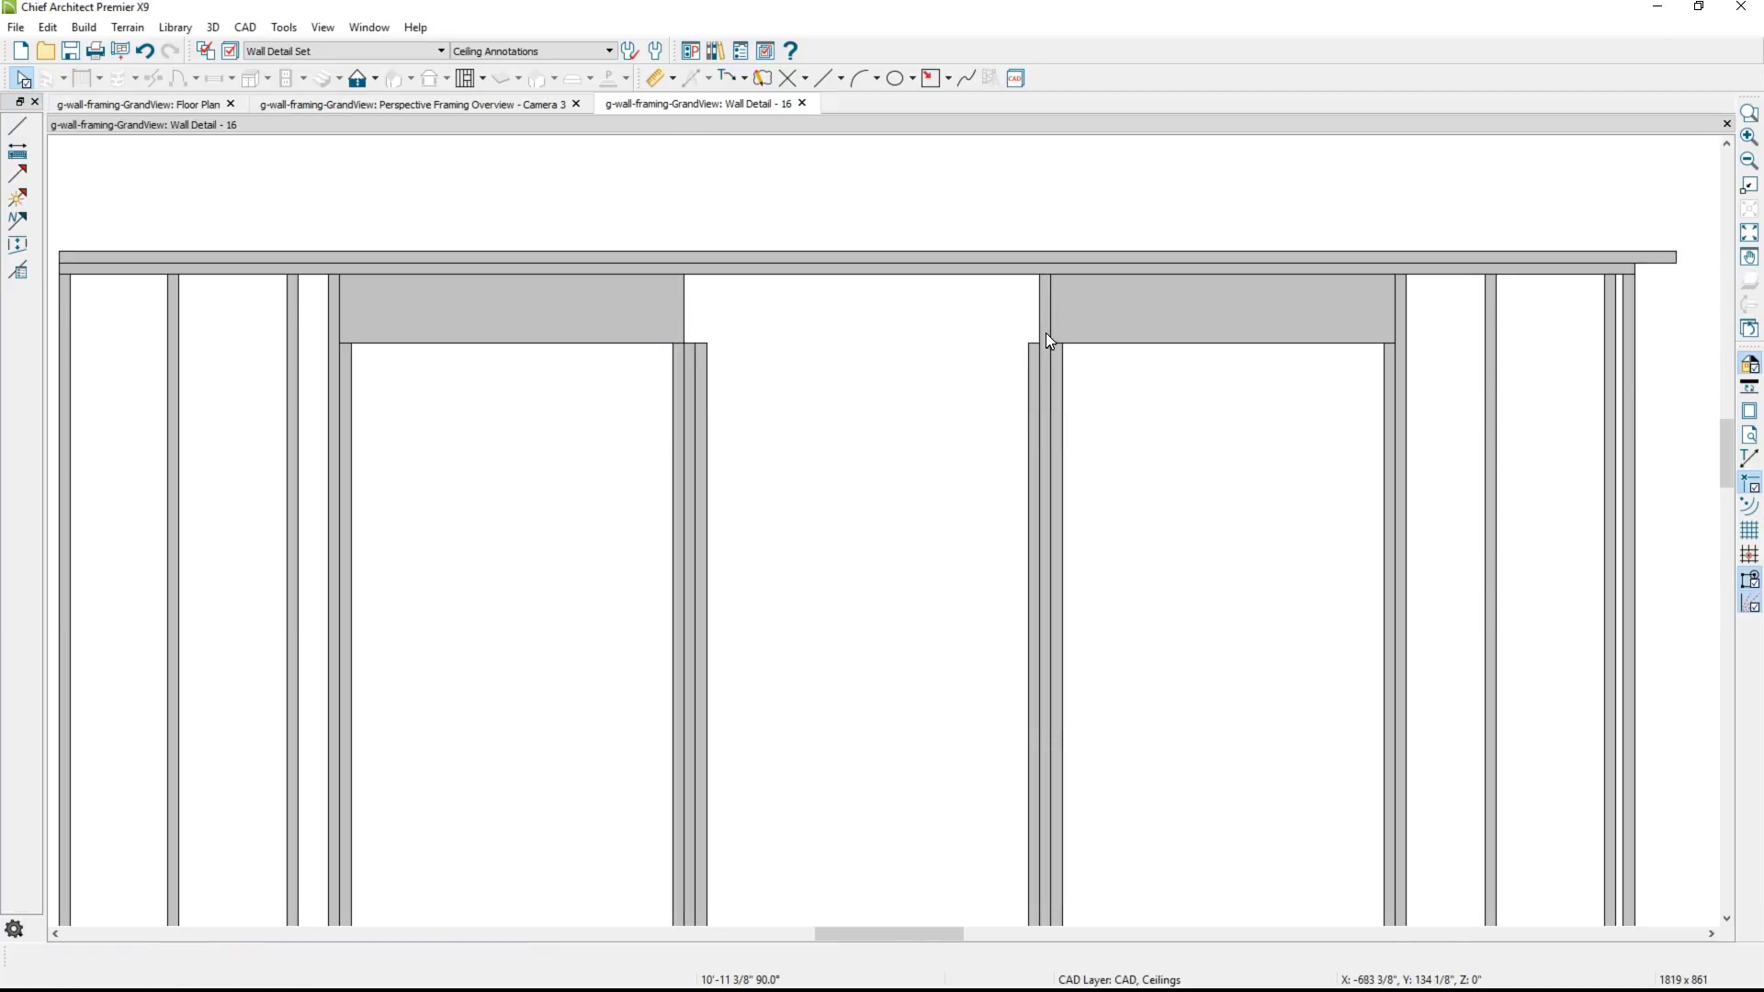
left_click(1049, 333)
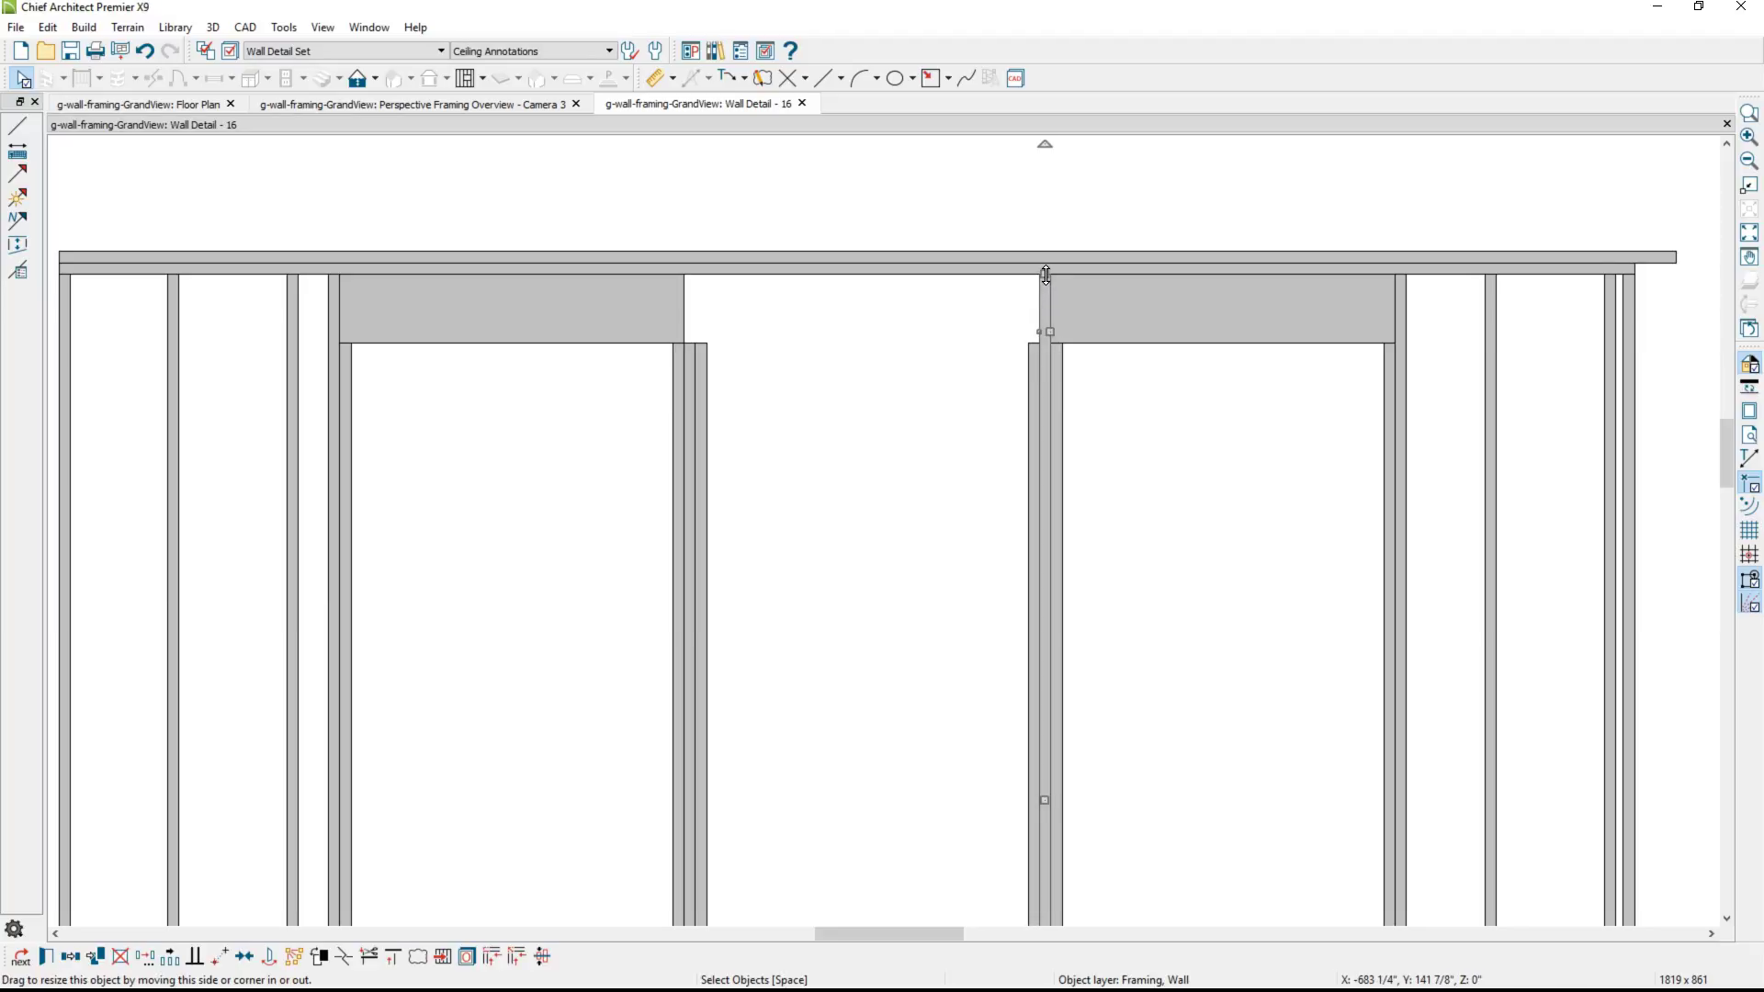
left_click_drag(1044, 276, 1044, 343)
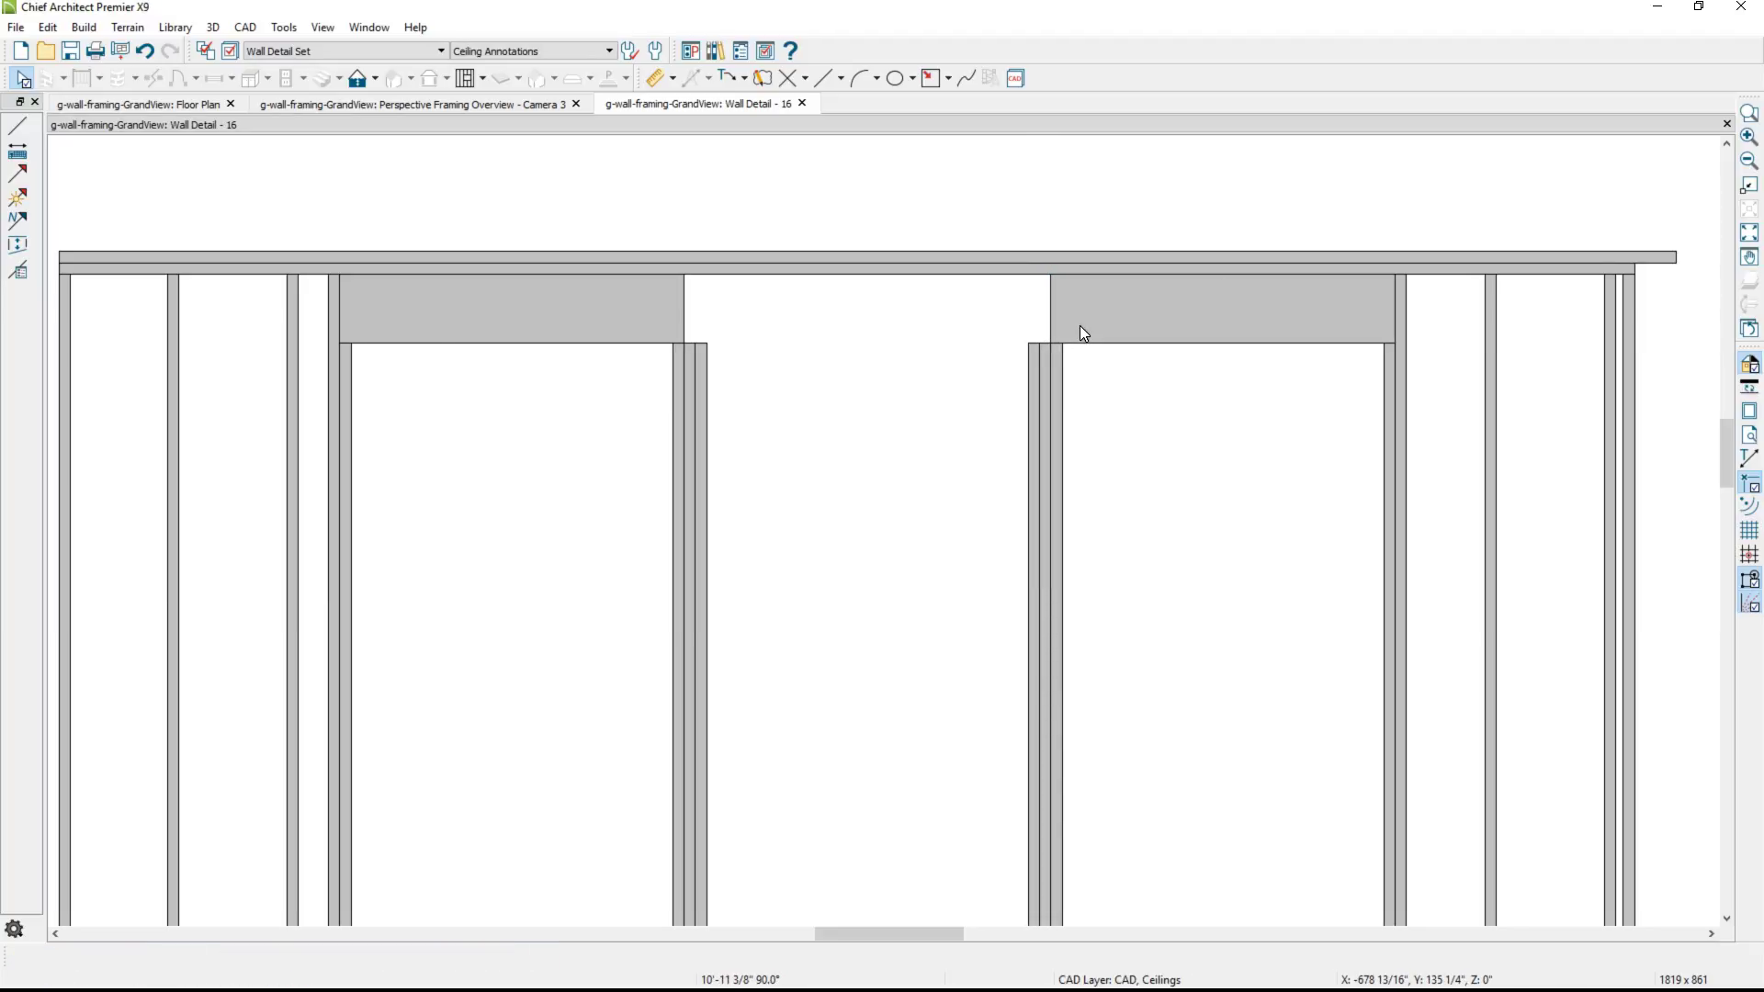
left_click(1084, 333)
key("Delete")
Extend both plies of the remaining left header across all three window openings to the far right king stud.
left_click(632, 305)
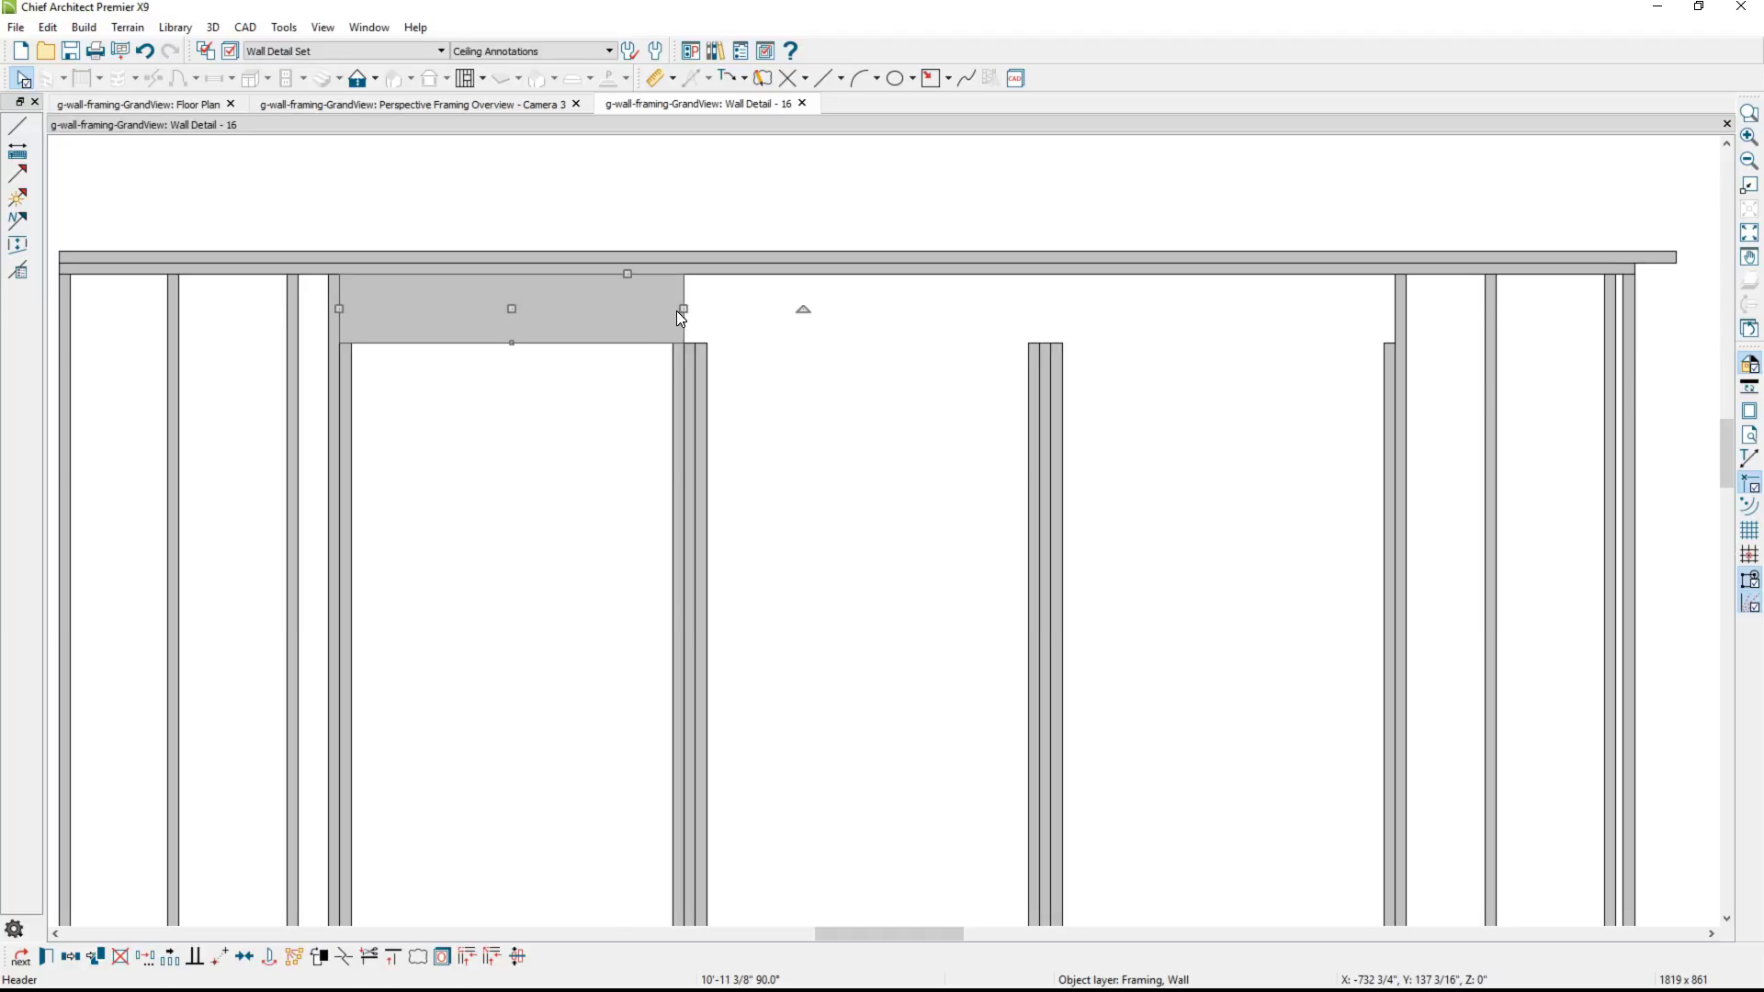
left_click_drag(679, 308, 1397, 340)
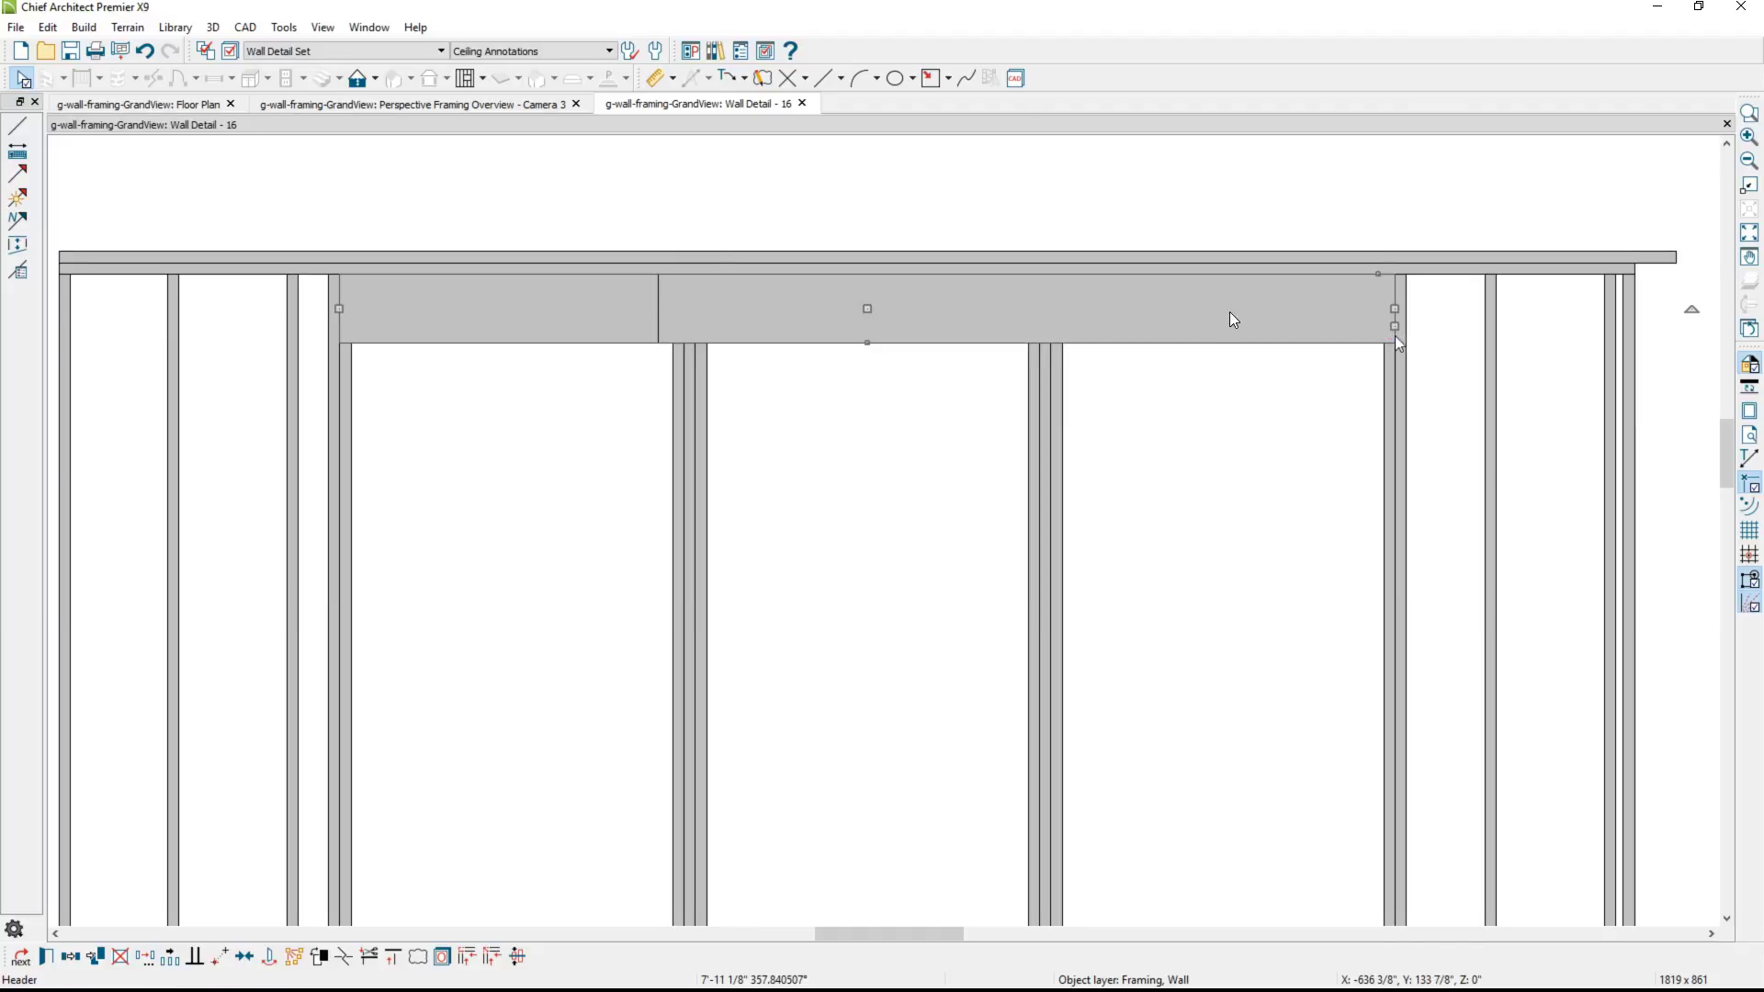
left_click(575, 305)
left_click(642, 312)
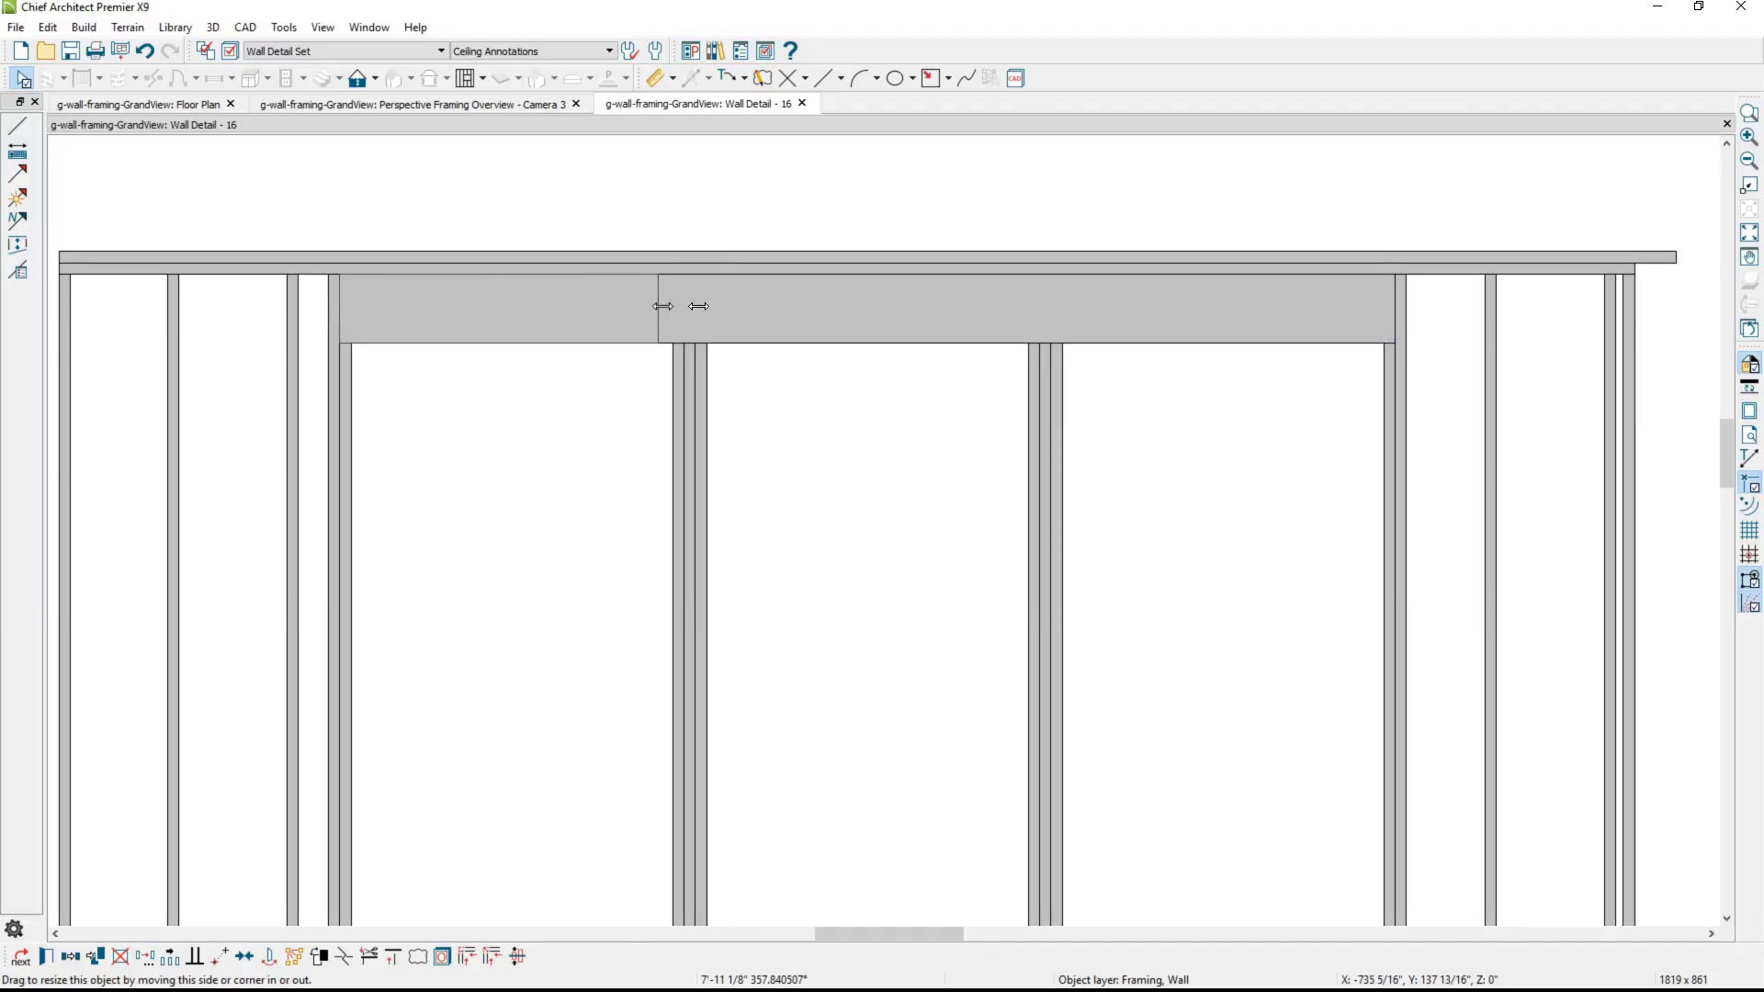
left_click_drag(662, 306, 1394, 311)
left_click(1377, 367)
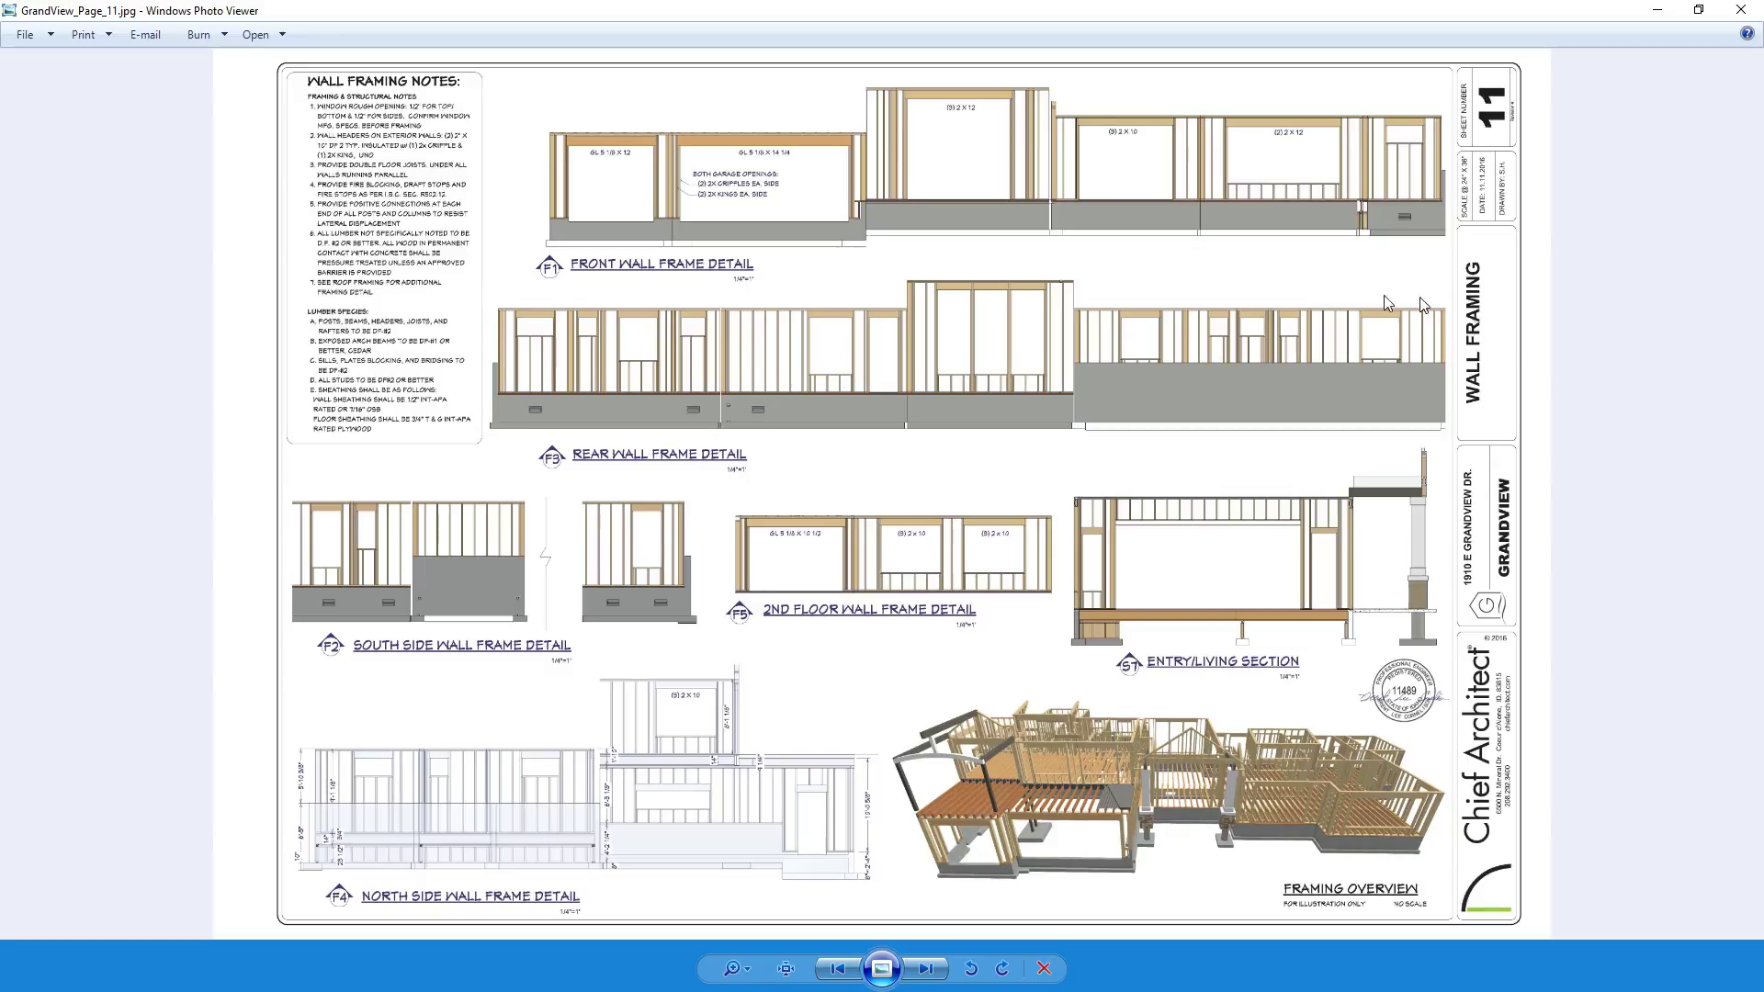
In Windows Photo Viewer, examine the wall frame details on the wall framing sheet GrandView_Page_11.jpg.
scroll(896, 257, "up", 3)
left_click_drag(871, 290, 768, 404)
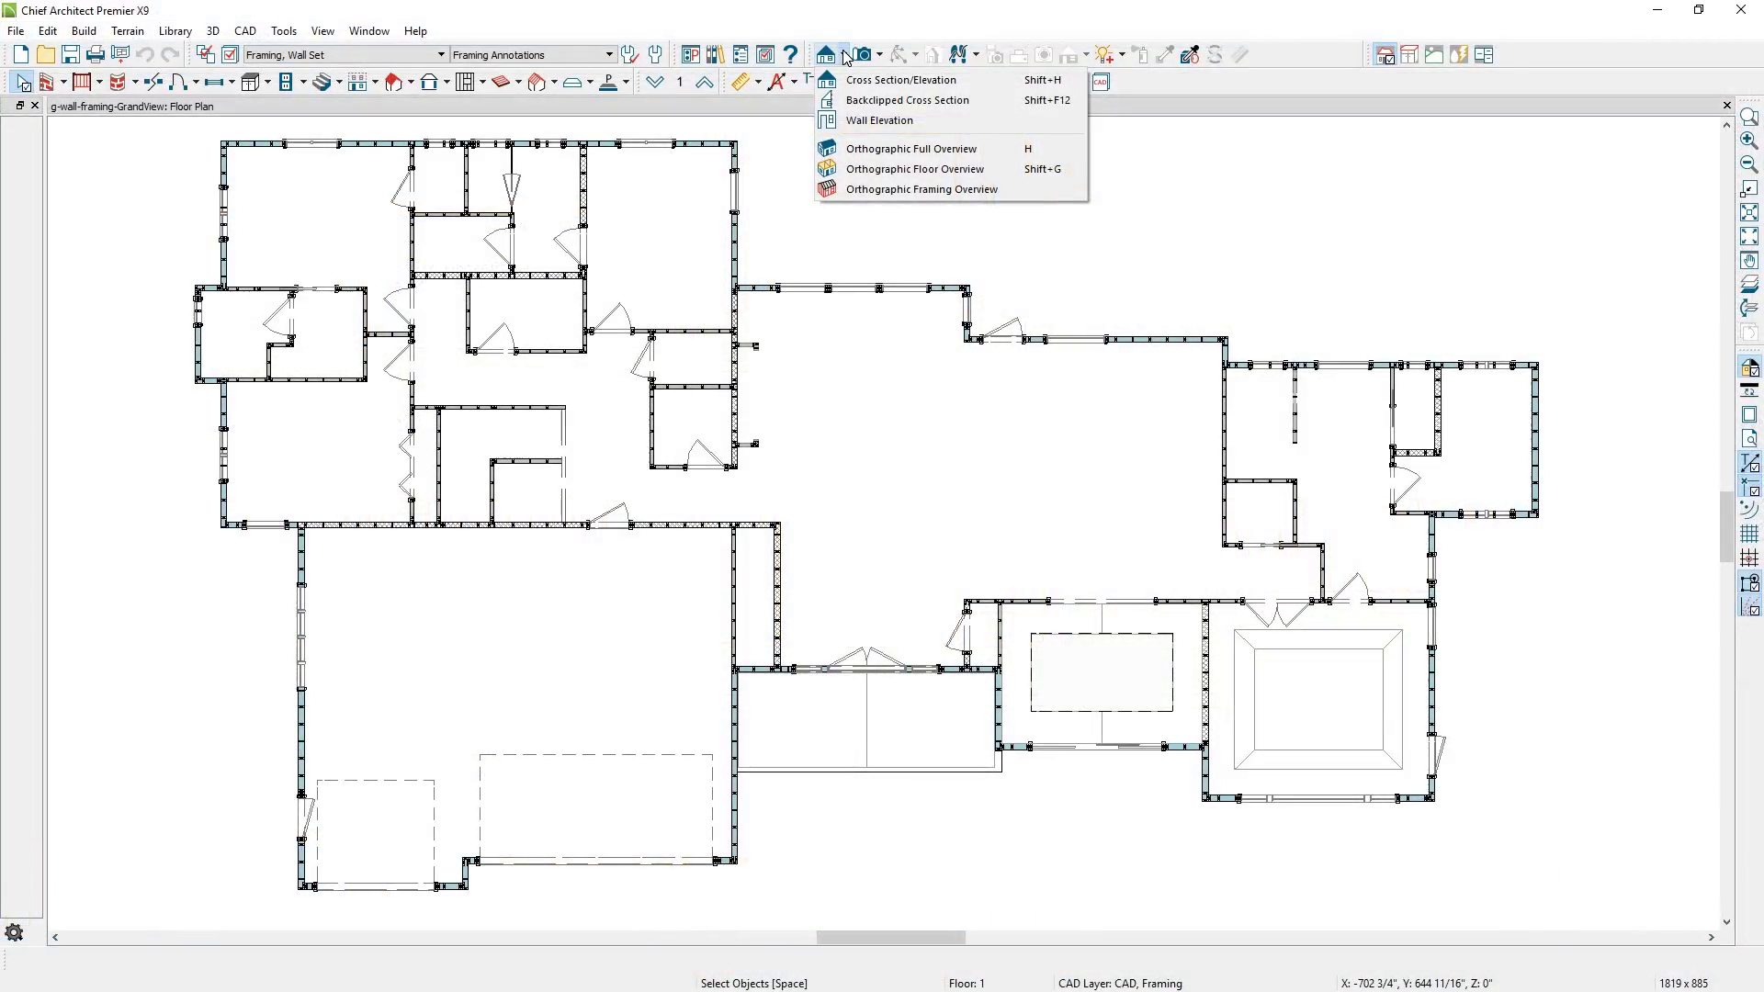
Create a backclipped cross section of the single garage door's front wall and apply the "Section View, Wall Framing" layer set.
left_click(905, 100)
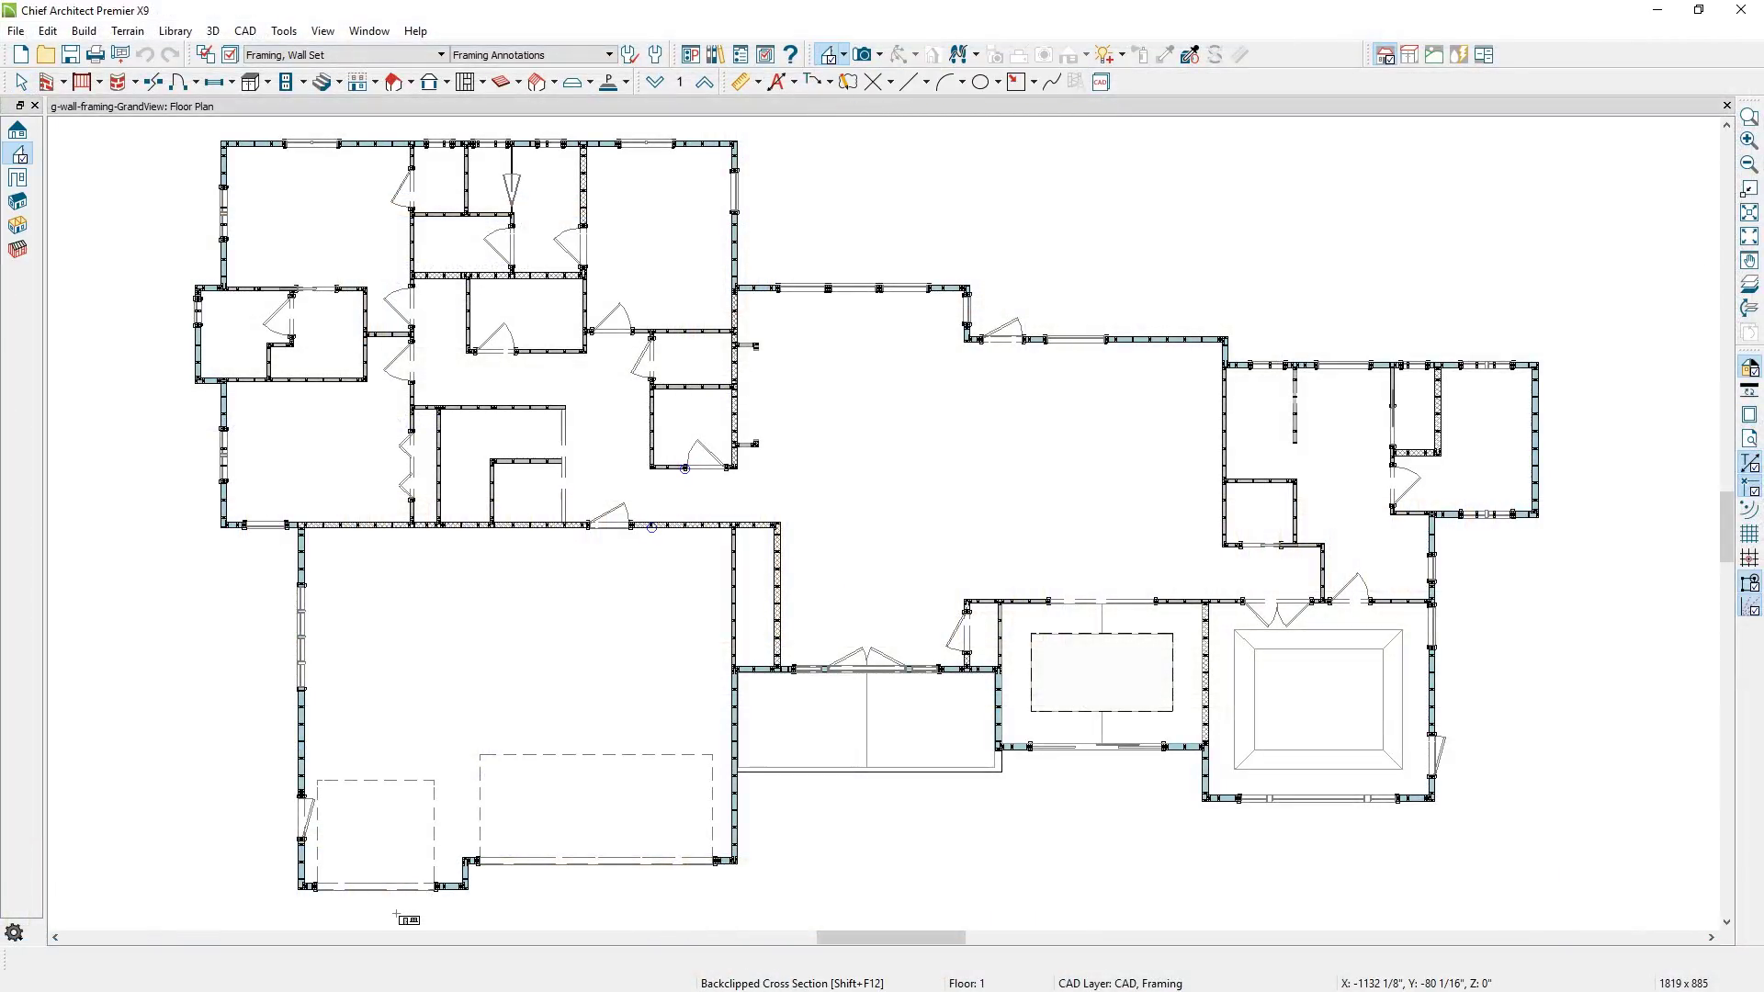
left_click_drag(366, 906, 368, 870)
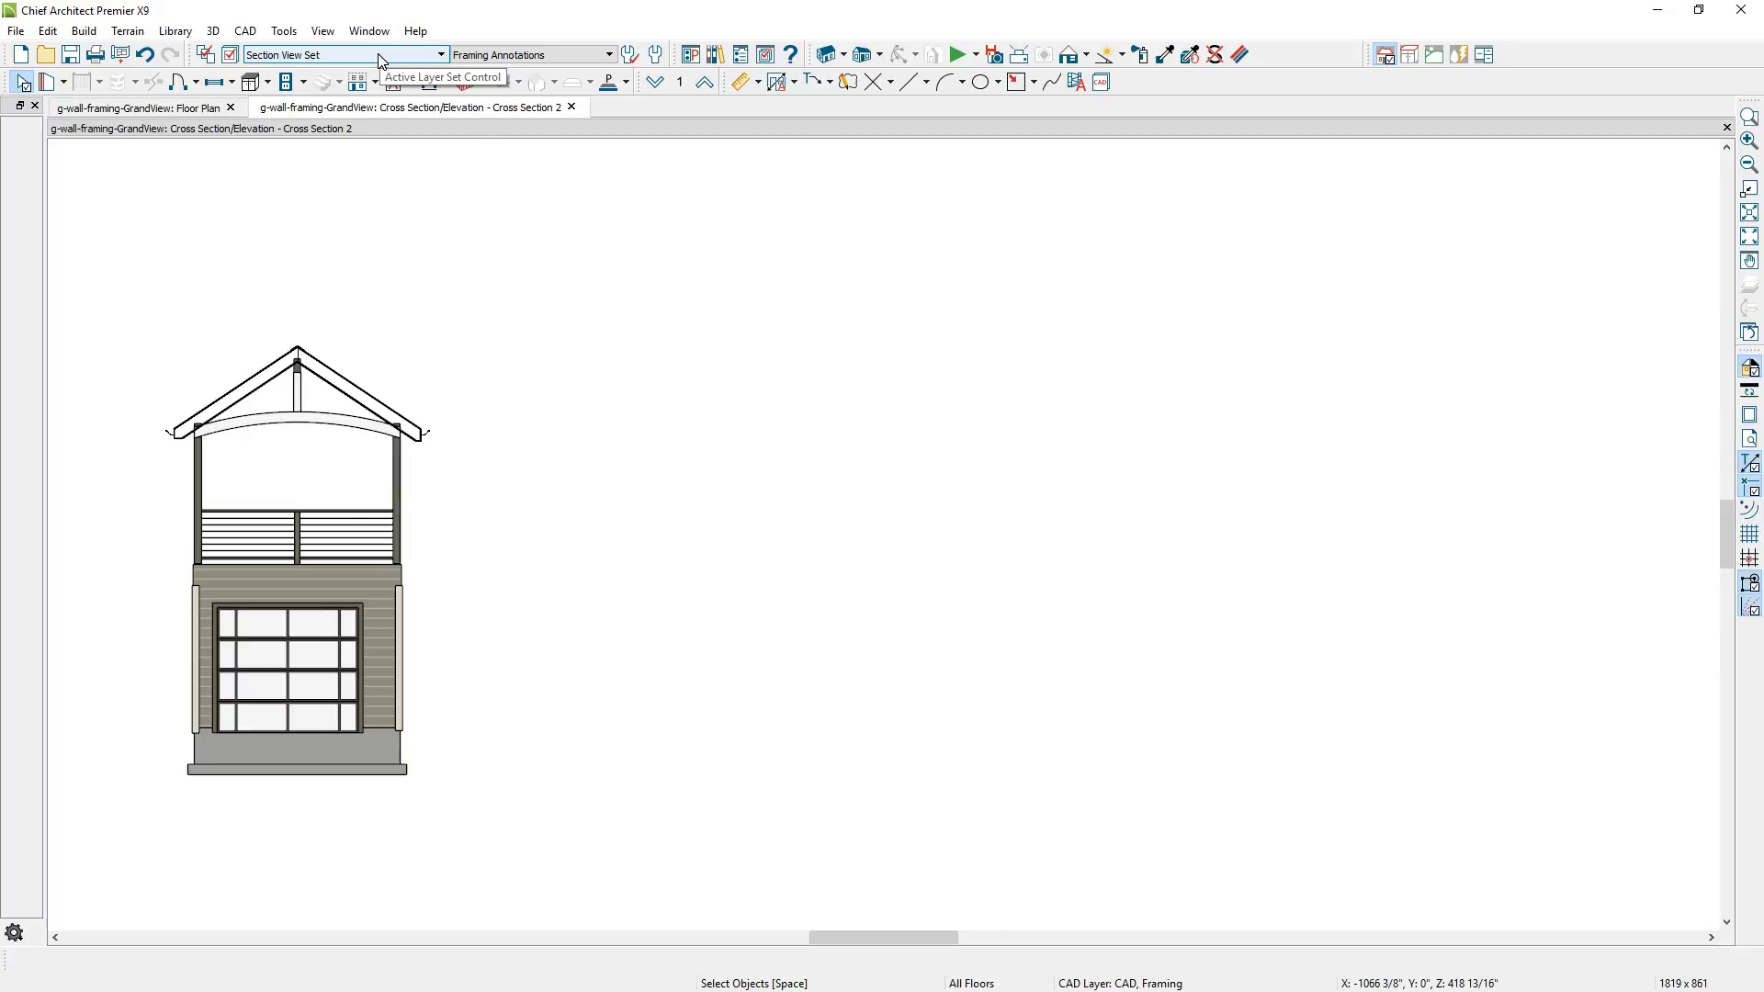
left_click(380, 57)
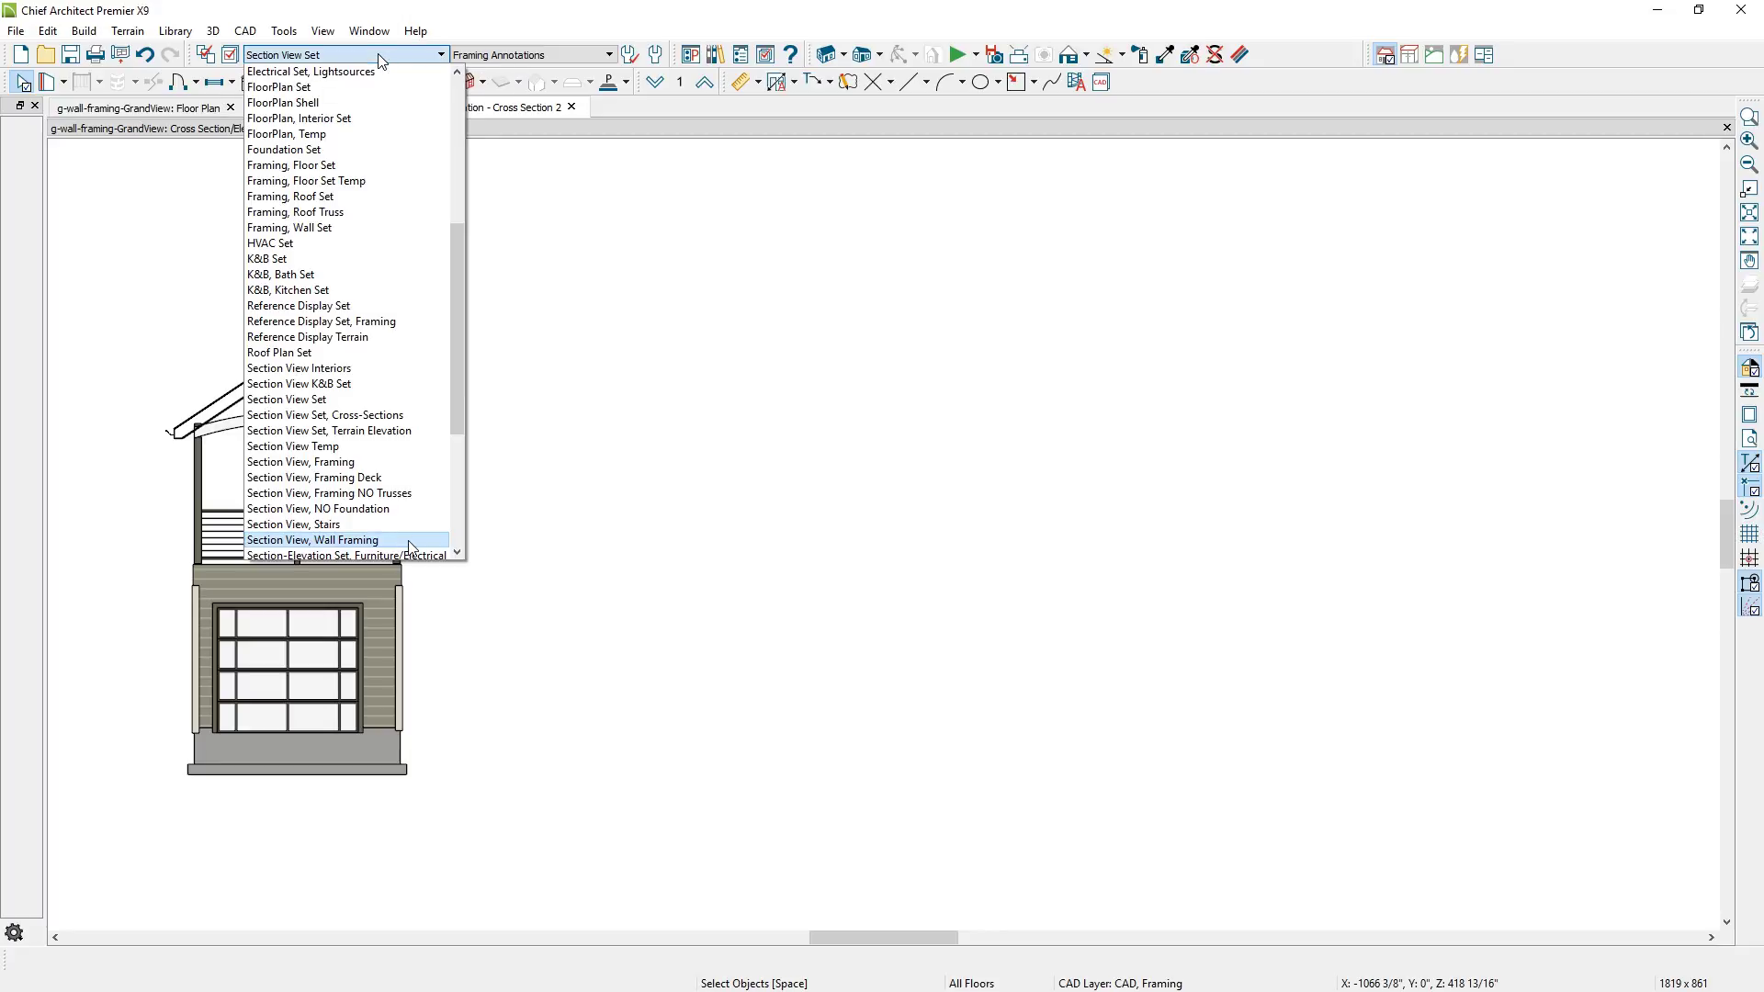
left_click(410, 542)
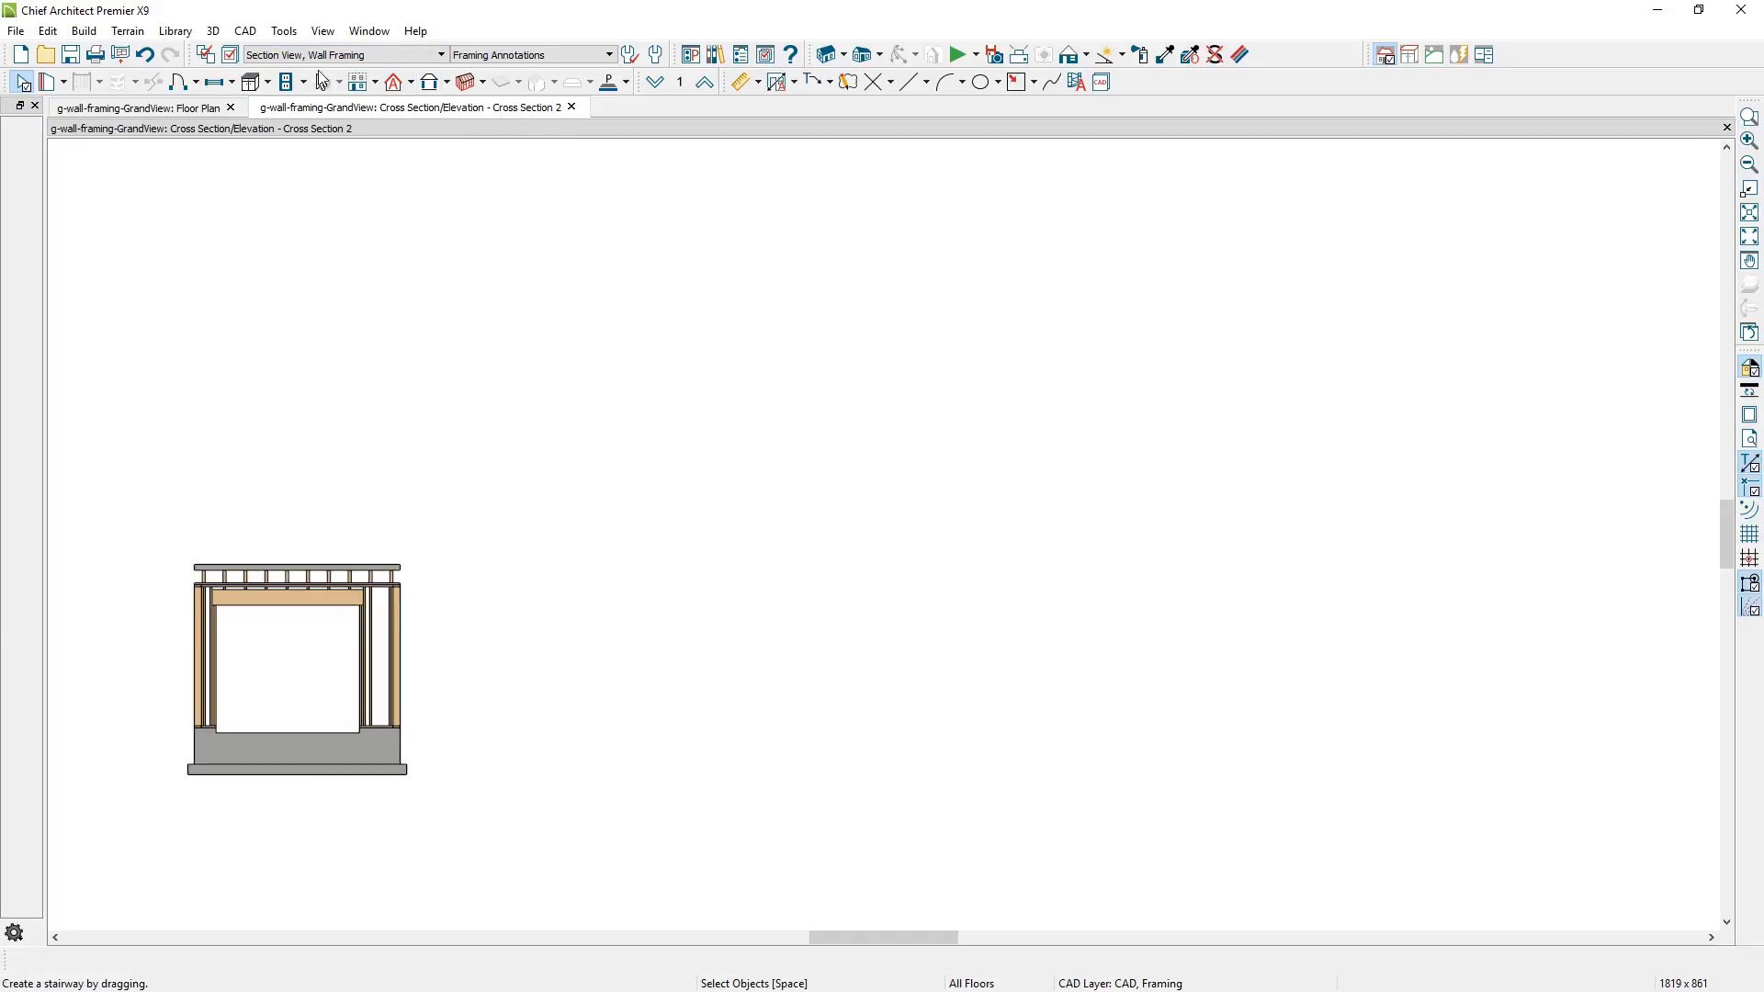
Review the available layer sets in the section view's layer display options, leaving them unchanged.
left_click(230, 54)
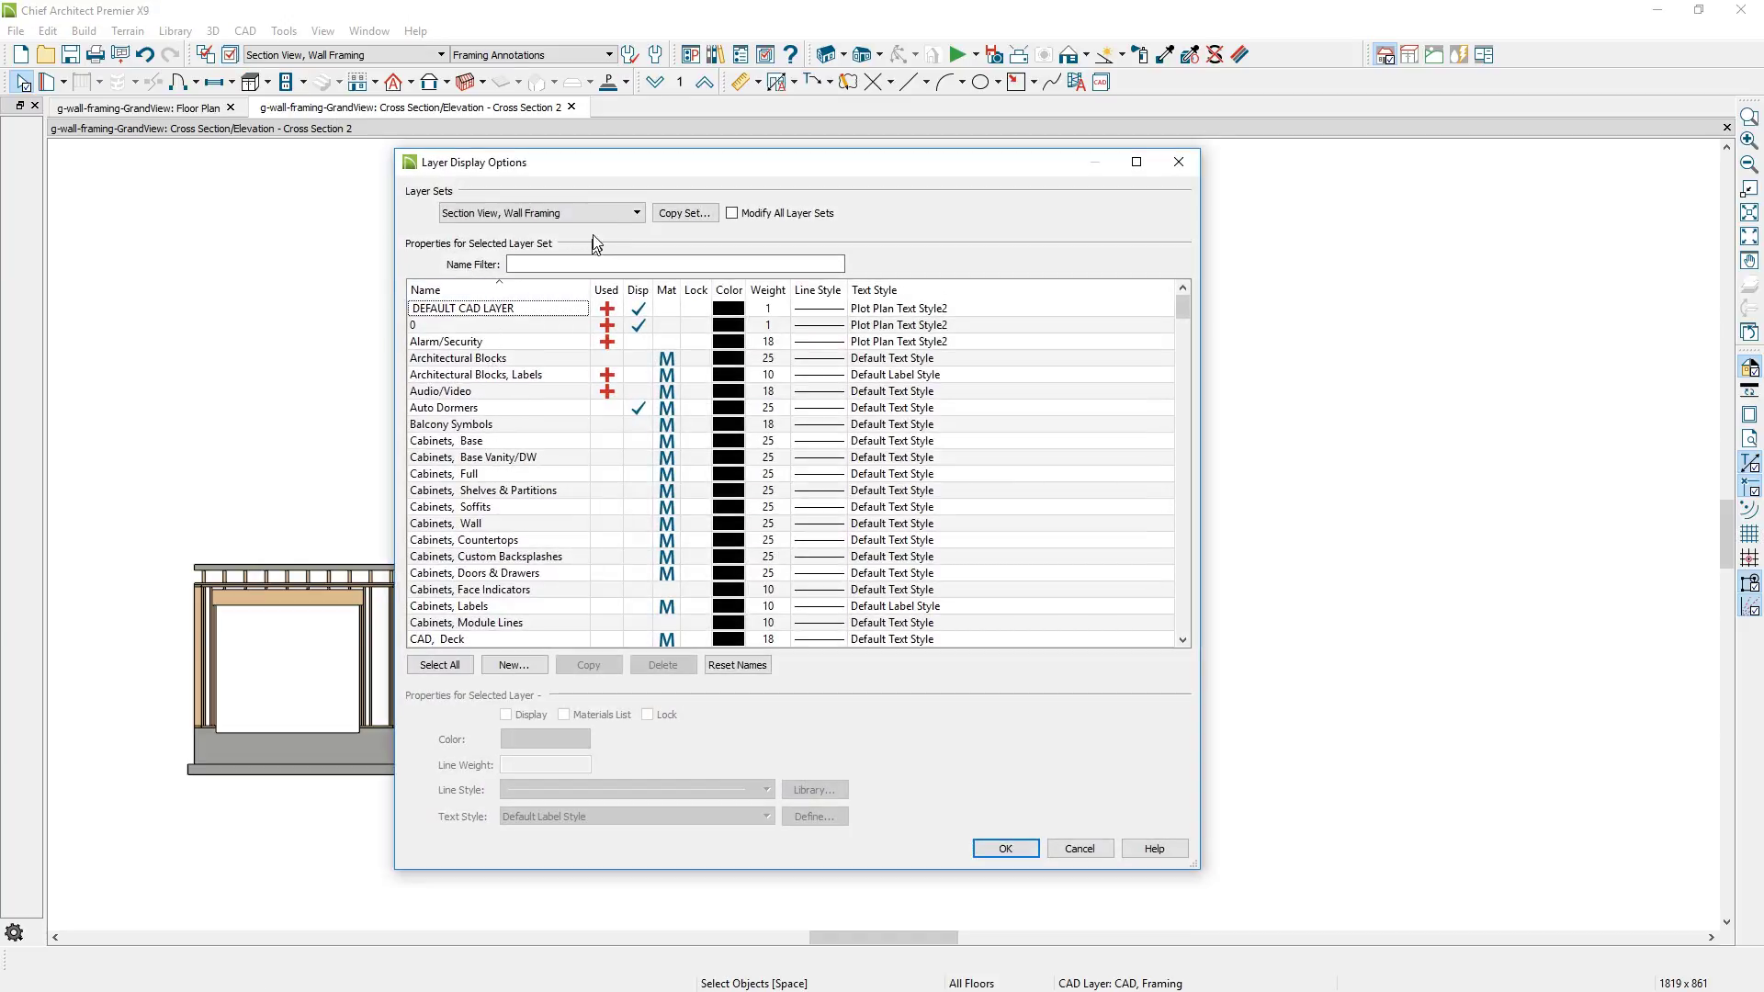
left_click(637, 213)
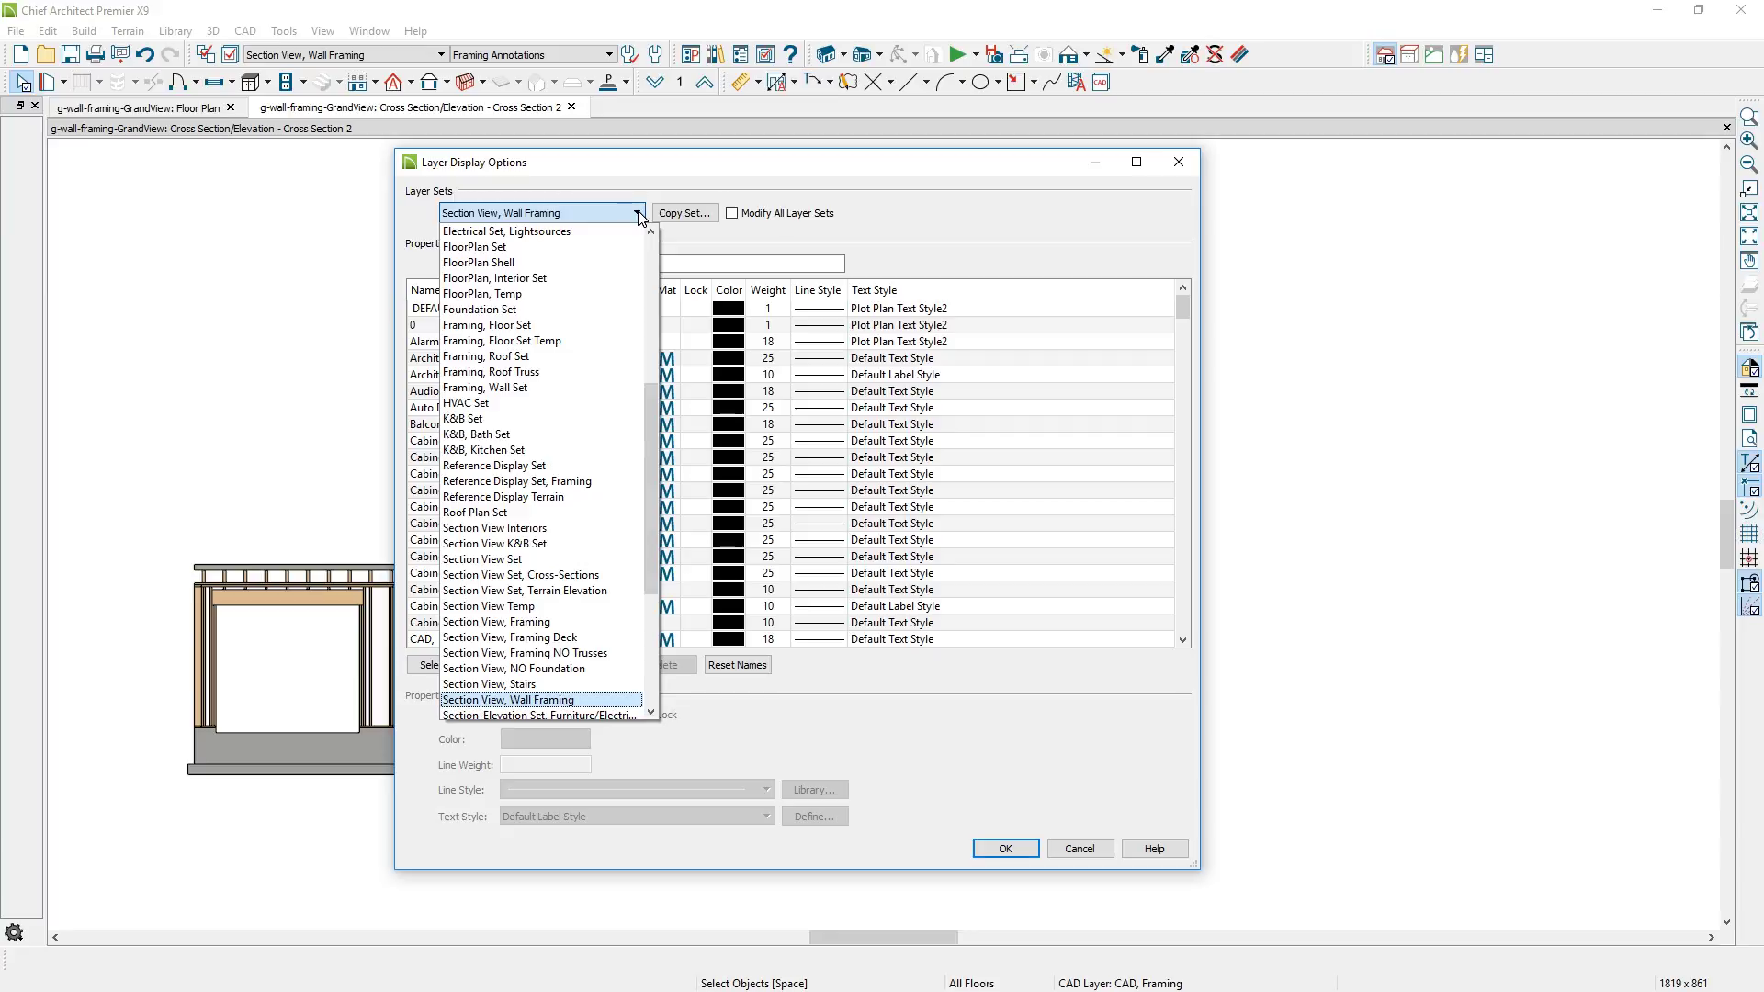
key("Escape")
key("Escape")
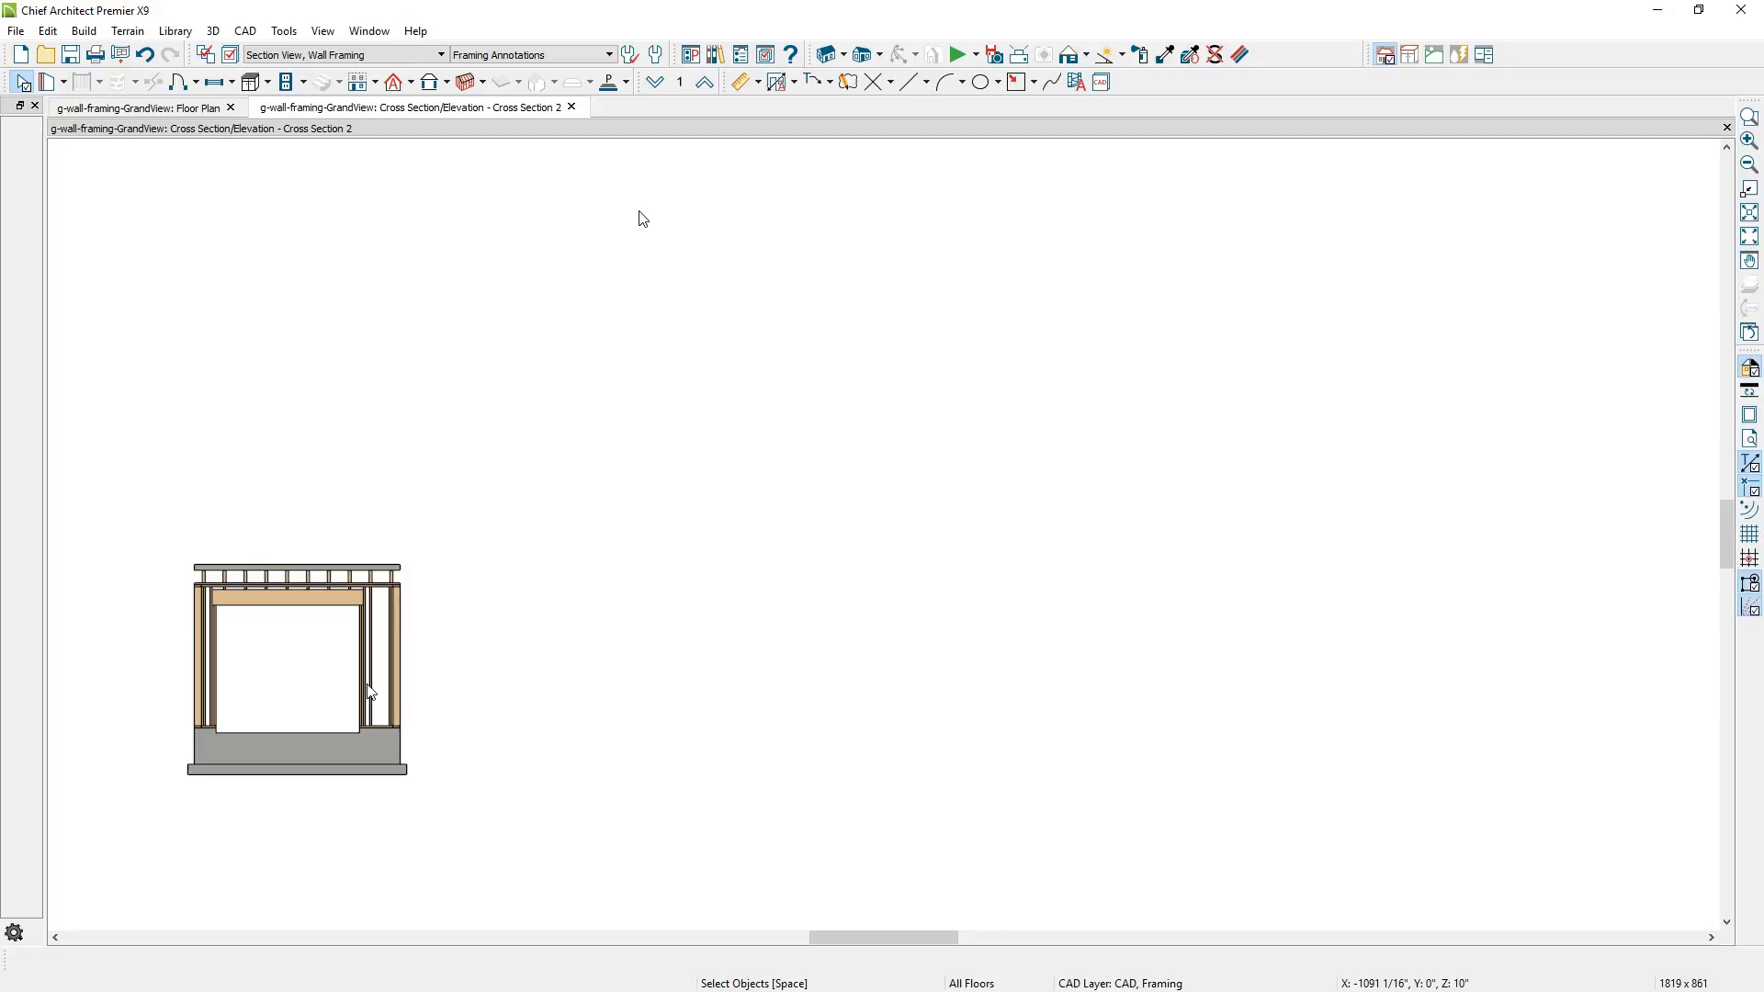
Name the floor plan's cross-section camera "framing front wall" and display it as callout F1 on both sides.
left_click(184, 107)
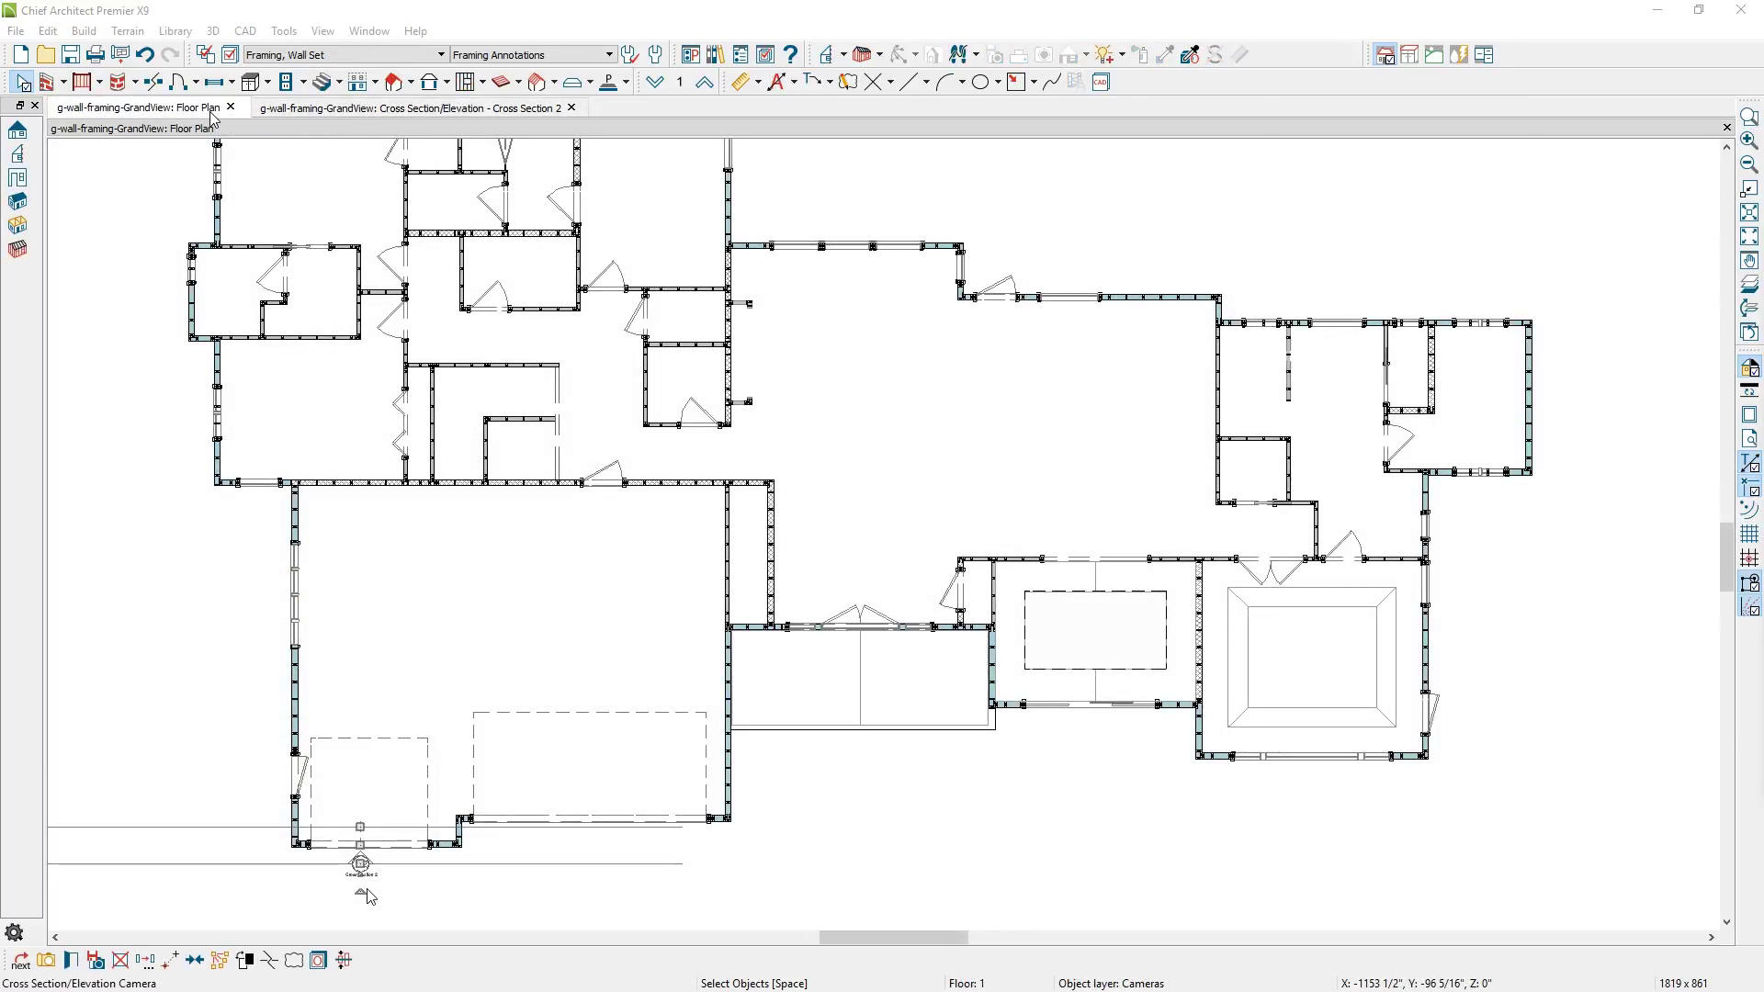
double_click(365, 891)
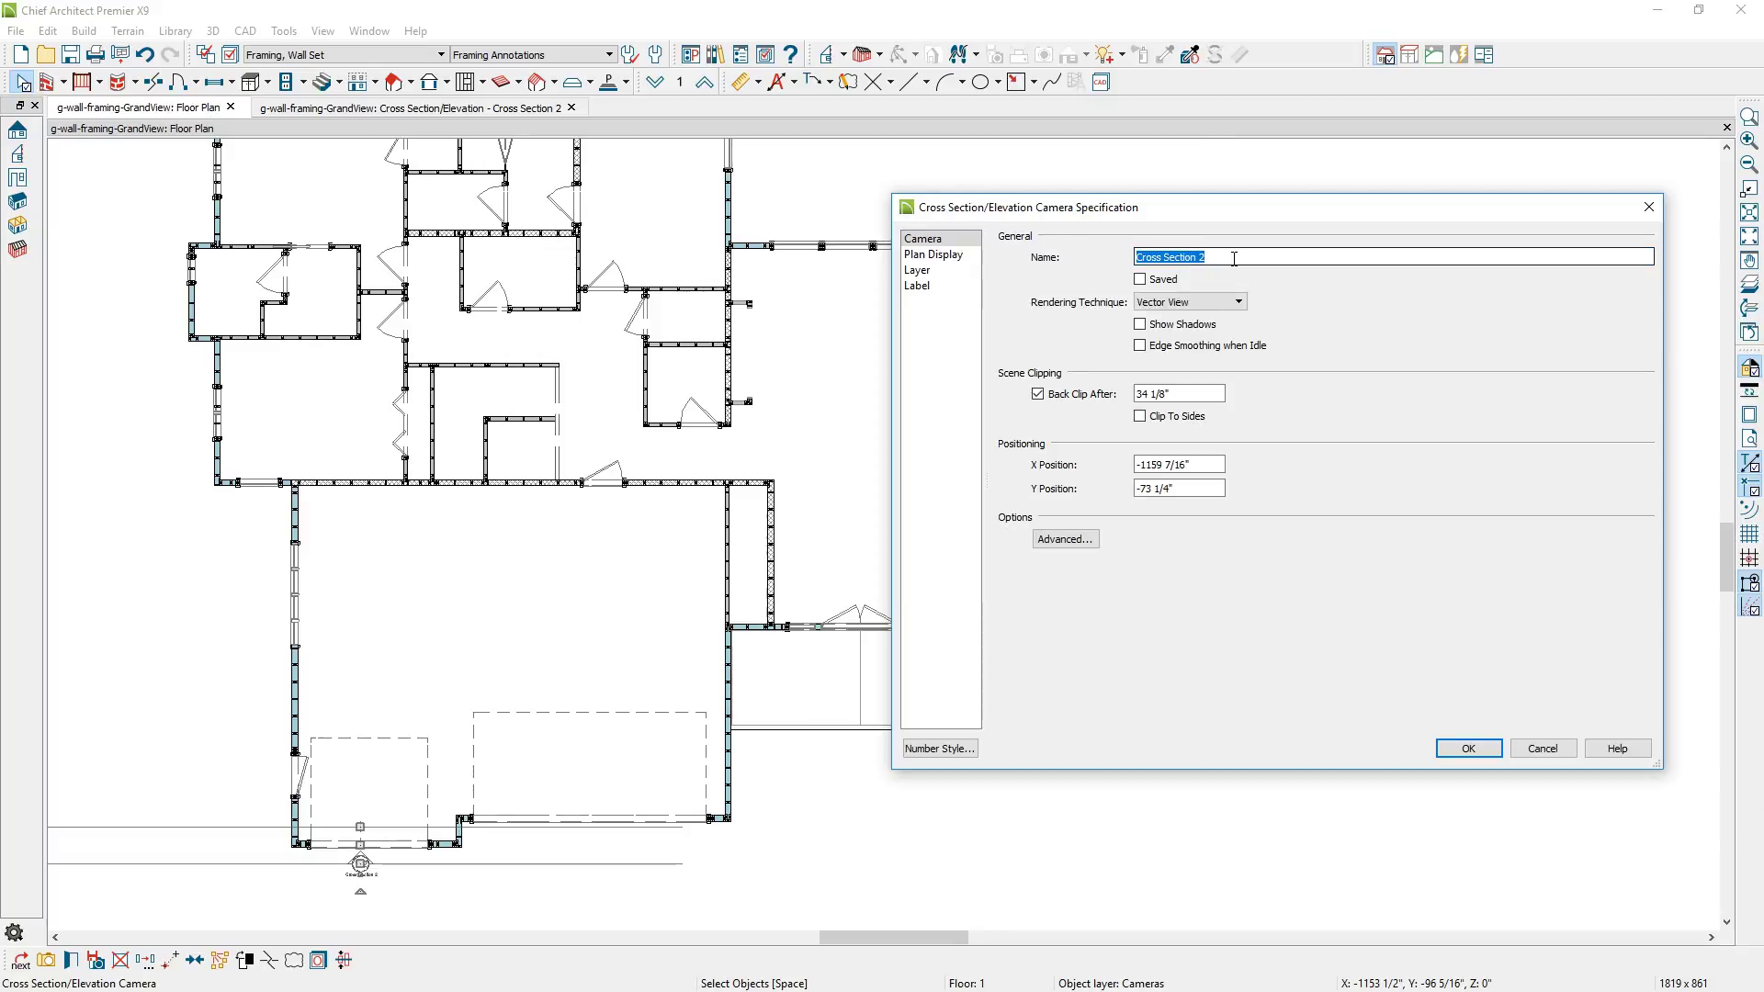
type("framing front wall")
left_click(964, 260)
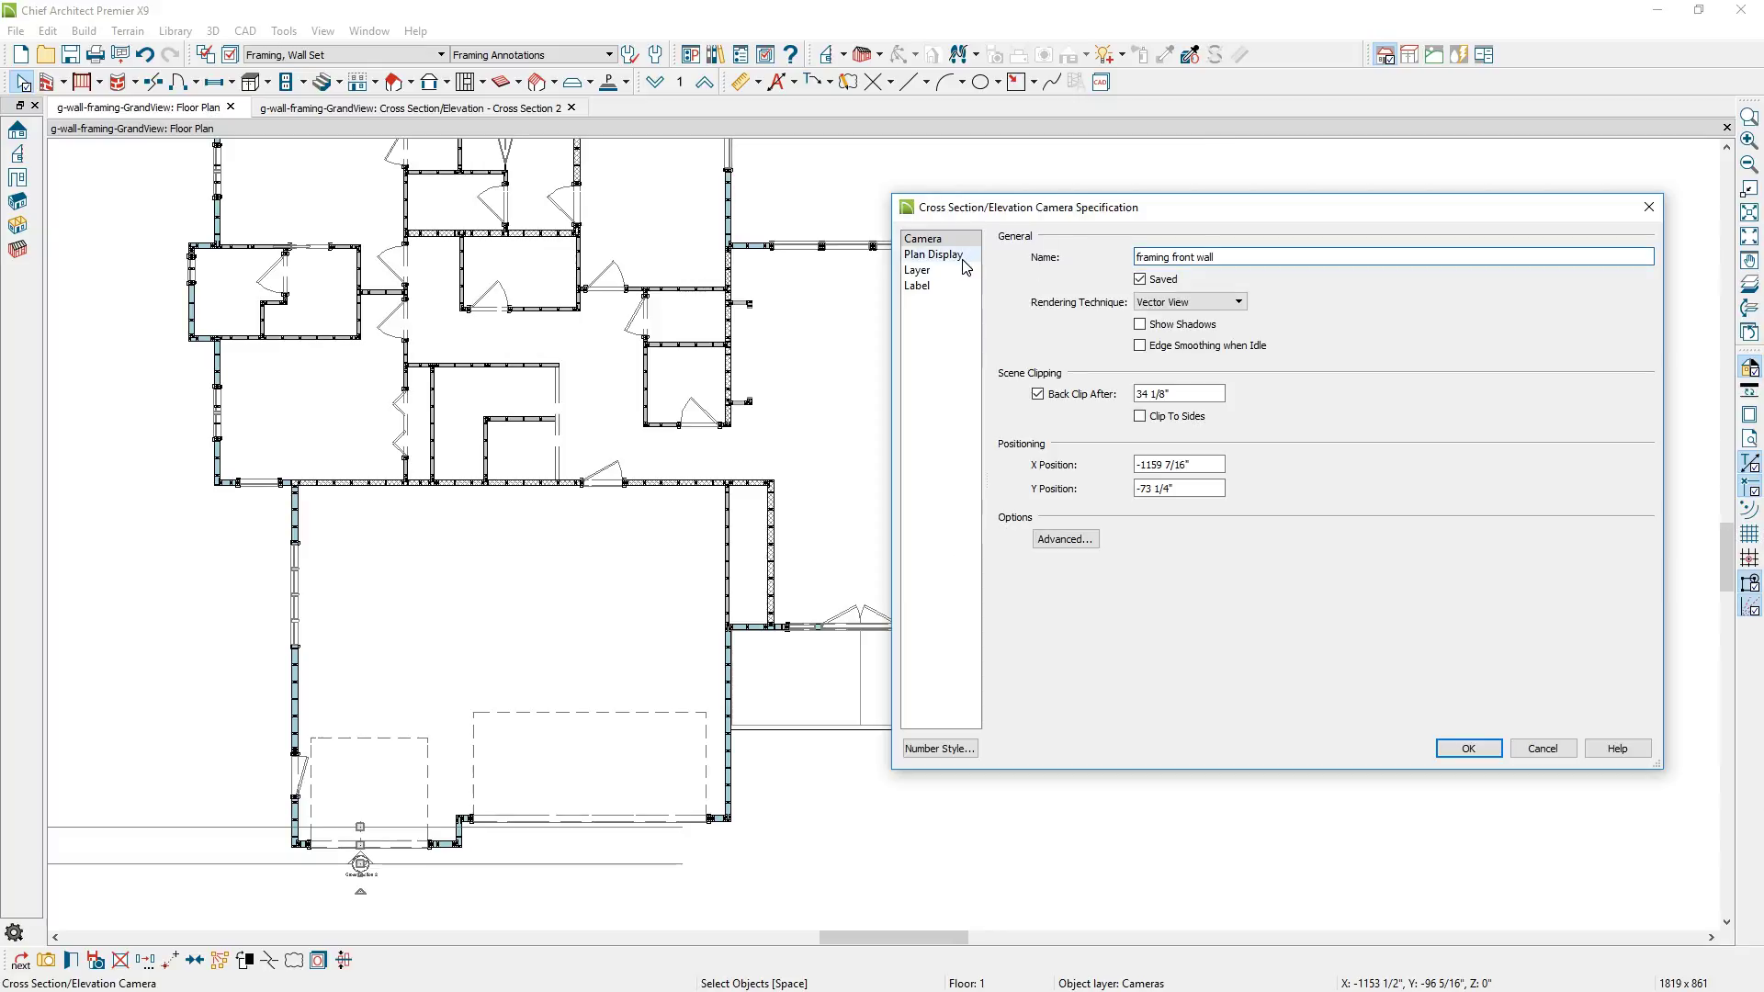
double_click(1165, 365)
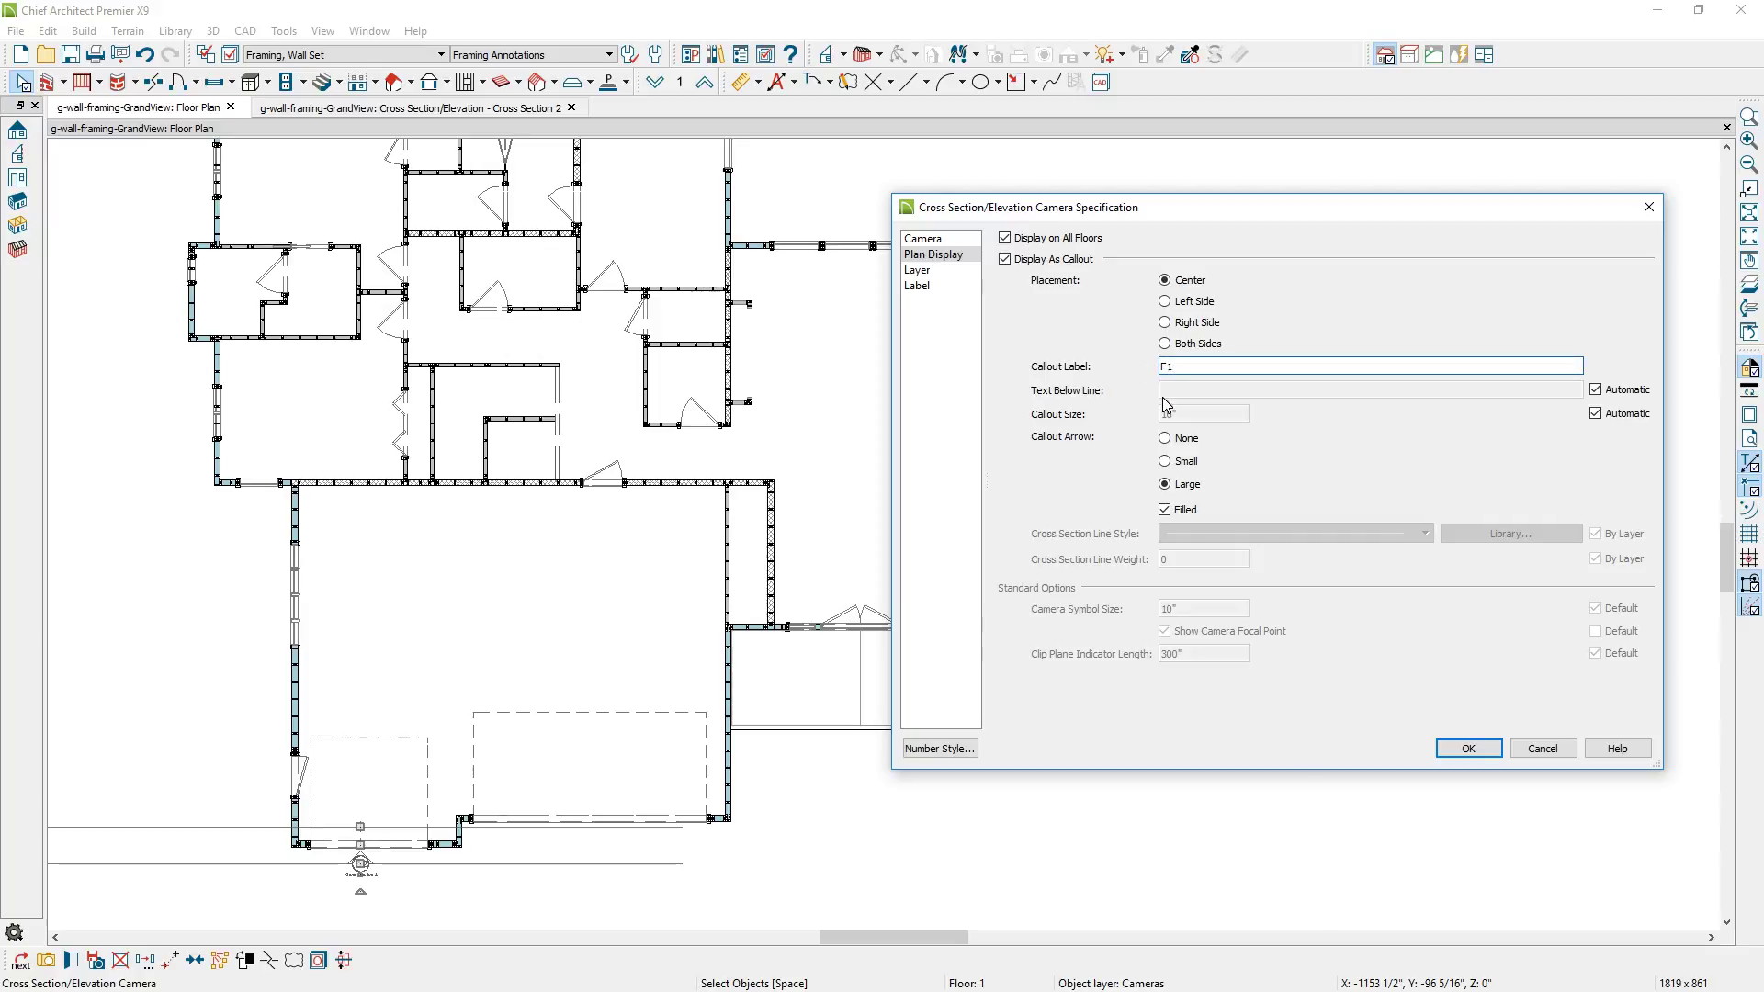
left_click(1165, 343)
left_click(1460, 750)
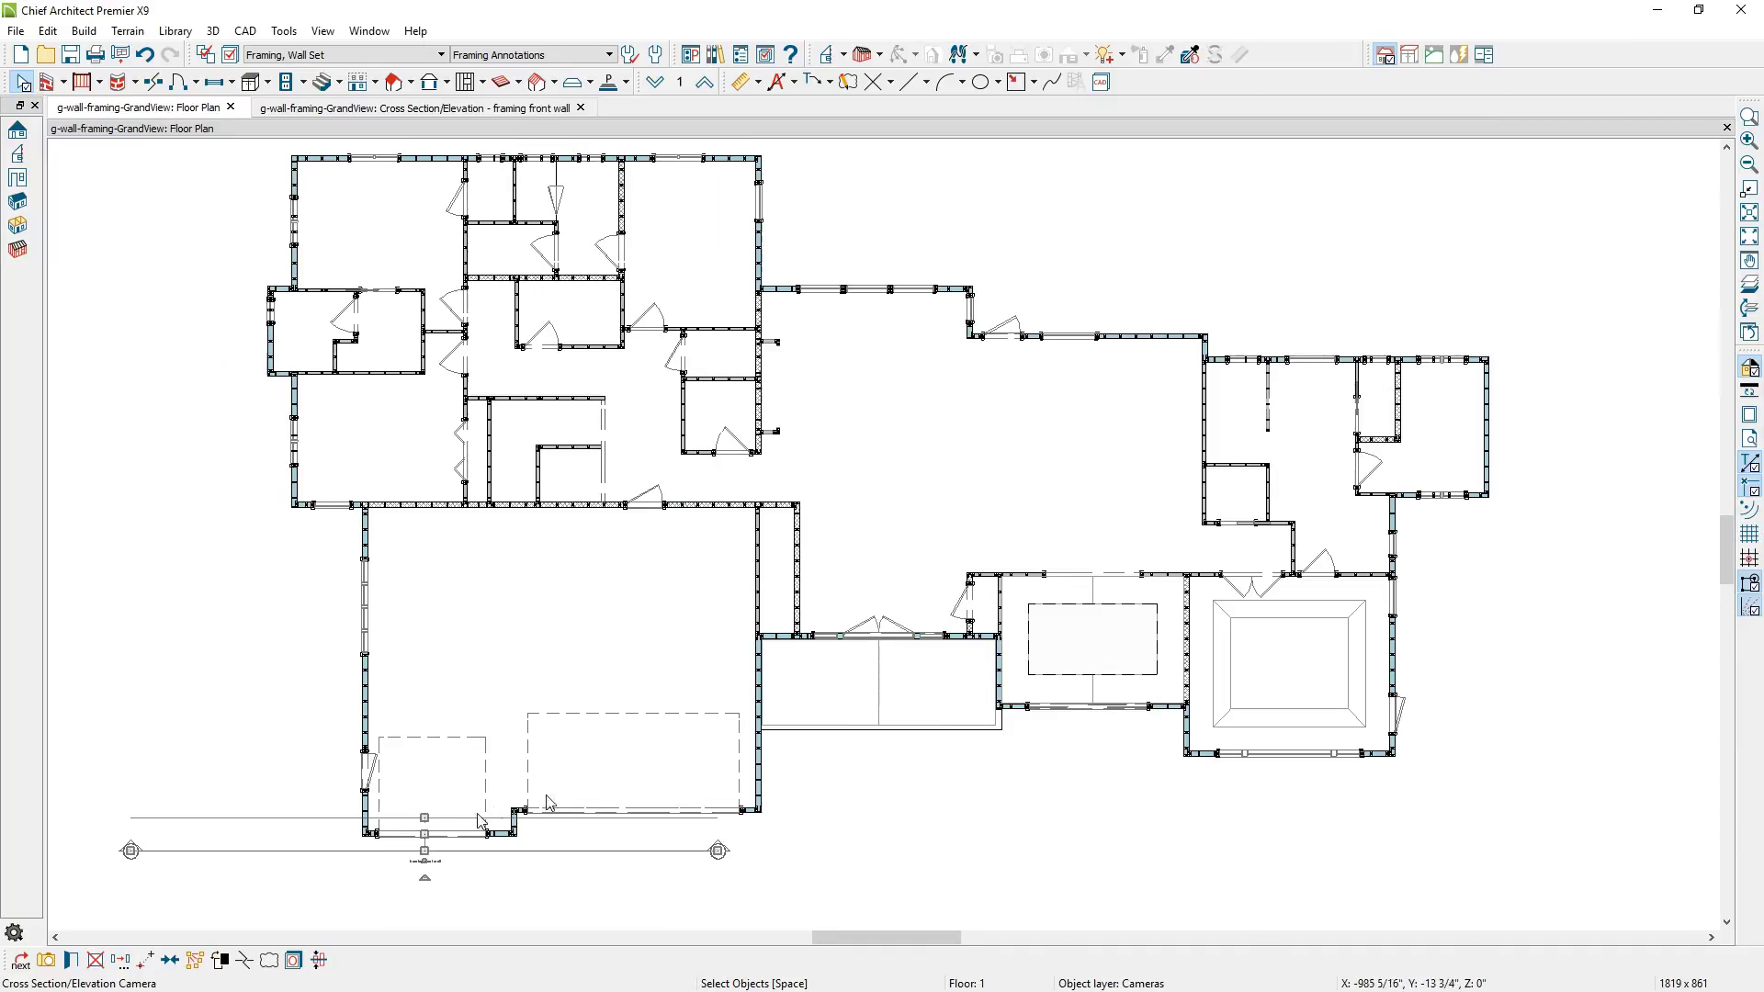
Shorten the front wall section line by moving its left callout to just outside the garage's left wall.
left_click_drag(130, 850, 356, 851)
scroll(613, 779, "up", 5)
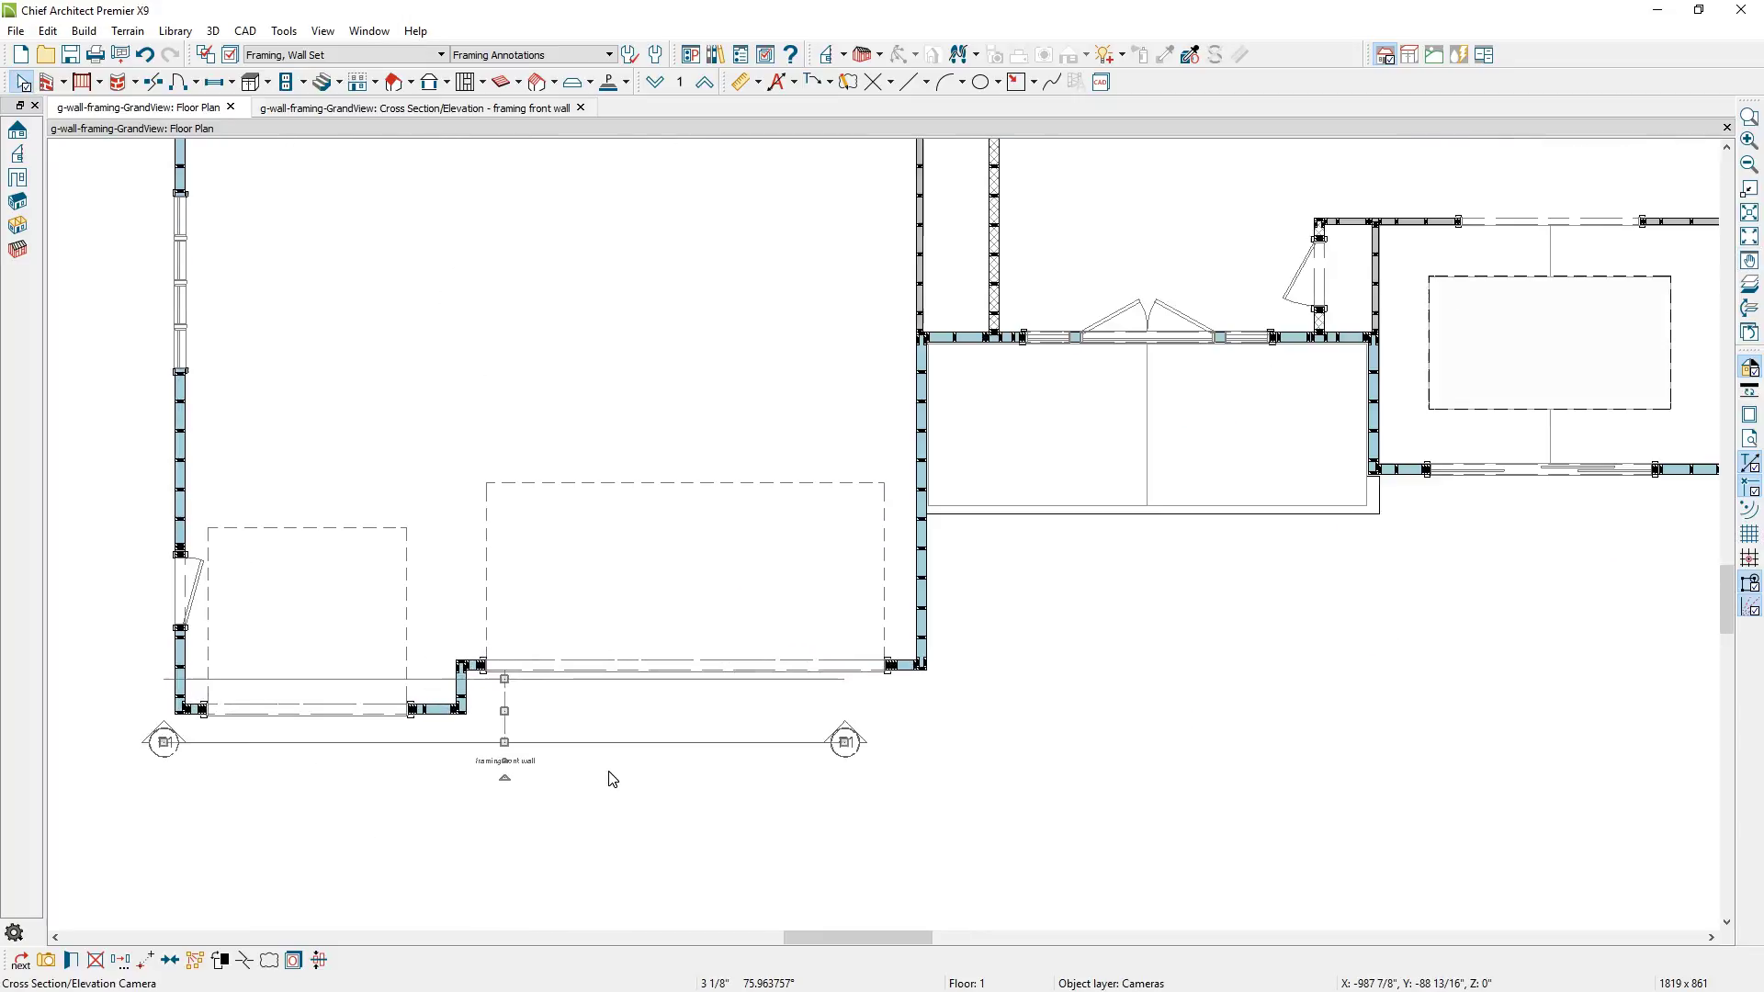
scroll(643, 786, "down", 1)
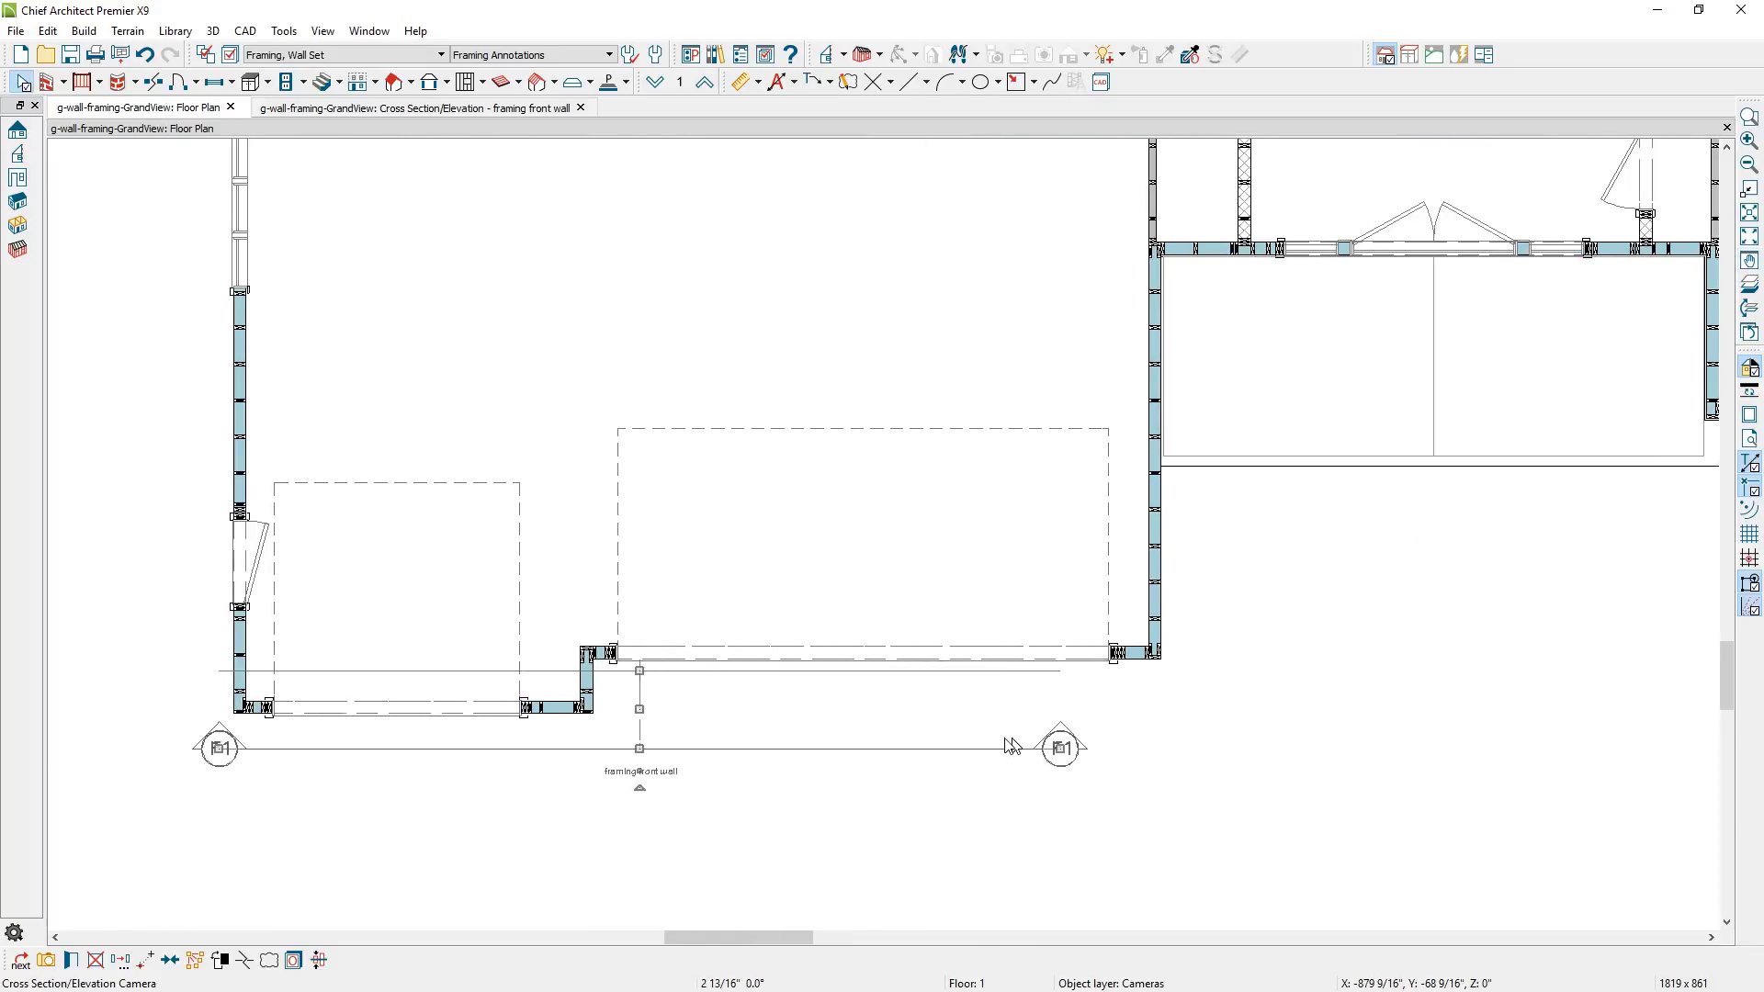
Extend the front wall section line by moving its right callout past the right side of the house.
scroll(919, 728, "down", 2)
scroll(913, 726, "down", 1)
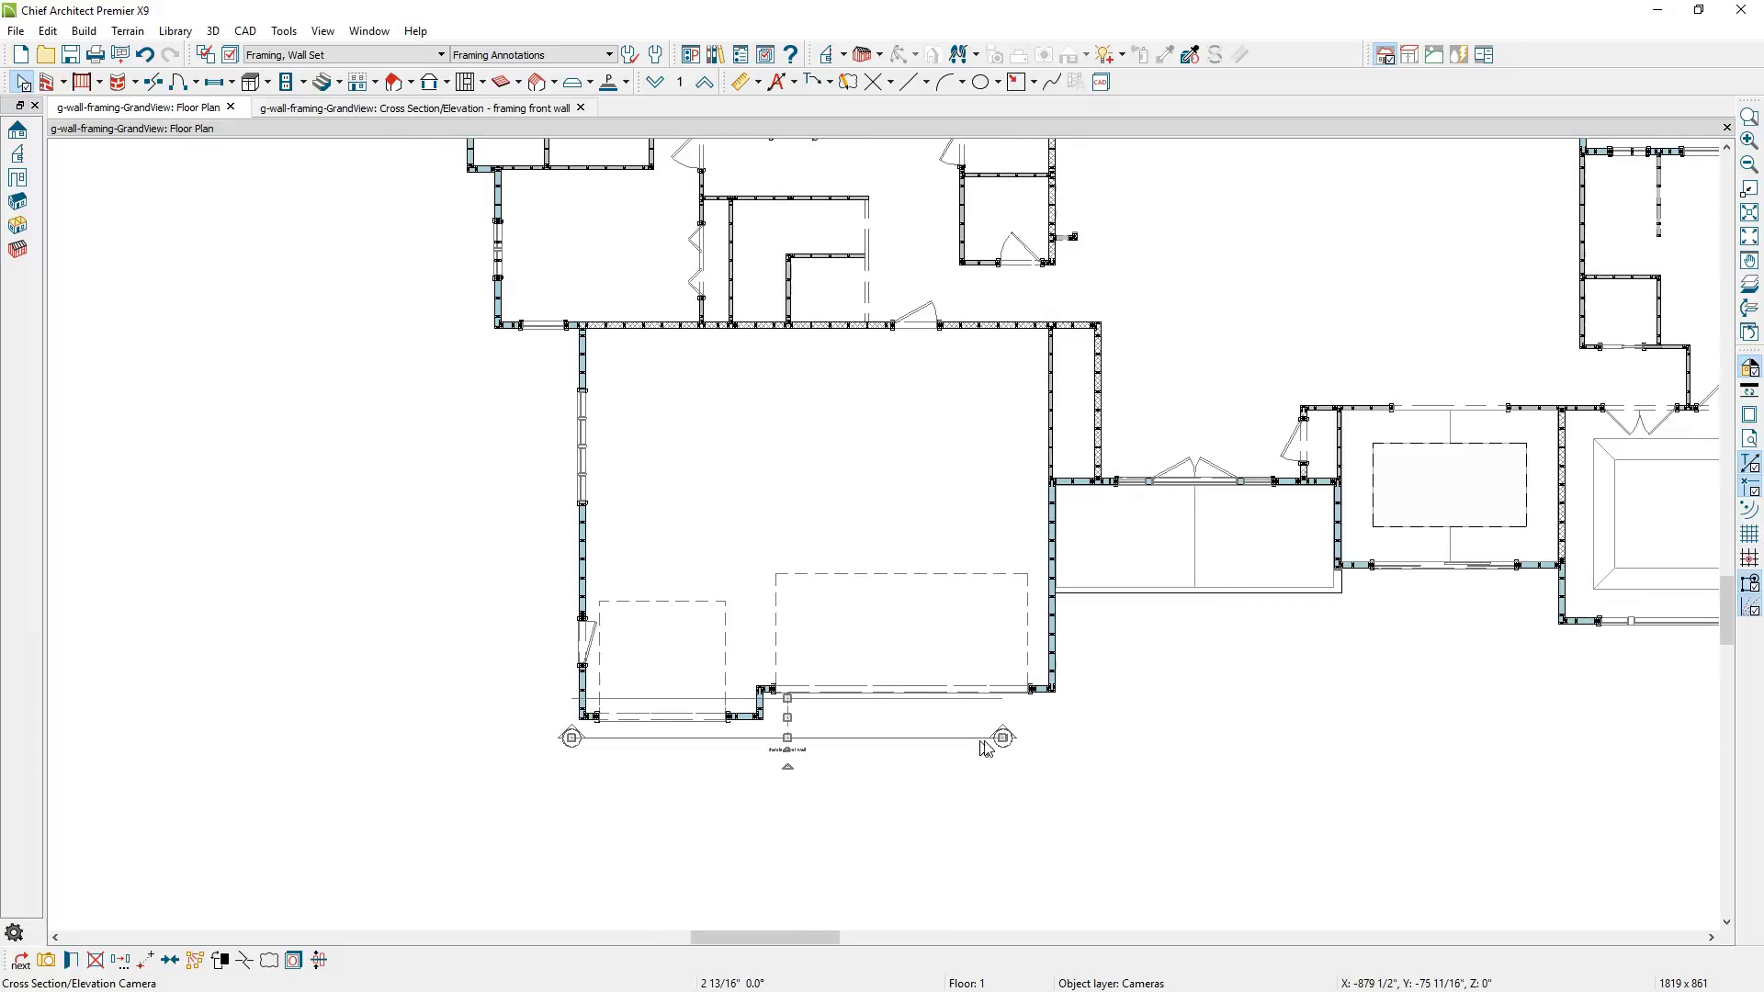
middle_click_drag(985, 747, 698, 674)
left_click(719, 707)
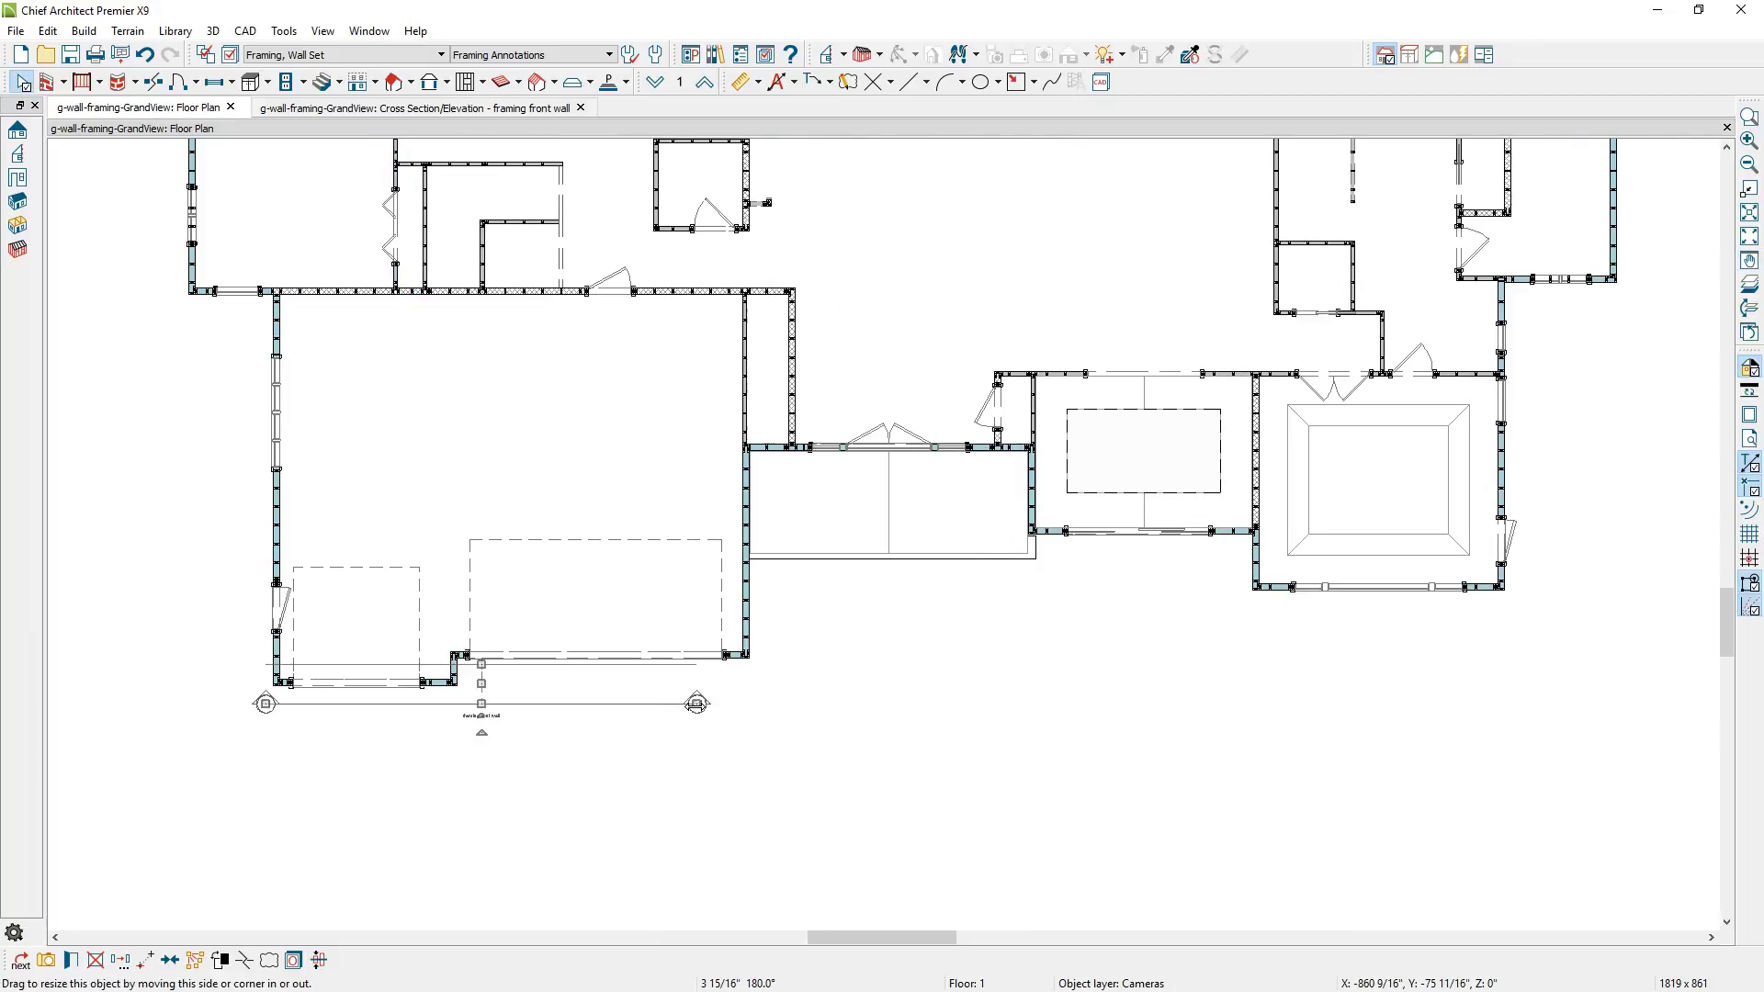
left_click_drag(730, 706, 1670, 704)
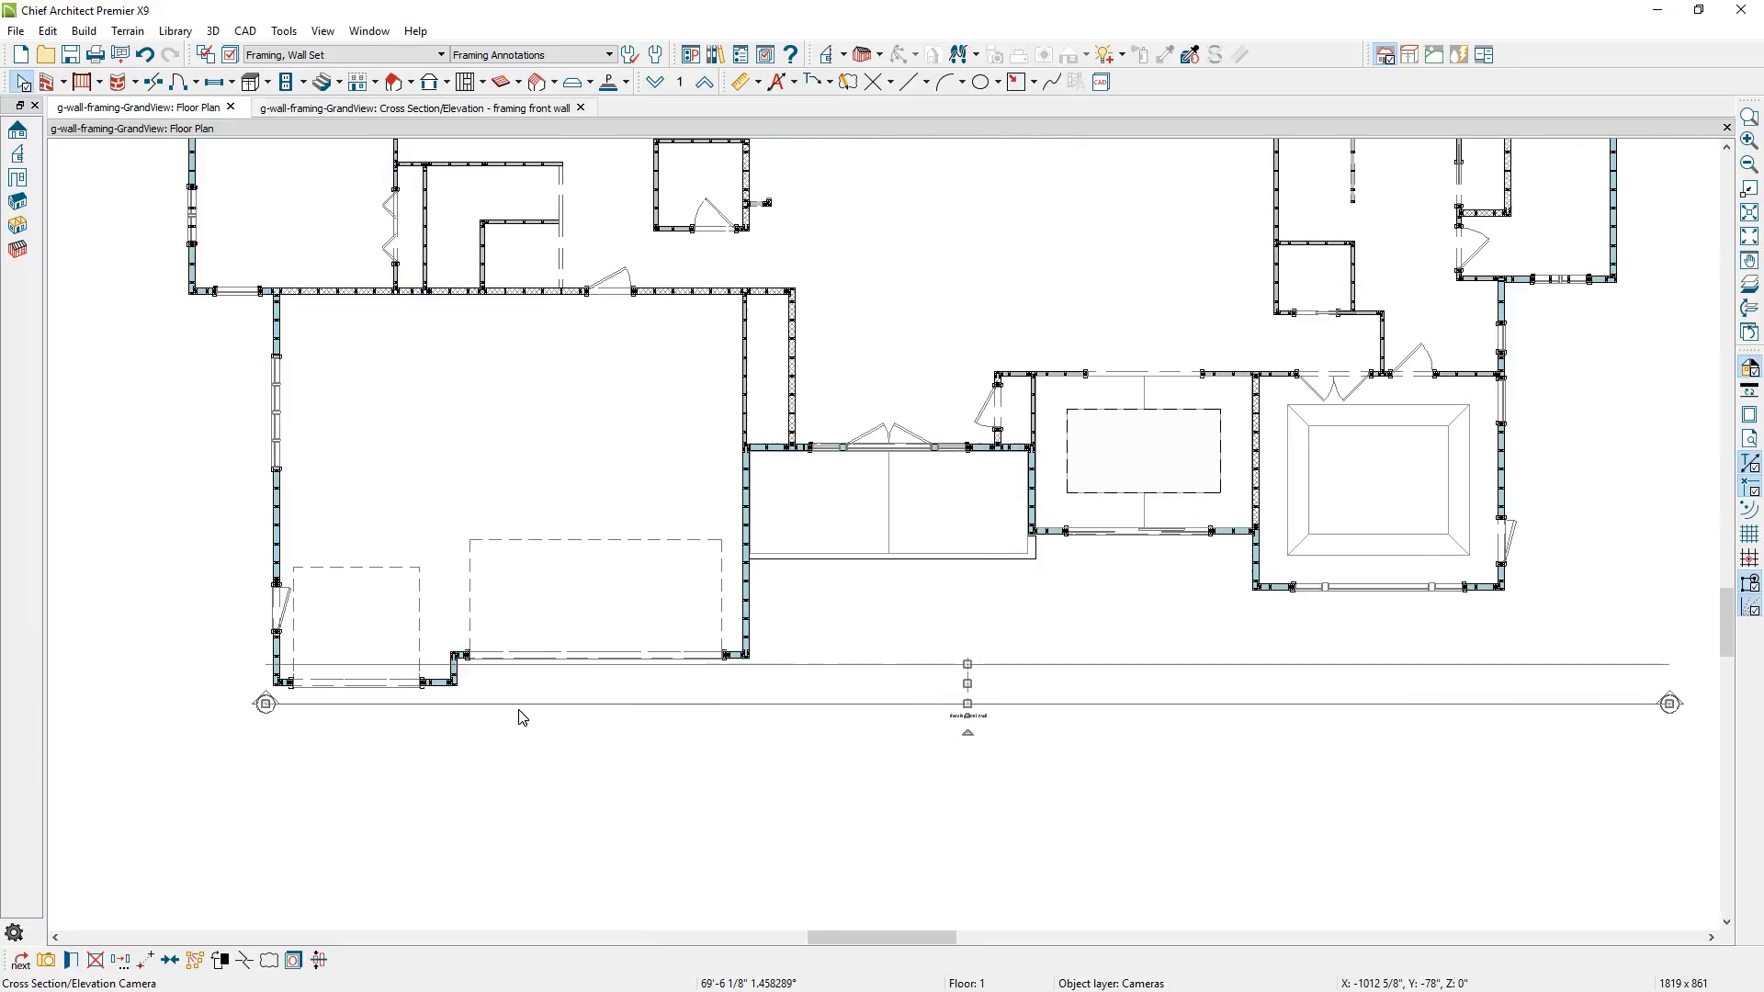
Break the section line at the corner between the garage doors and shift the right segment about 2 feet toward the double door wall.
left_click(243, 964)
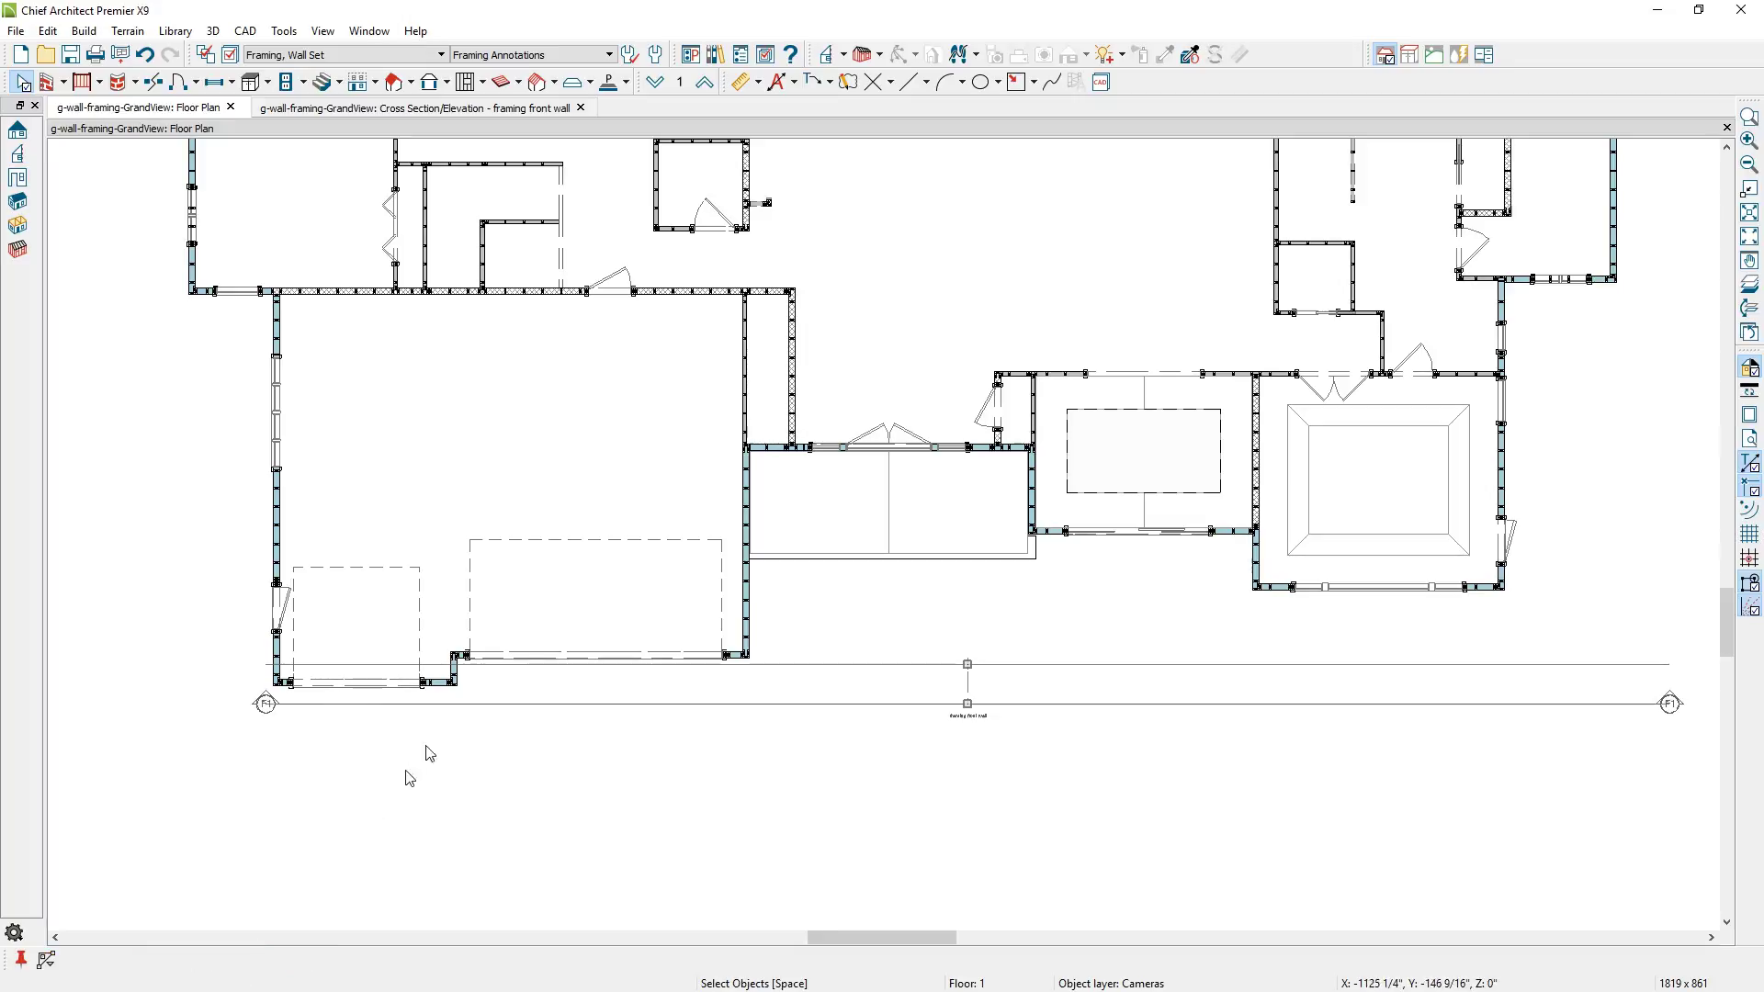
left_click(461, 706)
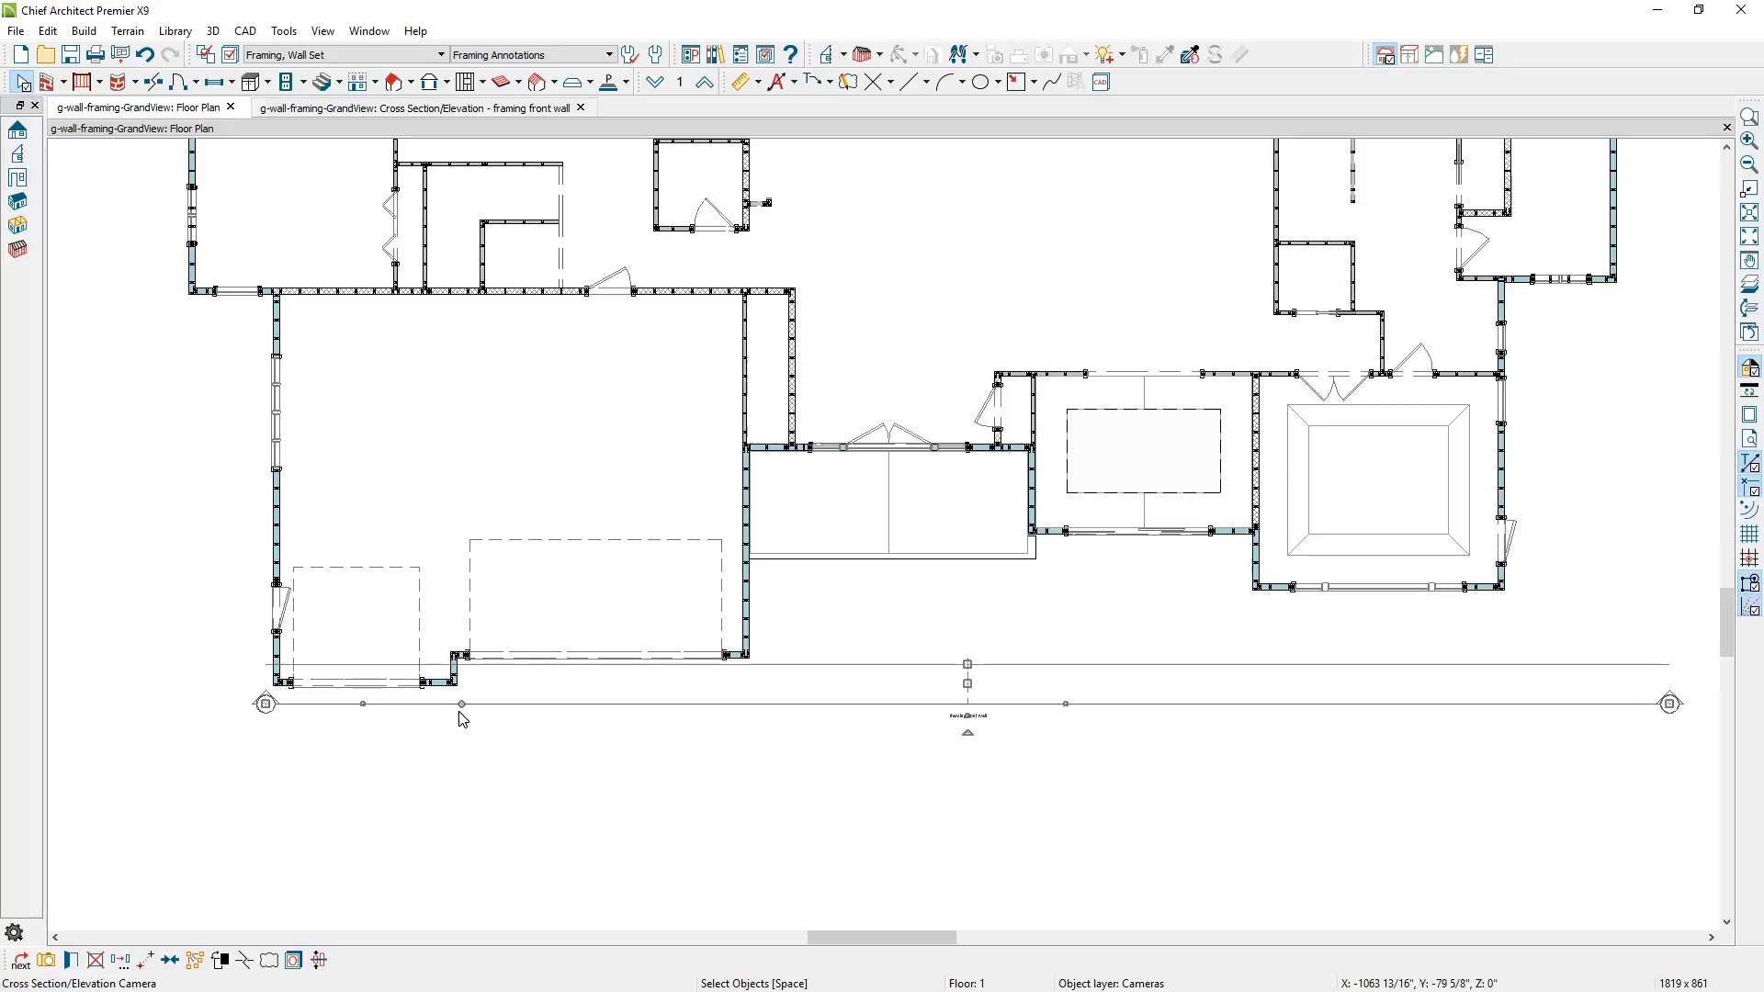
scroll(461, 720, "up", 4)
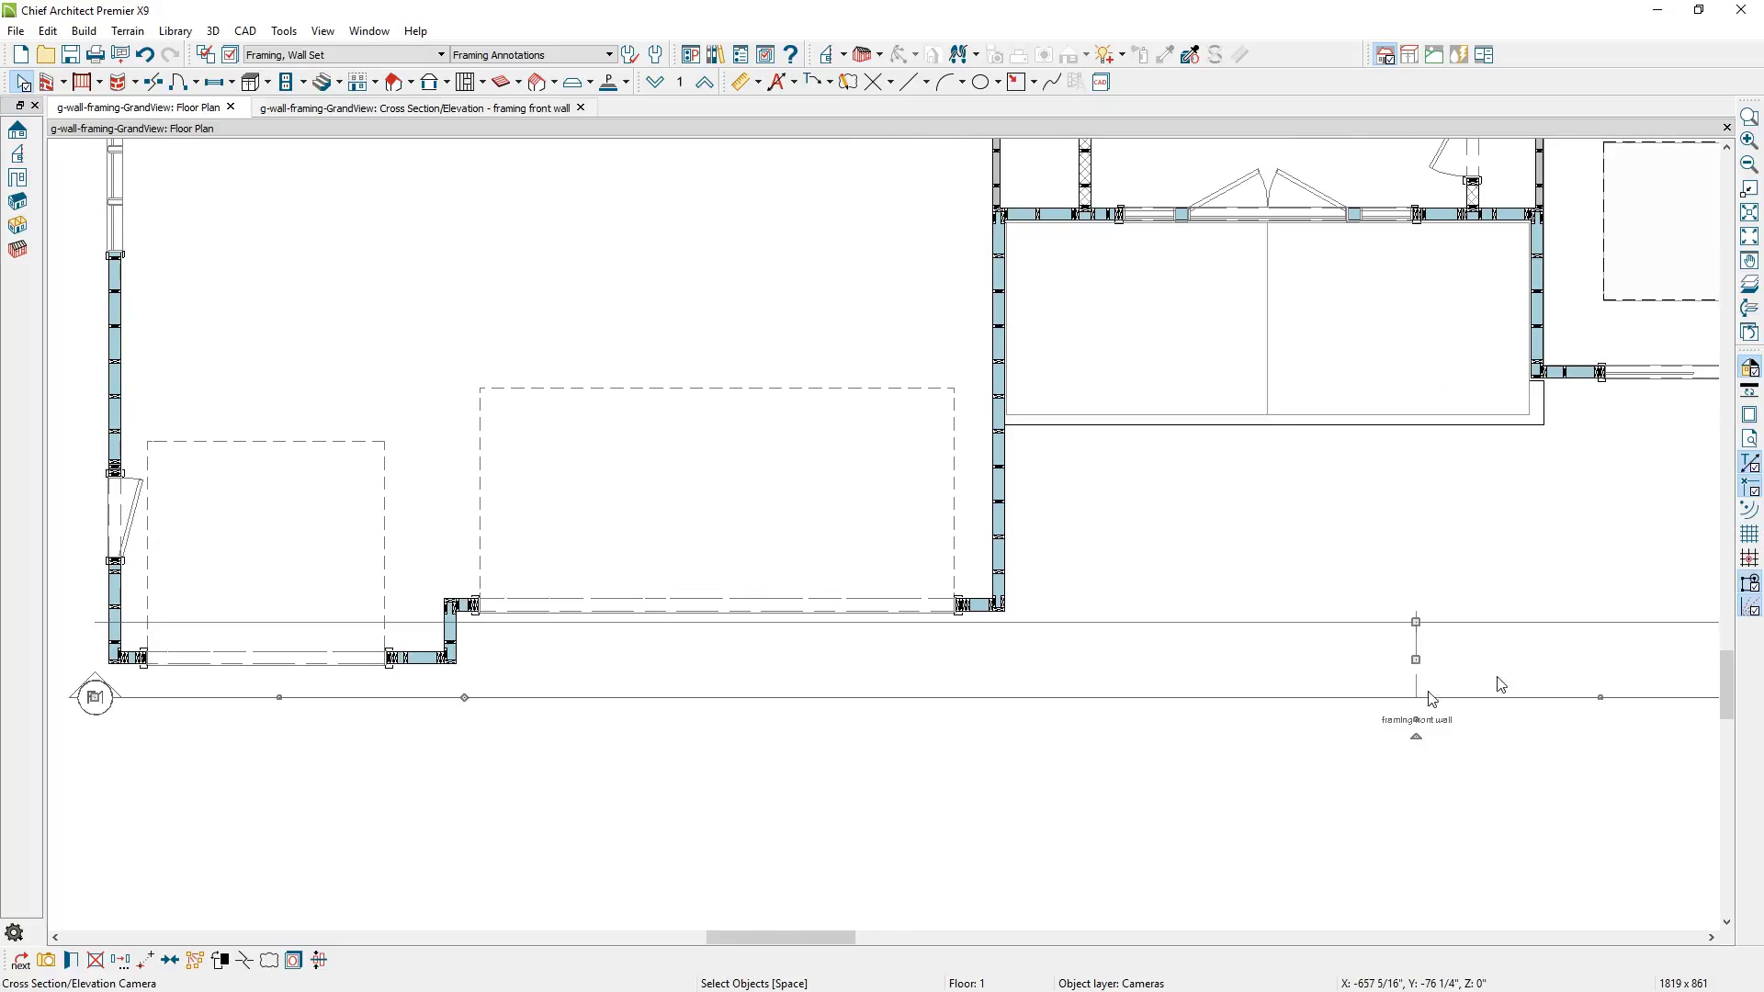
left_click_drag(1601, 708, 1579, 644)
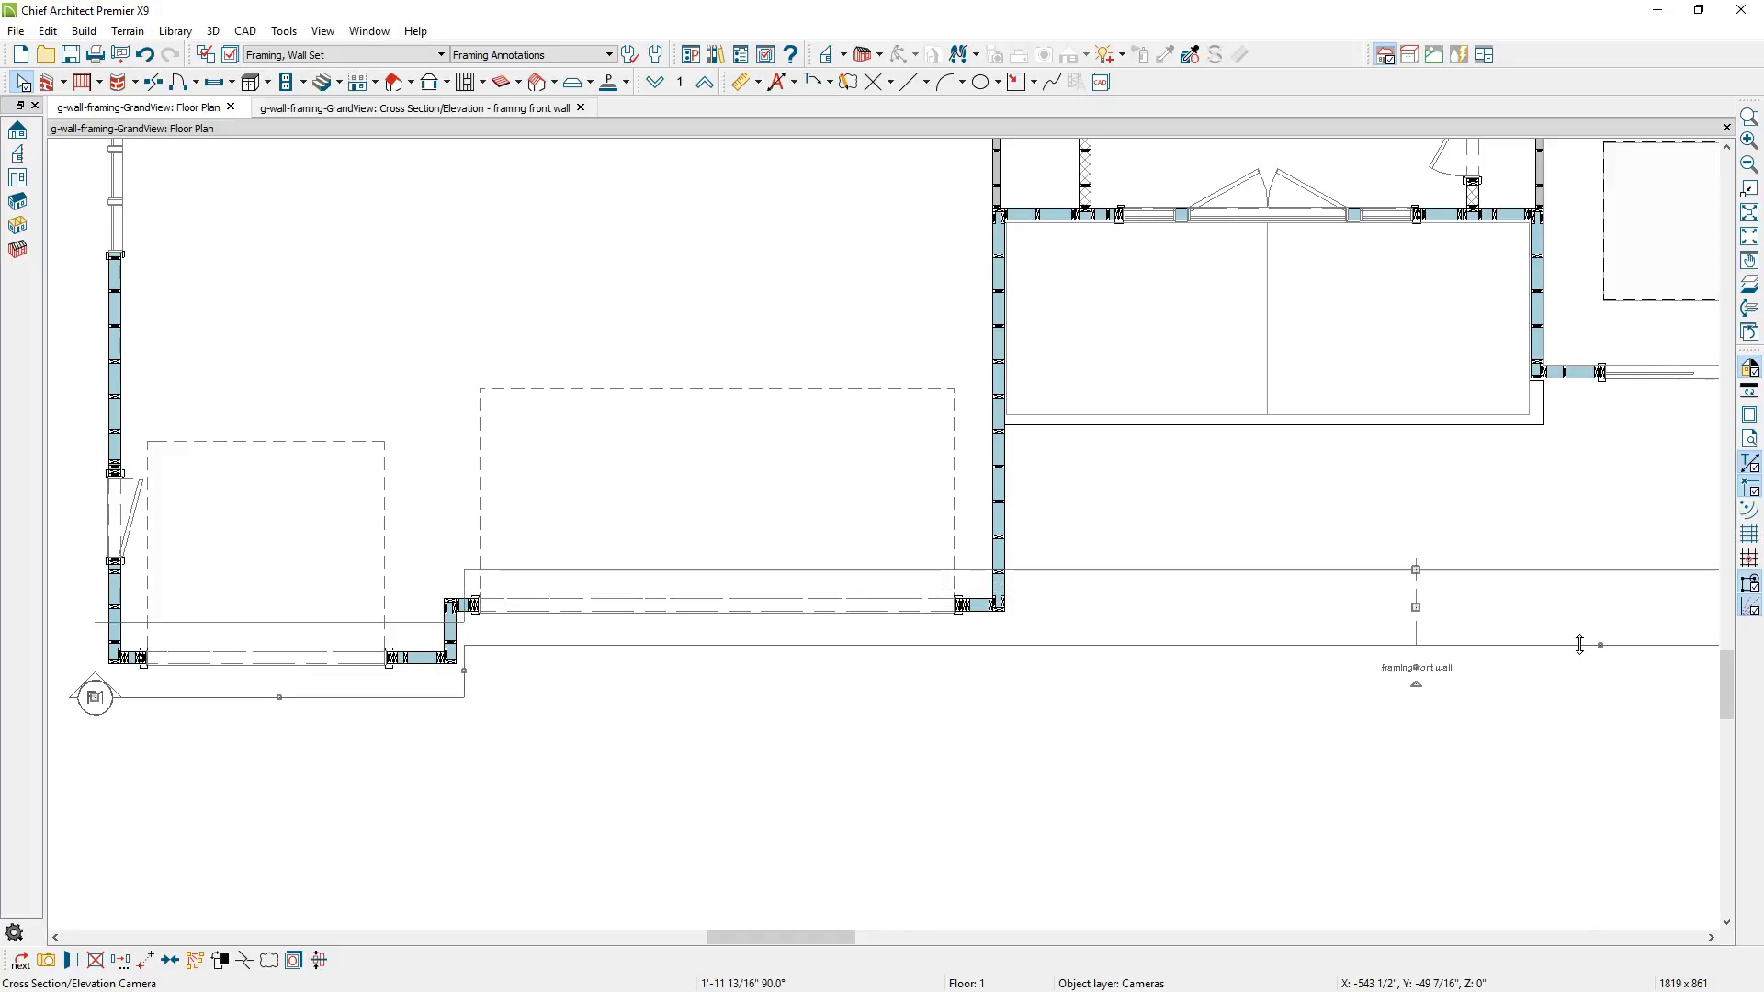
Tile the section view beside the floor plan, break the section line at the garage's right wall, and jog it back to the recessed entry wall.
left_click(508, 107)
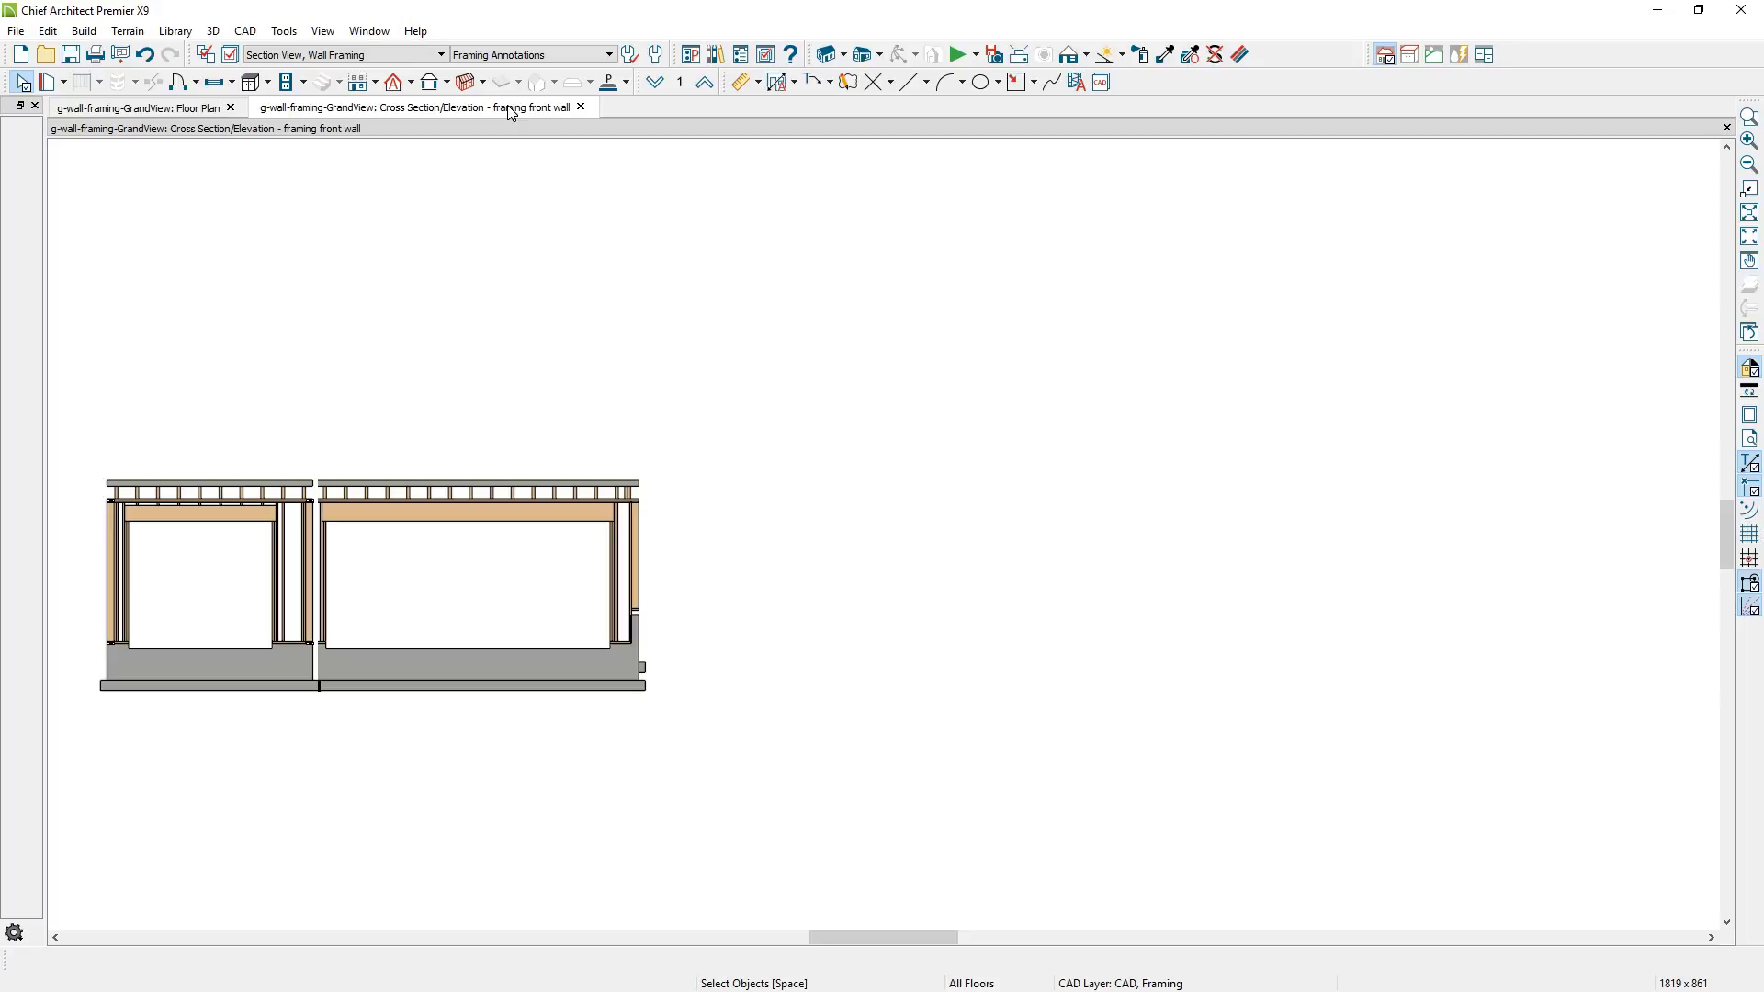
left_click_drag(511, 112, 1240, 542)
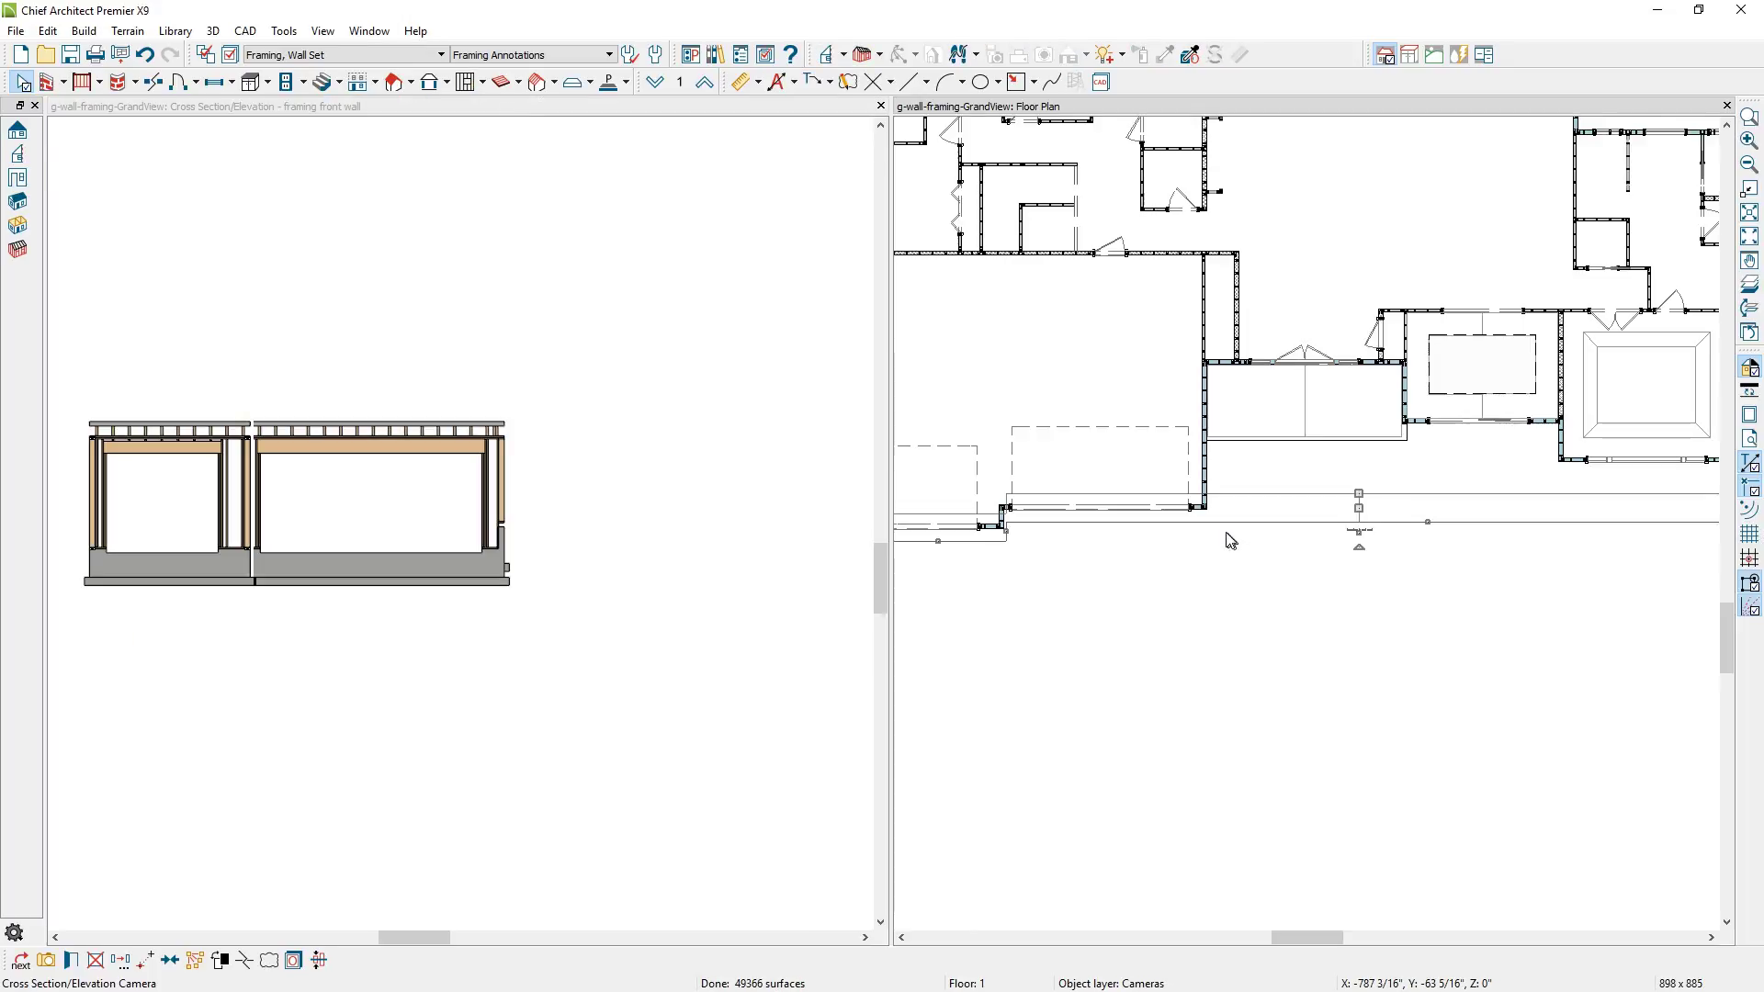
key("Escape")
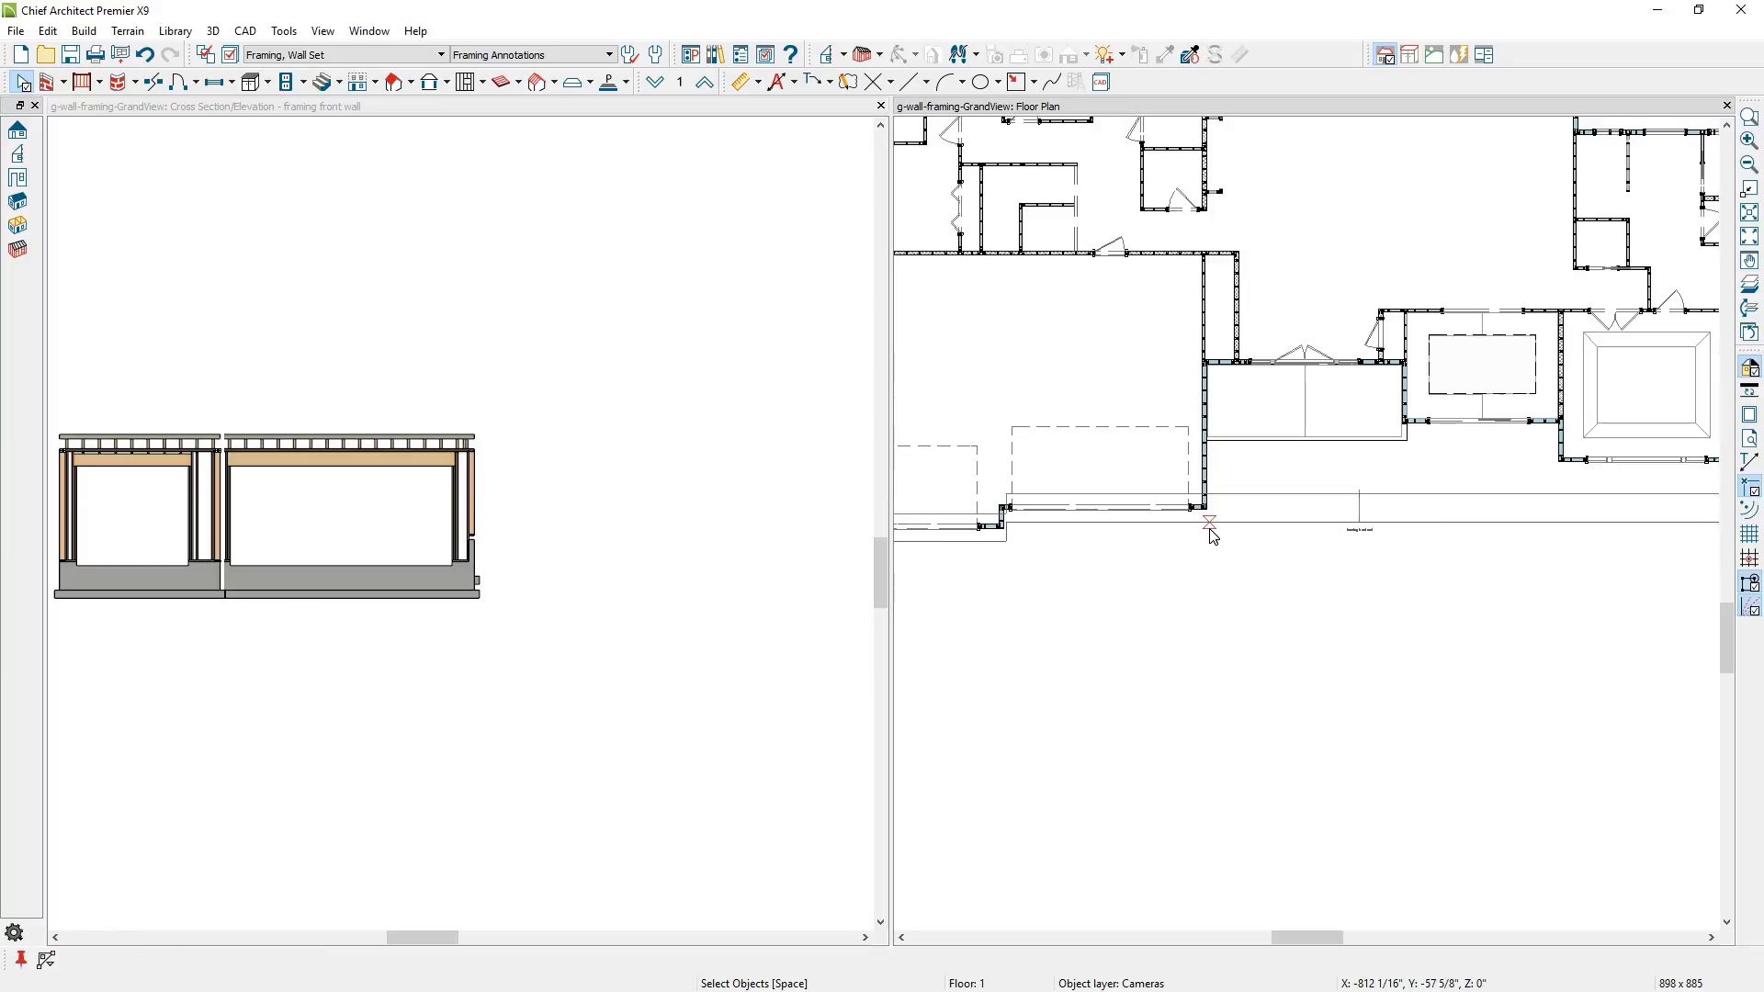
left_click(1210, 531)
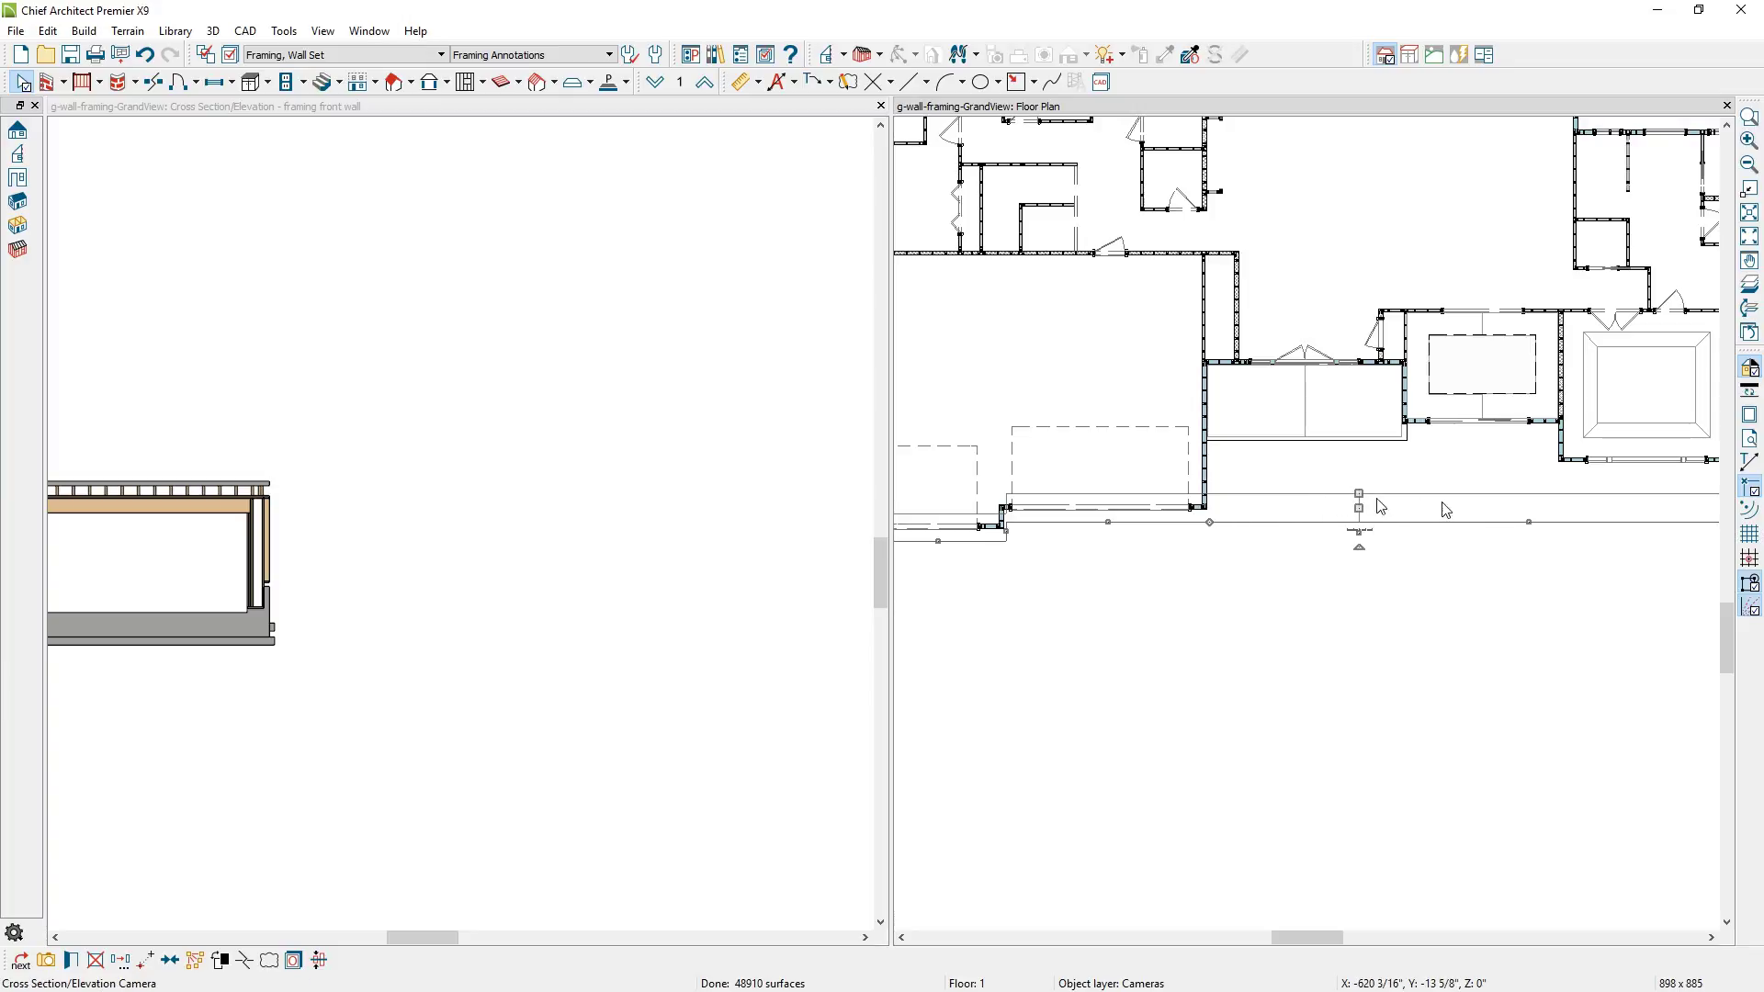
left_click_drag(1532, 524, 1483, 369)
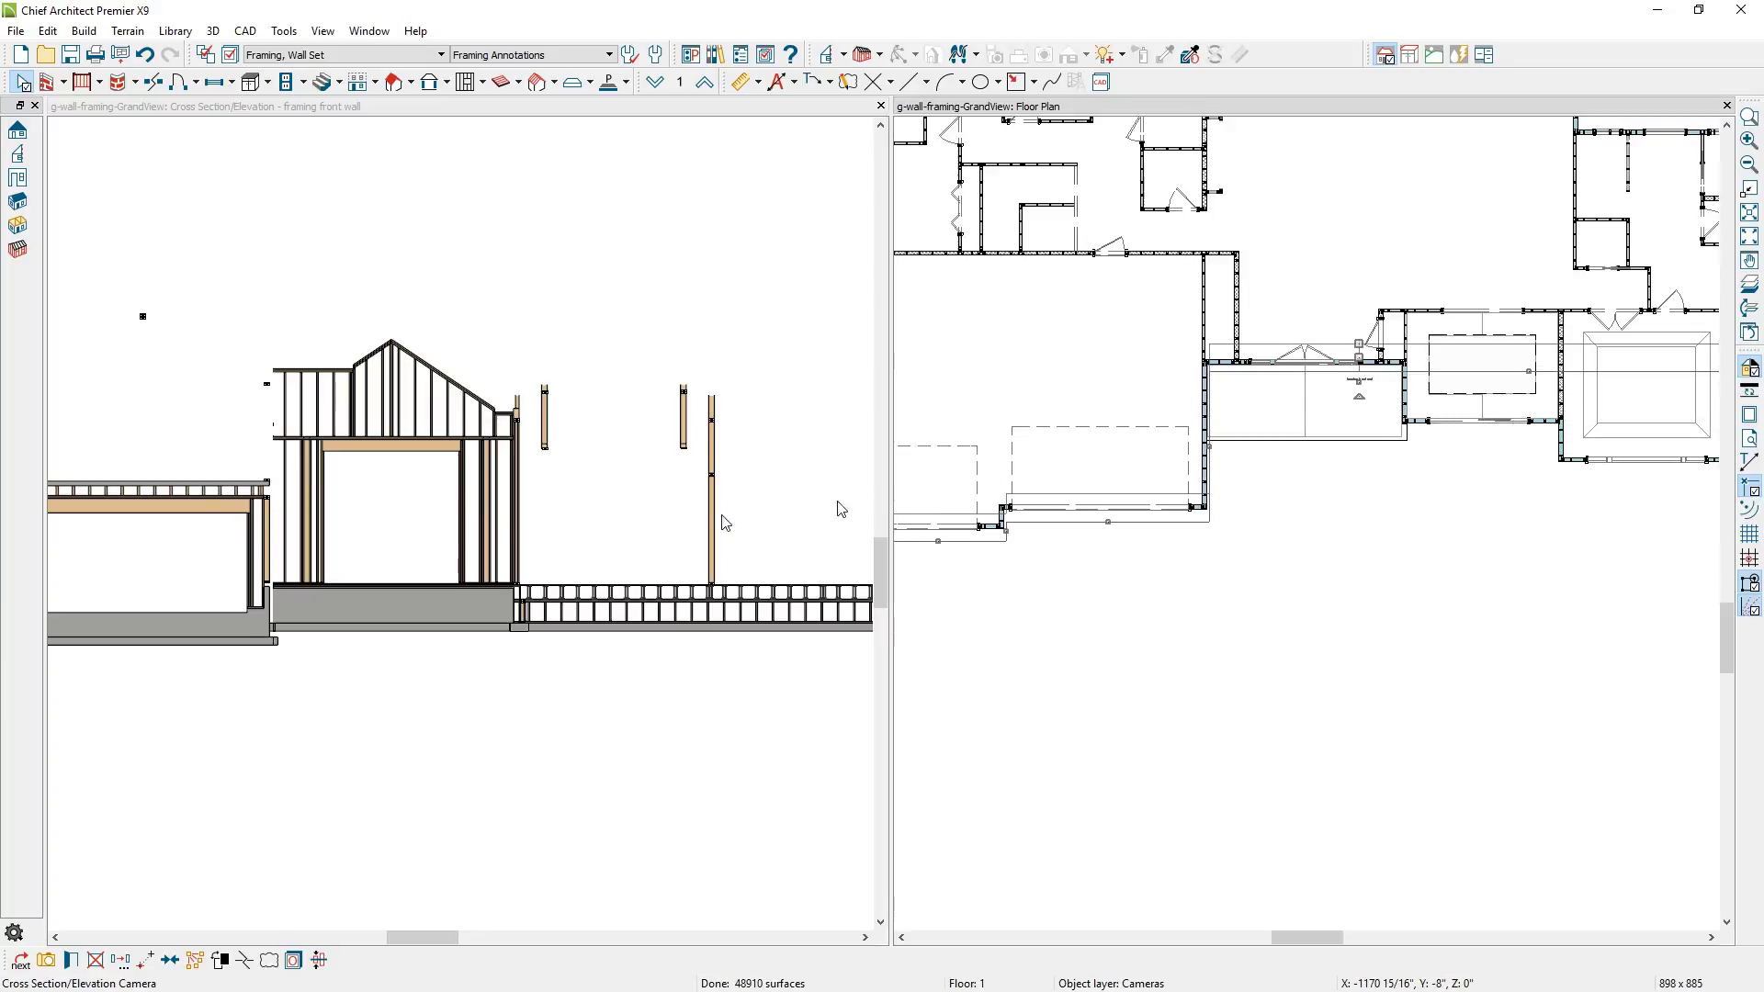
left_click(190, 574)
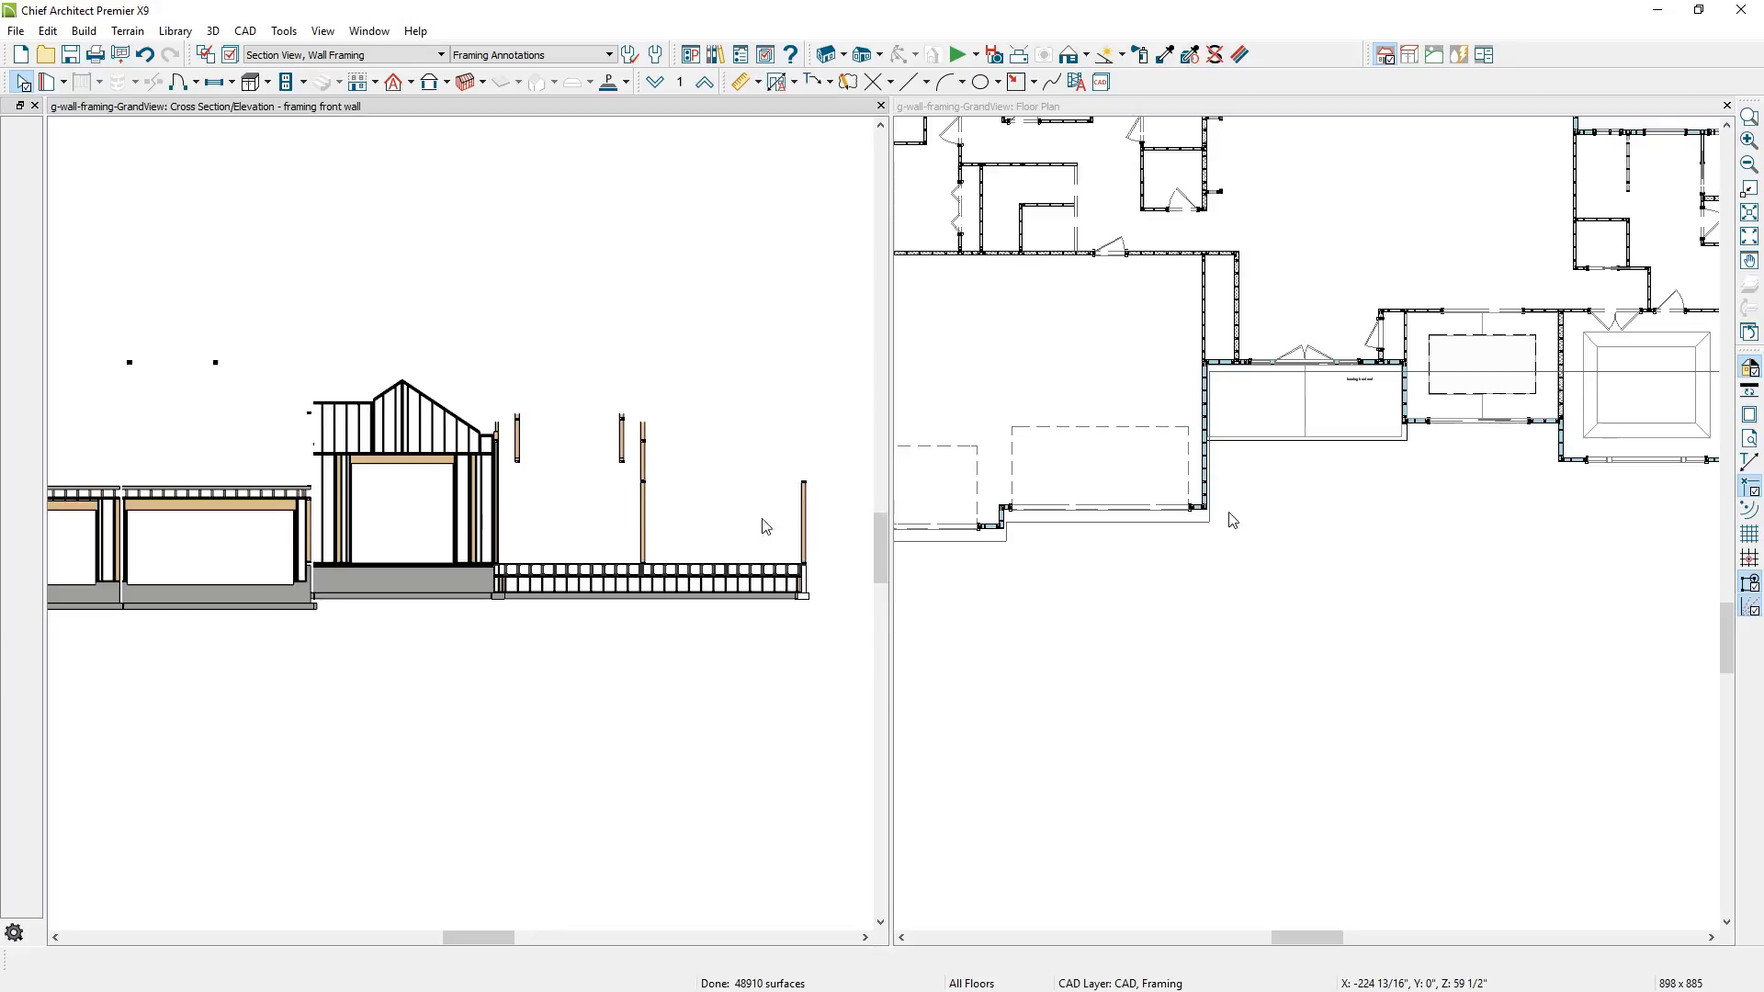
Break the section line right of the entry, move its segment in front of the sliding door wall, and align the jog with the room's left wall.
middle_click_drag(1480, 491, 1238, 559)
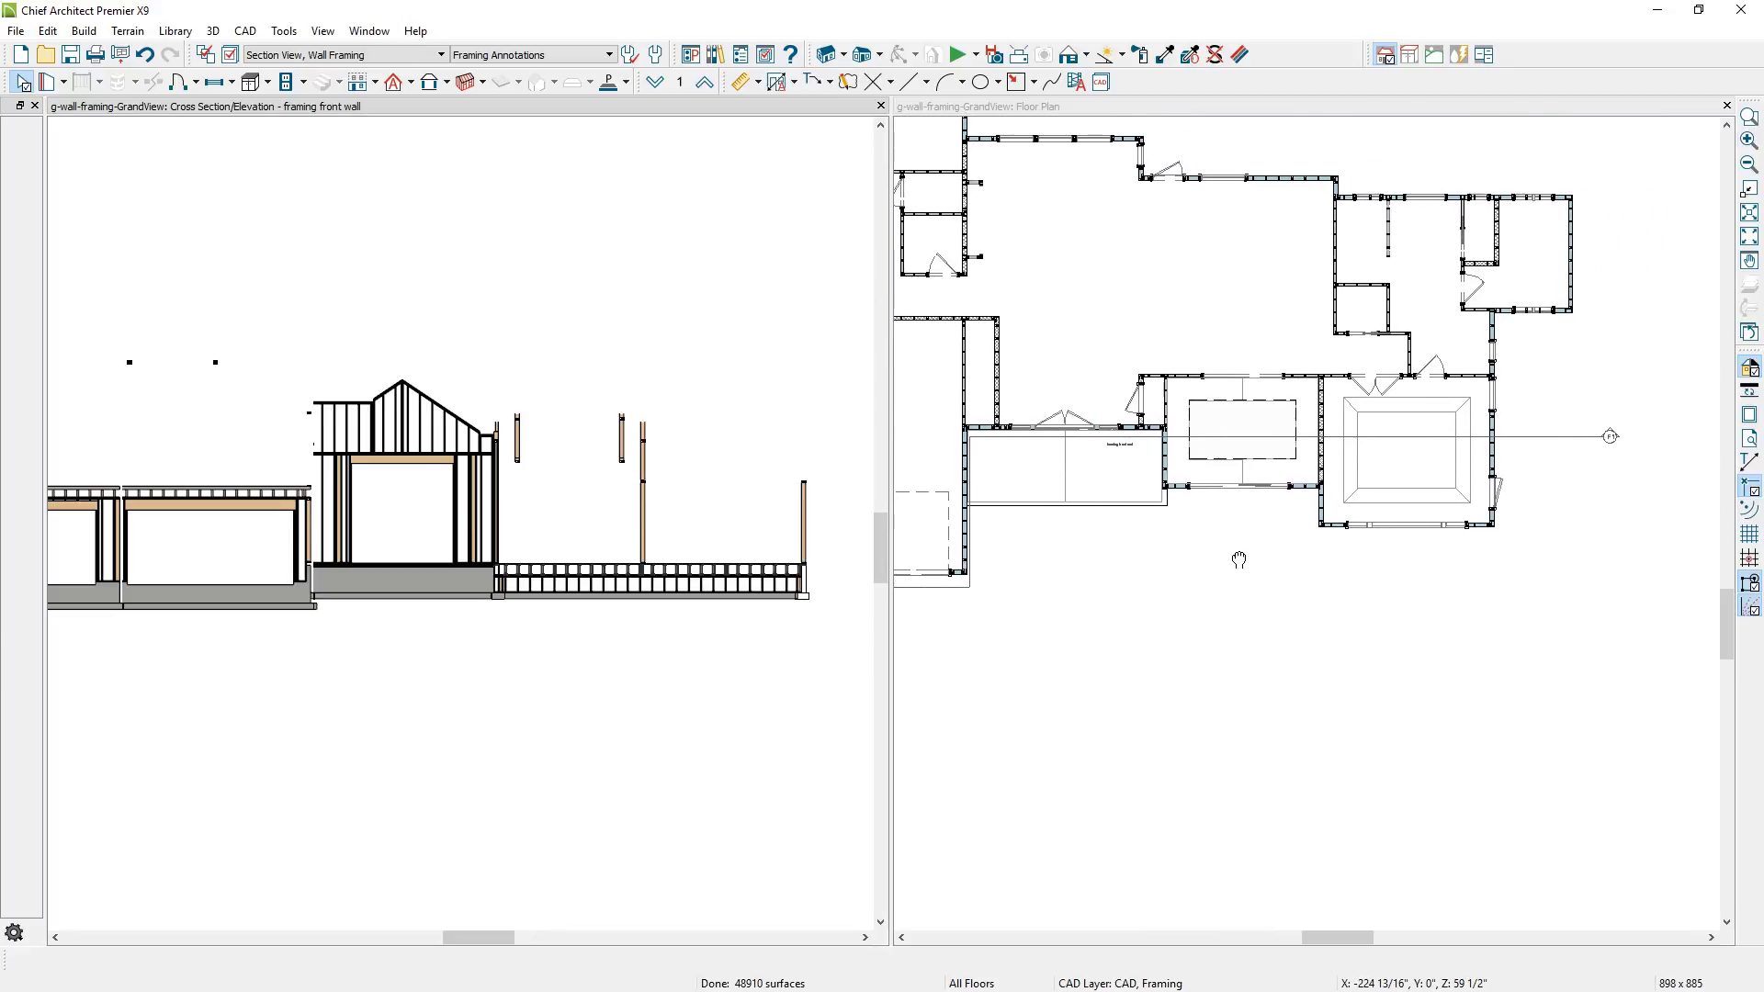
left_click(1530, 437)
scroll(1218, 474, "up", 1)
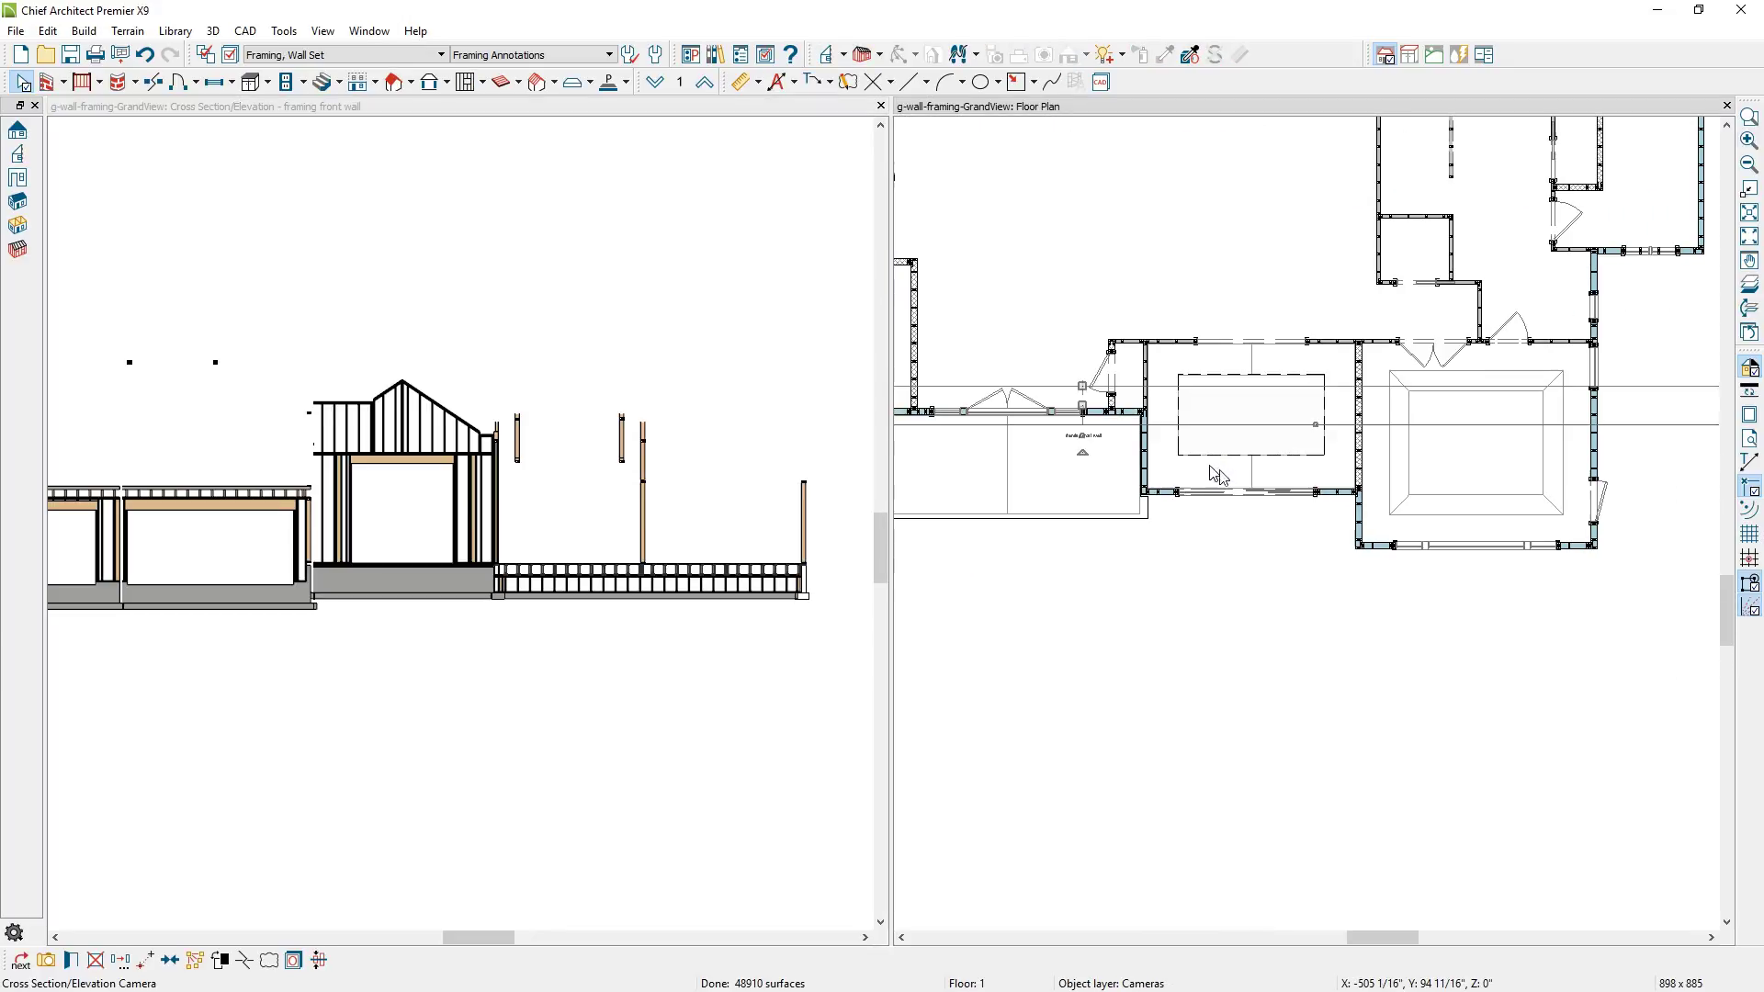
left_click(1164, 427)
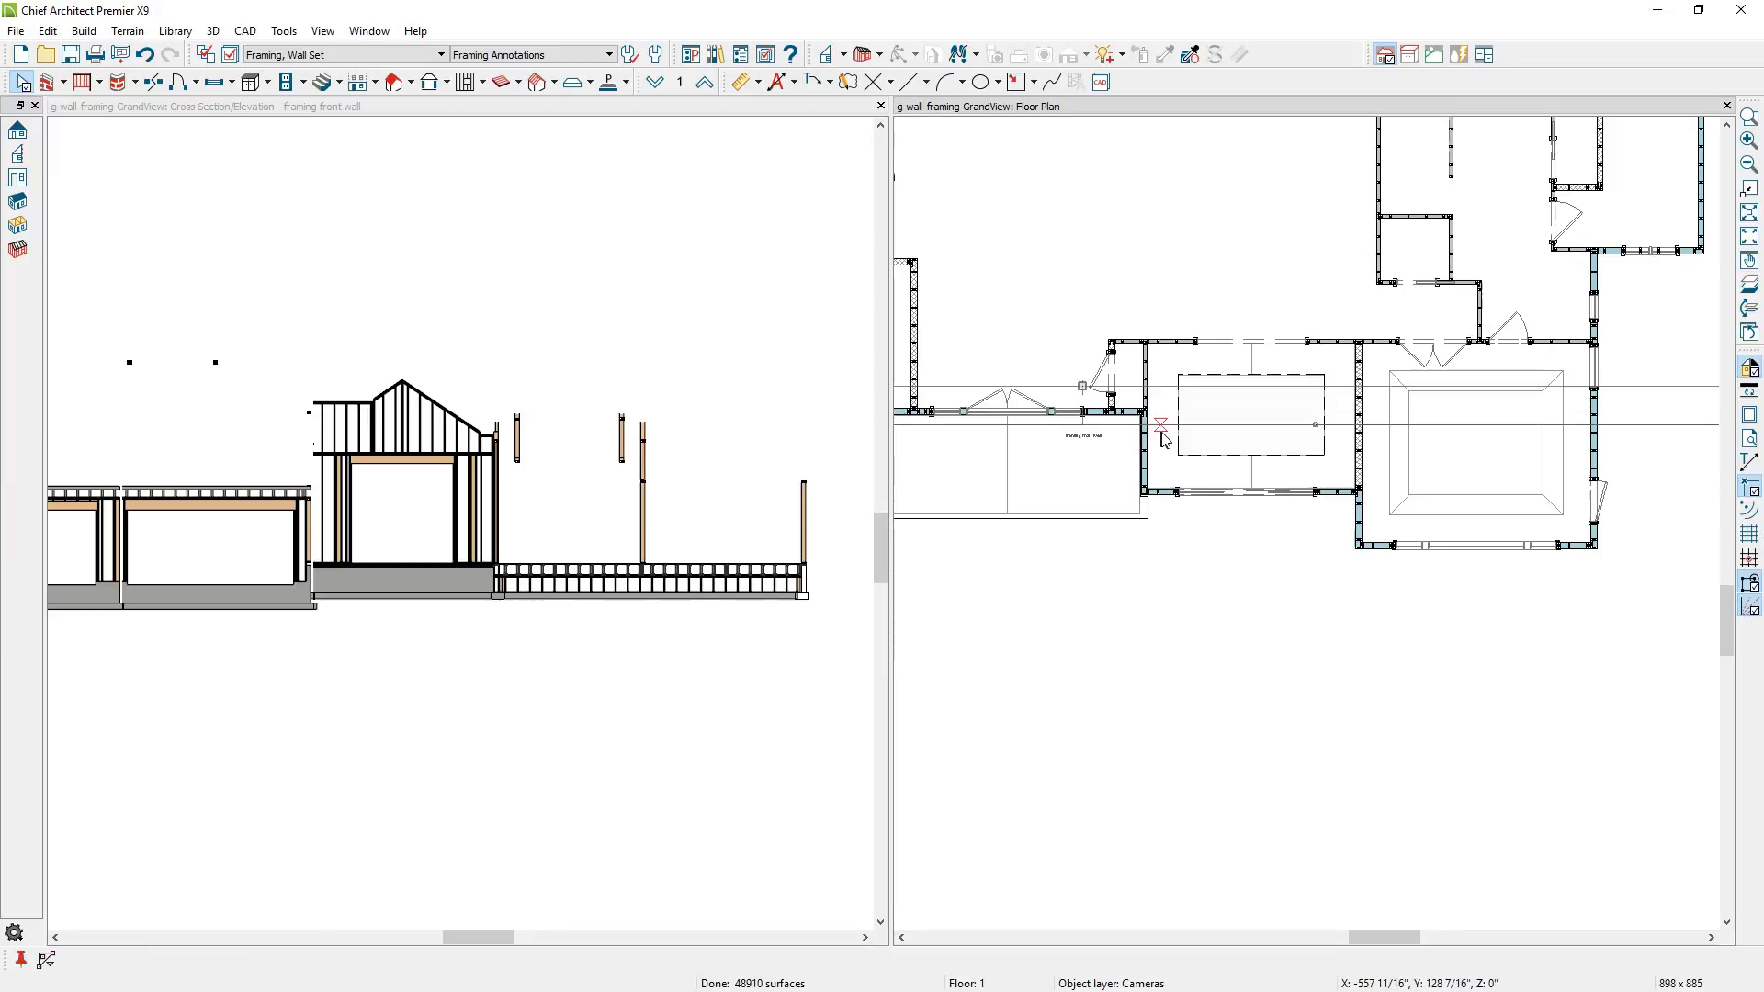
left_click(1164, 427)
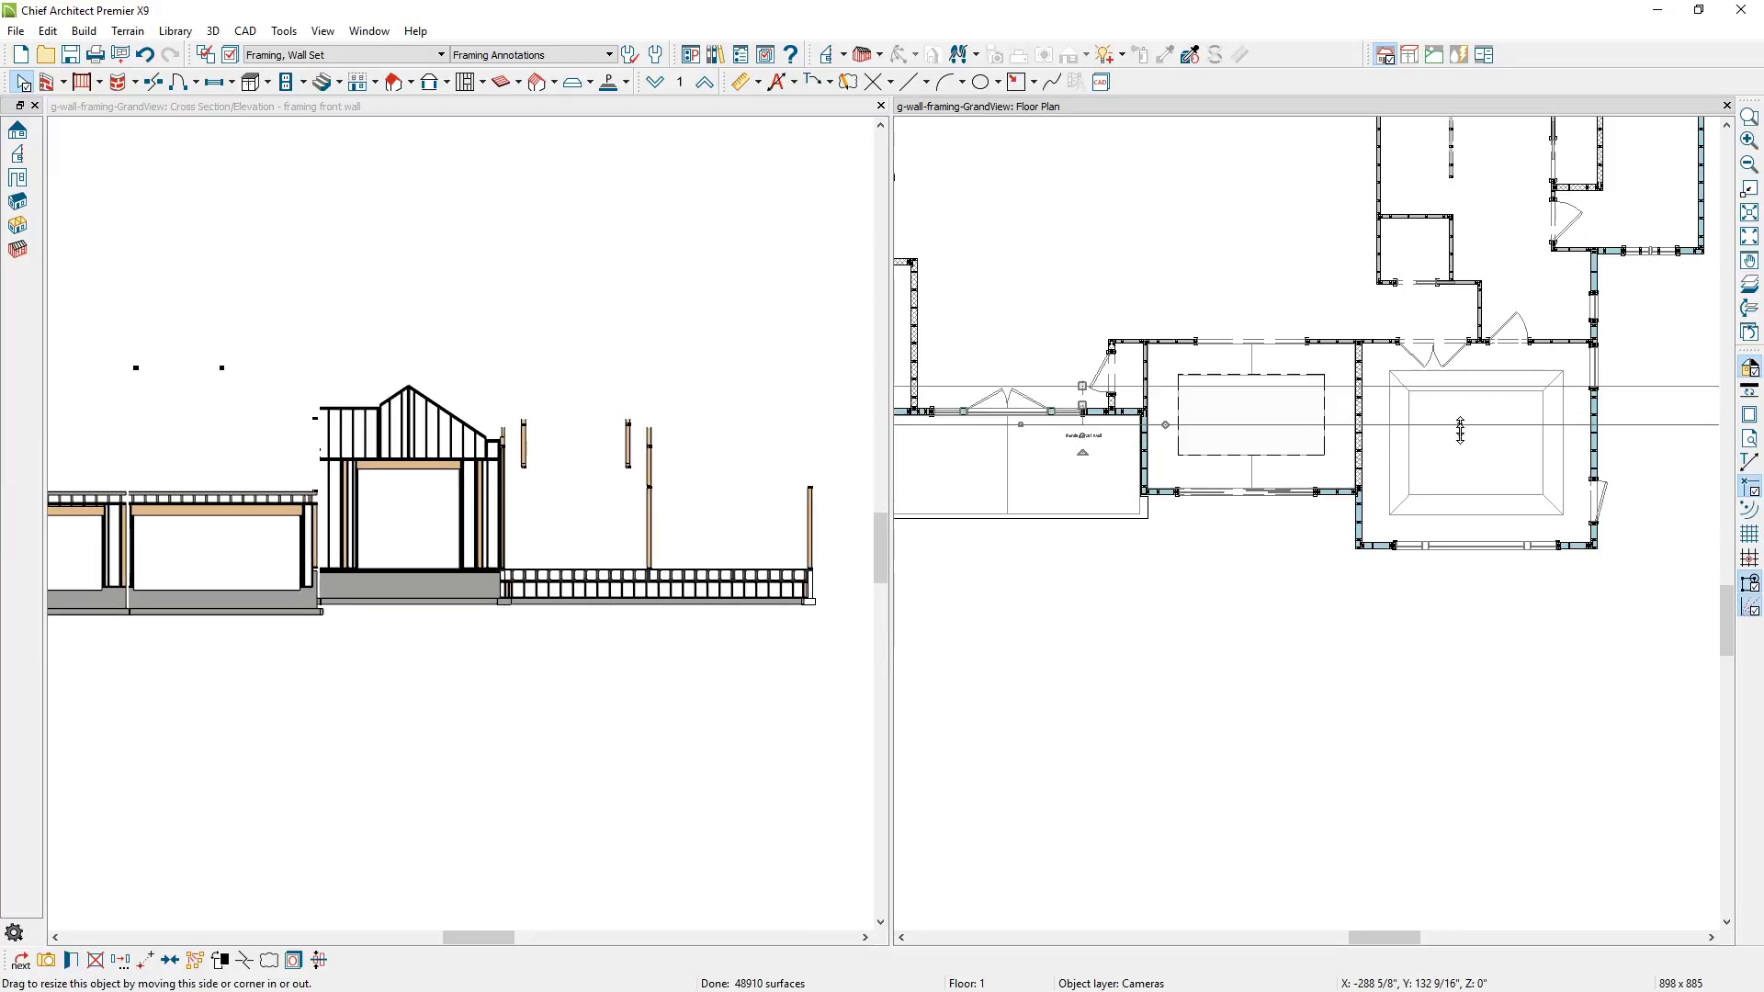
left_click_drag(1460, 430, 1329, 482)
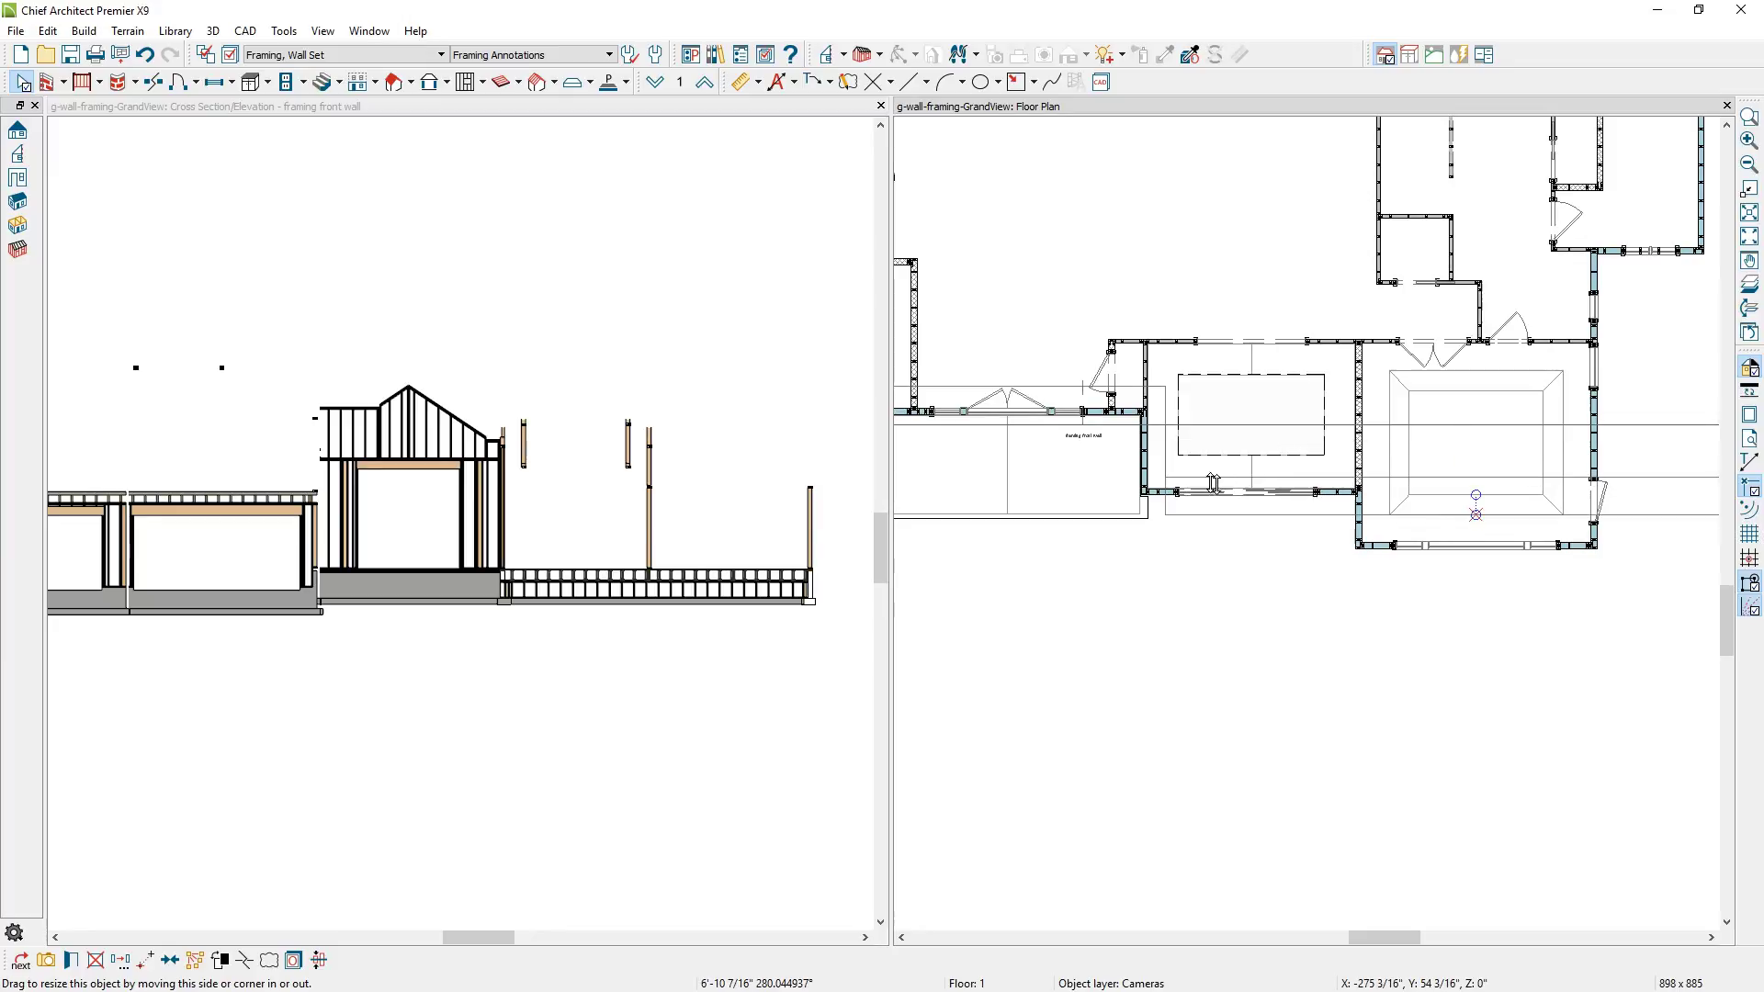
scroll(1182, 474, "up", 5)
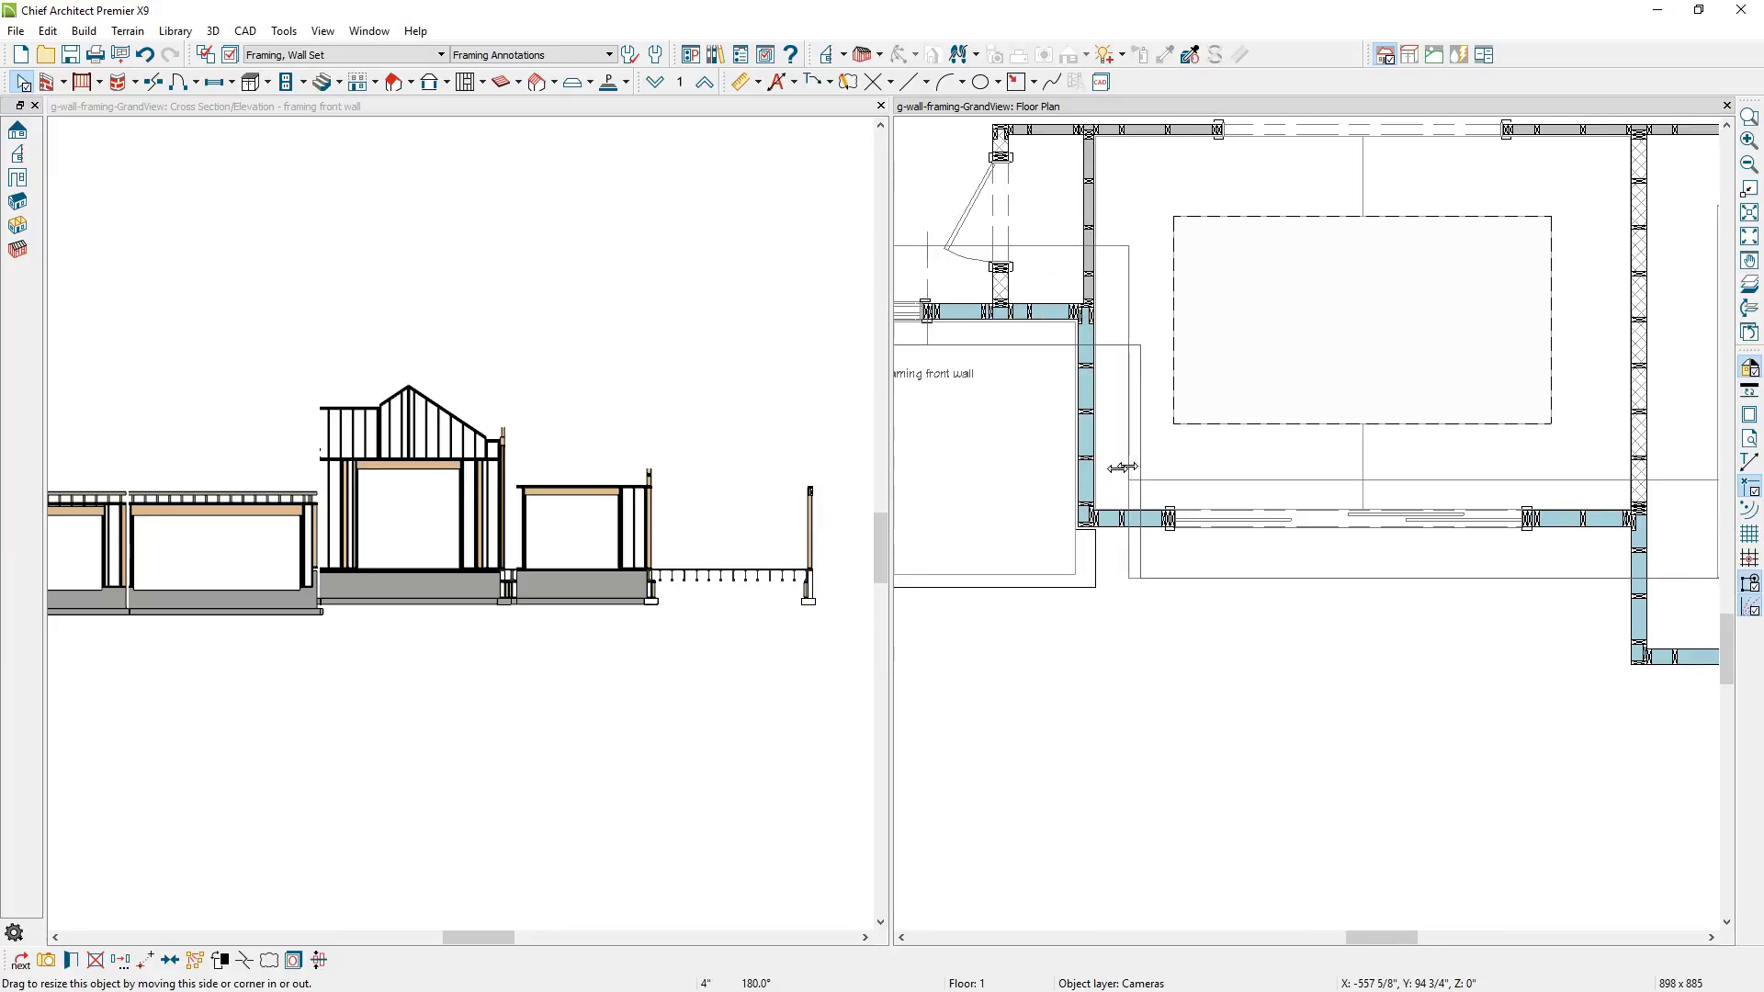
left_click_drag(1123, 467, 1077, 473)
Break the section line near the sliding door's right end, move its segment in front of the tray ceiling room, and align the jog with its left wall.
middle_click_drag(1241, 571, 1087, 689)
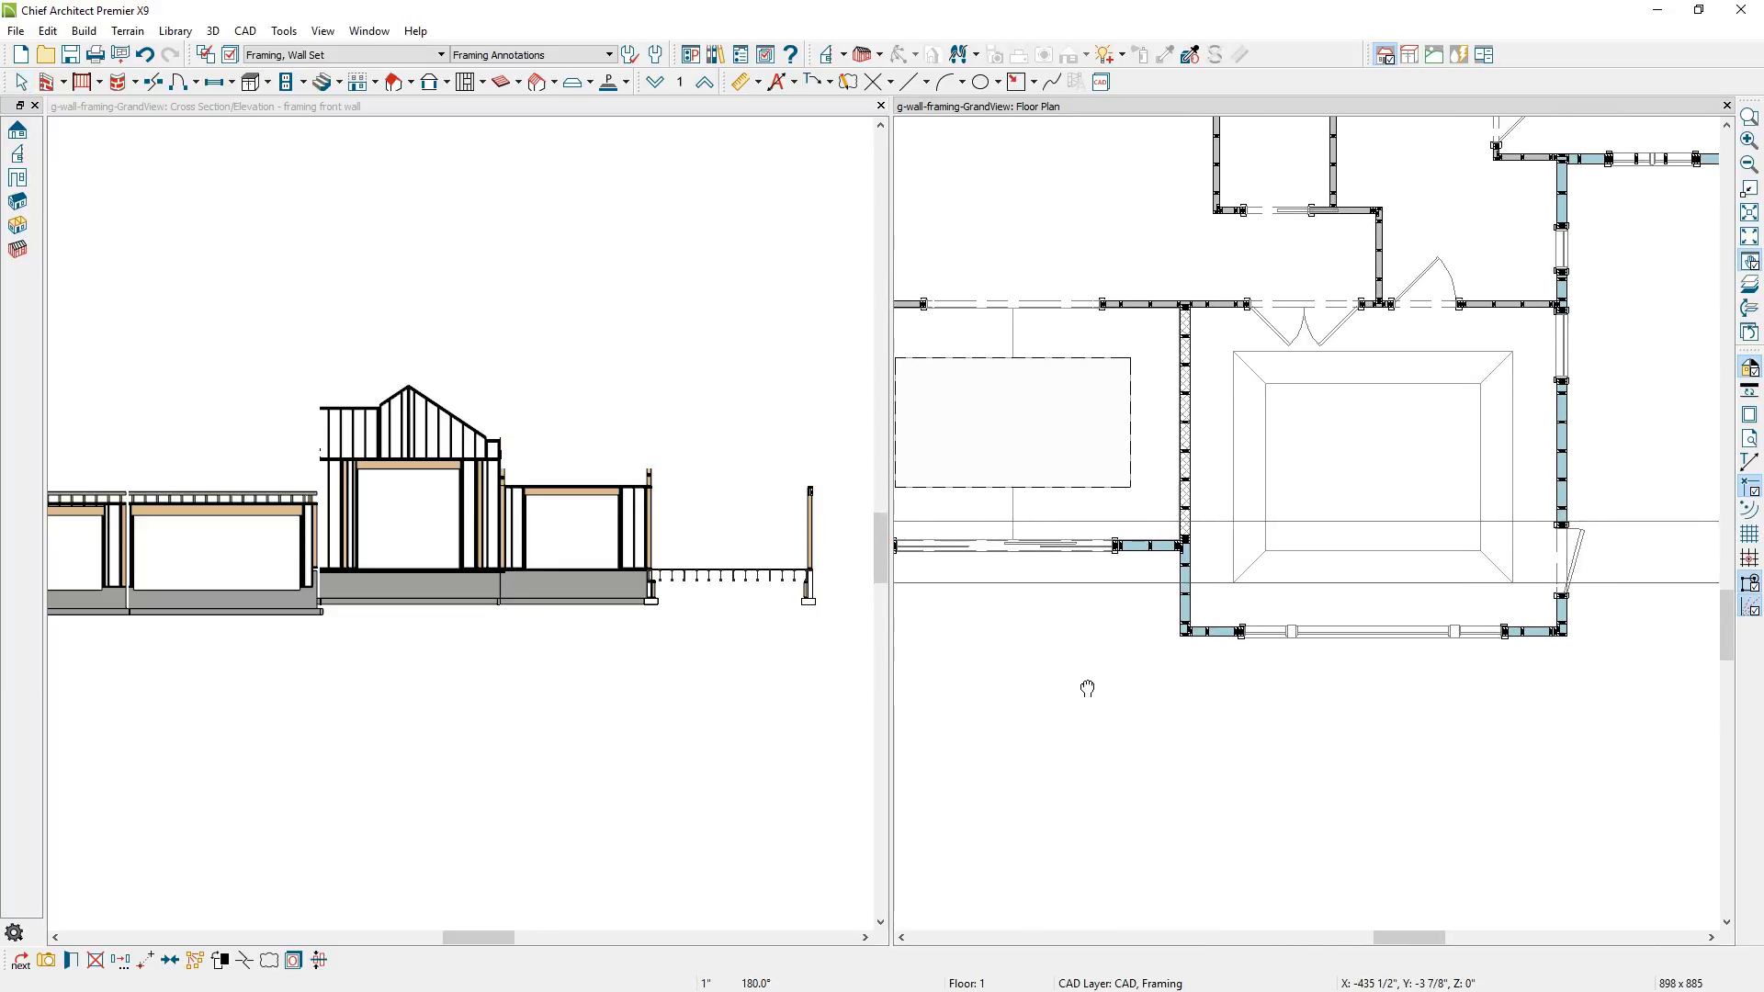
left_click(1116, 589)
left_click(1117, 587)
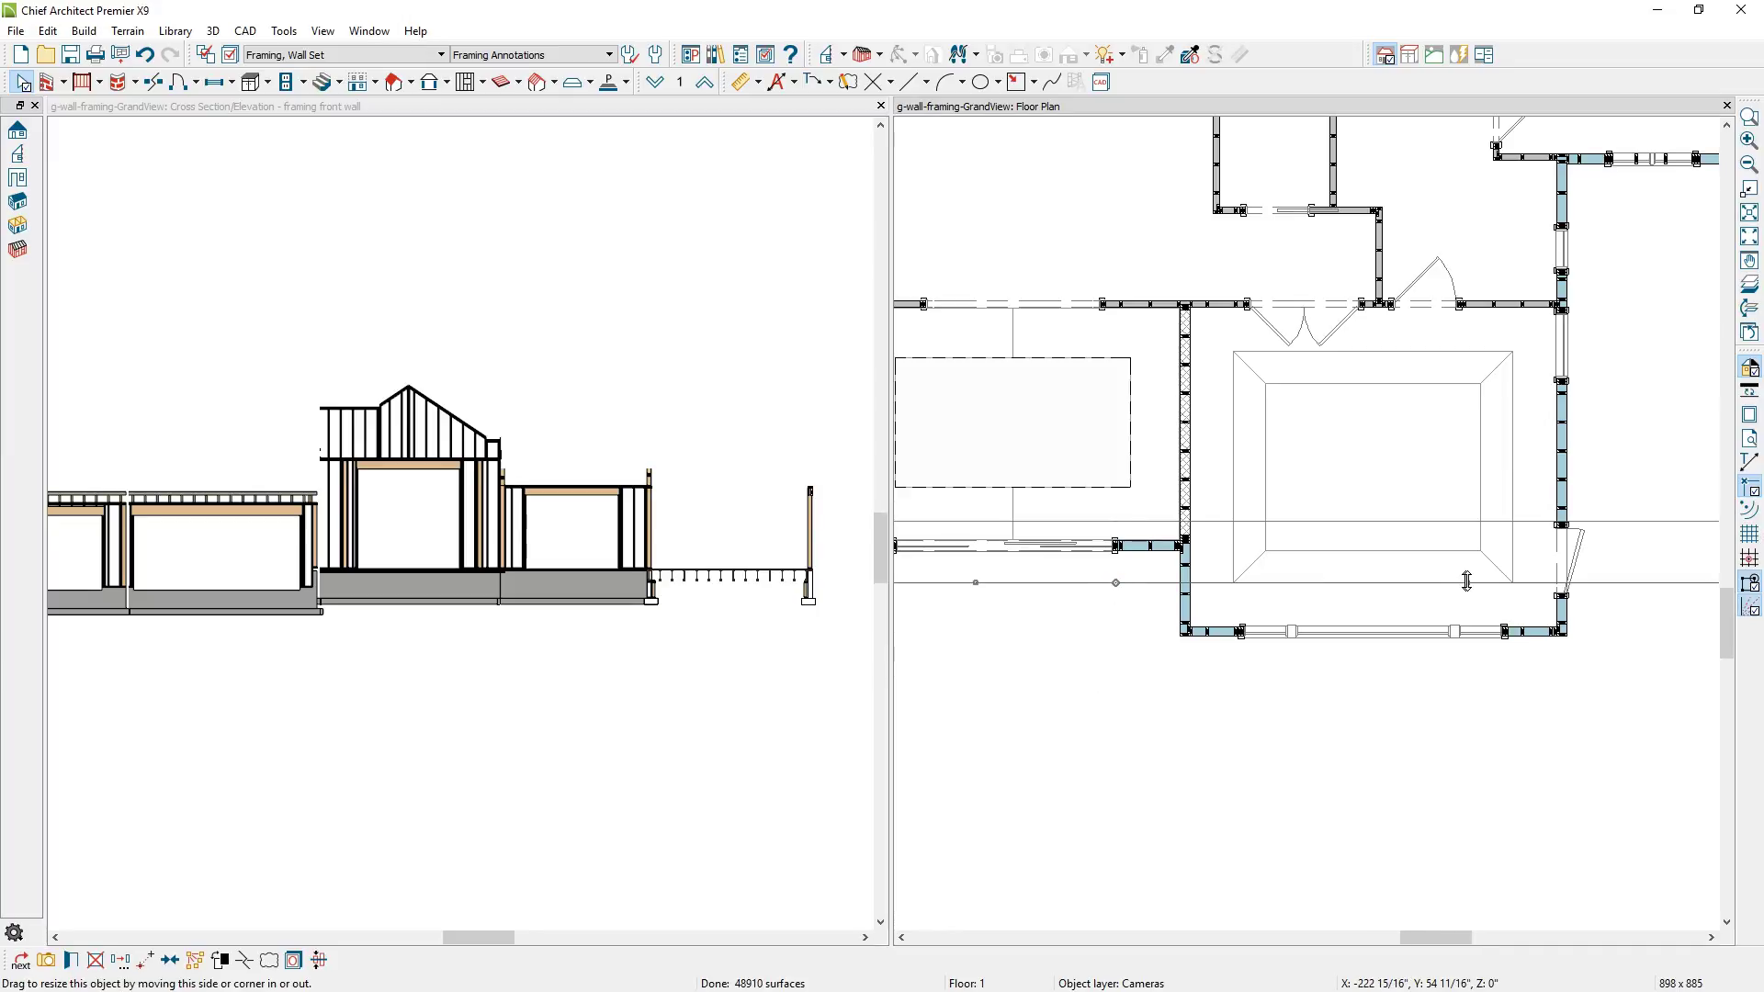
left_click_drag(1468, 582, 1469, 664)
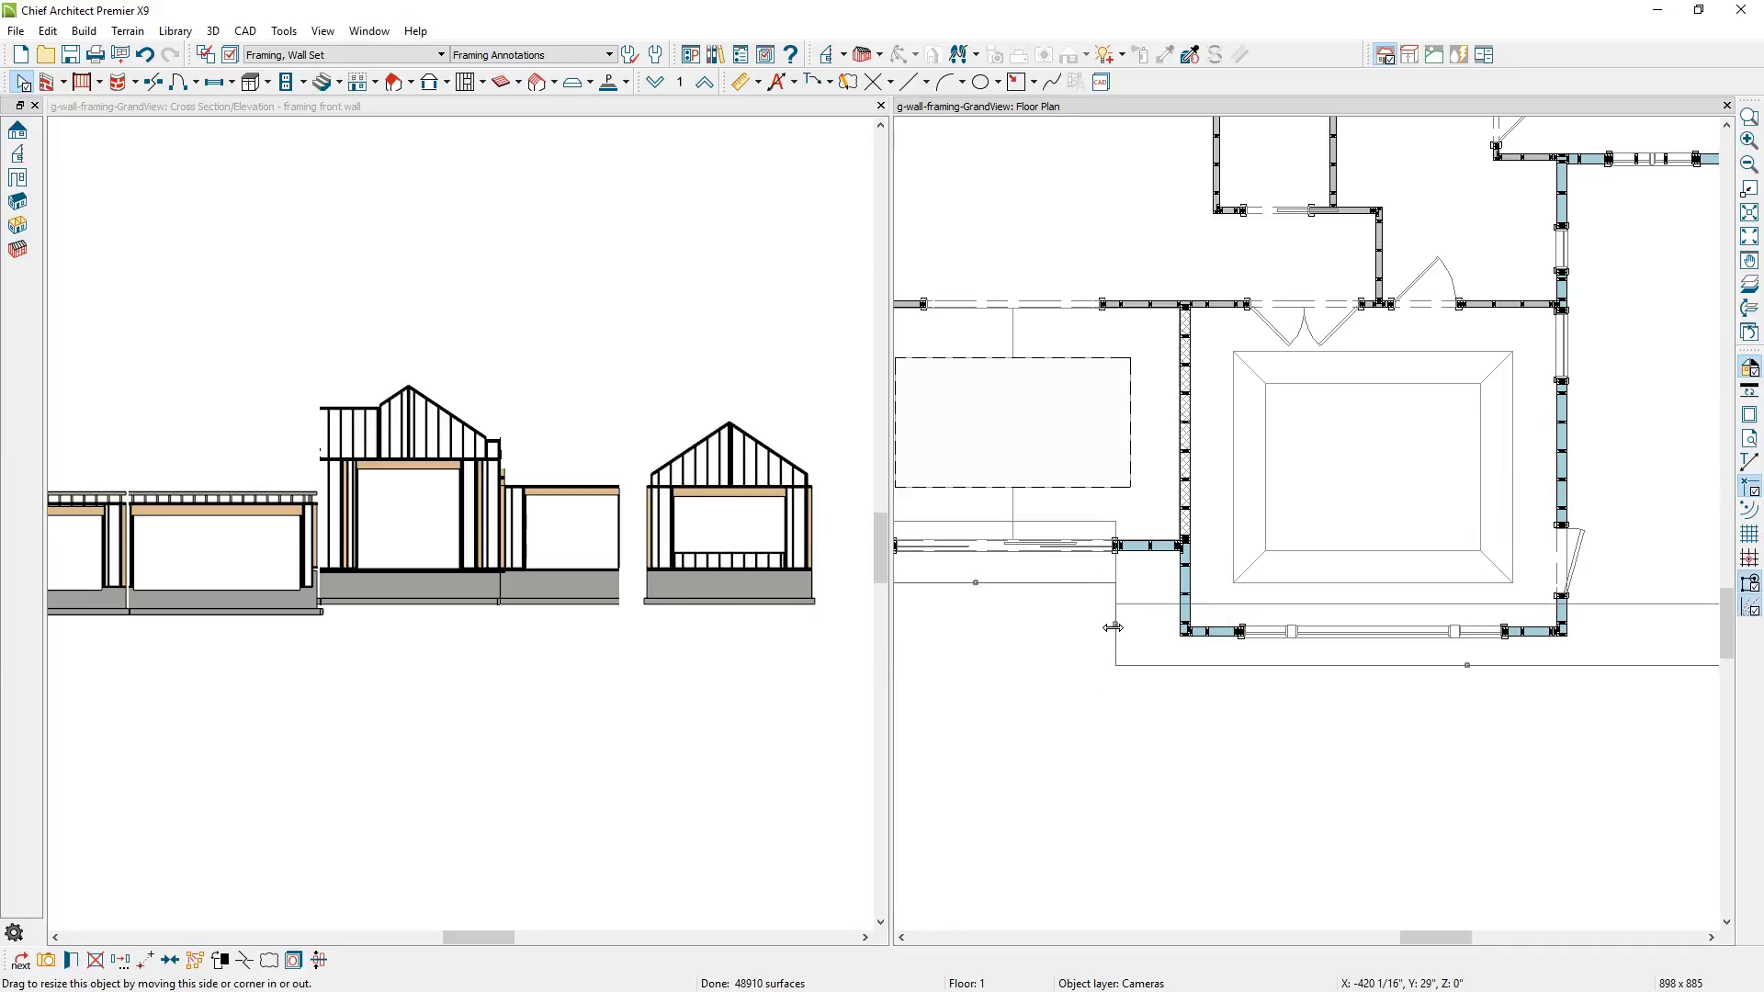
left_click_drag(1113, 628, 1176, 630)
Break the section line at the tray ceiling room's right wall and jog its last segment back to just outside the recessed wall on the far right.
scroll(1268, 571, "right", 5)
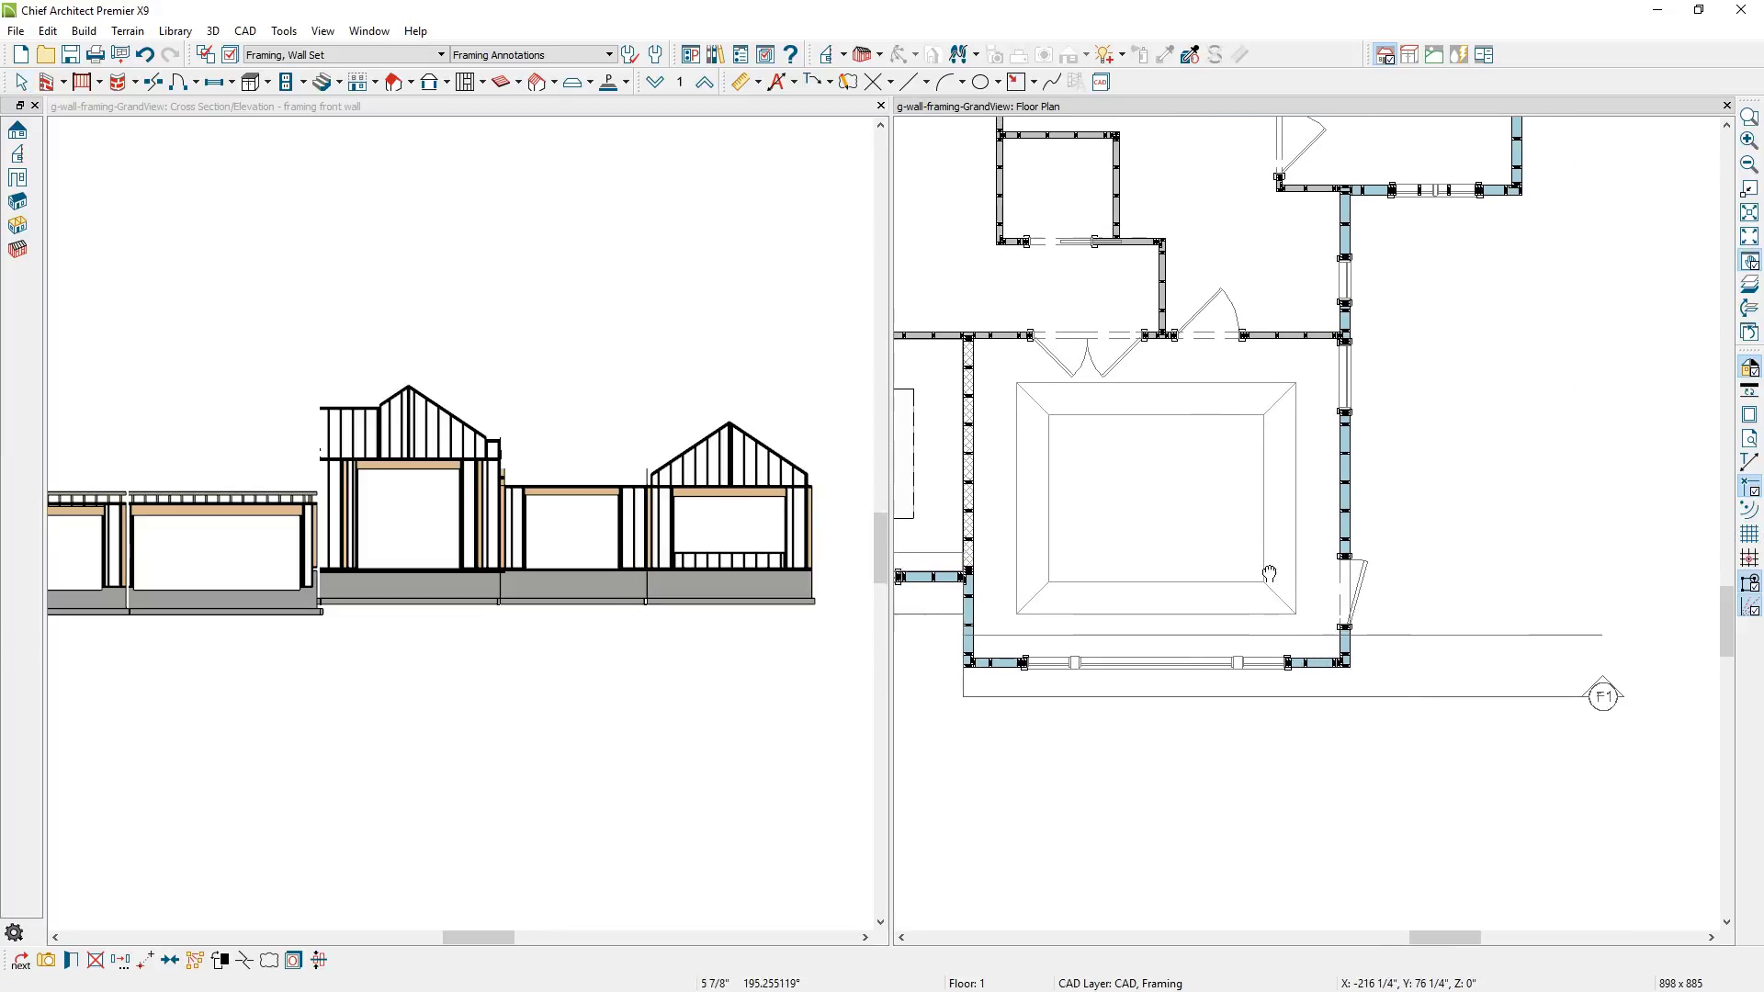
left_click(1358, 698)
left_click_drag(1460, 635, 1460, 222)
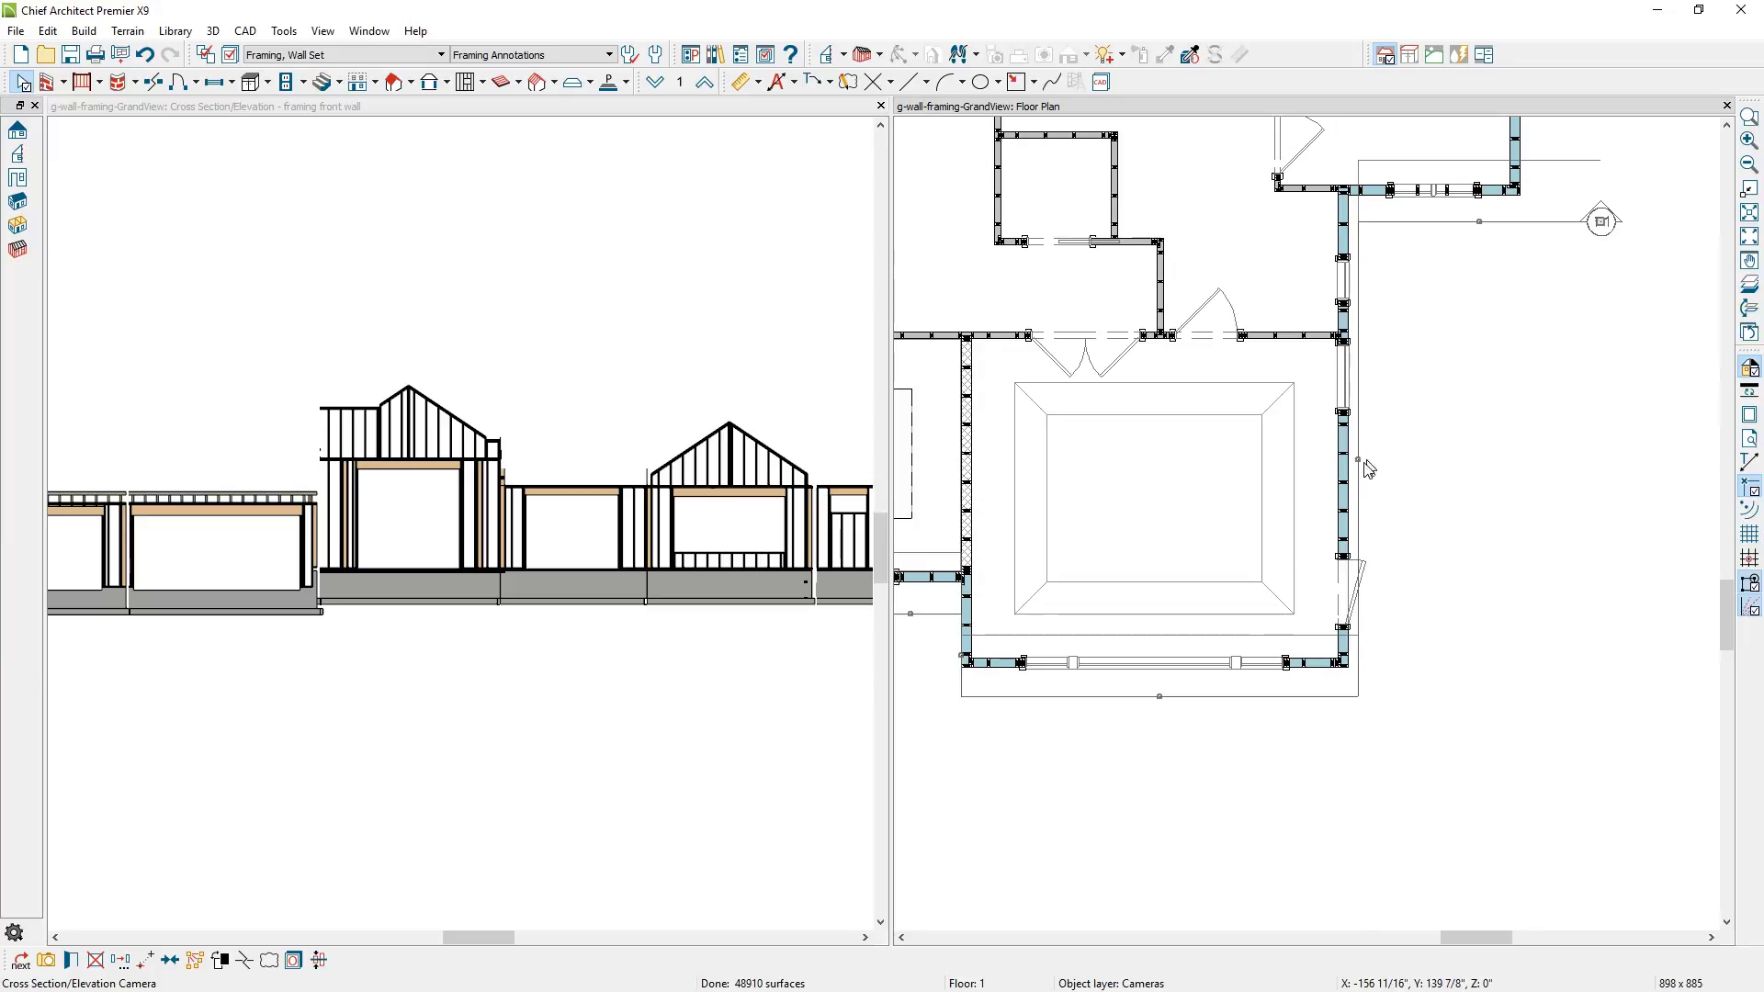
left_click_drag(1359, 464, 1348, 462)
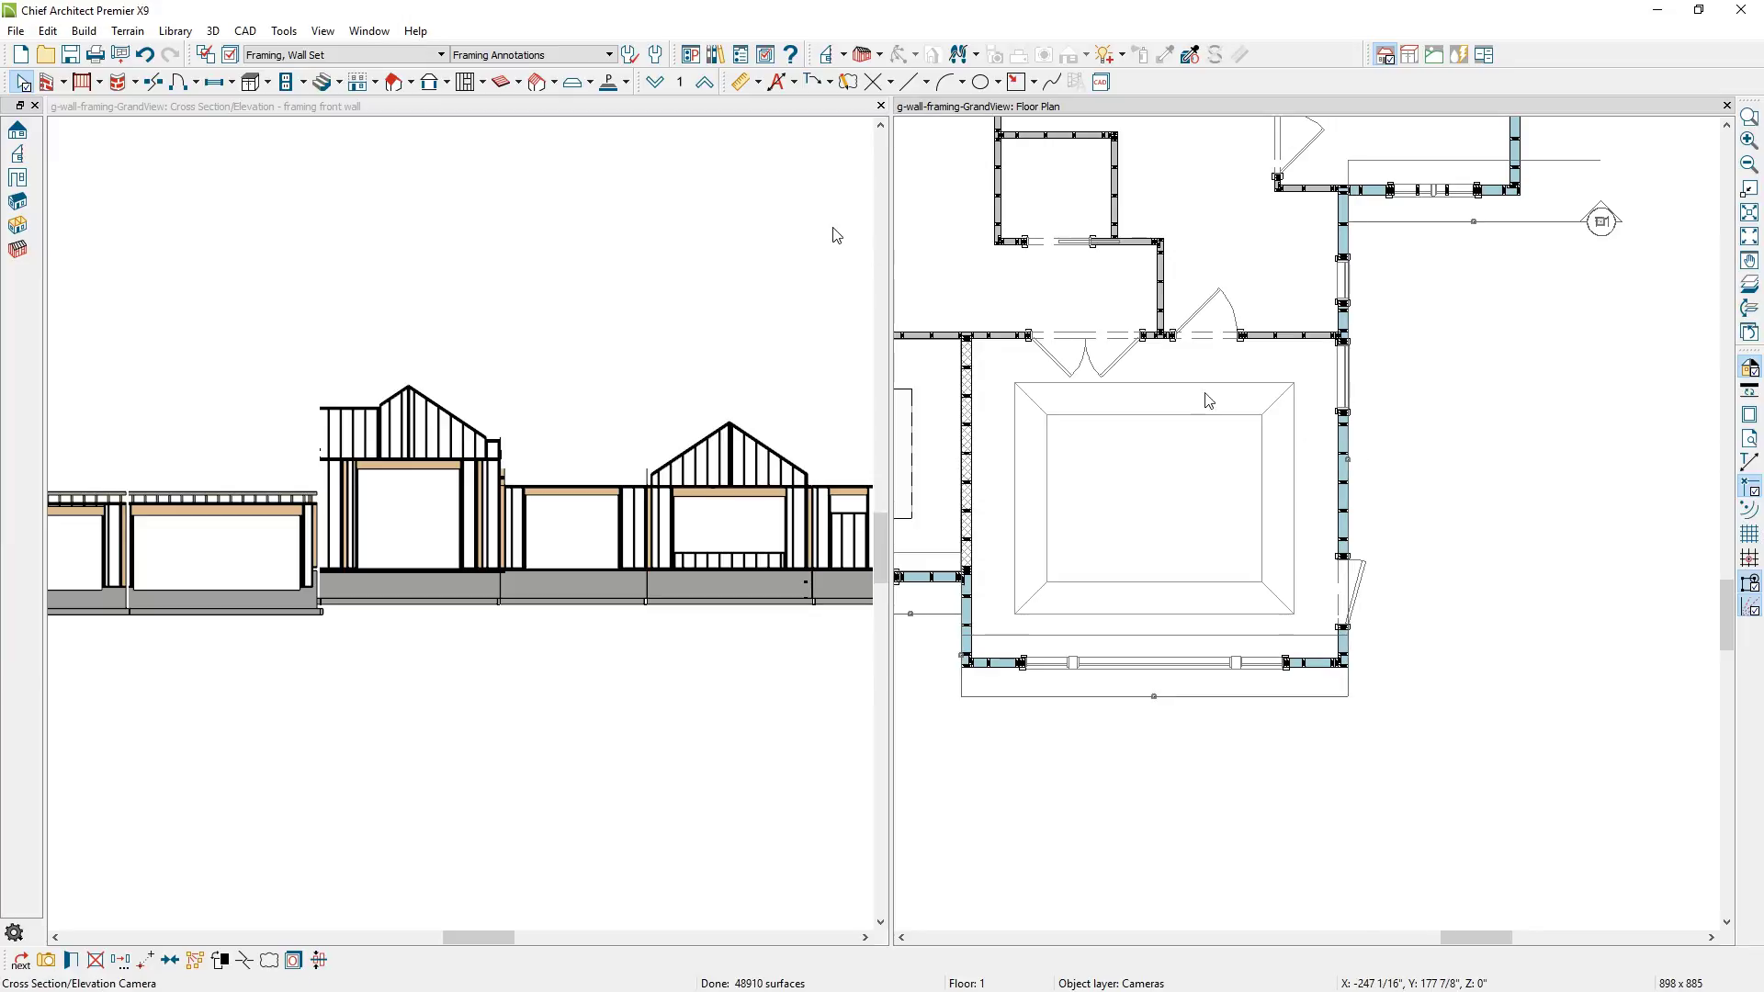
Maximize the section view and mask the framing above the garage walls with a filled rectangular polyline of about 196 sq ft, leaving "CAD, Framing" undisplayed.
double_click(767, 114)
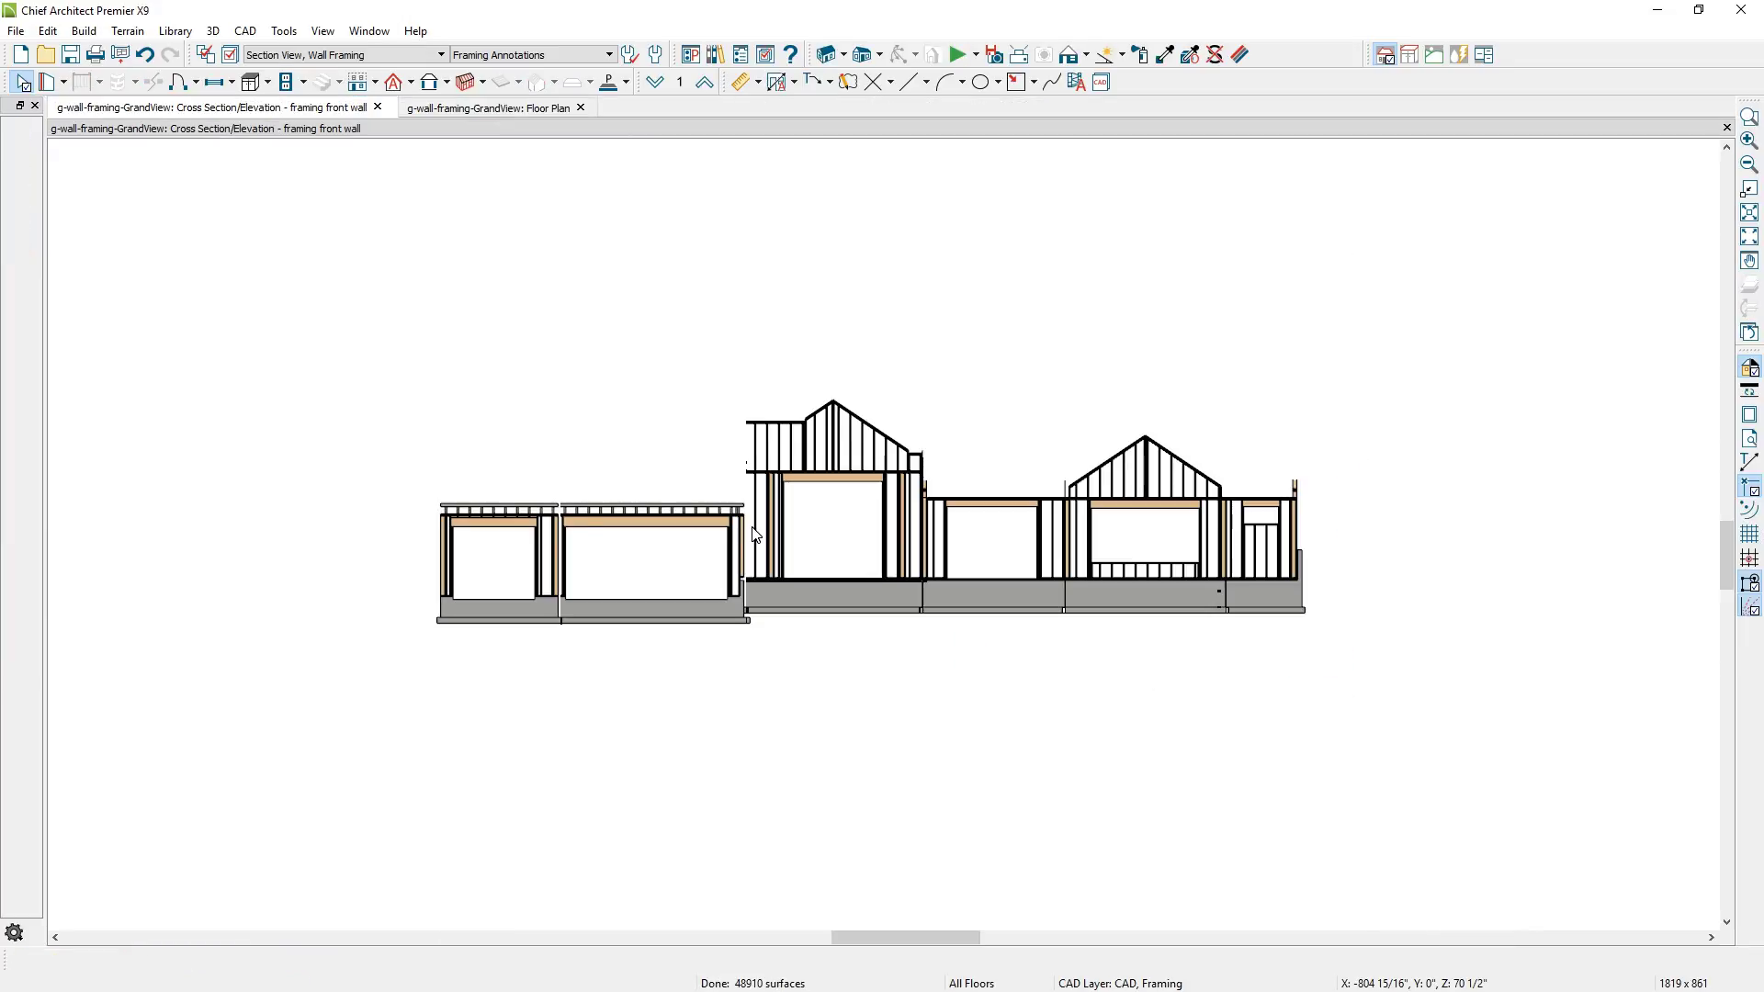
scroll(753, 535, "up", 2)
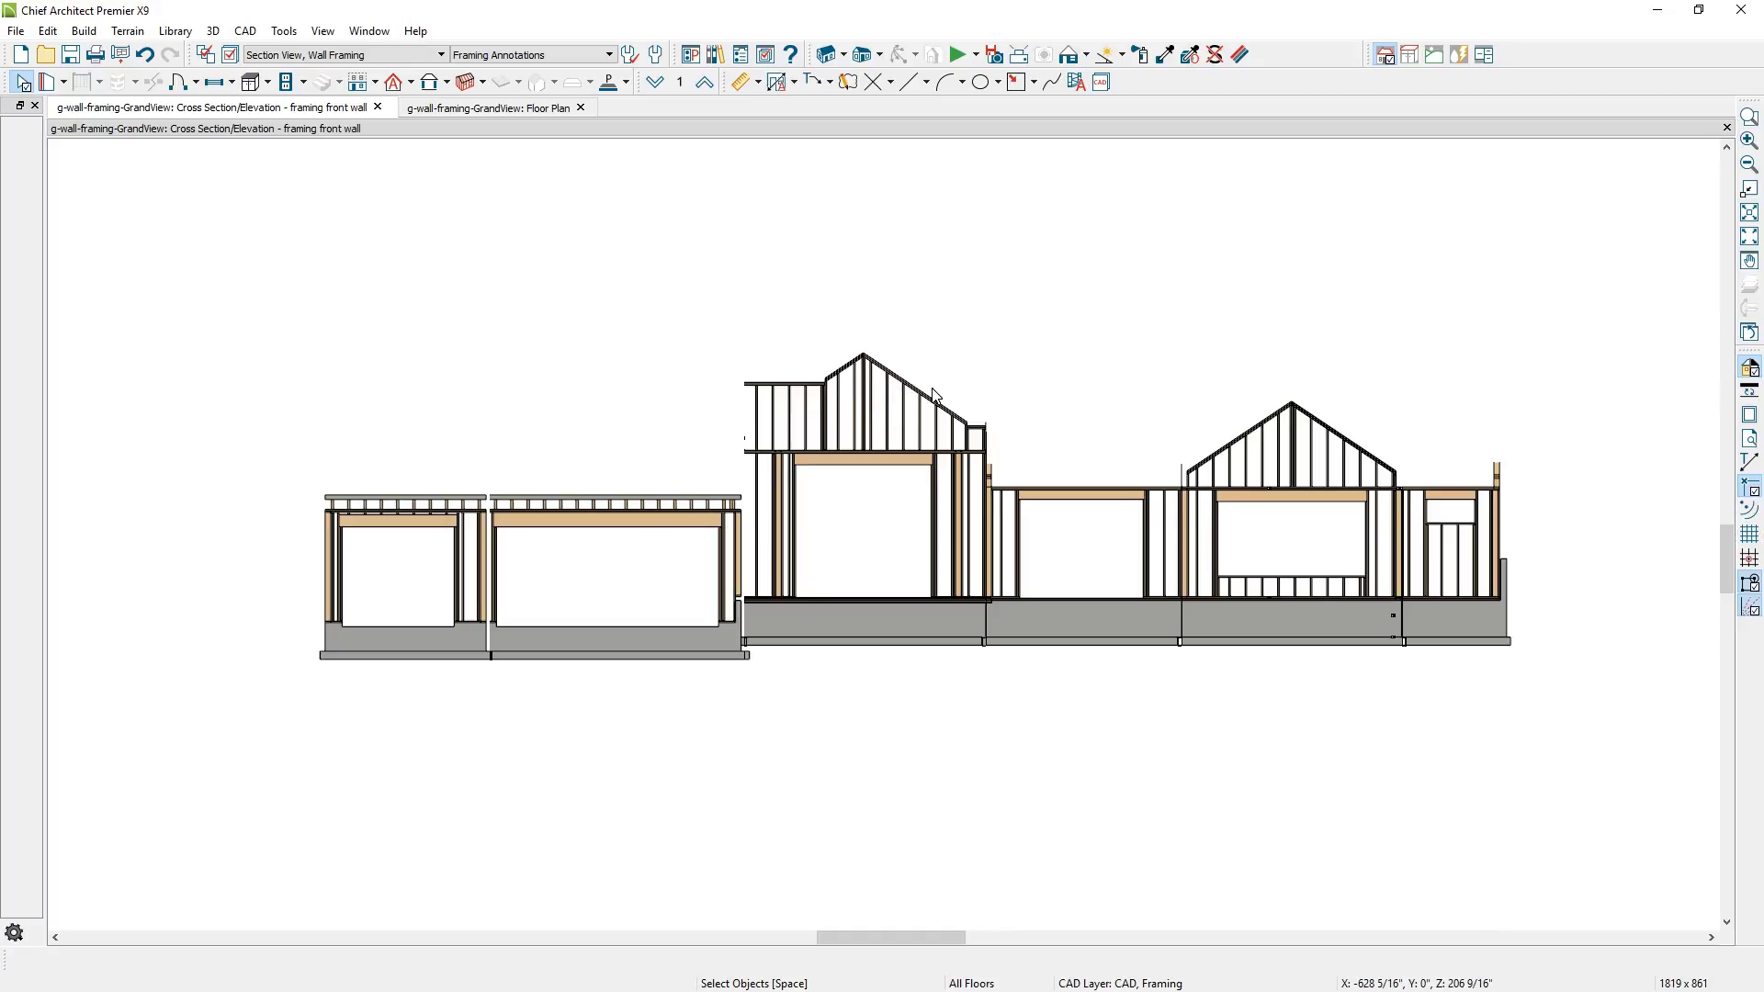
scroll(327, 532, "up", 4)
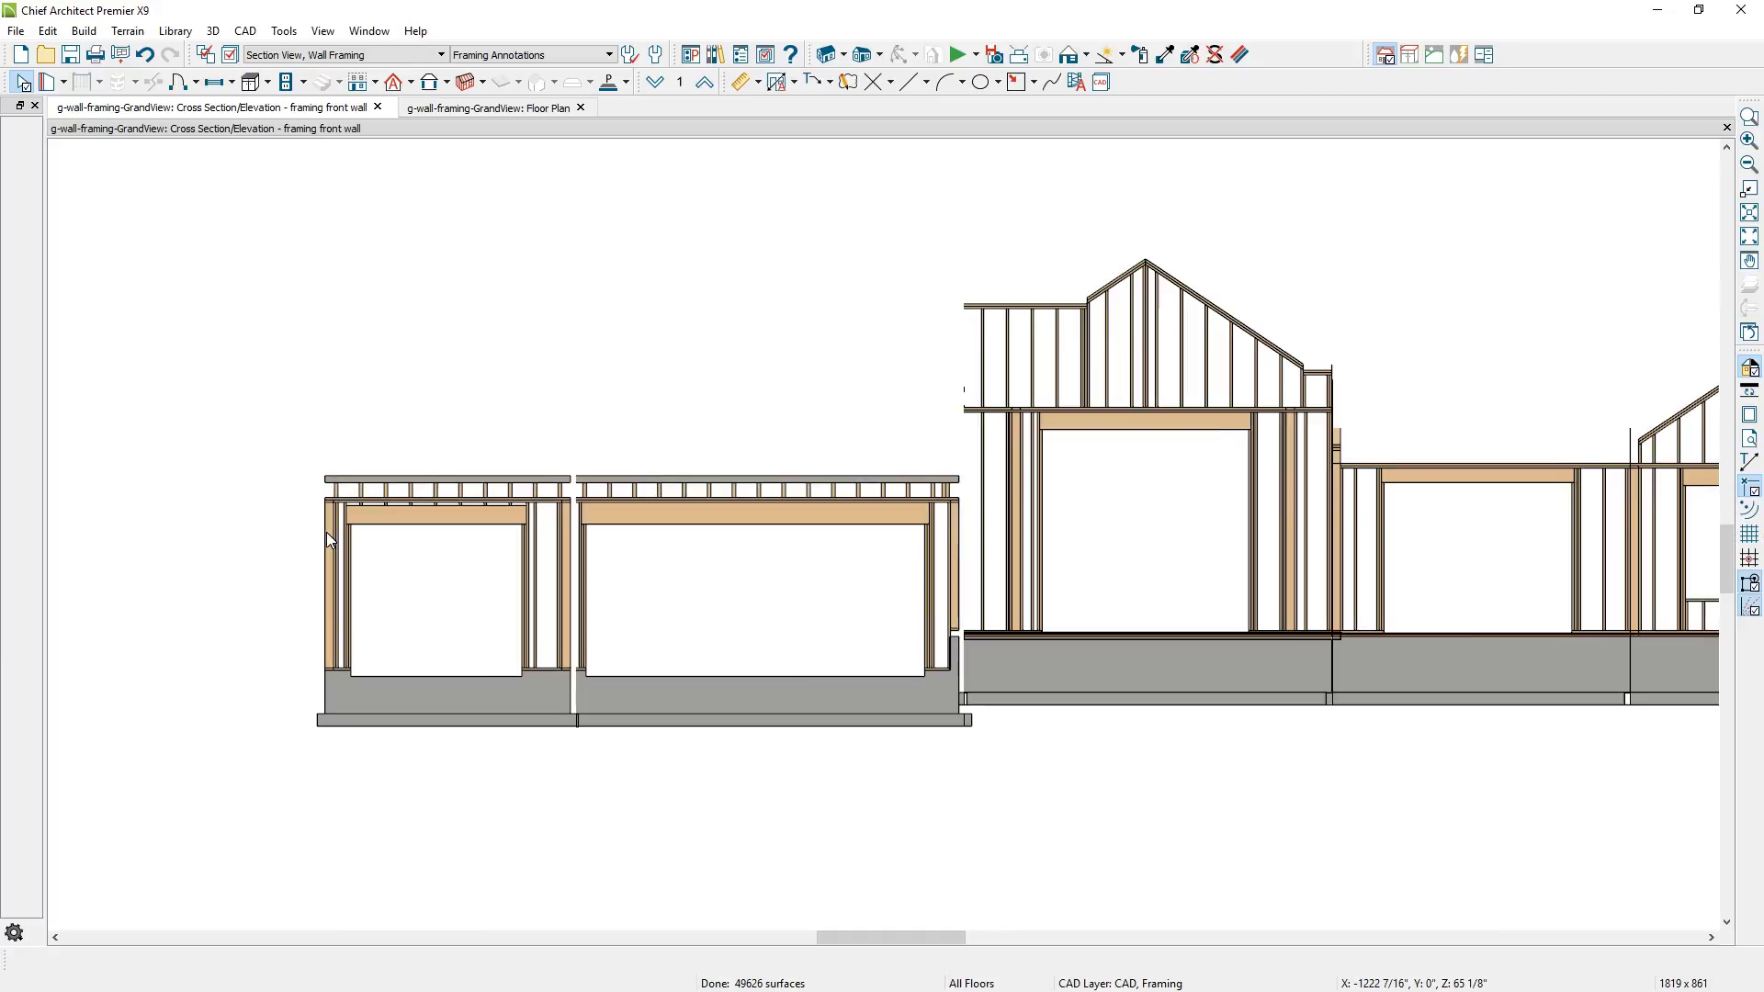
scroll(327, 532, "up", 1)
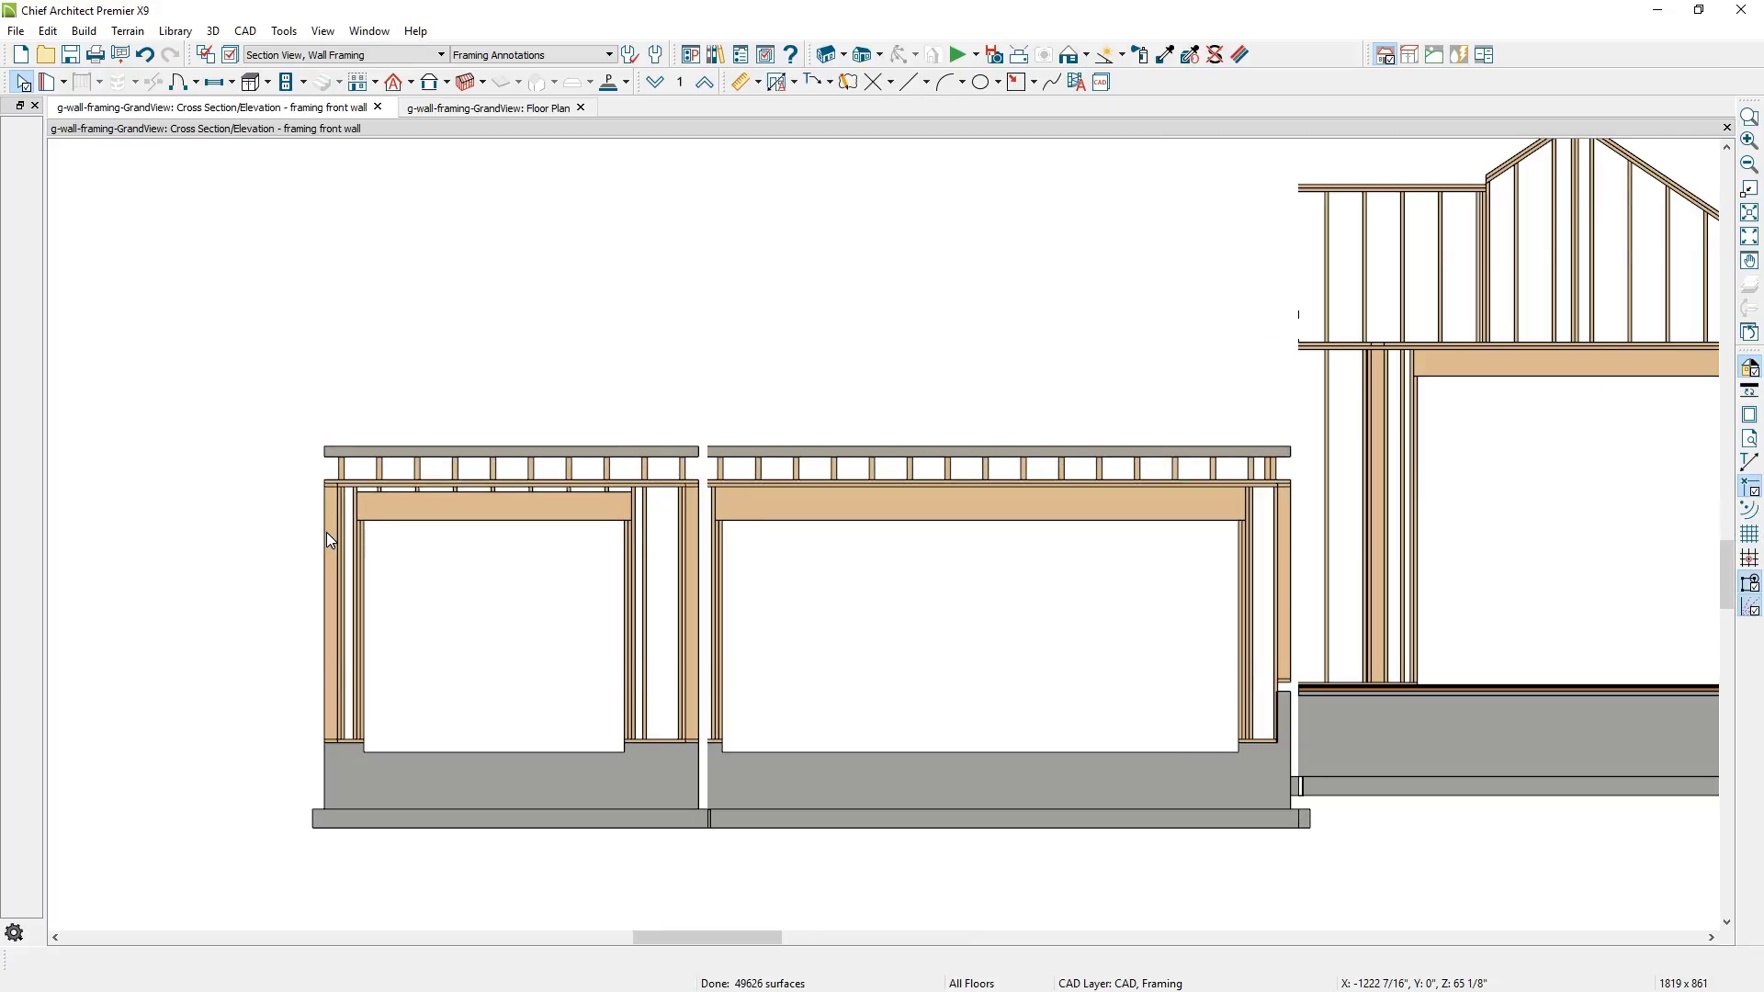
scroll(328, 532, "up", 1)
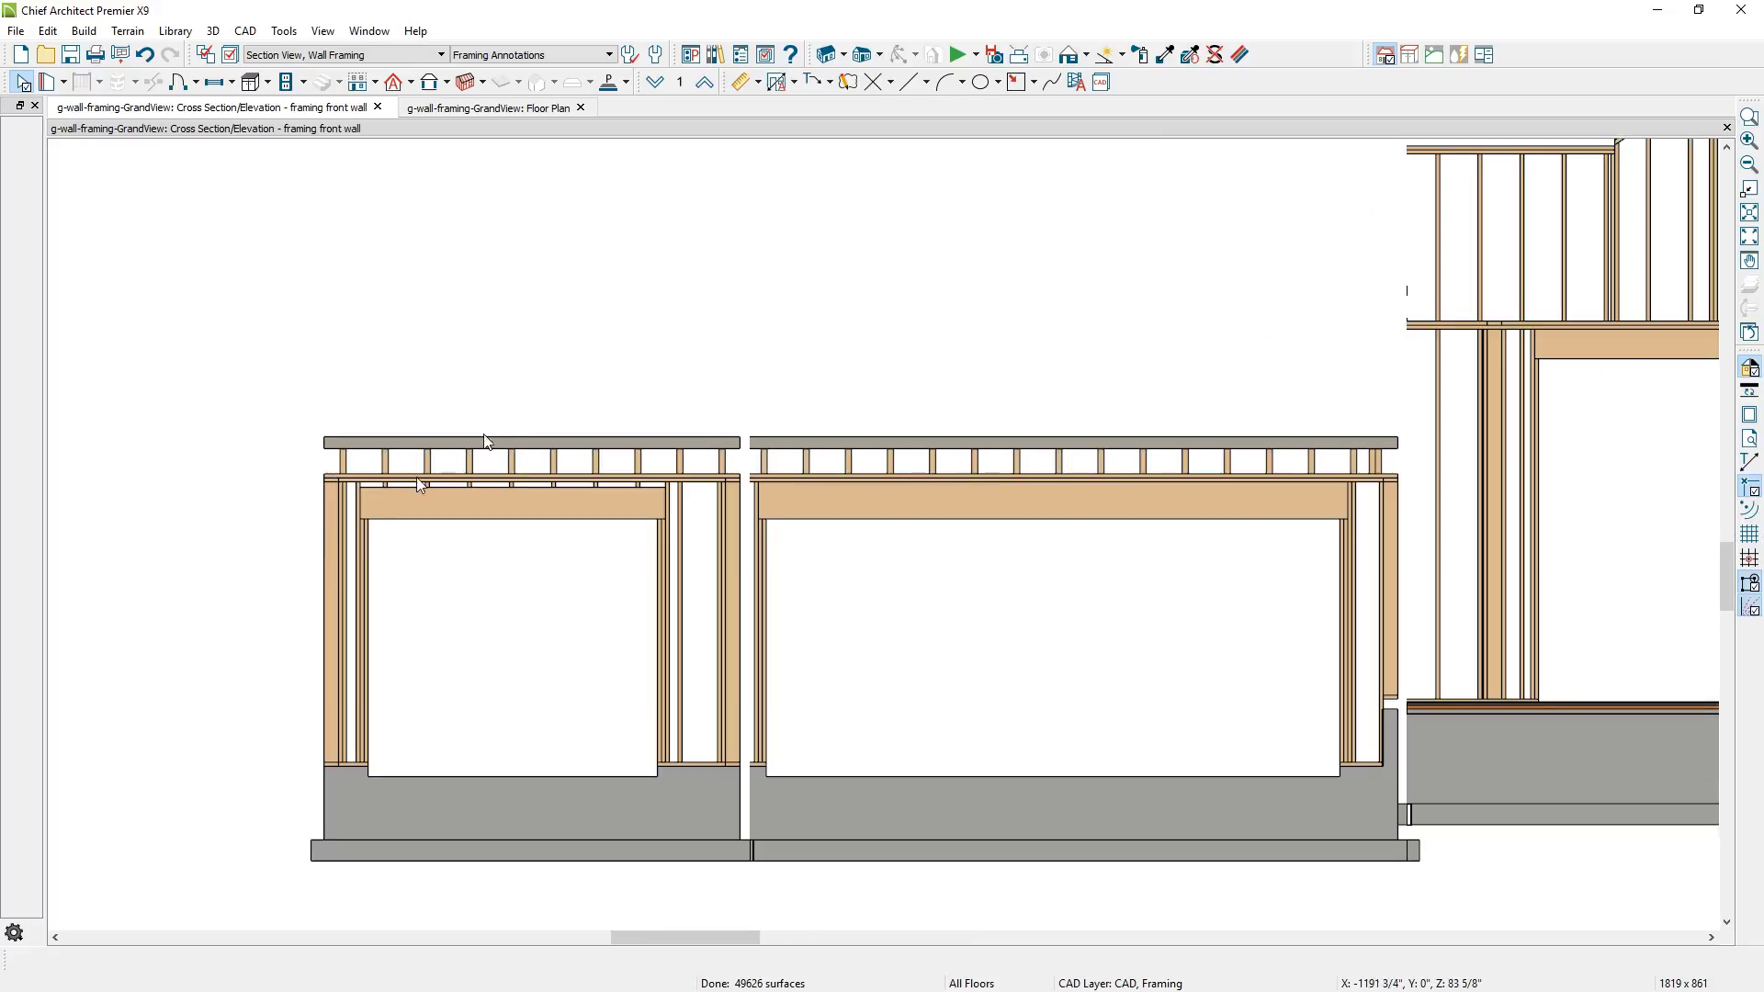
left_click(1015, 83)
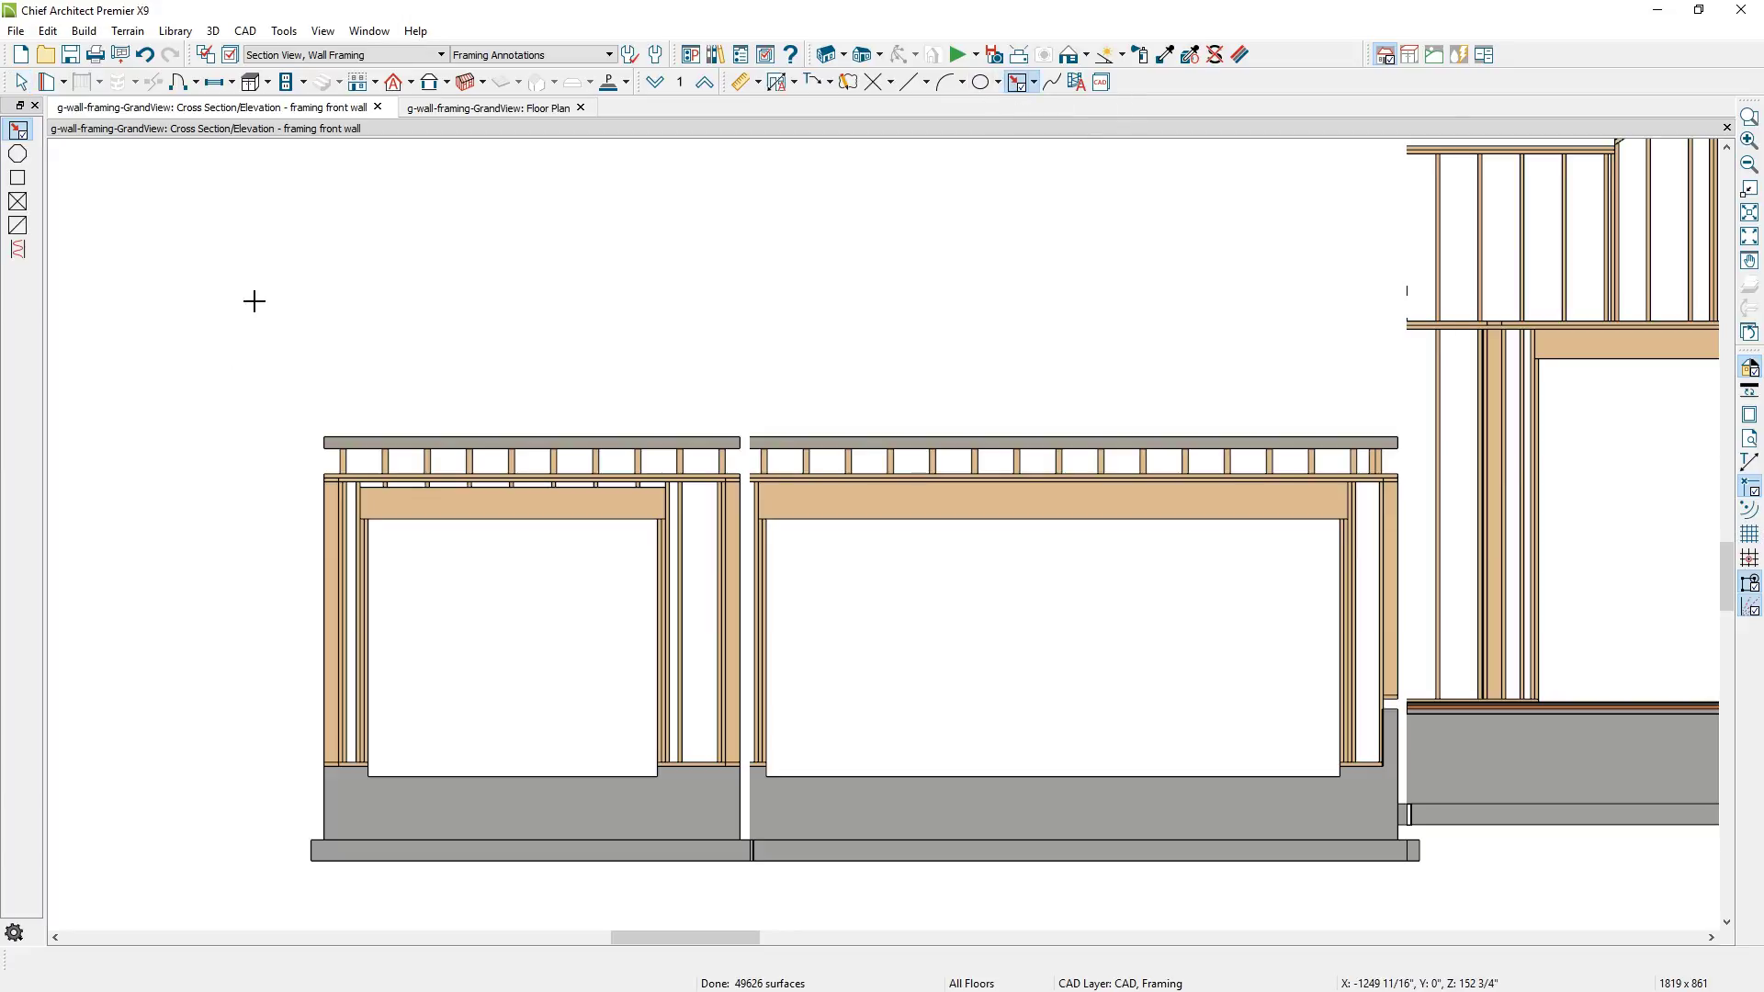
mouse_move(254, 302)
left_mouse_down()
mouse_move(323, 382)
mouse_move(1340, 424)
mouse_move(1409, 437)
mouse_move(1421, 465)
mouse_move(1395, 474)
left_mouse_up()
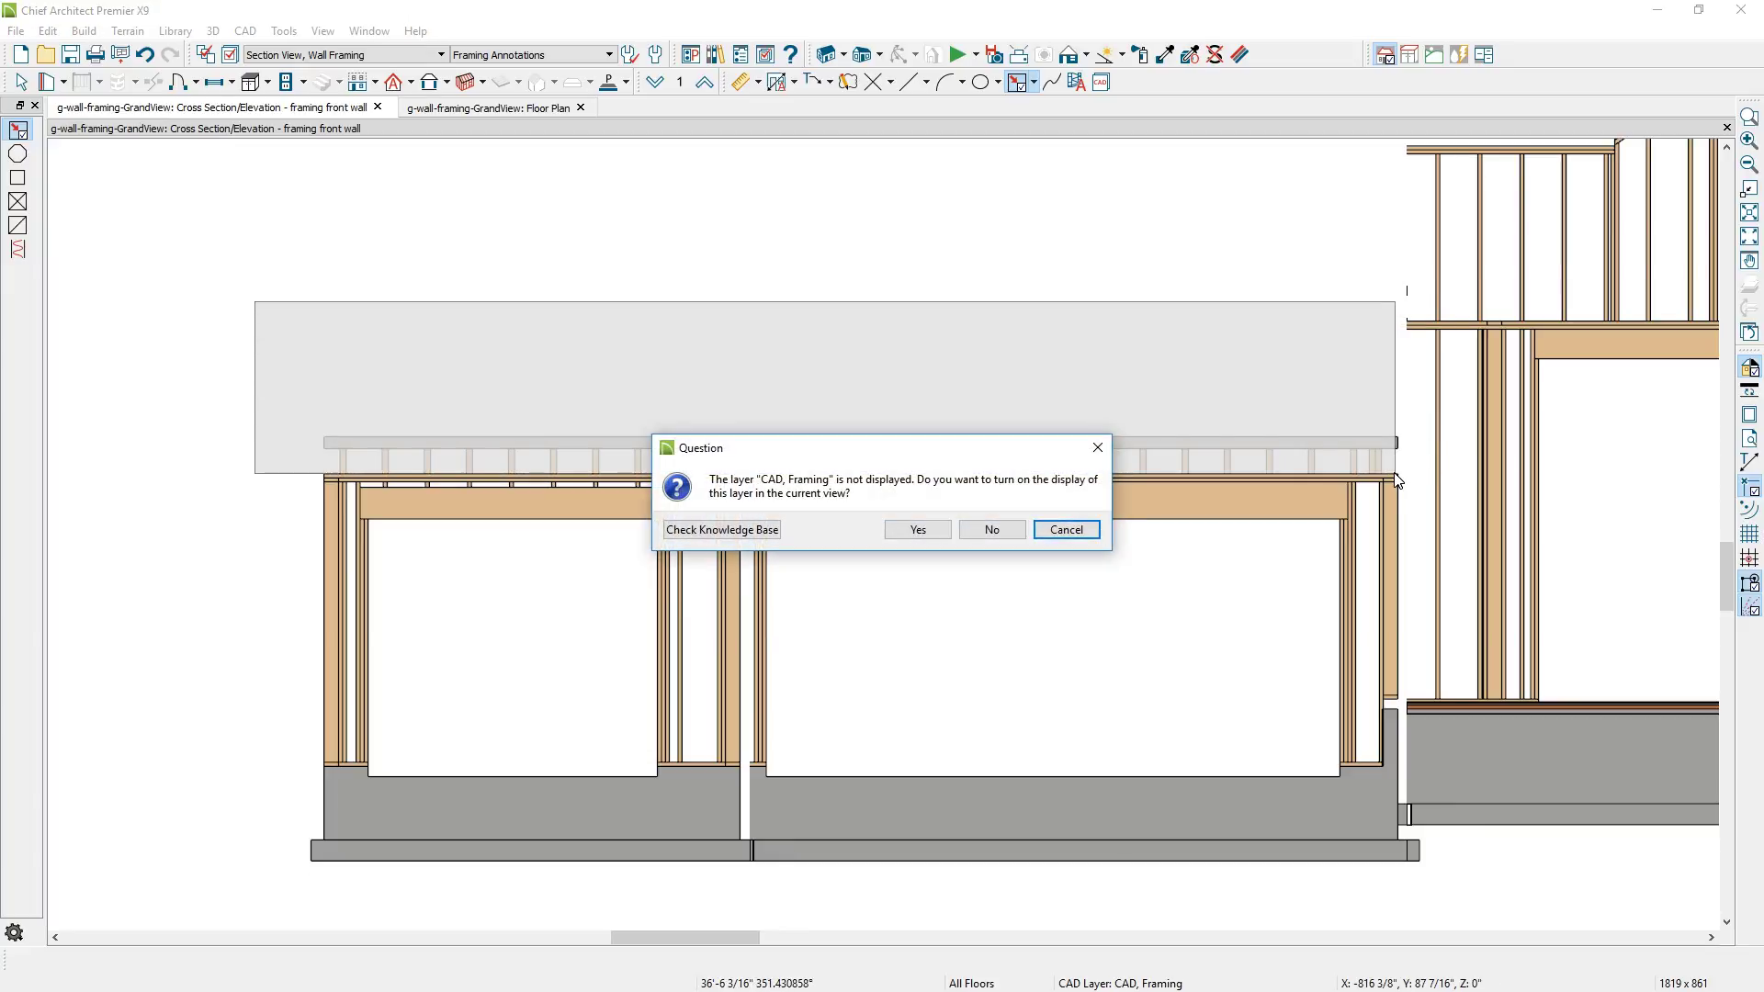
left_click(992, 538)
Set the line color of the masking polyline above the garage walls to white.
left_click(987, 306)
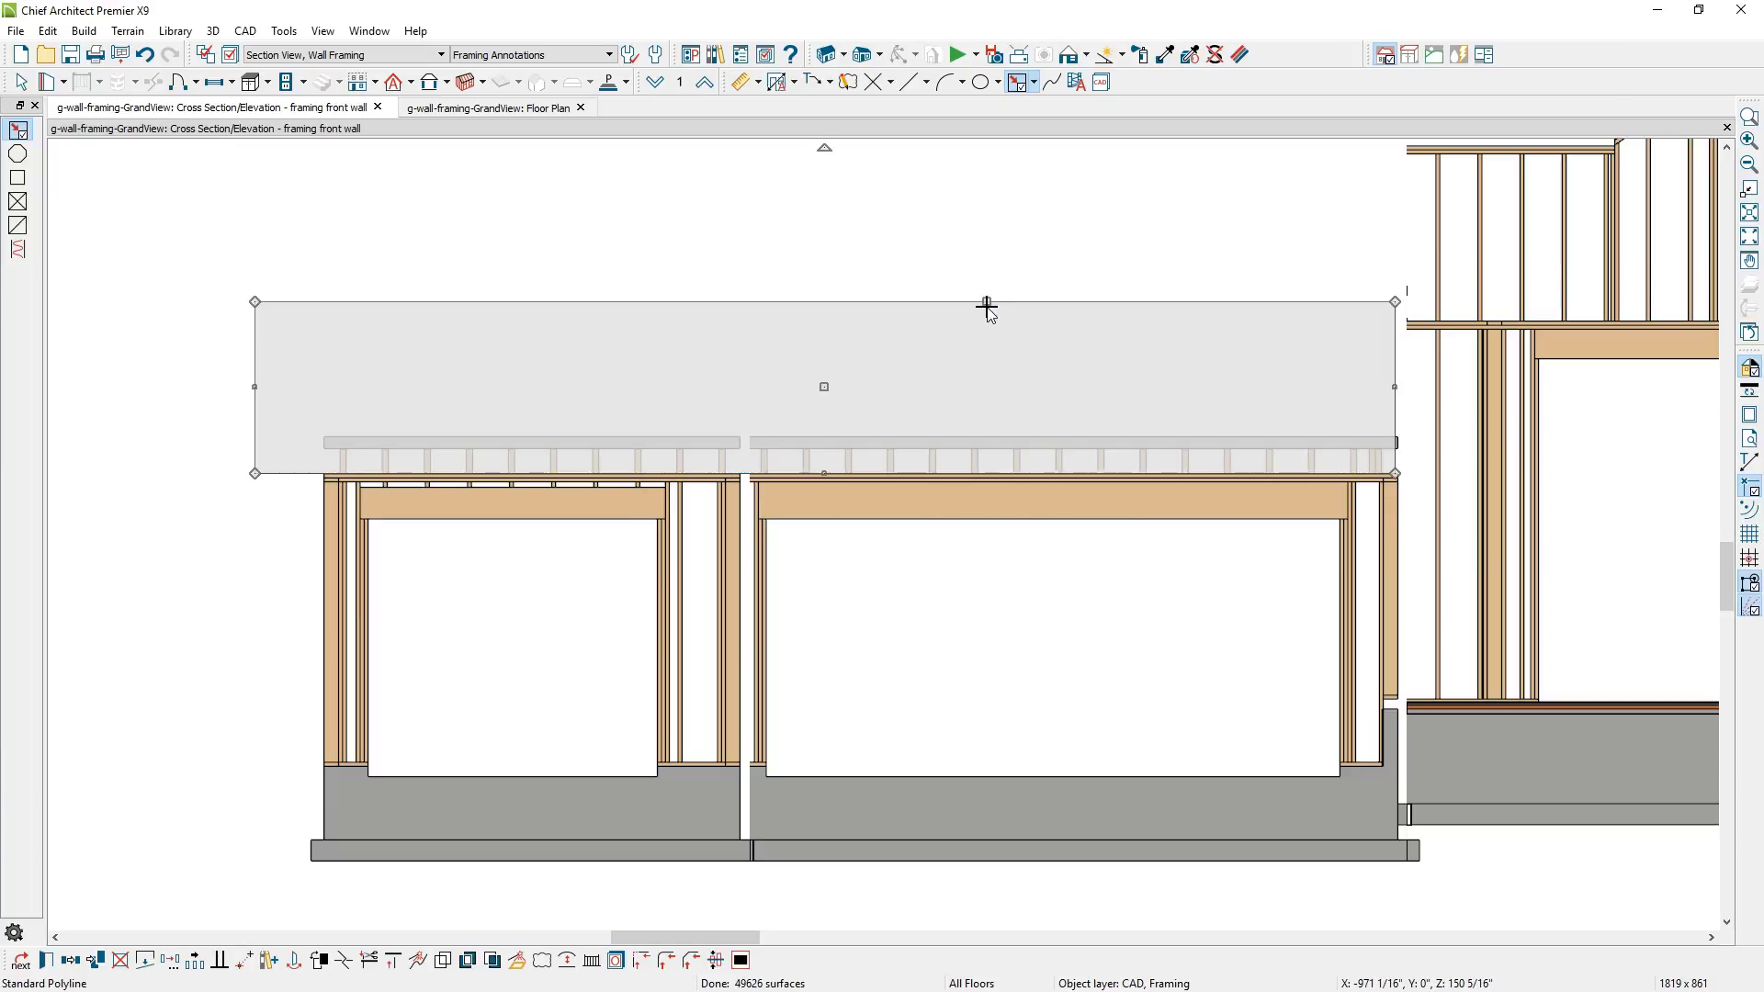
double_click(987, 307)
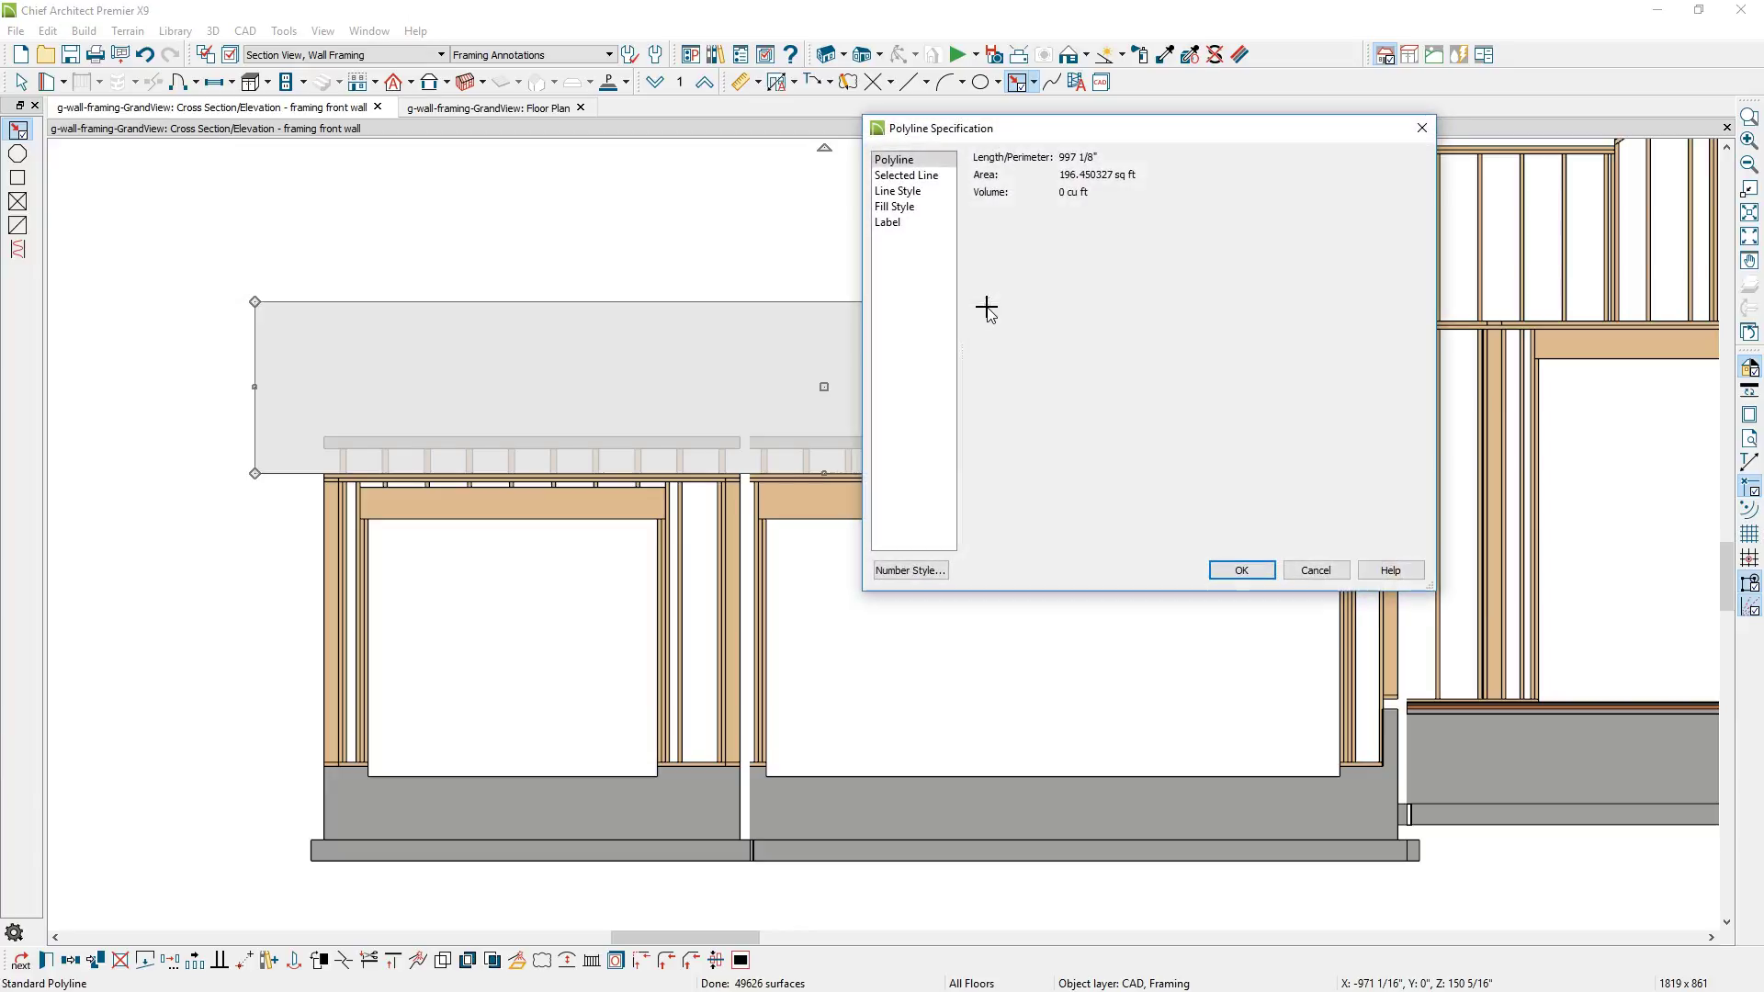
left_click(936, 190)
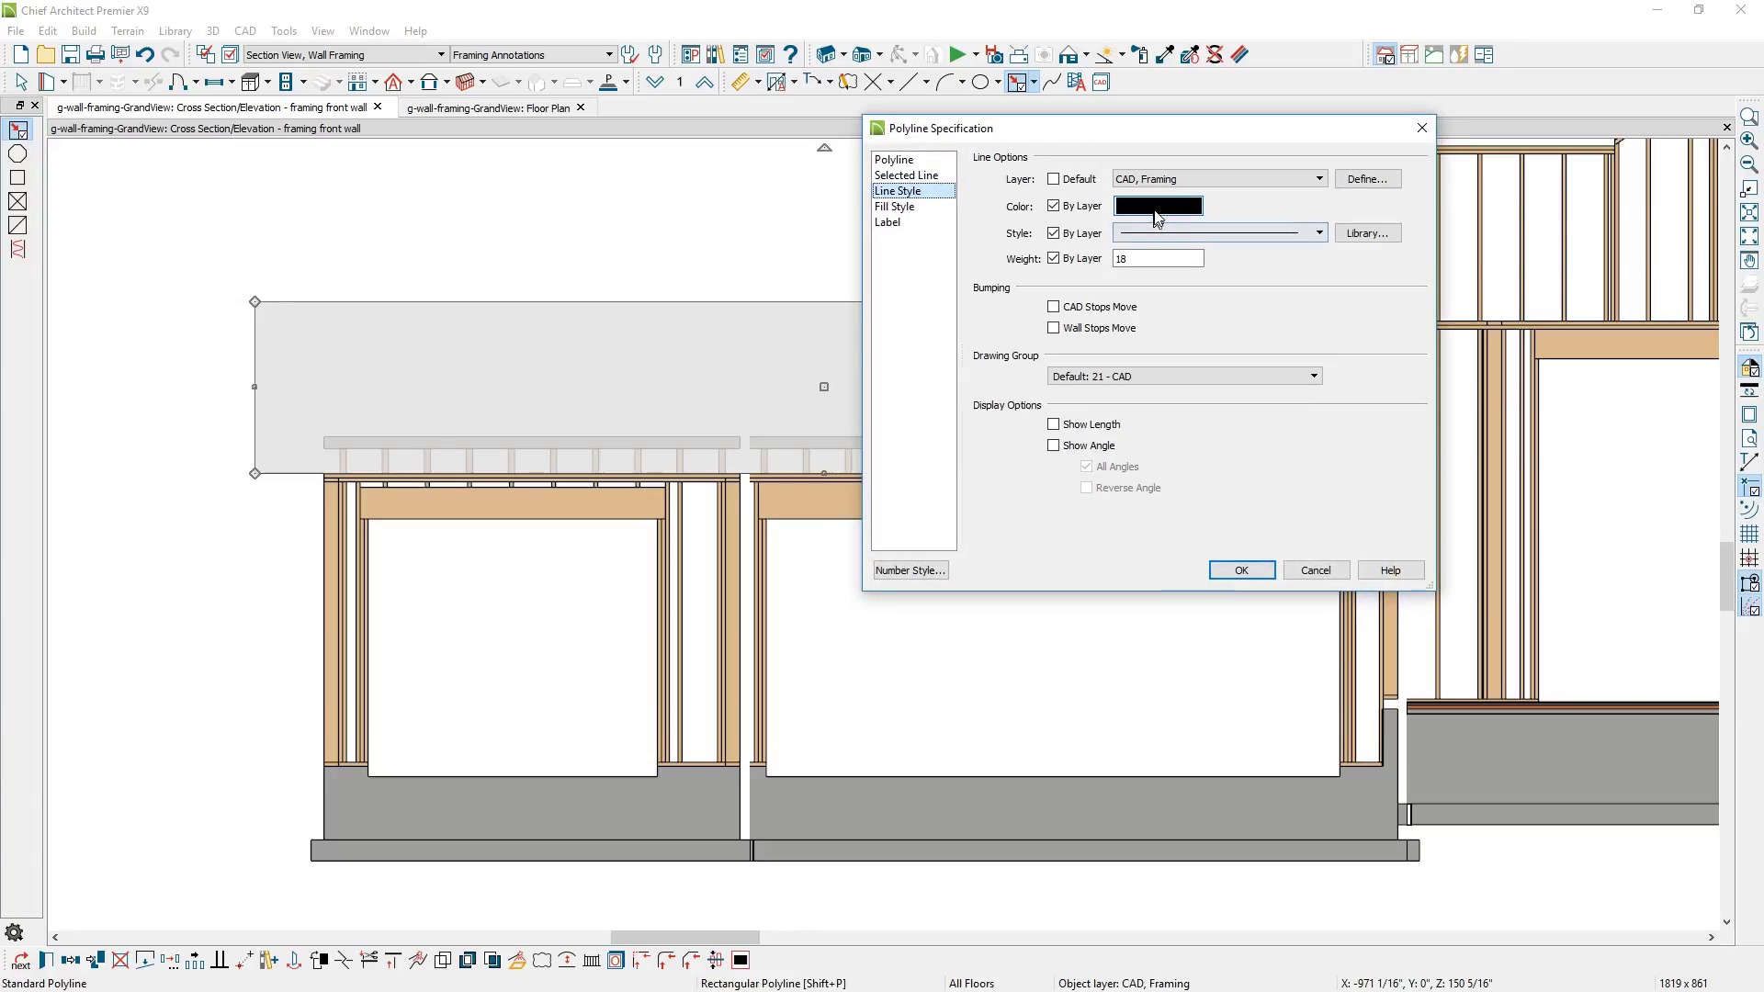
left_click(1157, 213)
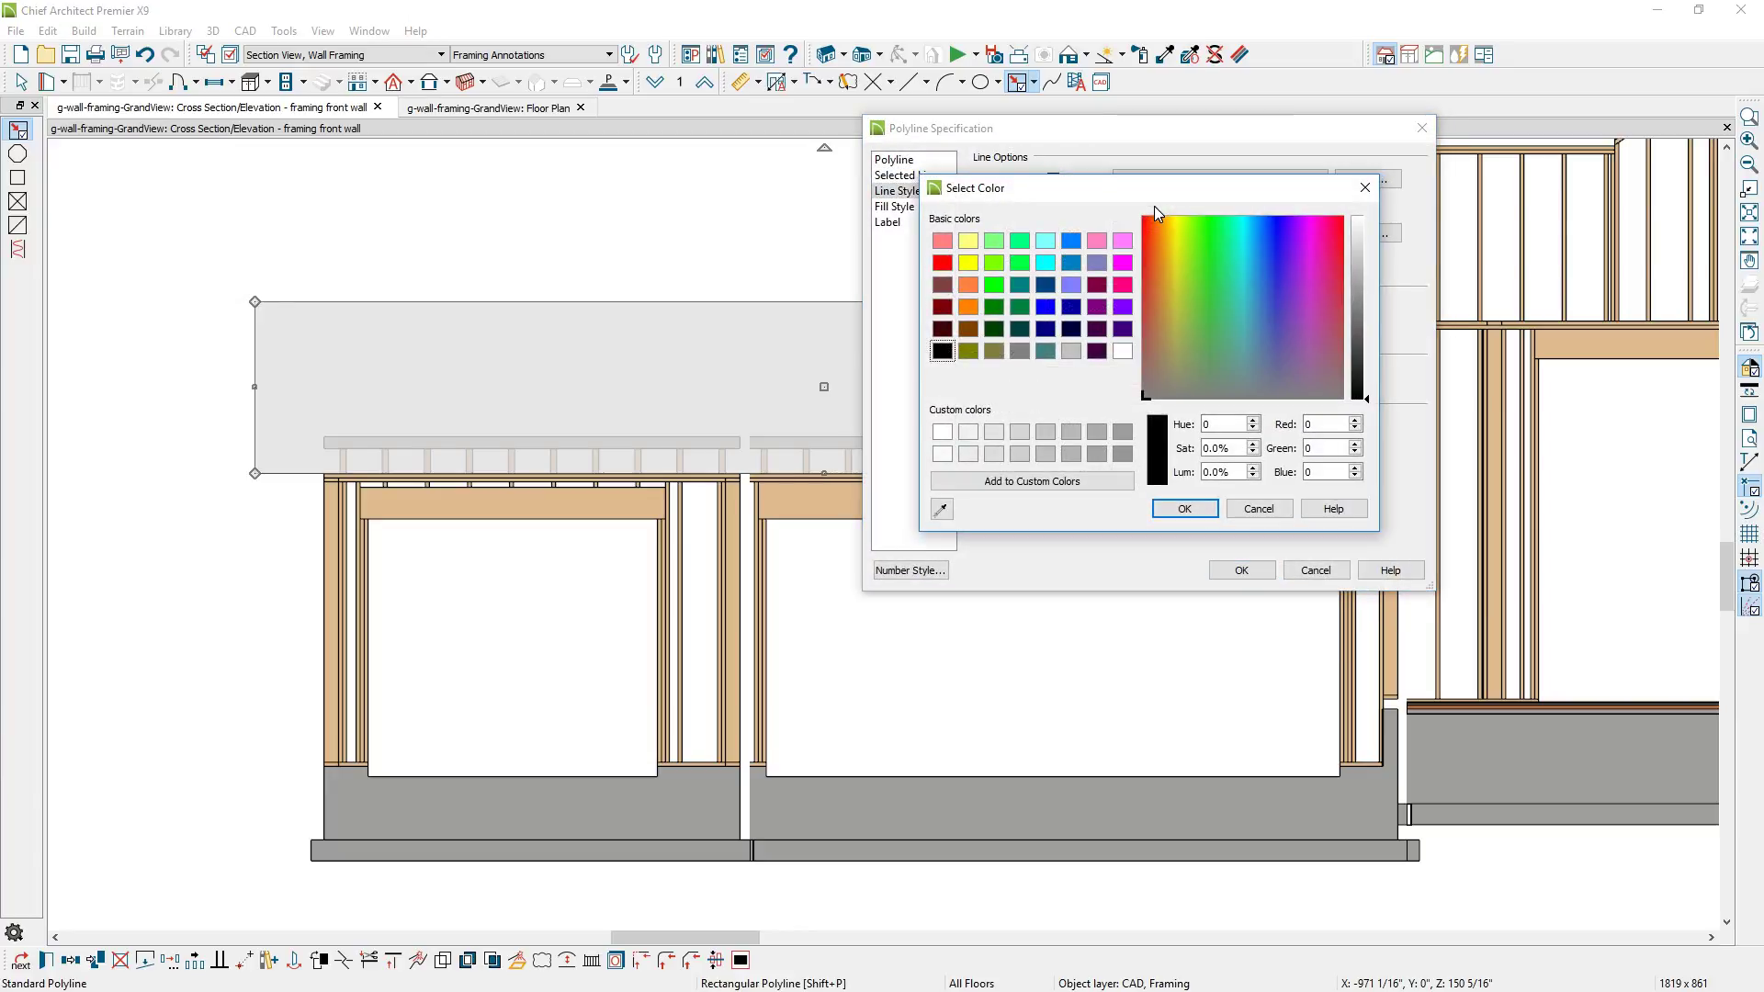
left_click(1122, 350)
left_click(1183, 509)
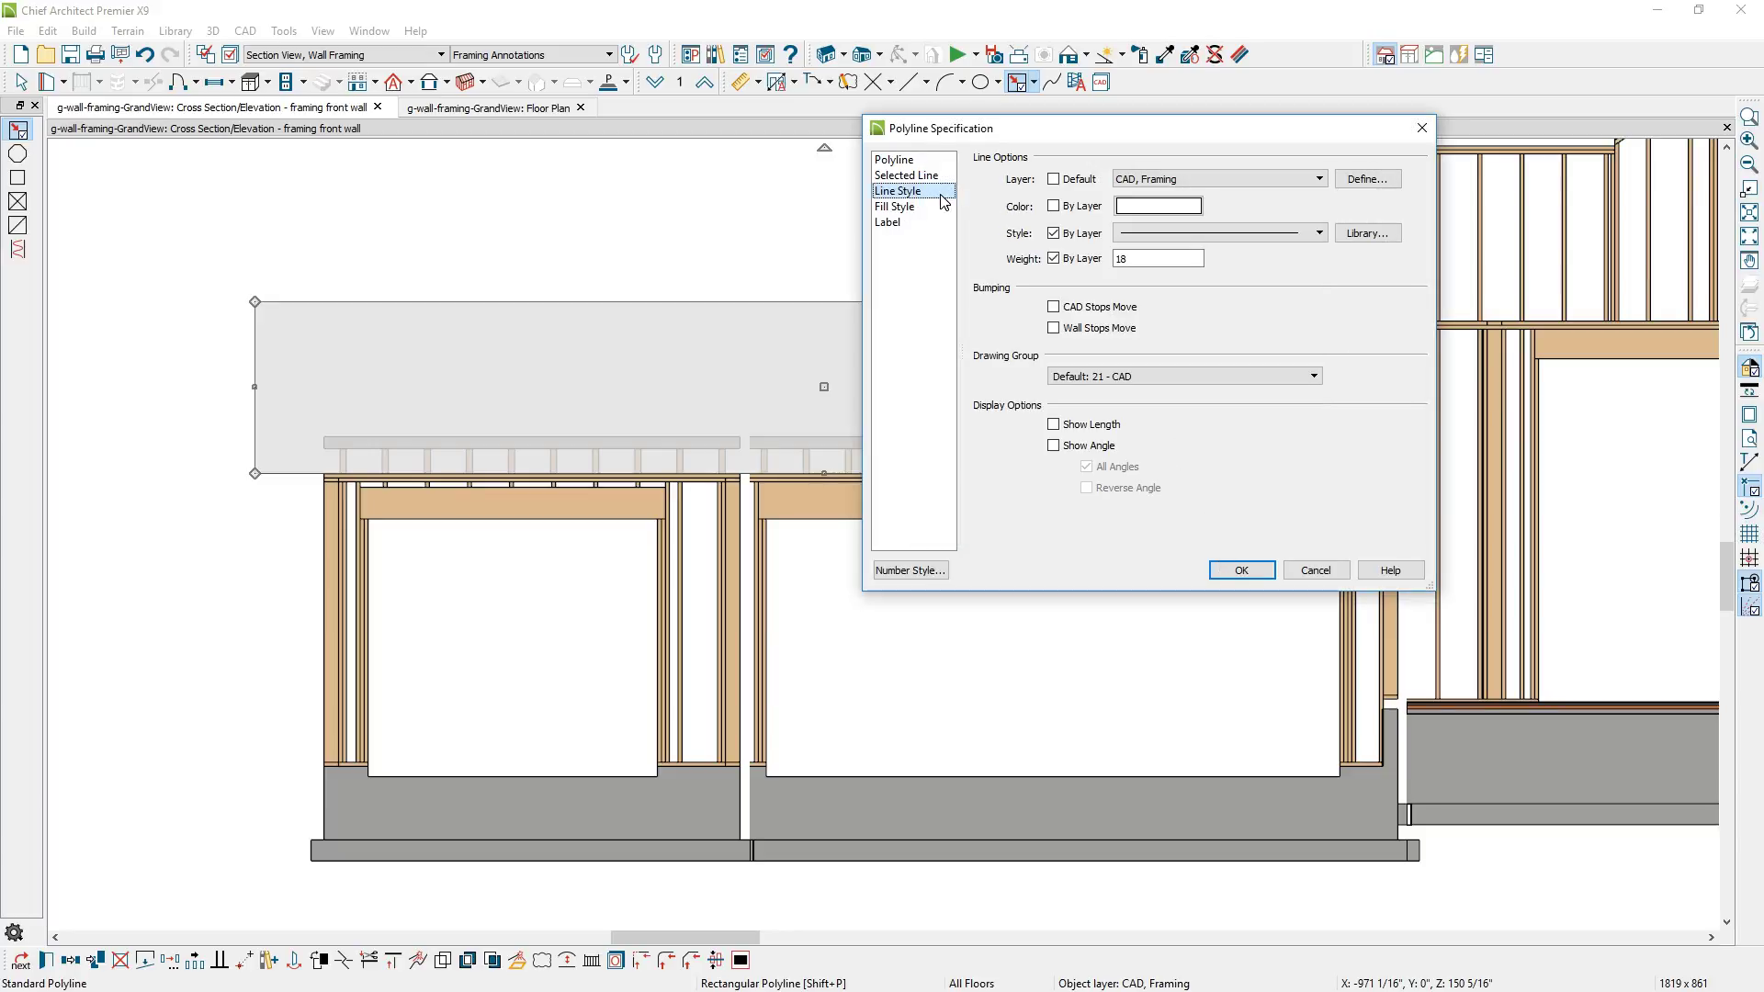
Give the masking polyline a solid white fill and apply the specification.
left_click(918, 208)
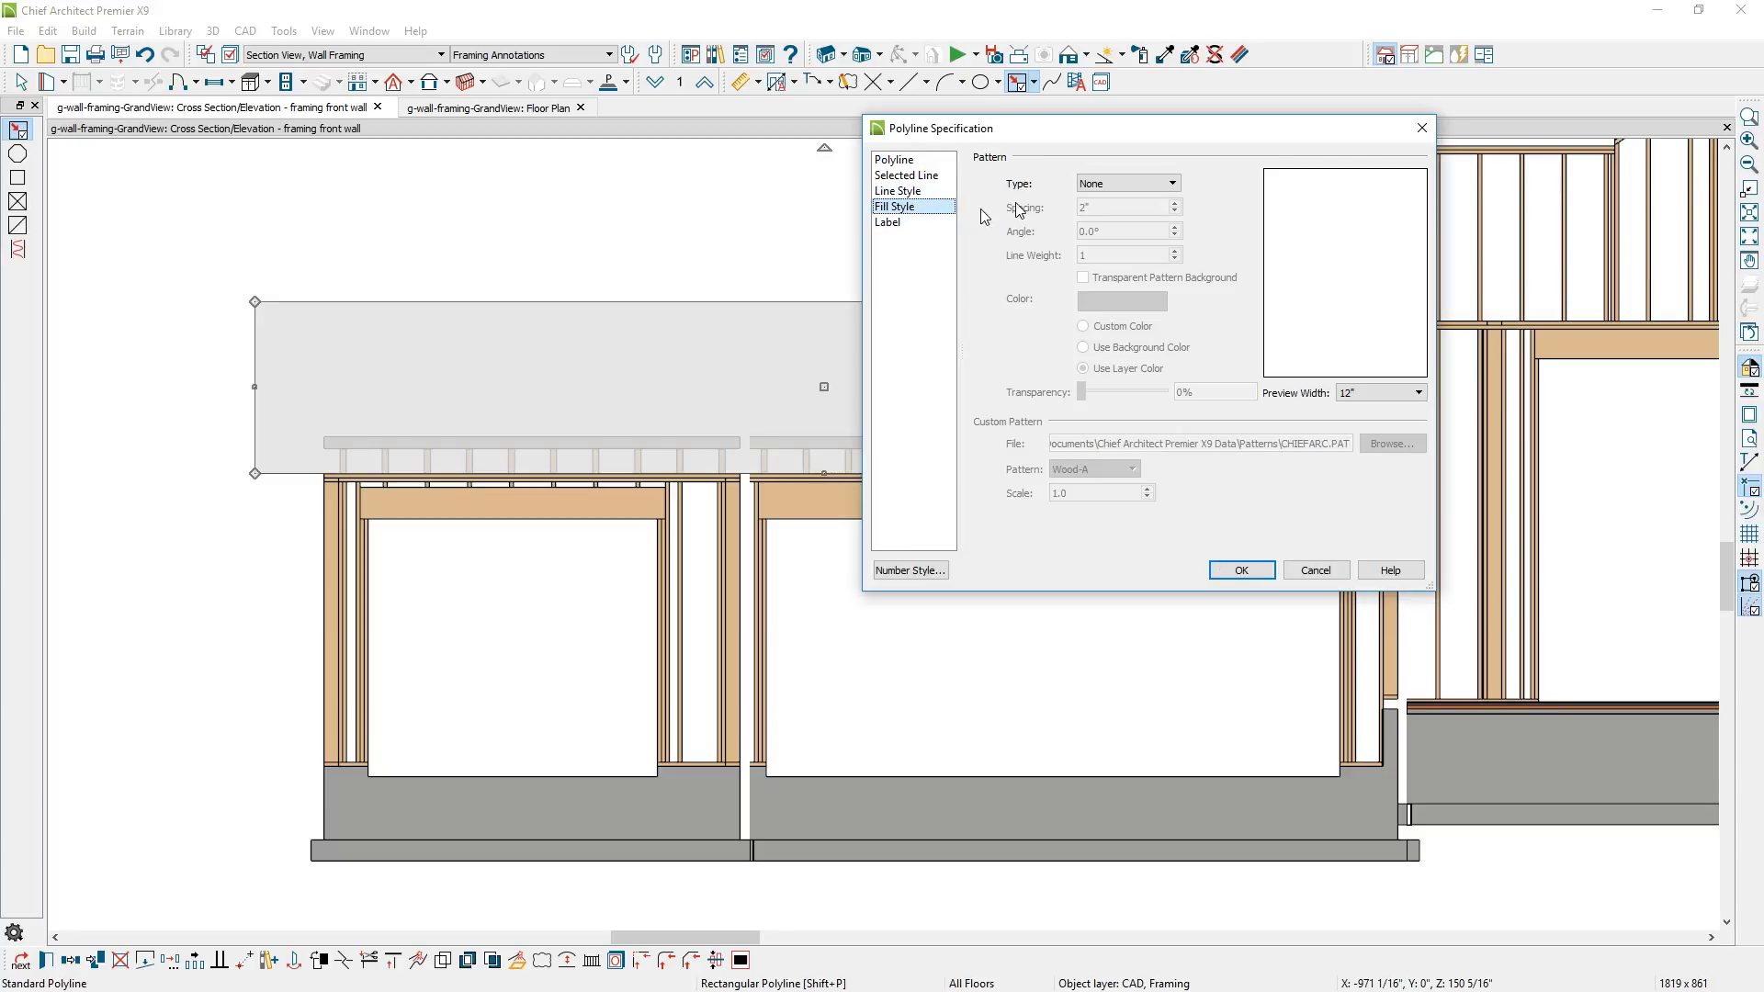
left_click(1110, 185)
left_click(1113, 215)
left_click(1122, 301)
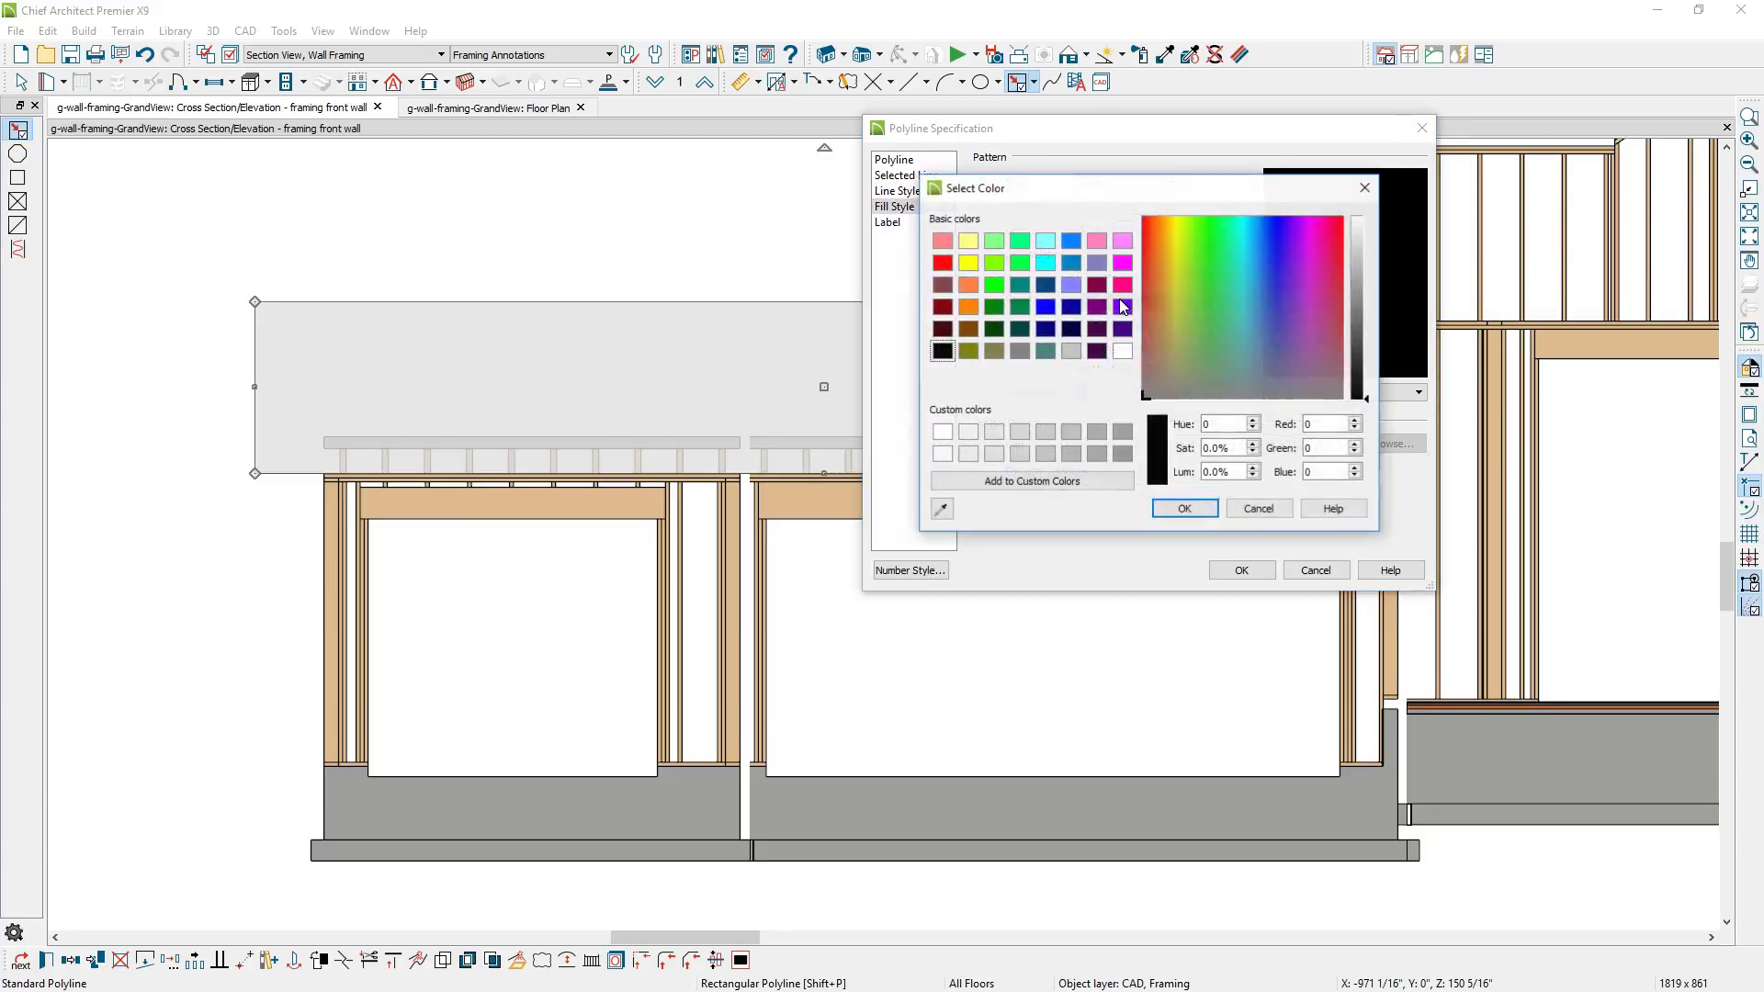
left_click(943, 431)
left_click(1184, 508)
left_click(1241, 570)
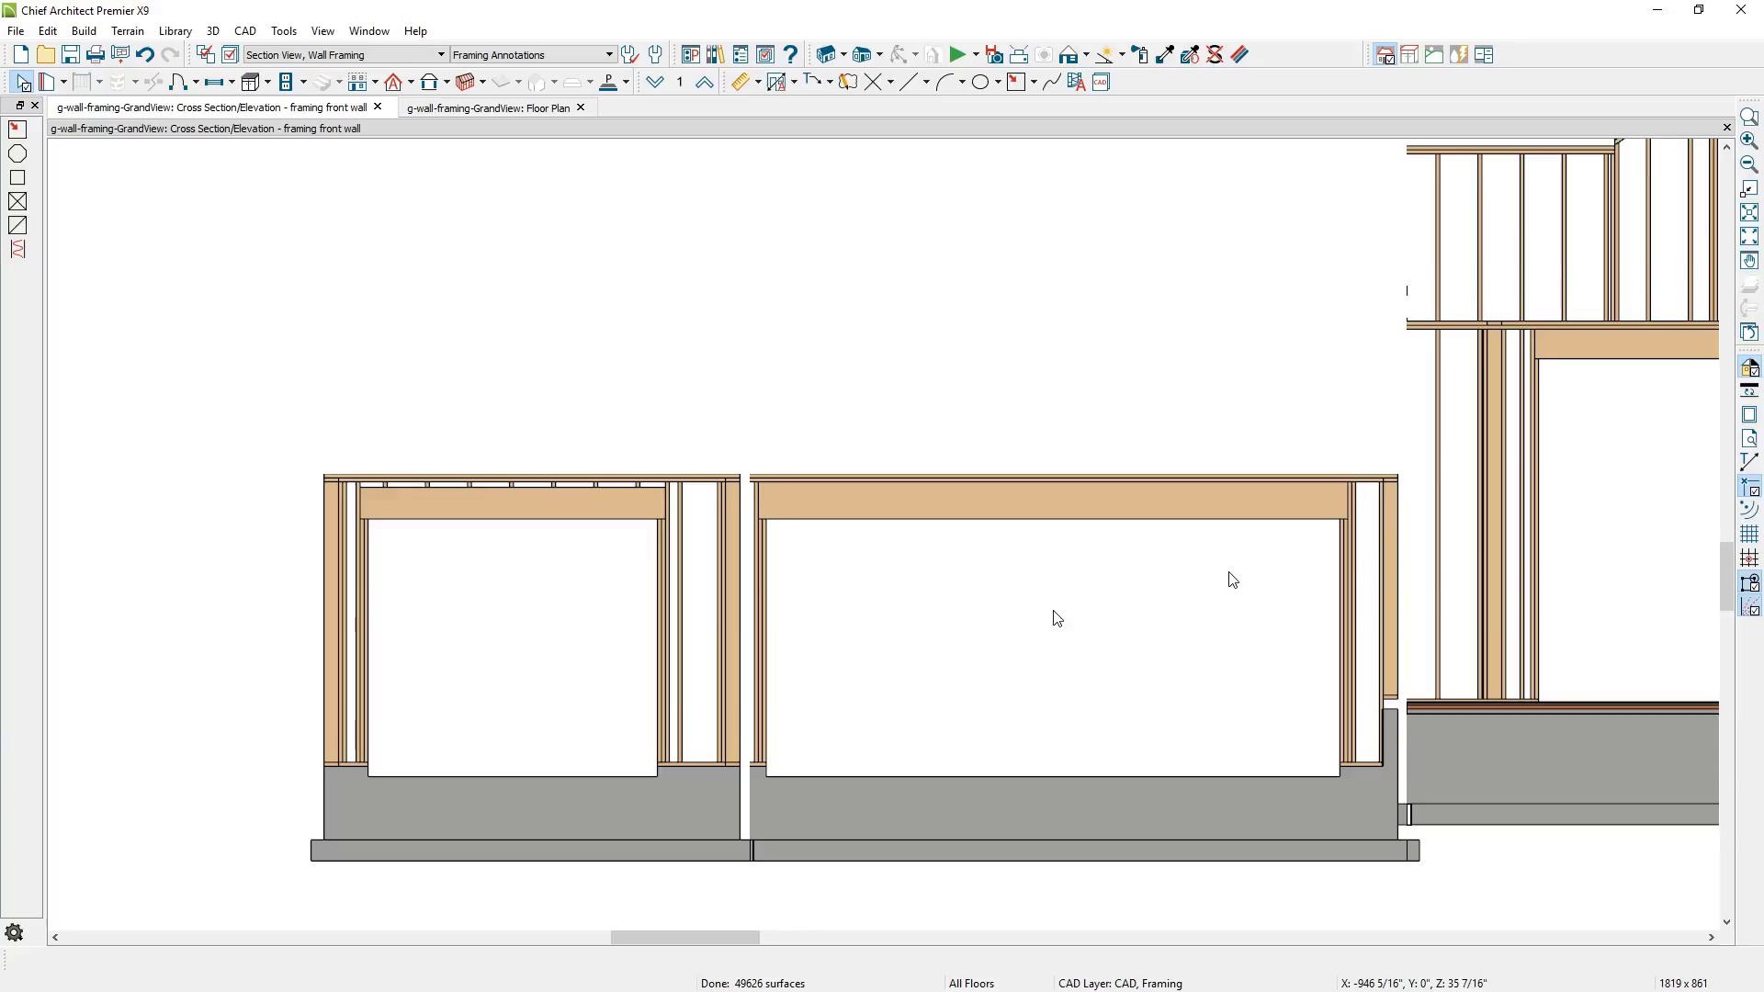
On floor 2 of the floor plan, window-select the wall framing in the blue front wall above the entry and delete it.
scroll(1289, 620, "down", 2)
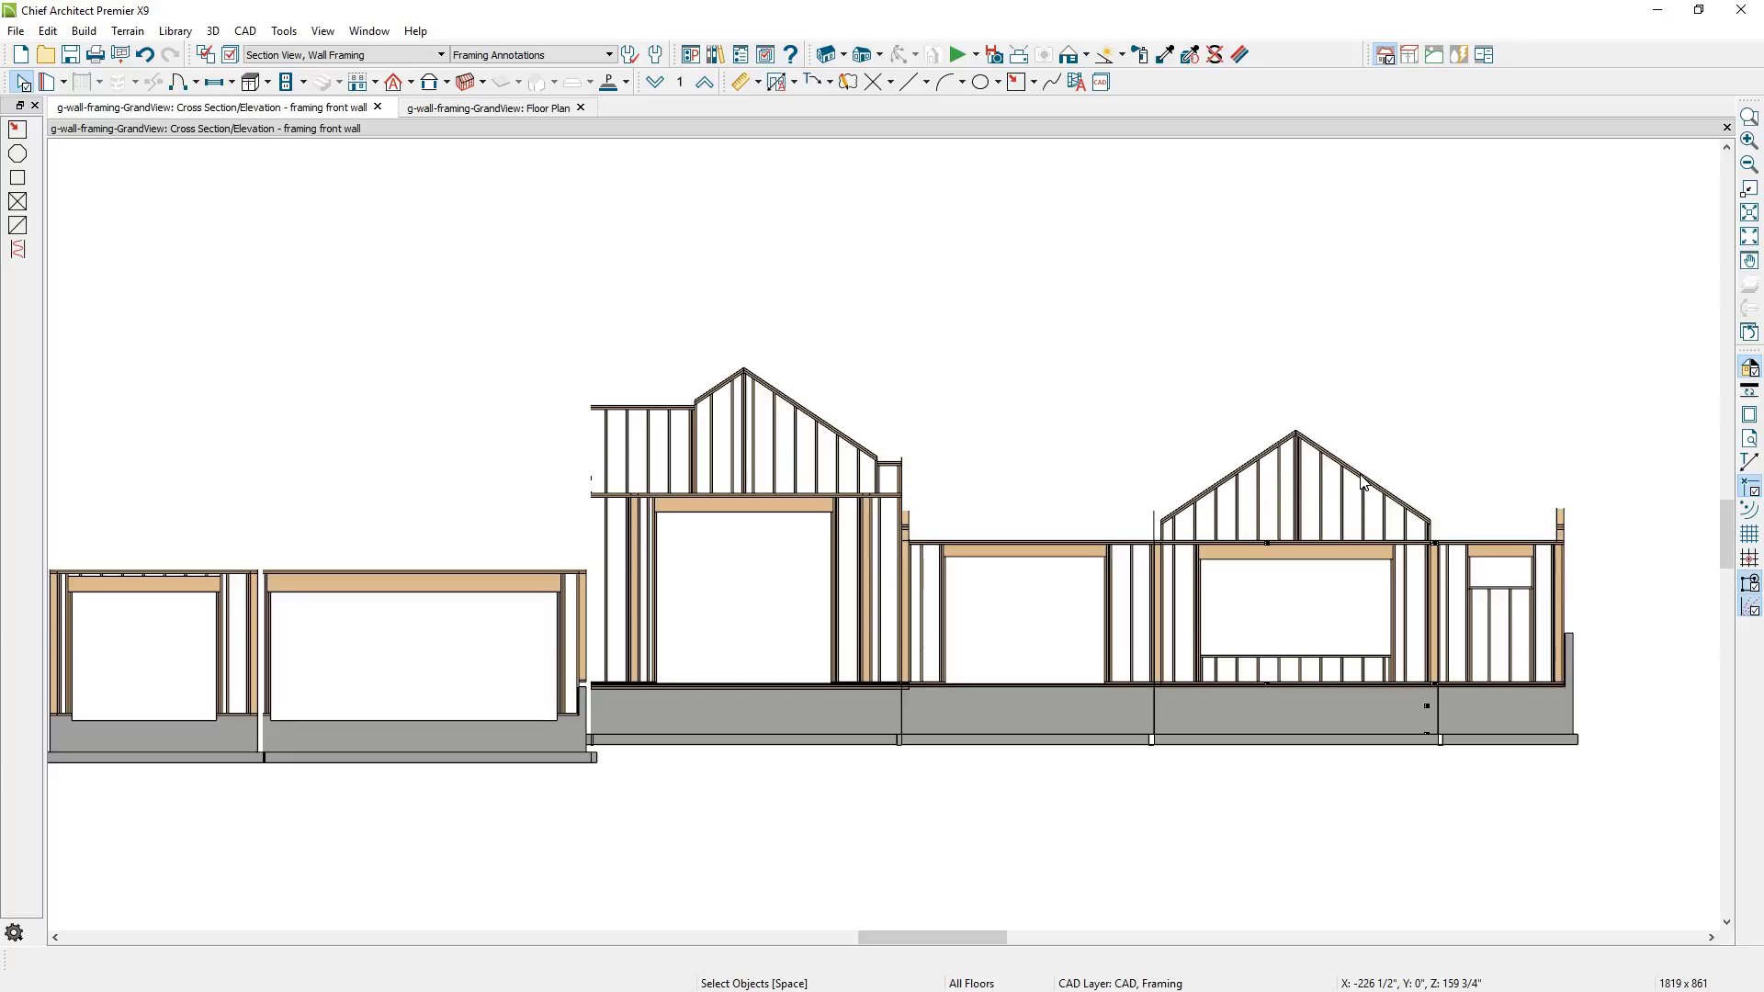
key("ctrl+Tab")
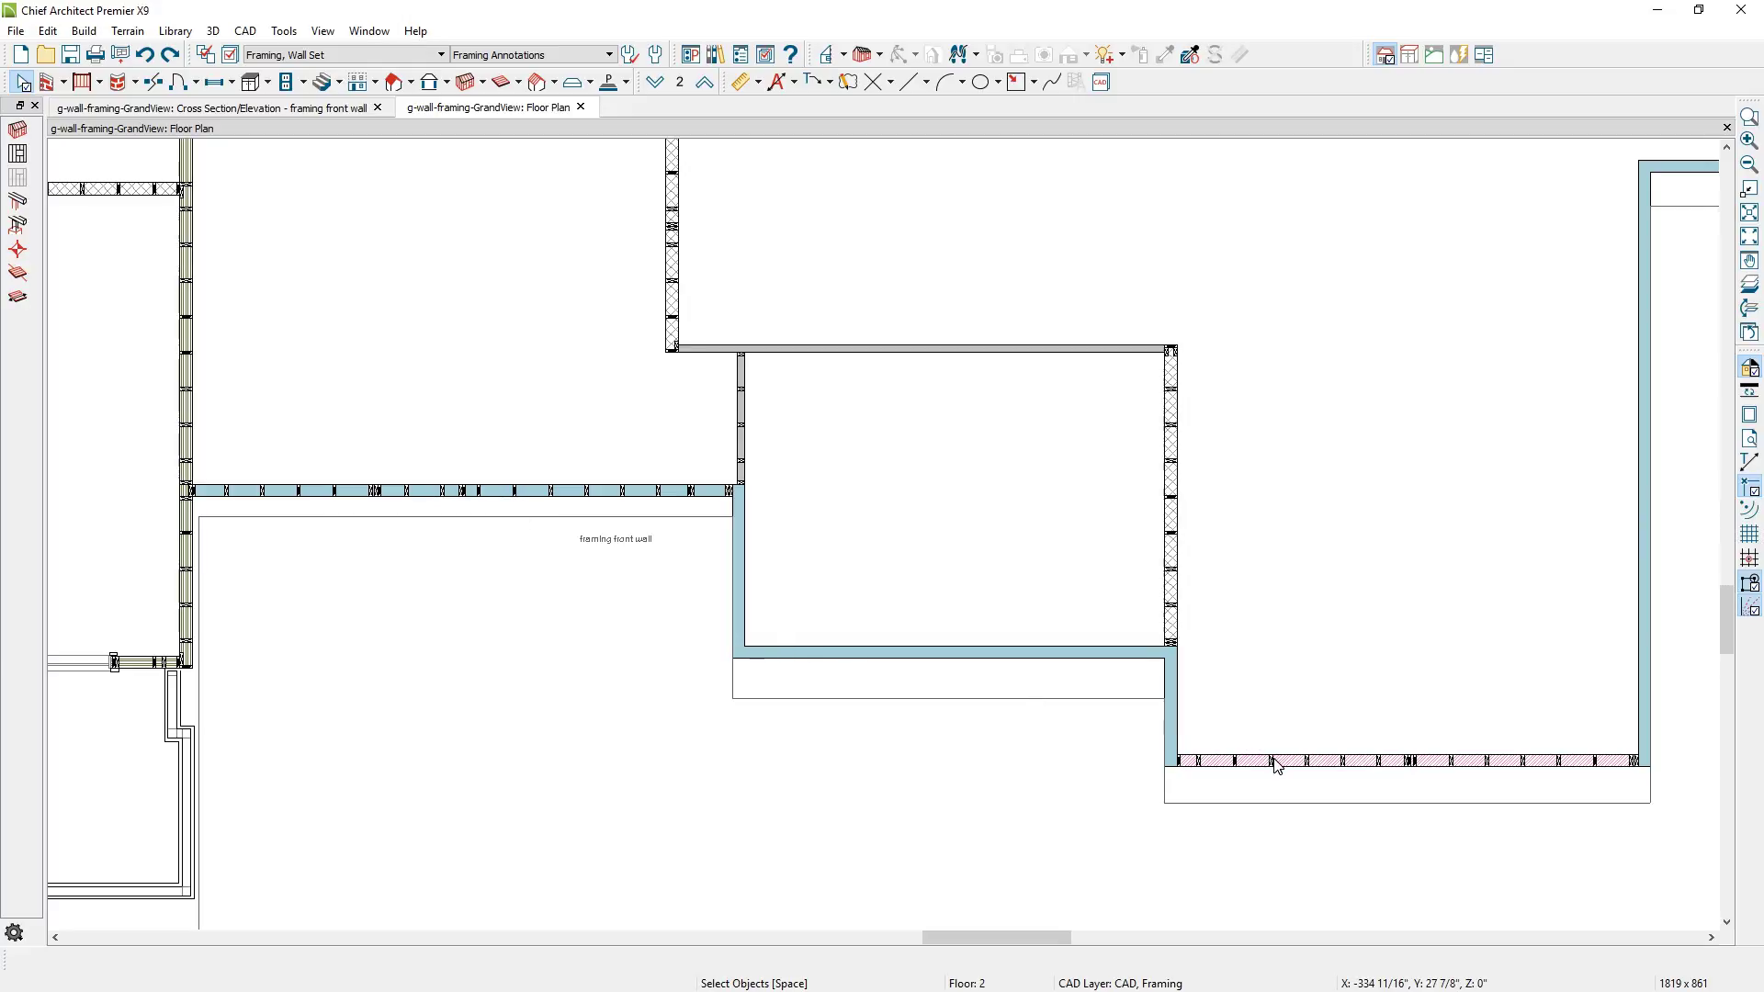
left_click(479, 85)
left_click(503, 127)
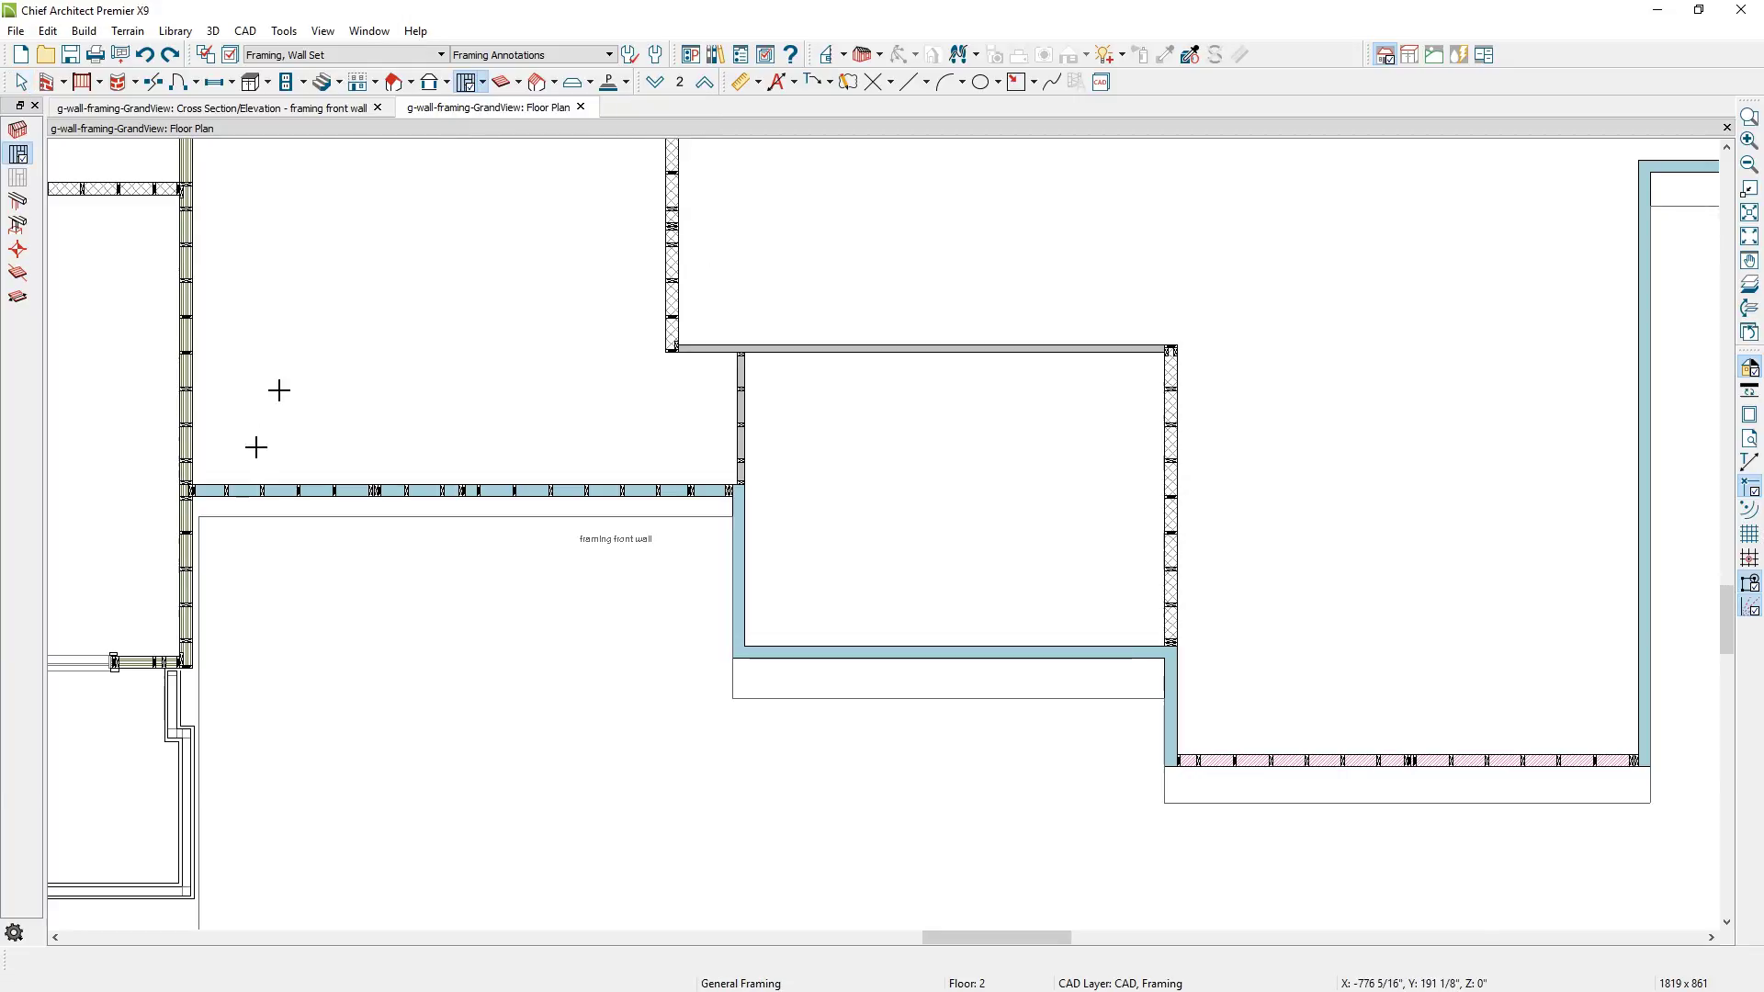
left_click_drag(208, 468, 733, 515)
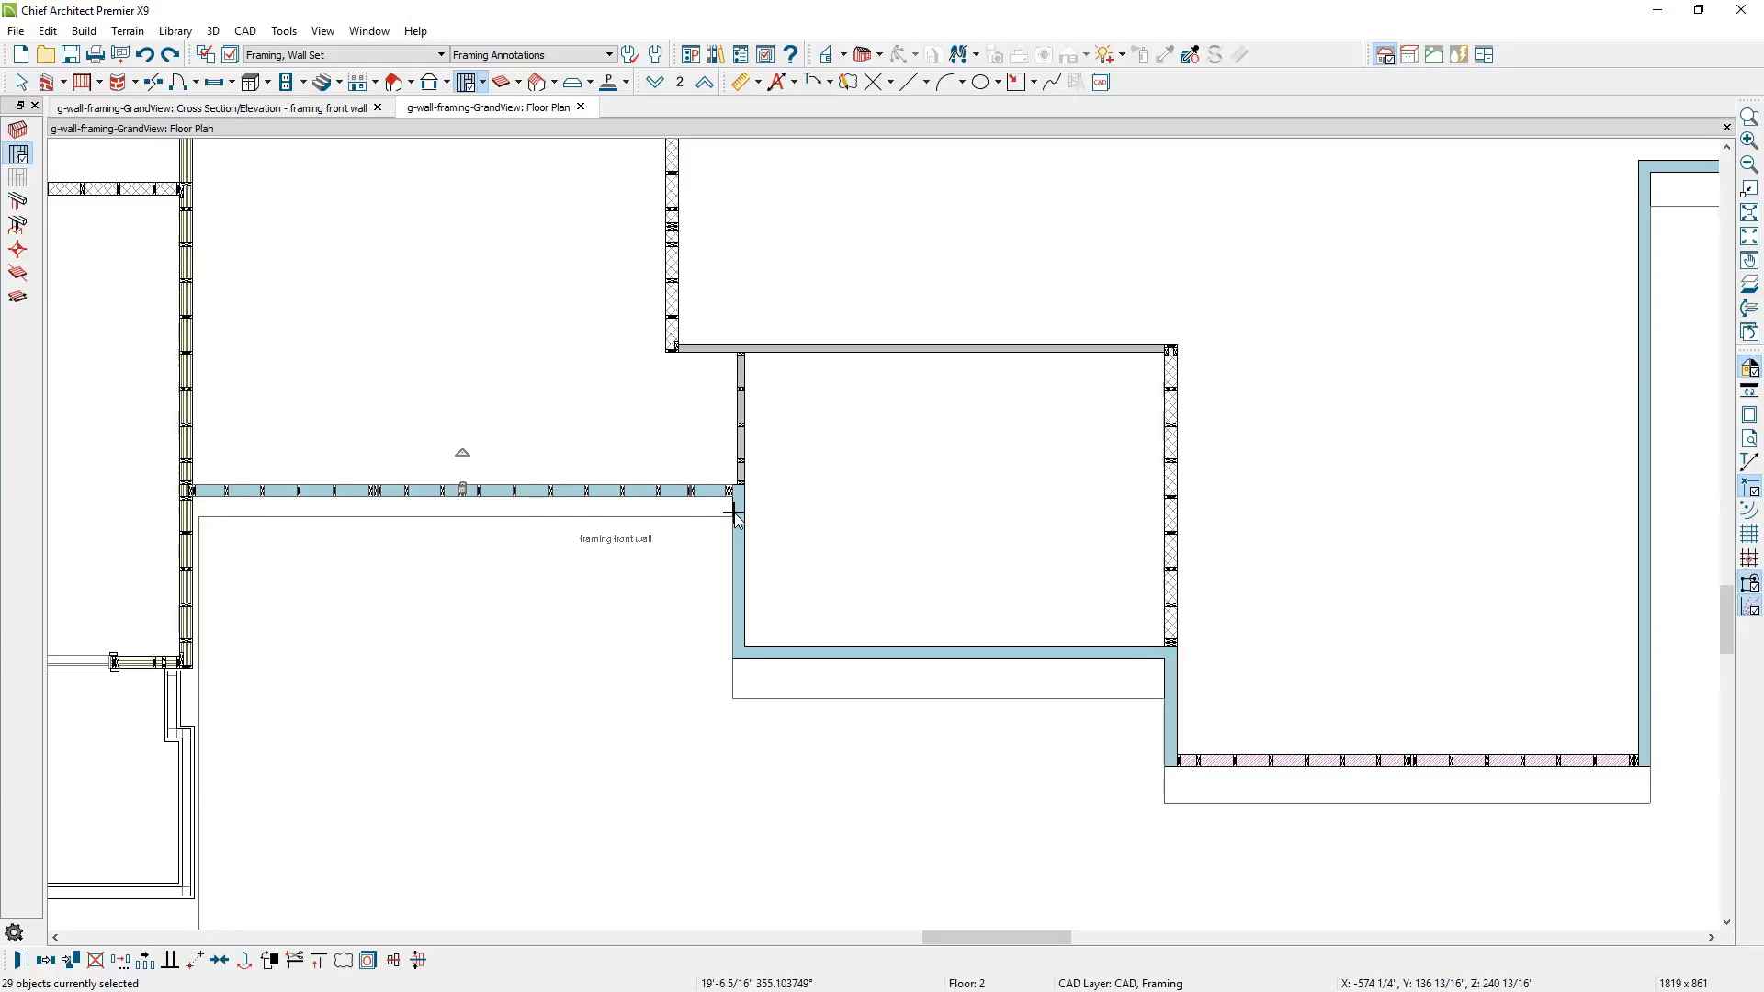
key("Delete")
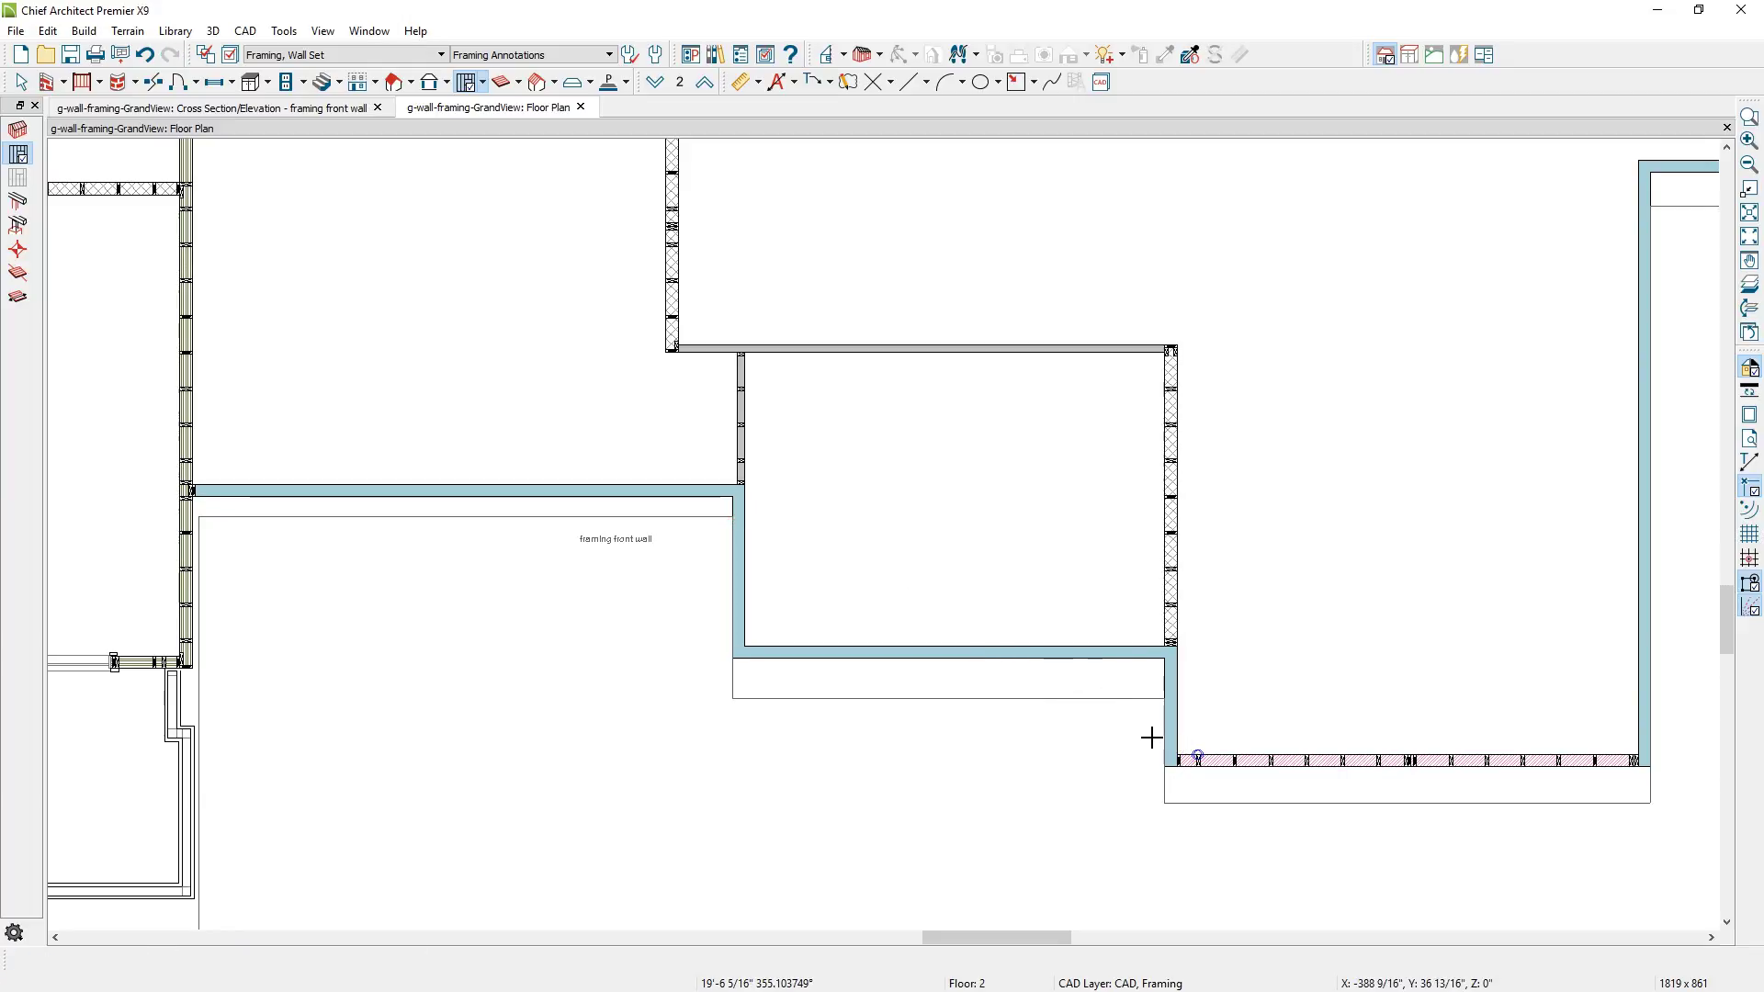
Delete all wall framing in the pink front wall above the tray ceiling room and return to the section view.
left_click_drag(1154, 733, 1672, 790)
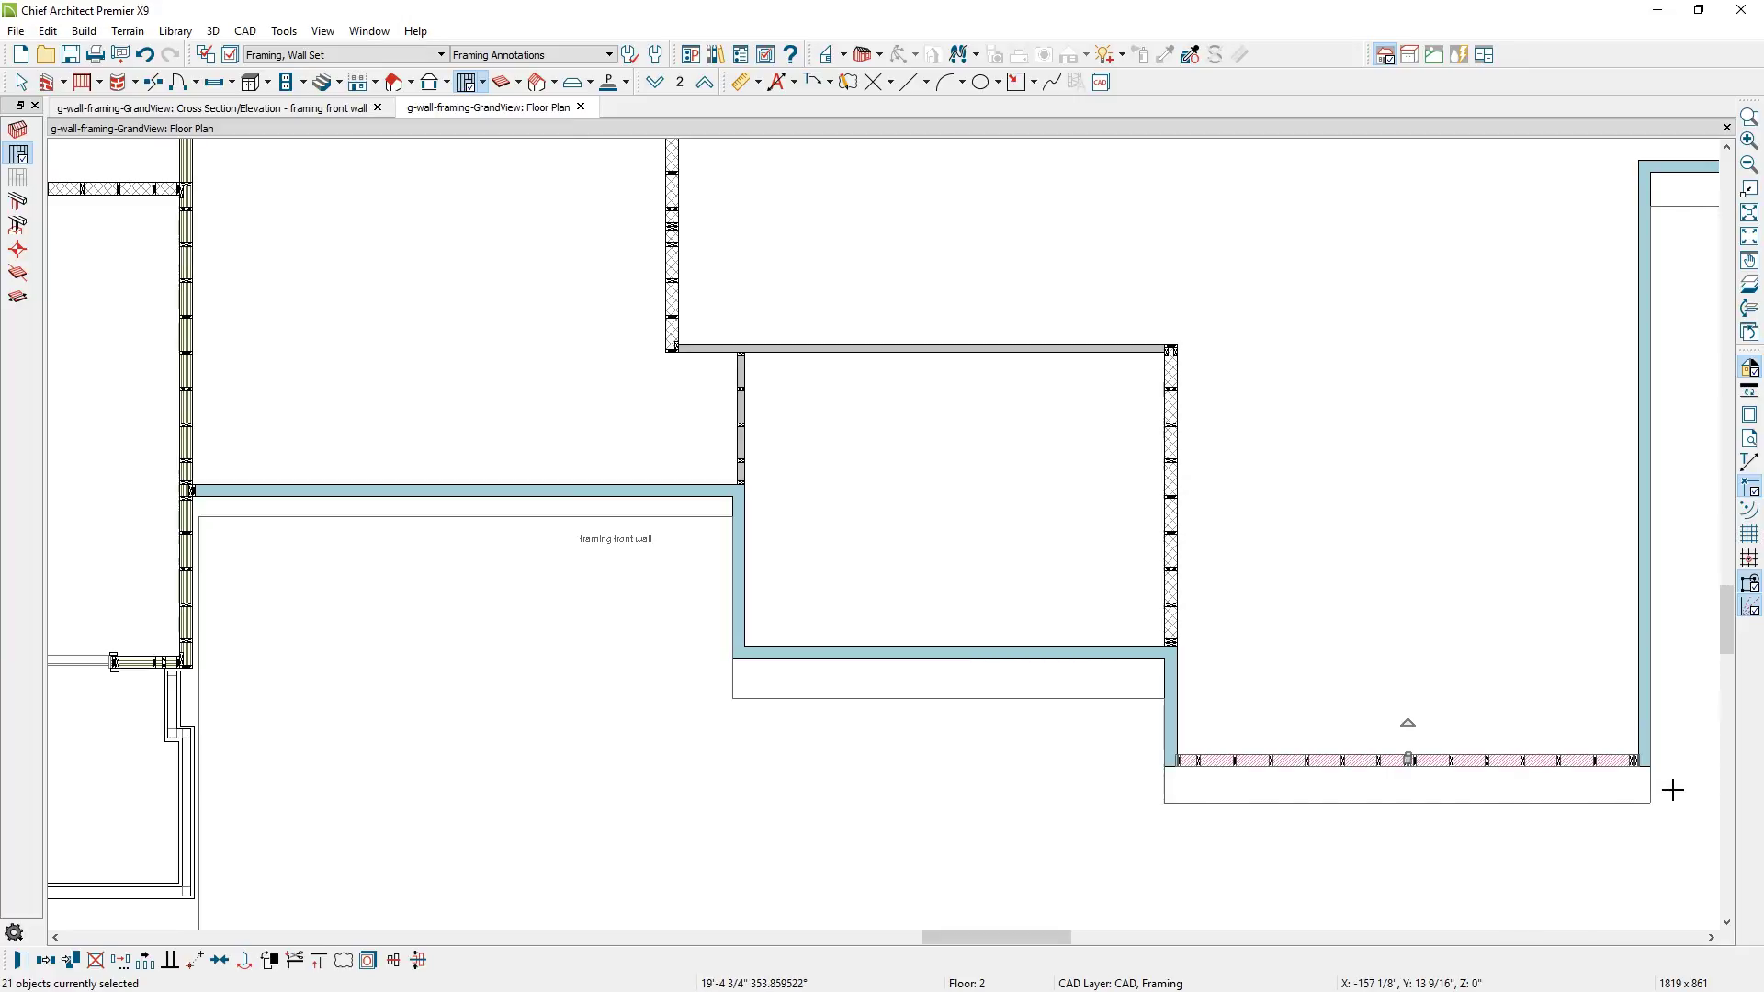
key("Delete")
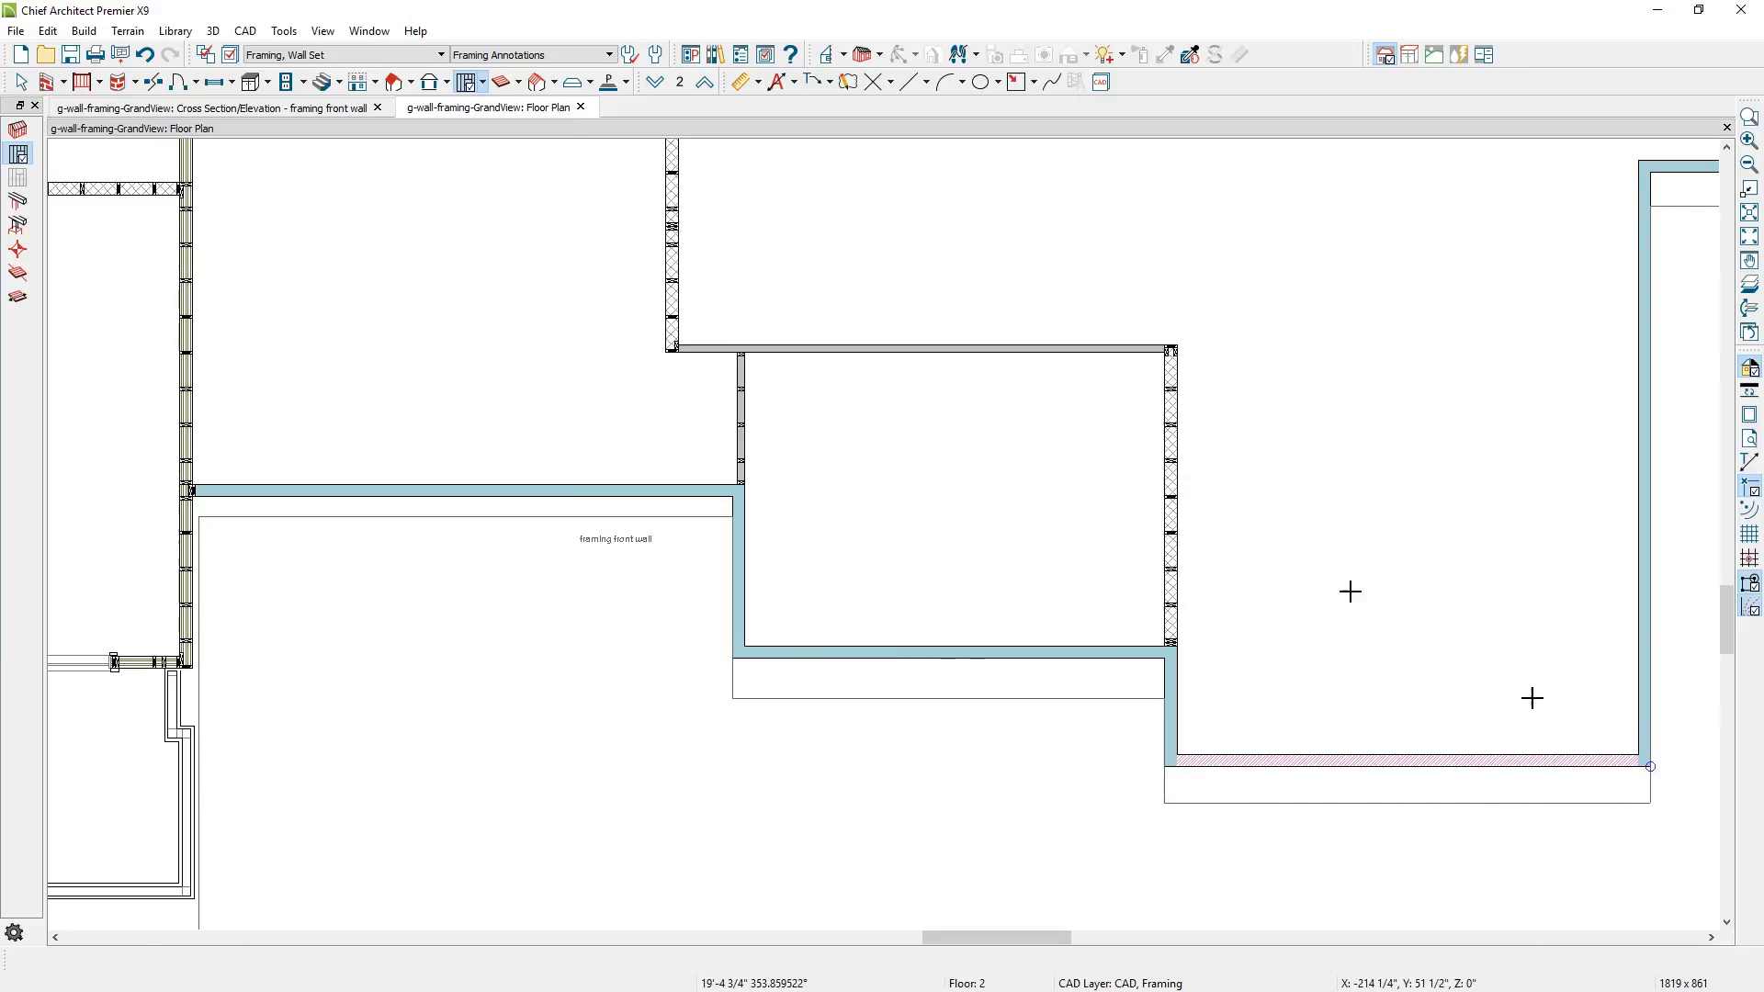
left_click(357, 109)
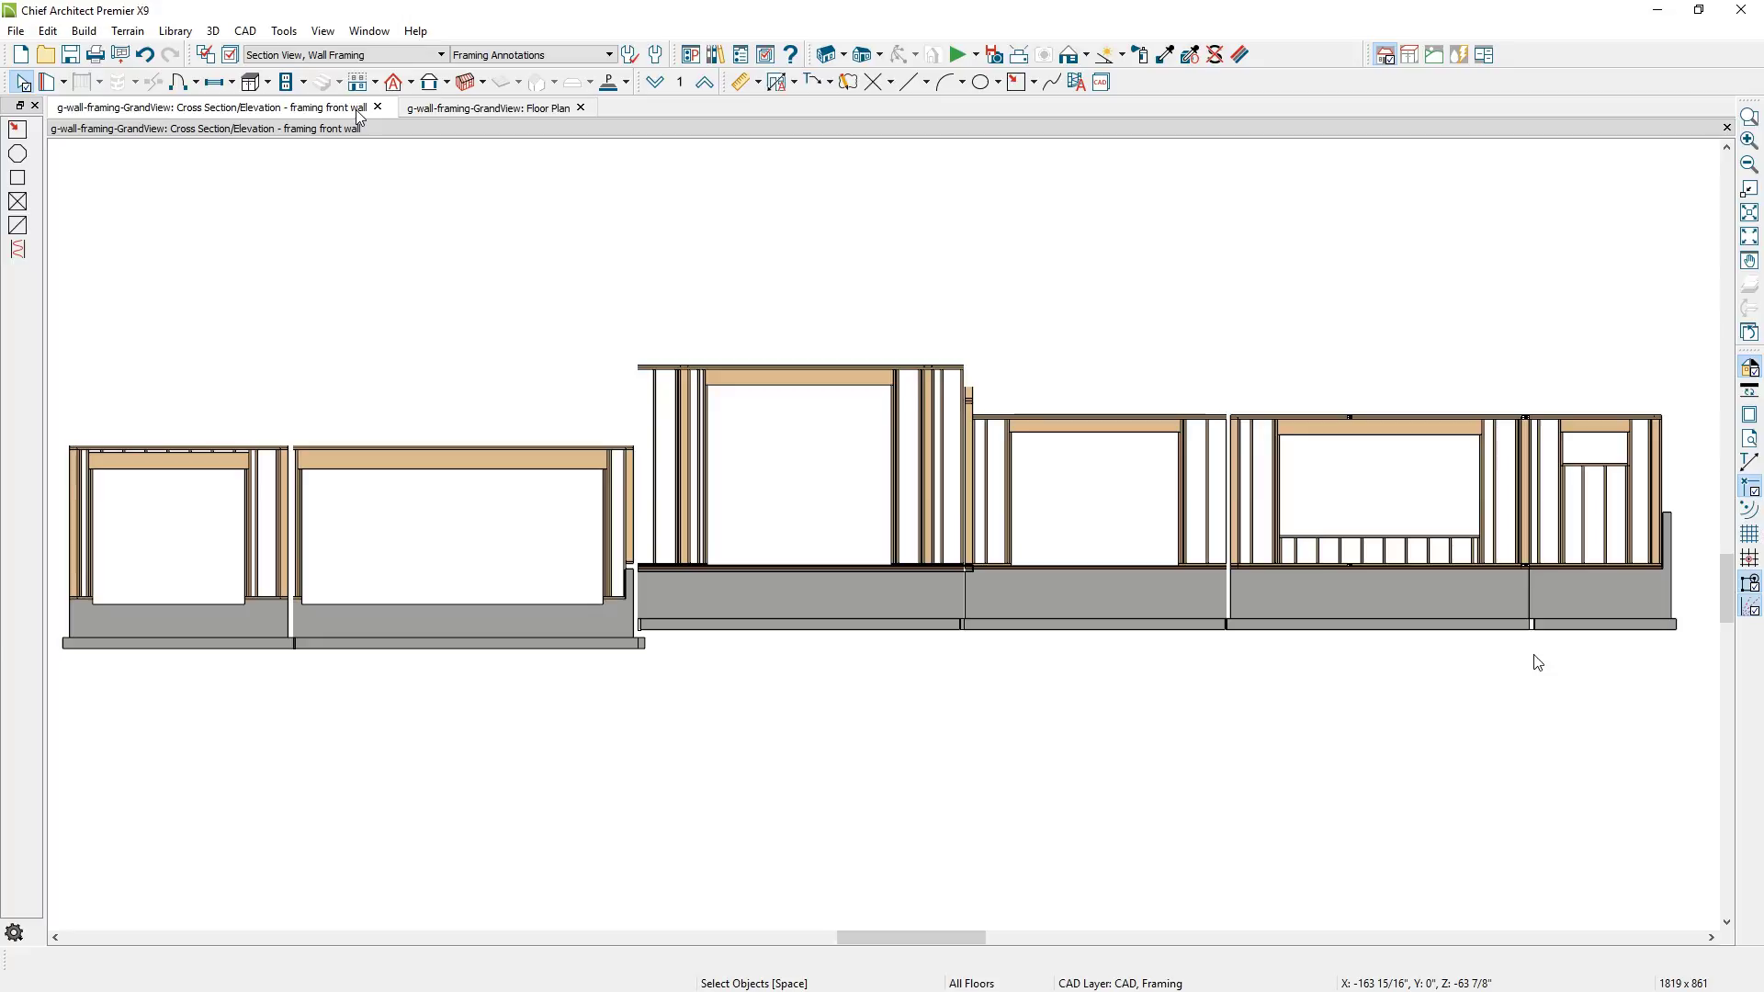
Place the rich text callout "GL 5 1/8 x 12" below the header of the far left garage opening.
left_click(815, 82)
left_click(850, 128)
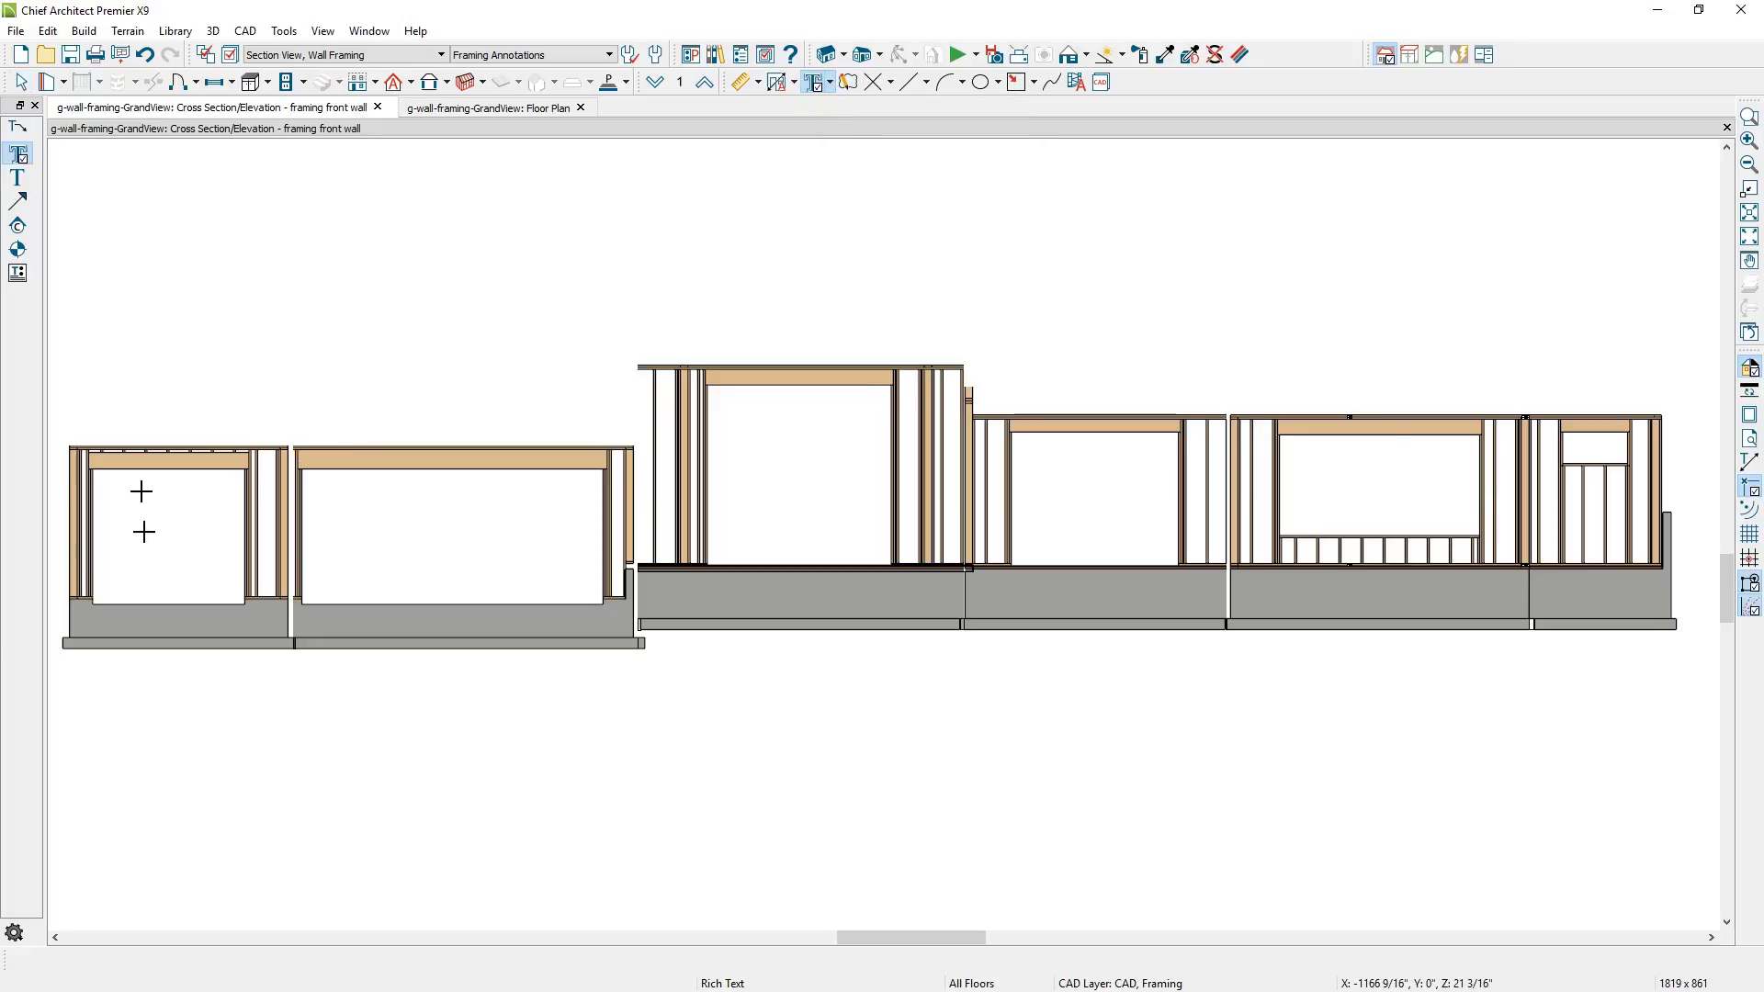
left_click(125, 481)
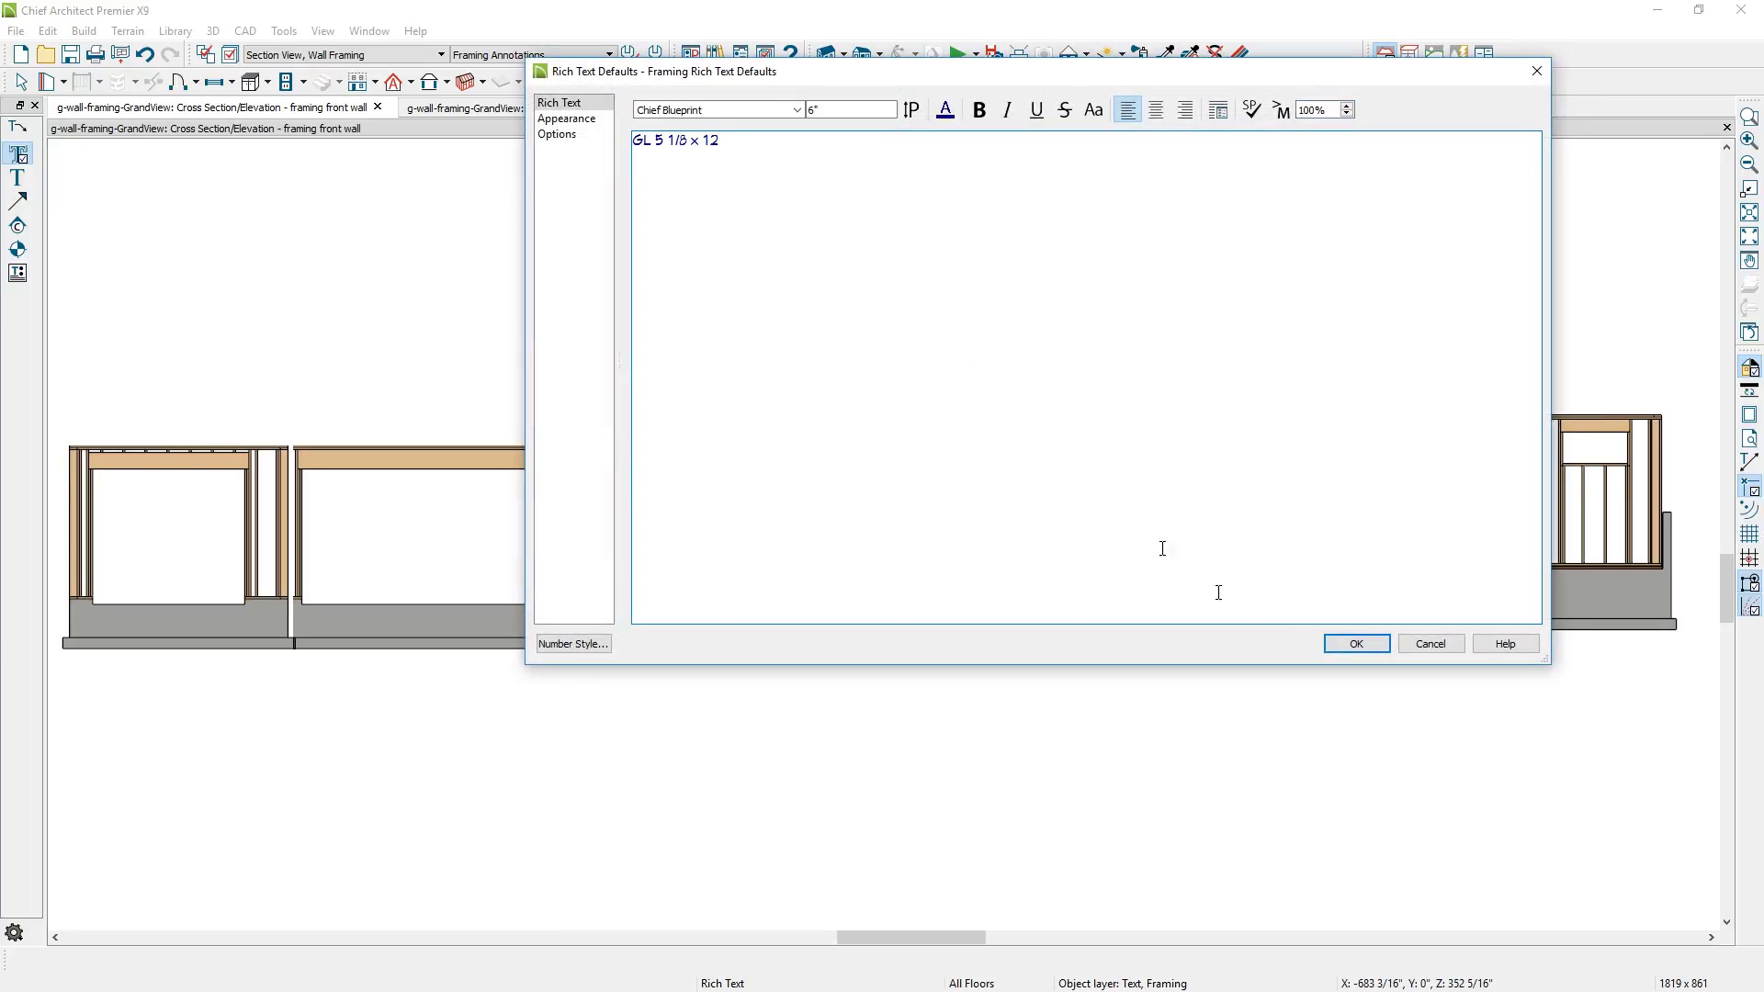
left_click(1332, 643)
key("space")
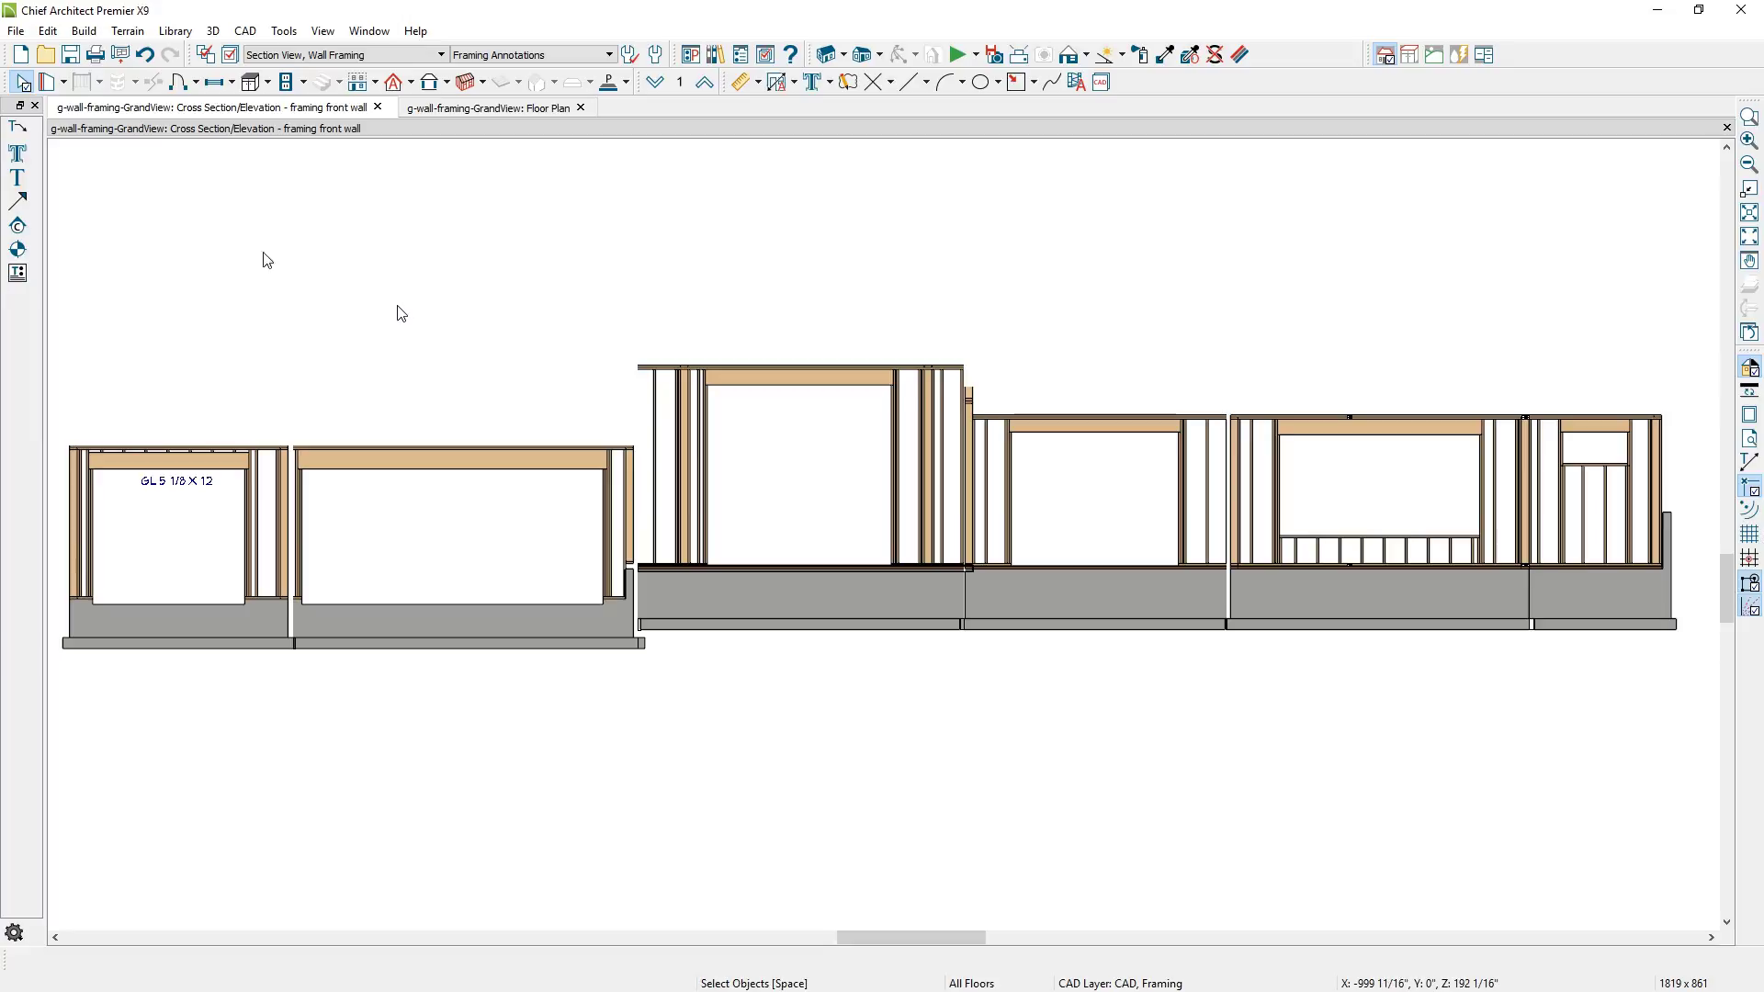
Examine the wall framing sheet GrandView_Page_11.jpg in Windows Photo Viewer, then the garage beam and joists in the GrandView 3D framing overview.
left_click(18, 31)
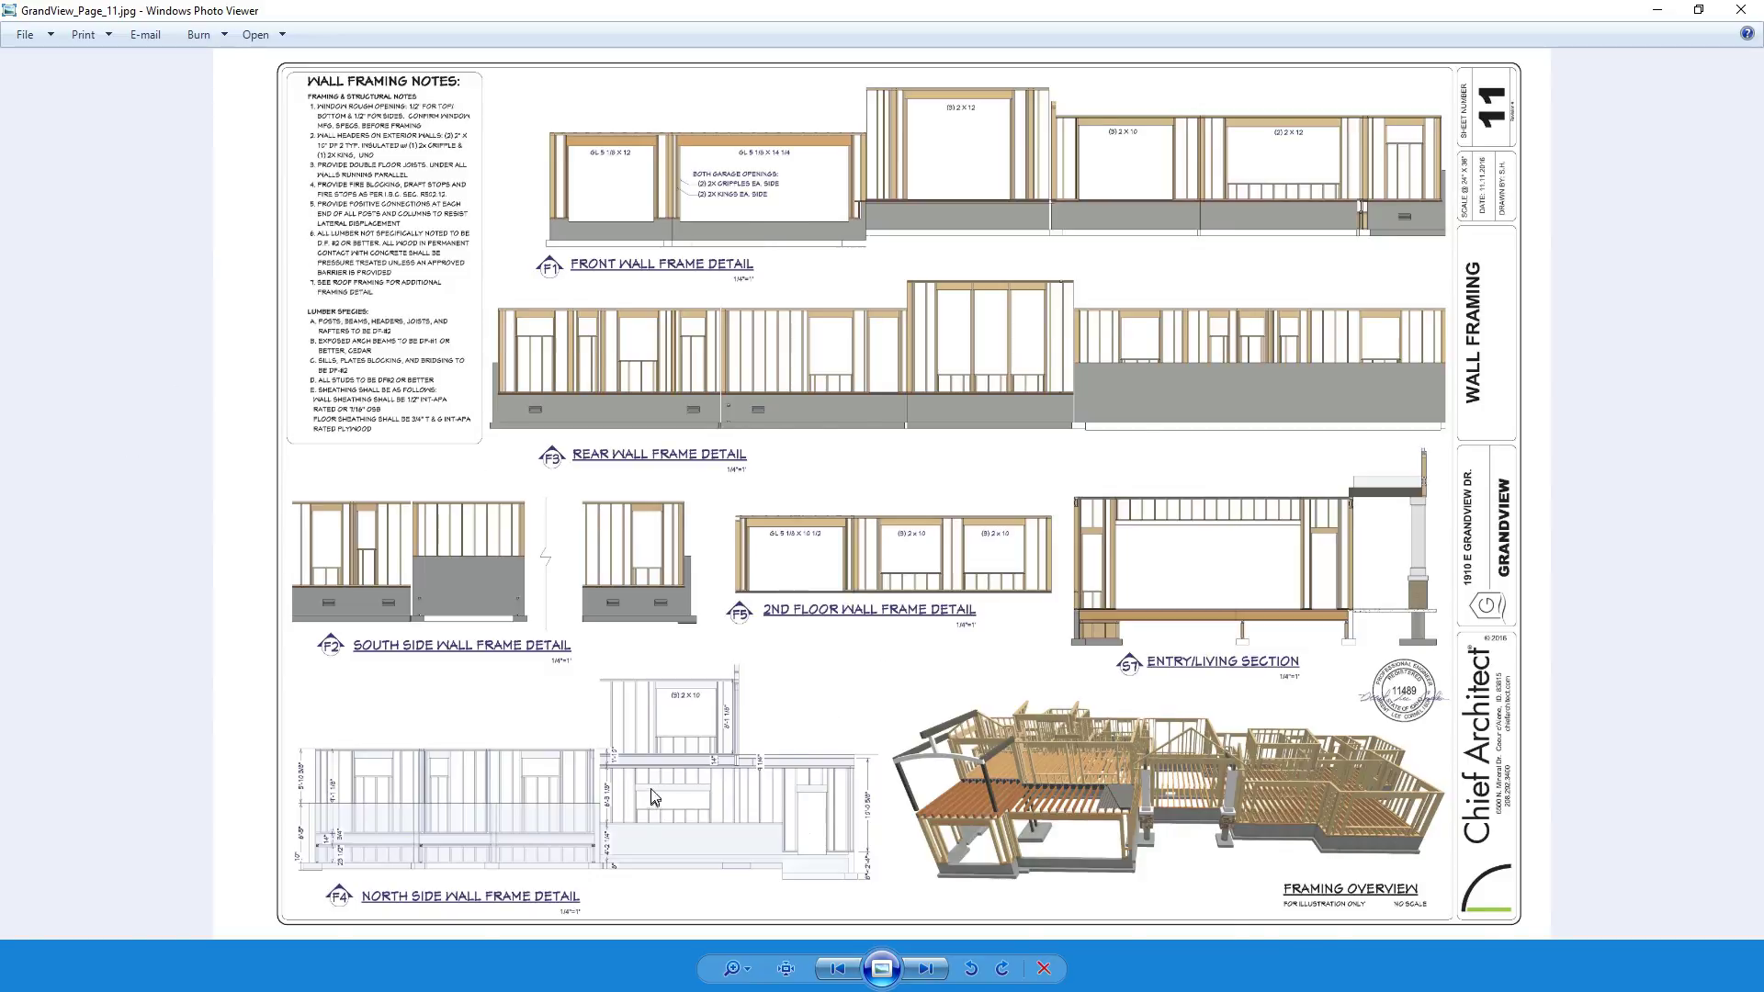
scroll(792, 570, "up", 3)
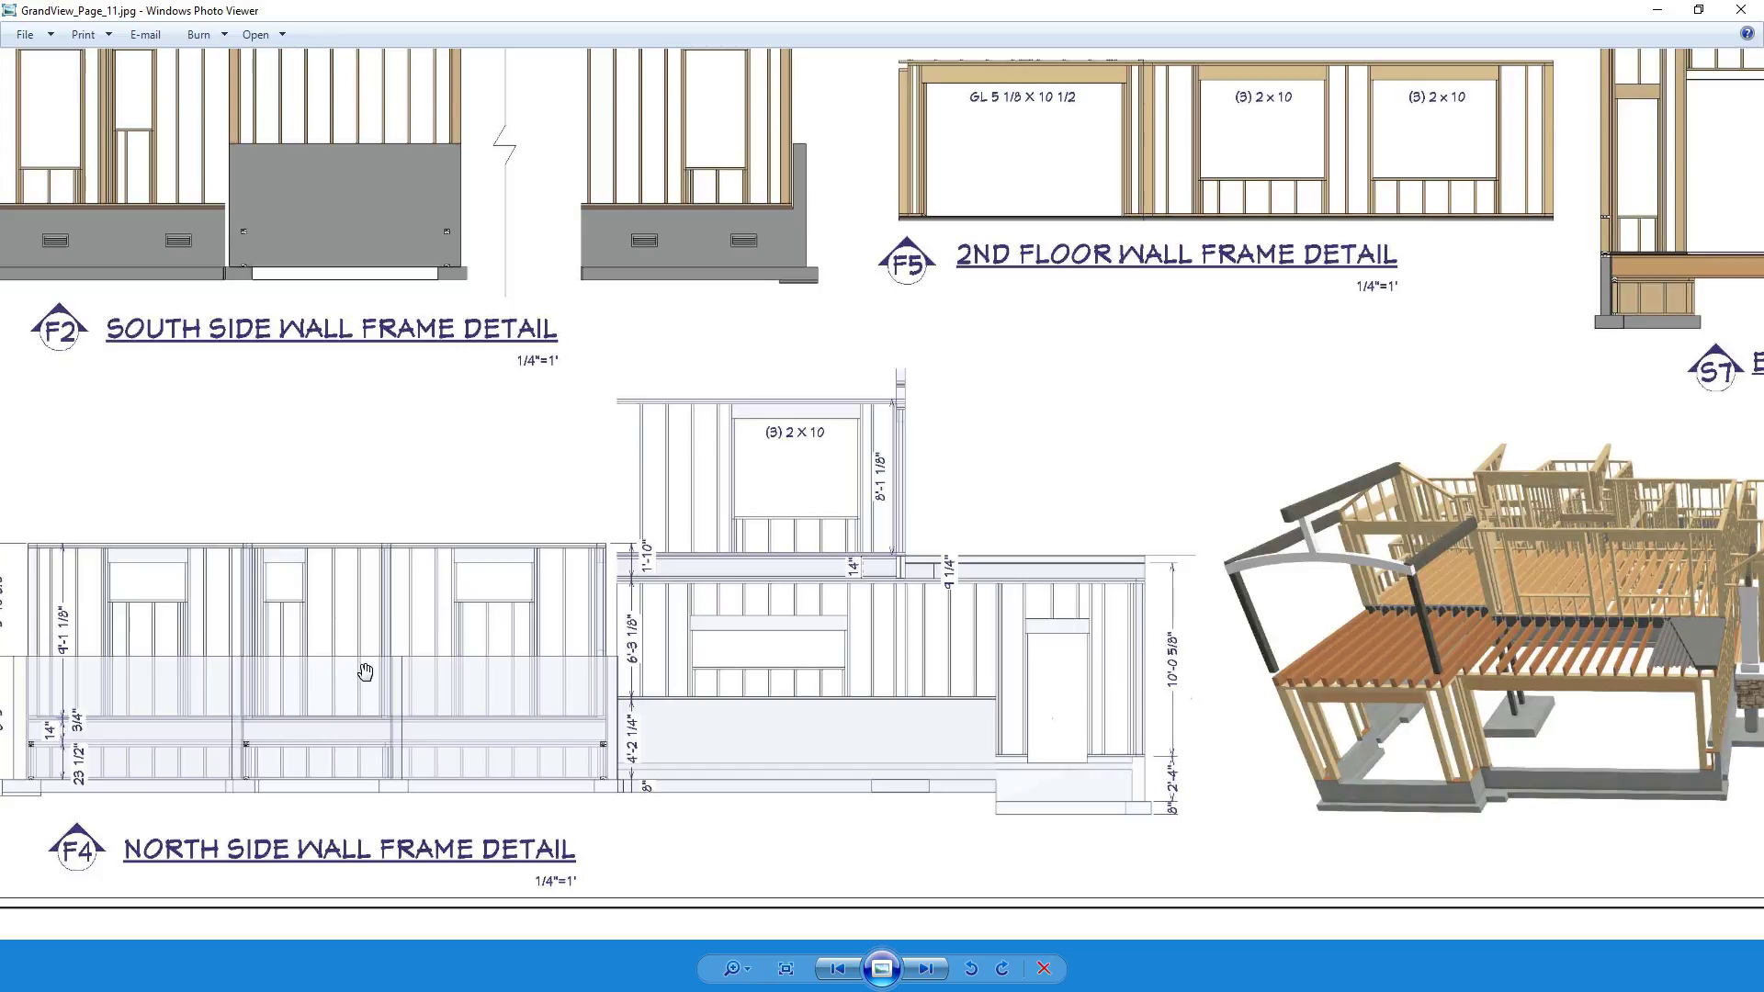
scroll(365, 671, "down", 1)
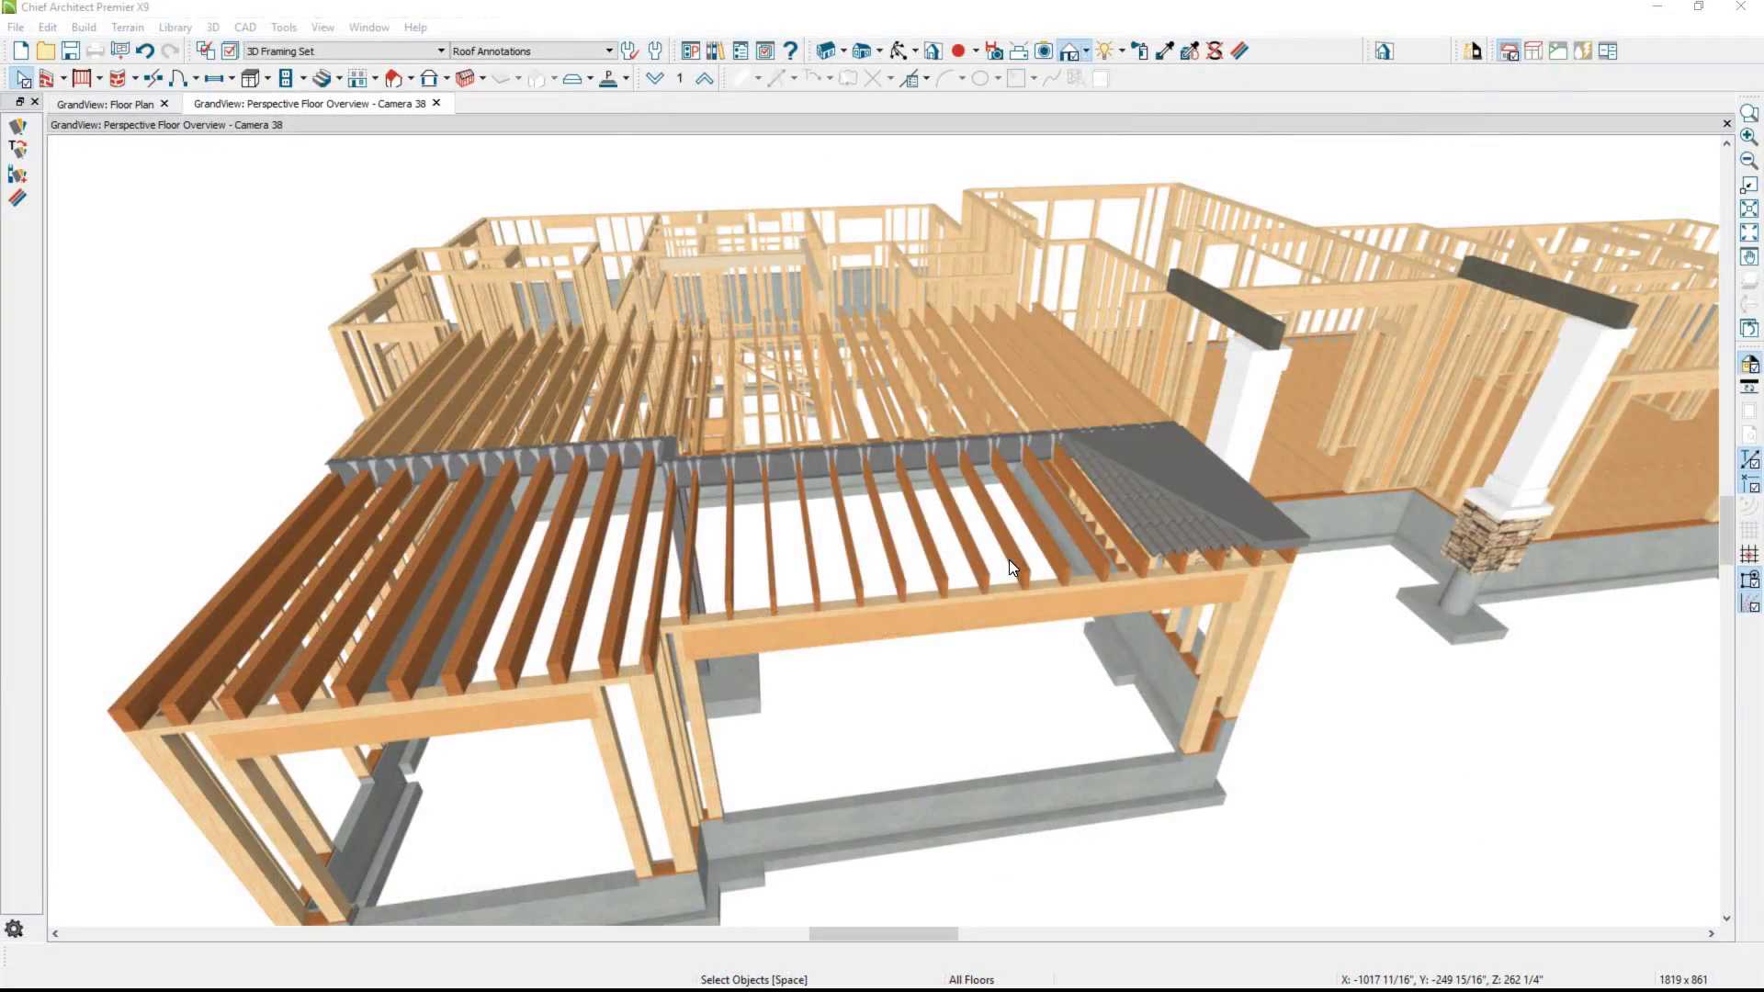
middle_click_drag(1008, 560, 1222, 505)
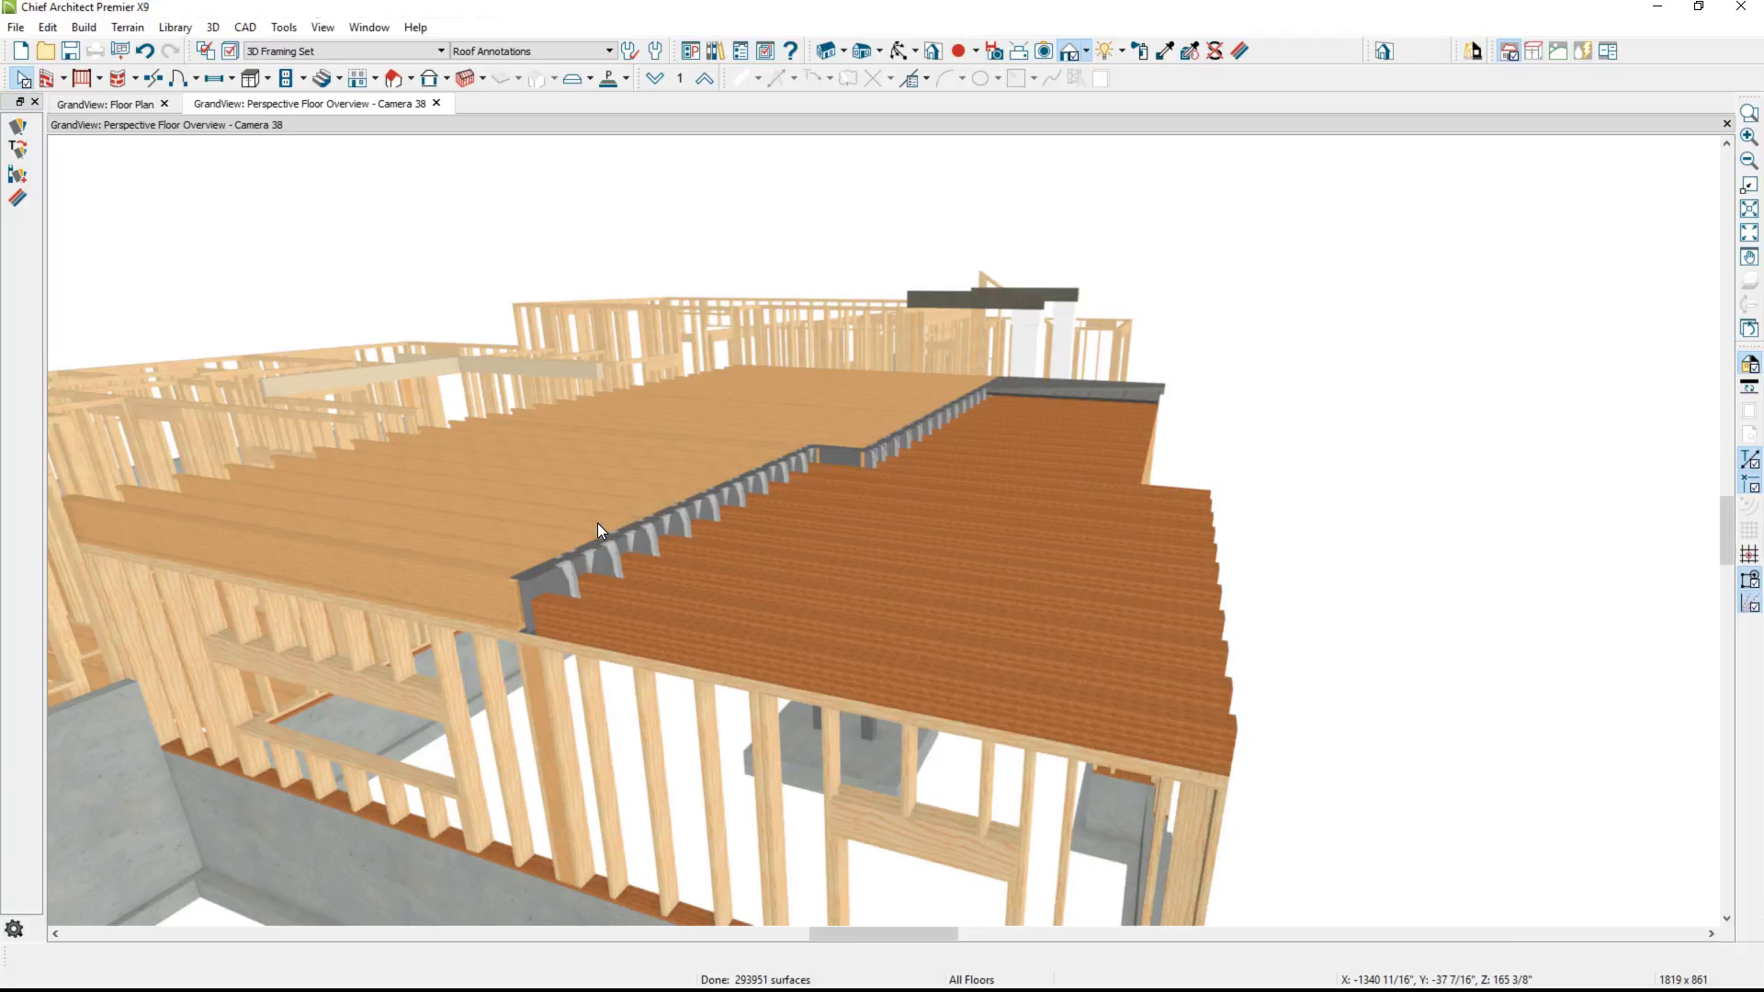
middle_click_drag(745, 713, 685, 674)
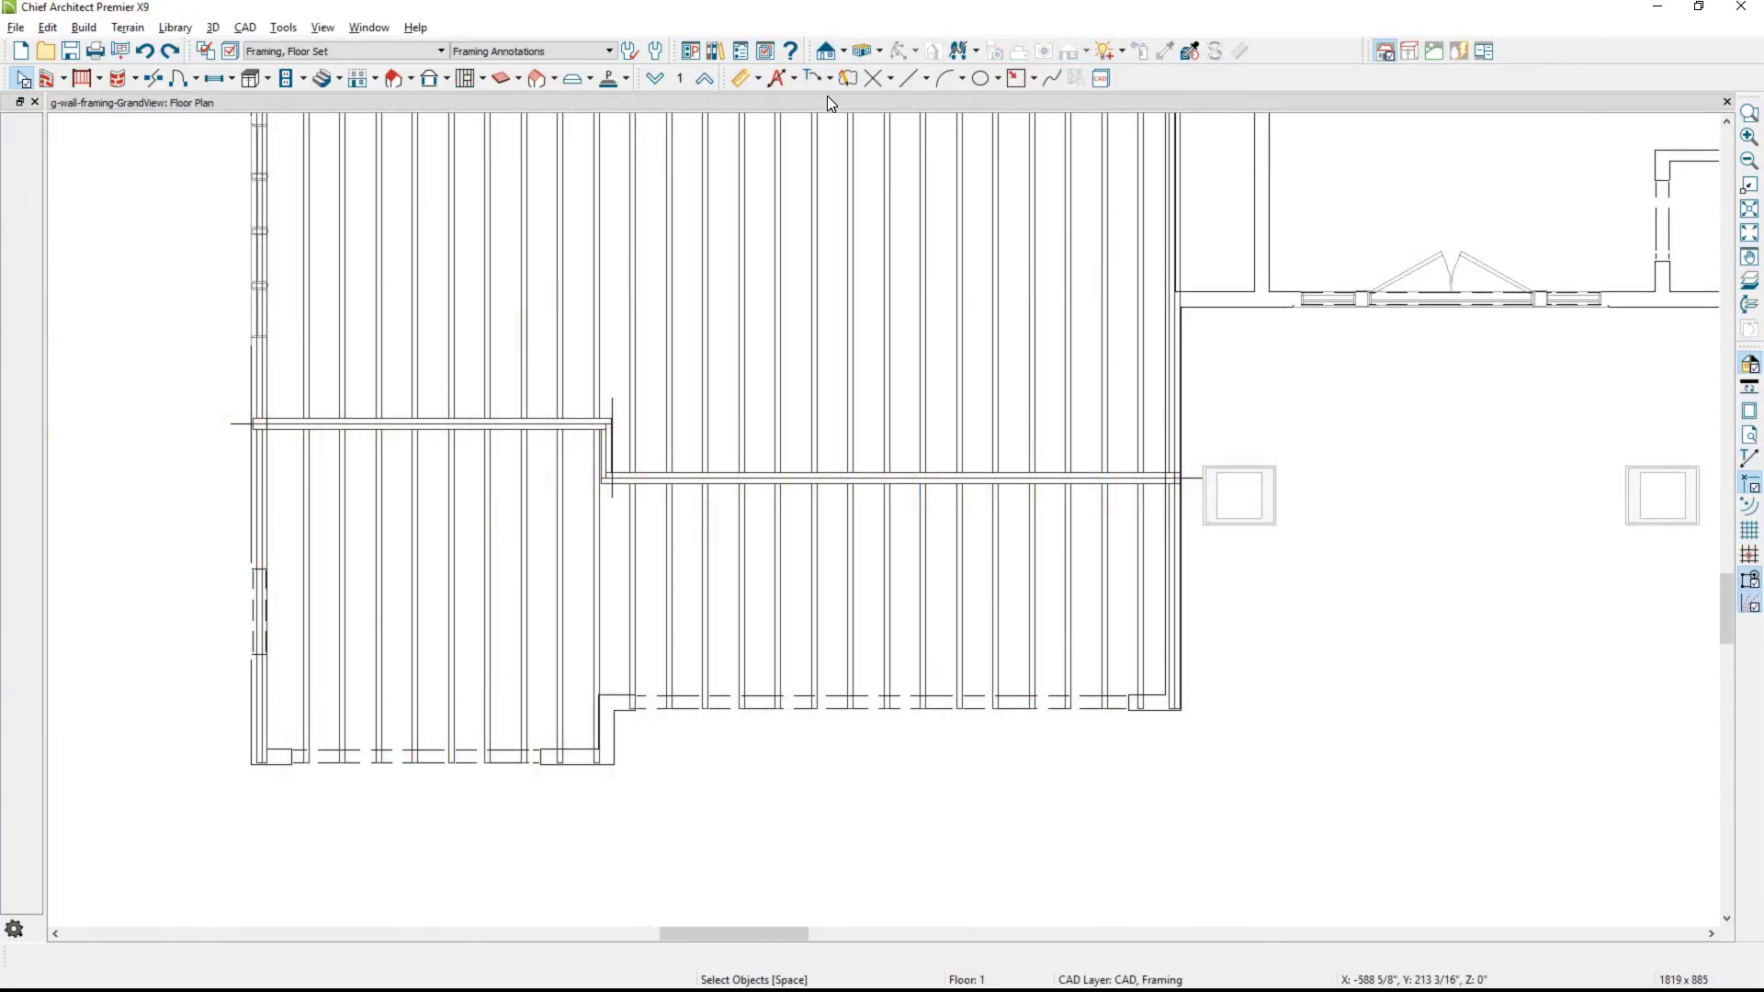
Create a perspective floor overview of floor 1 and display it with the 3D Framing Set layer set.
left_click(882, 52)
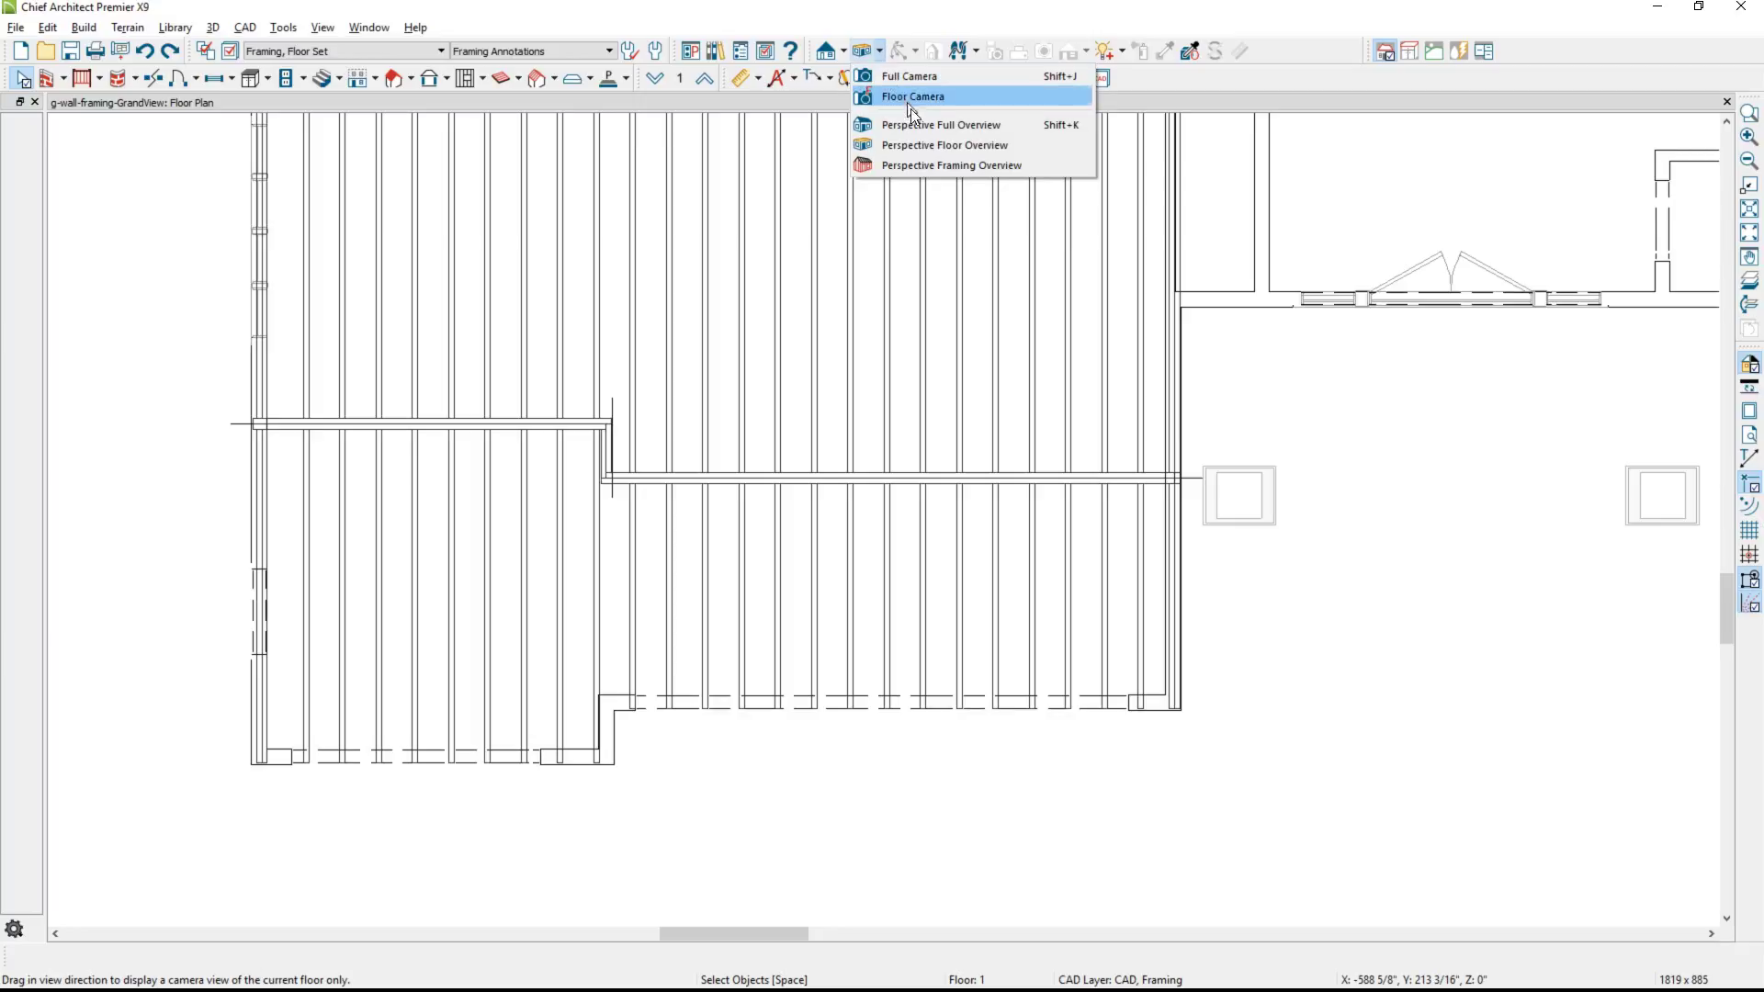
left_click(997, 149)
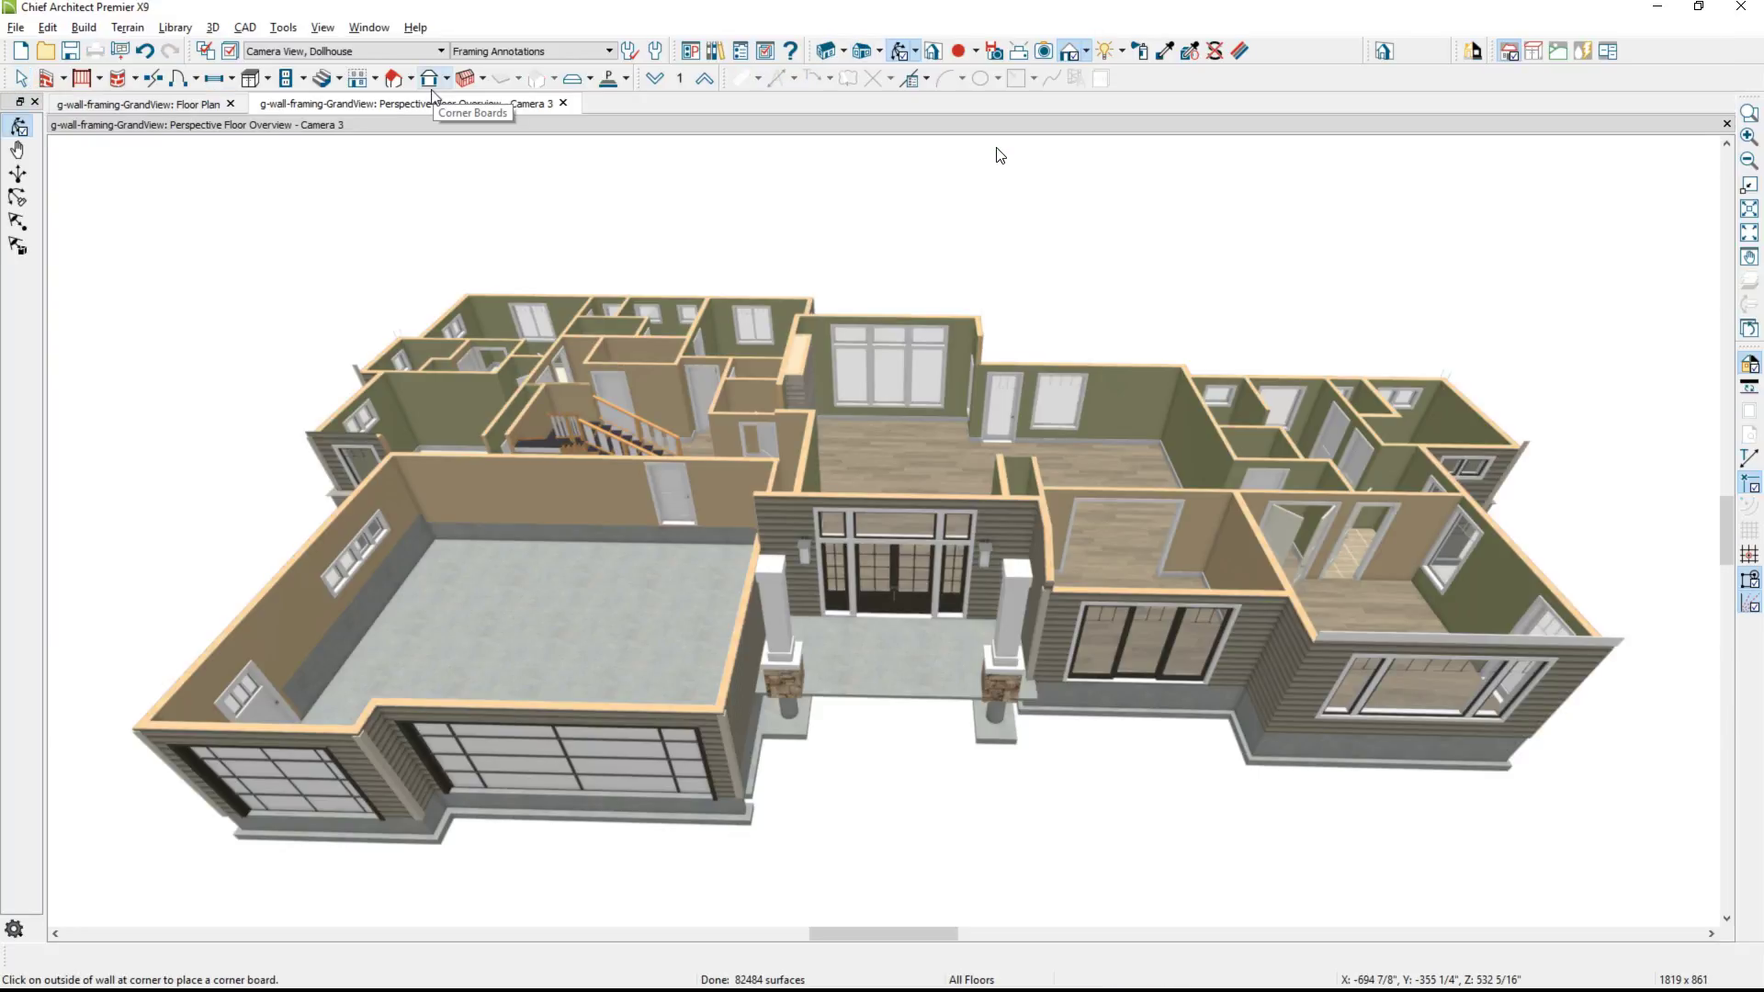
left_click(417, 51)
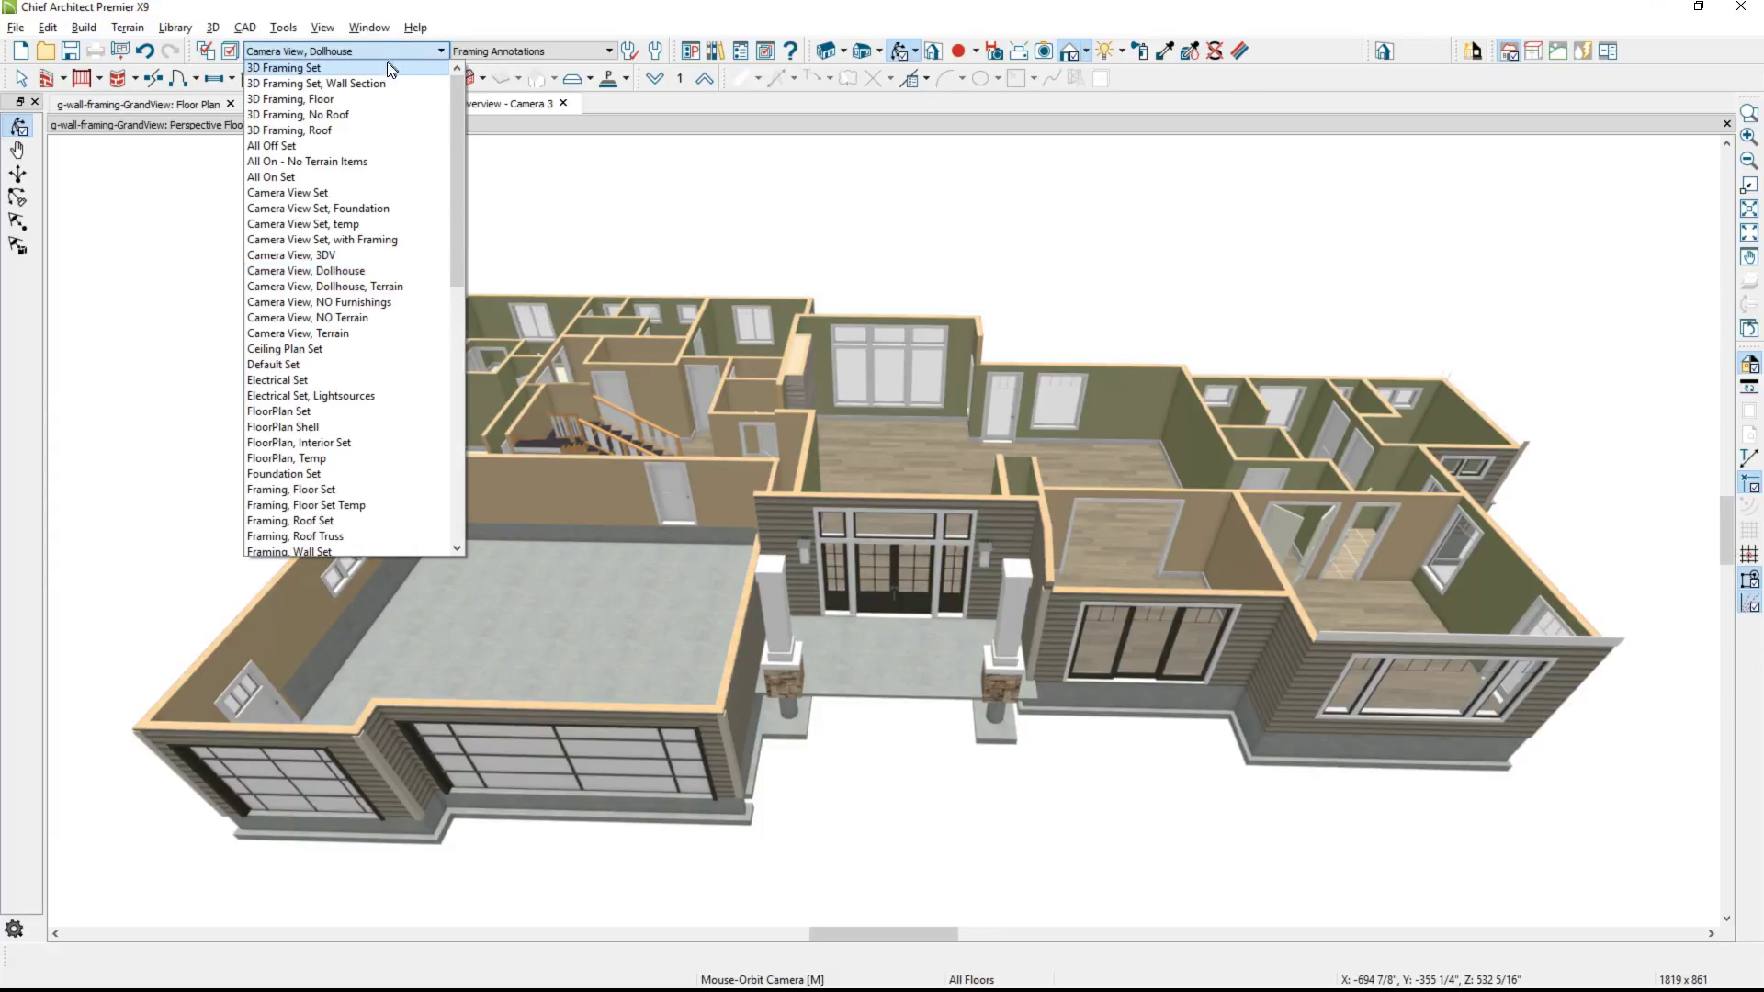
left_click(384, 64)
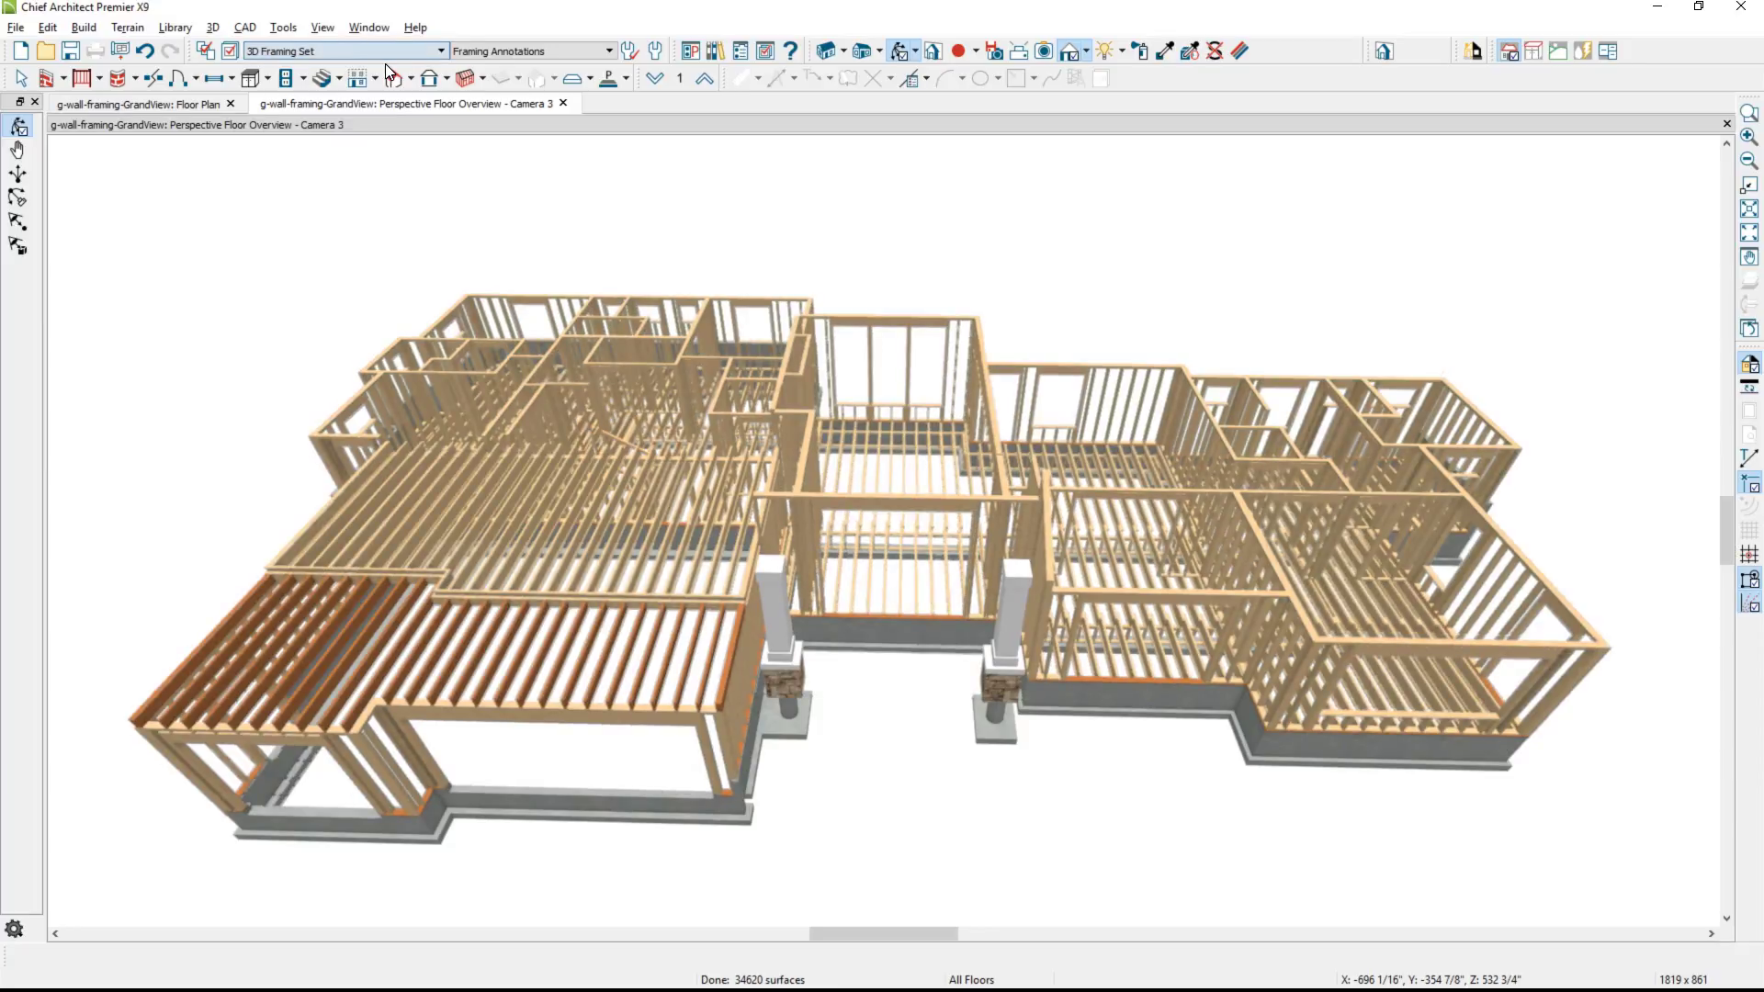
Delete the rim joists separating the red garage joists from the joists behind them, along both runs and the jog.
scroll(689, 561, "up", 5)
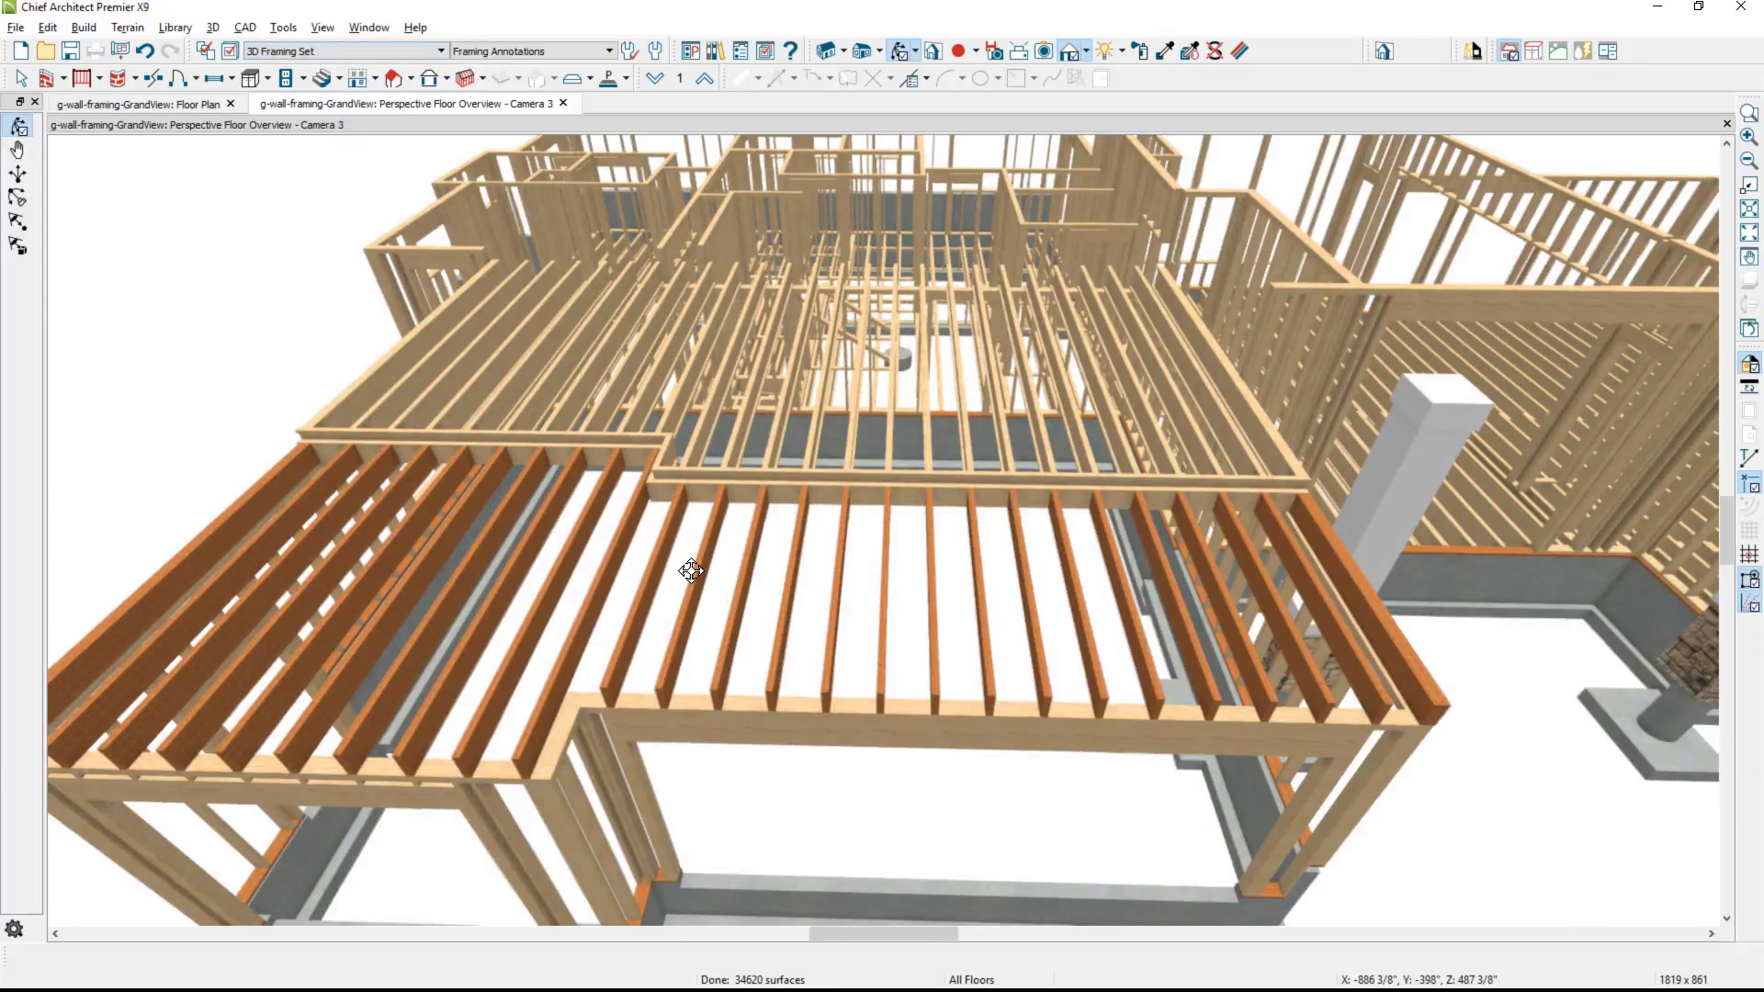
left_click(779, 489)
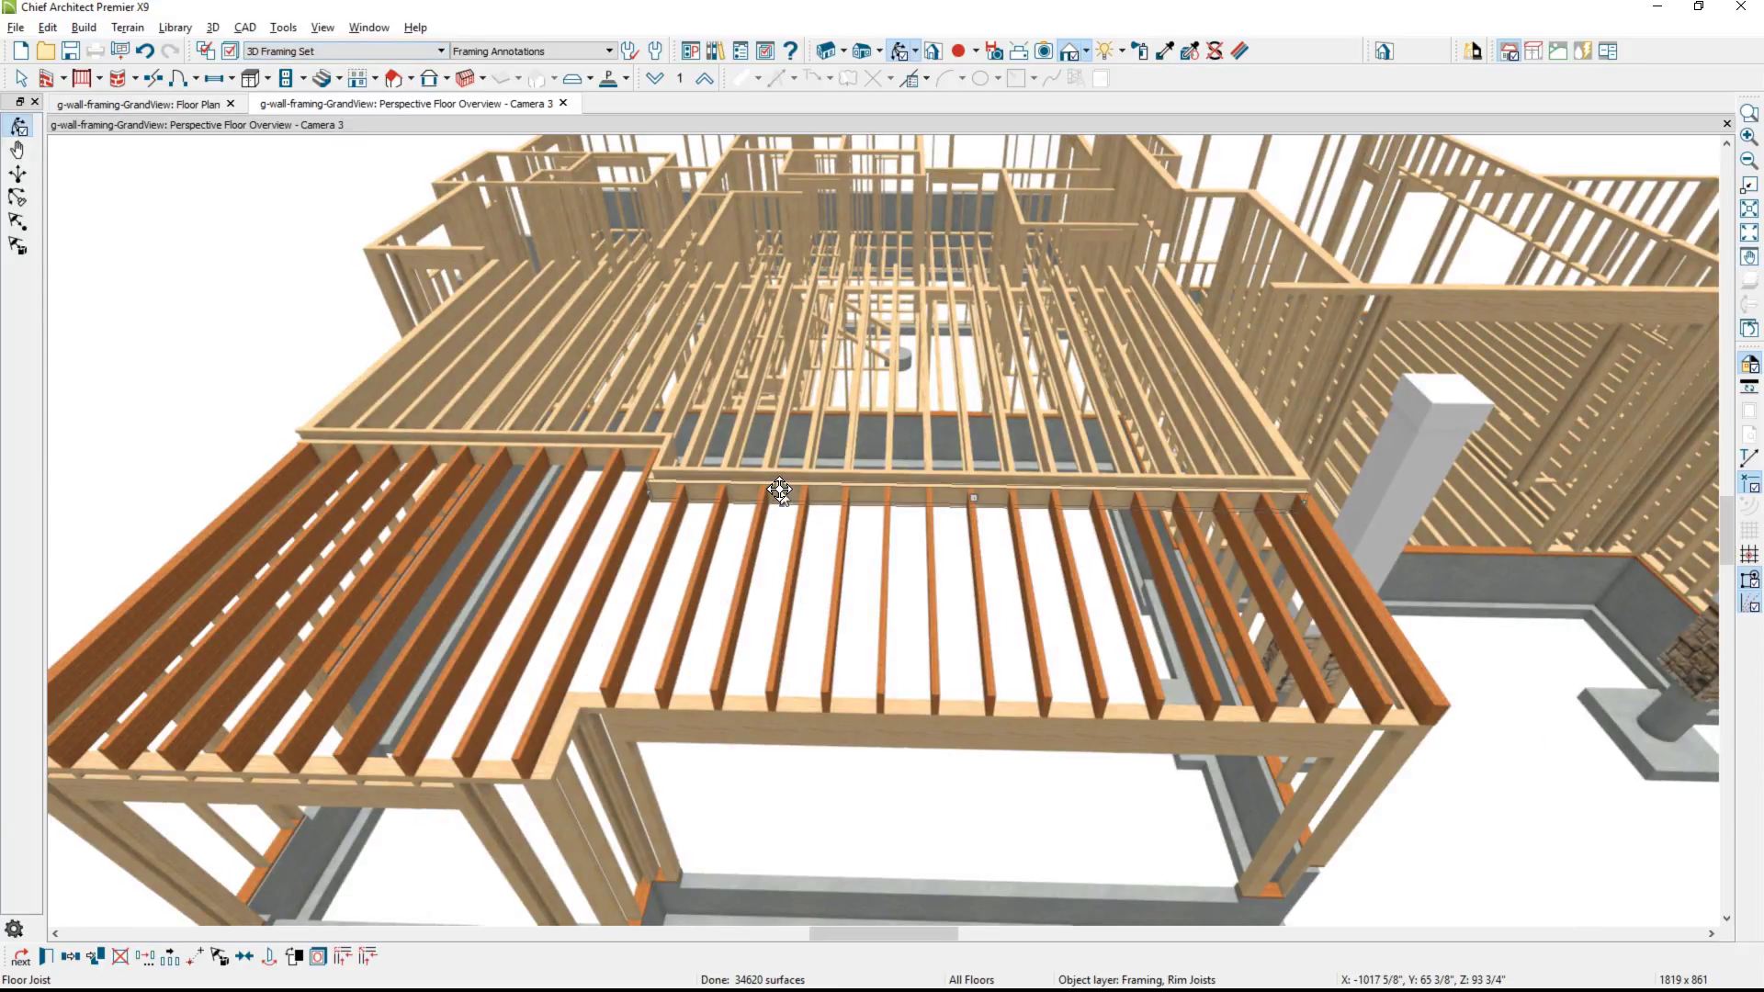
left_click_drag(779, 489, 786, 485)
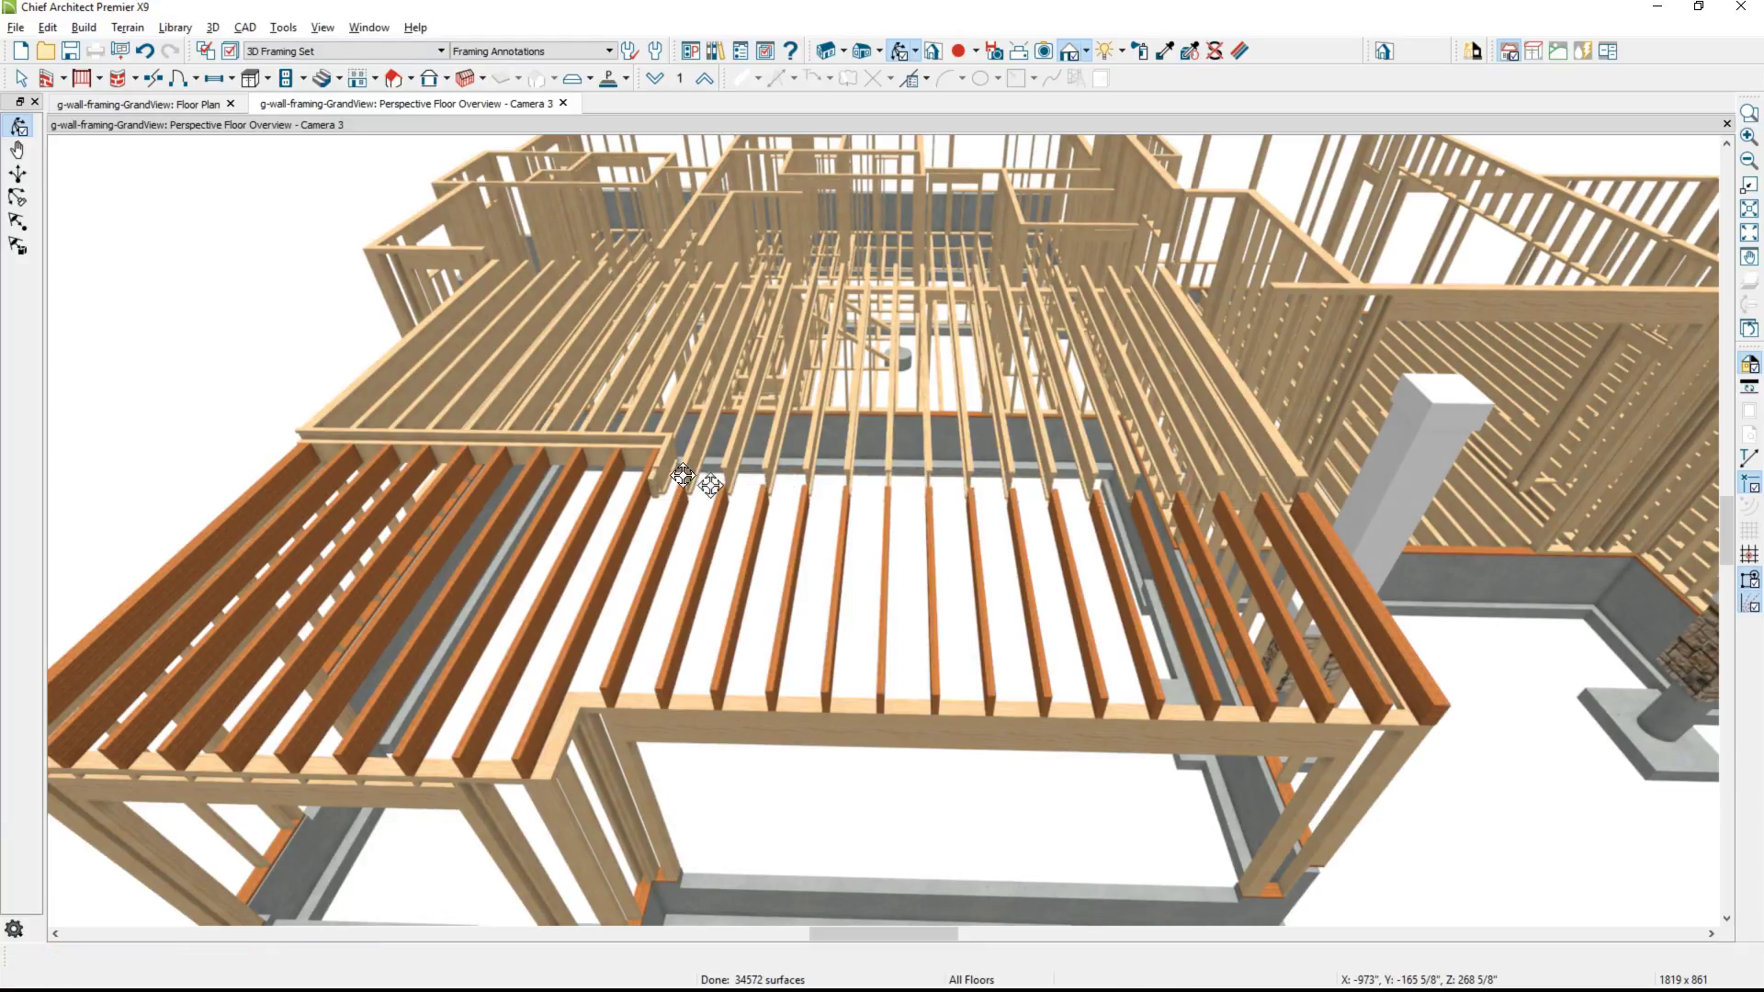
left_click(636, 454)
key("Delete")
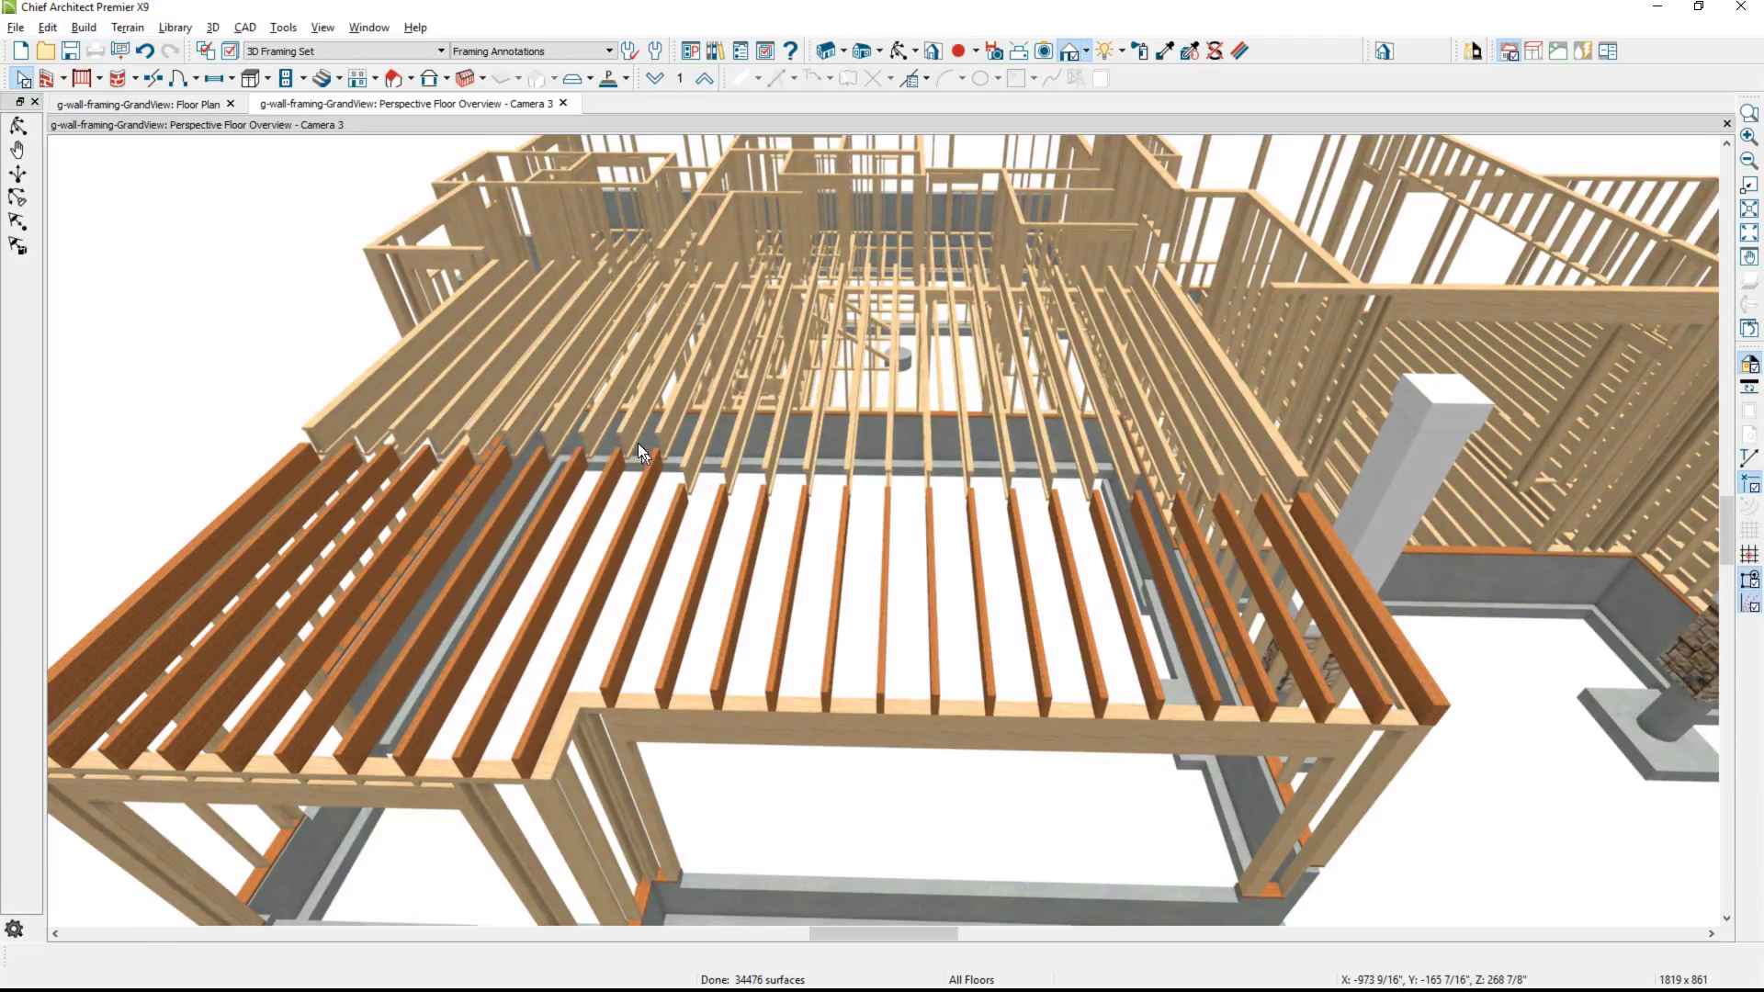
Set the floor beam framing defaults in the floor plan to 14" depth, 5 1/2" width and type Steel-I.
left_click(187, 107)
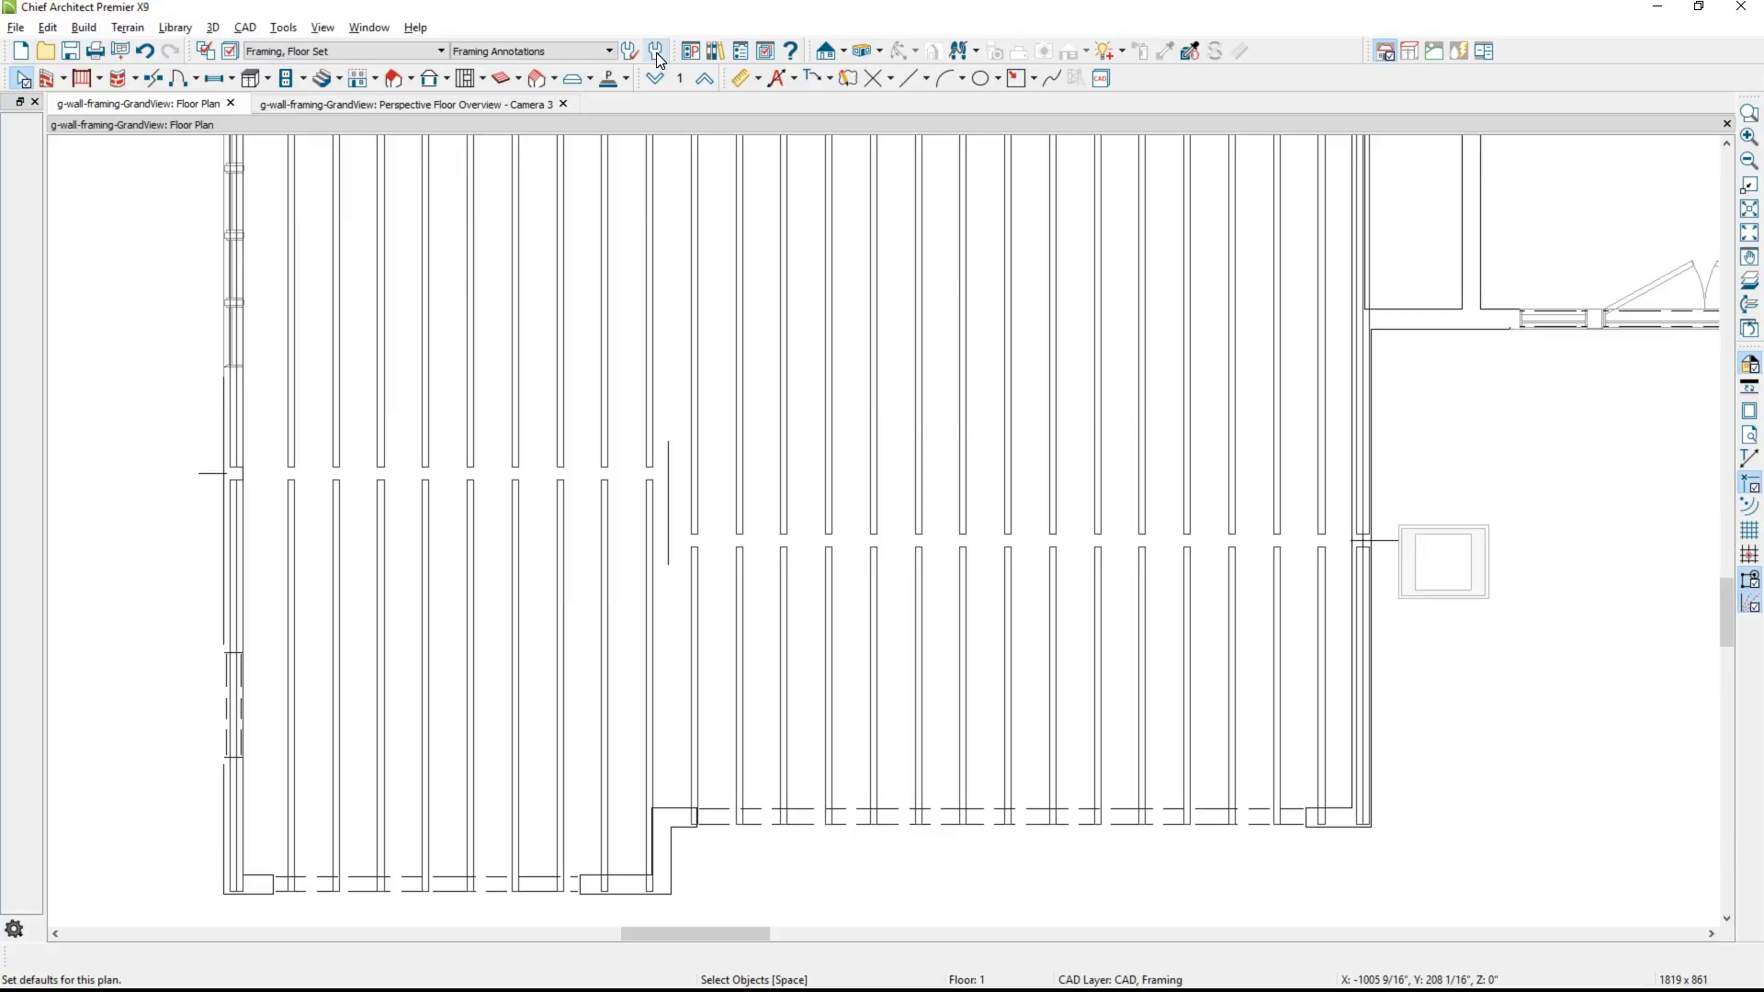
left_click(656, 52)
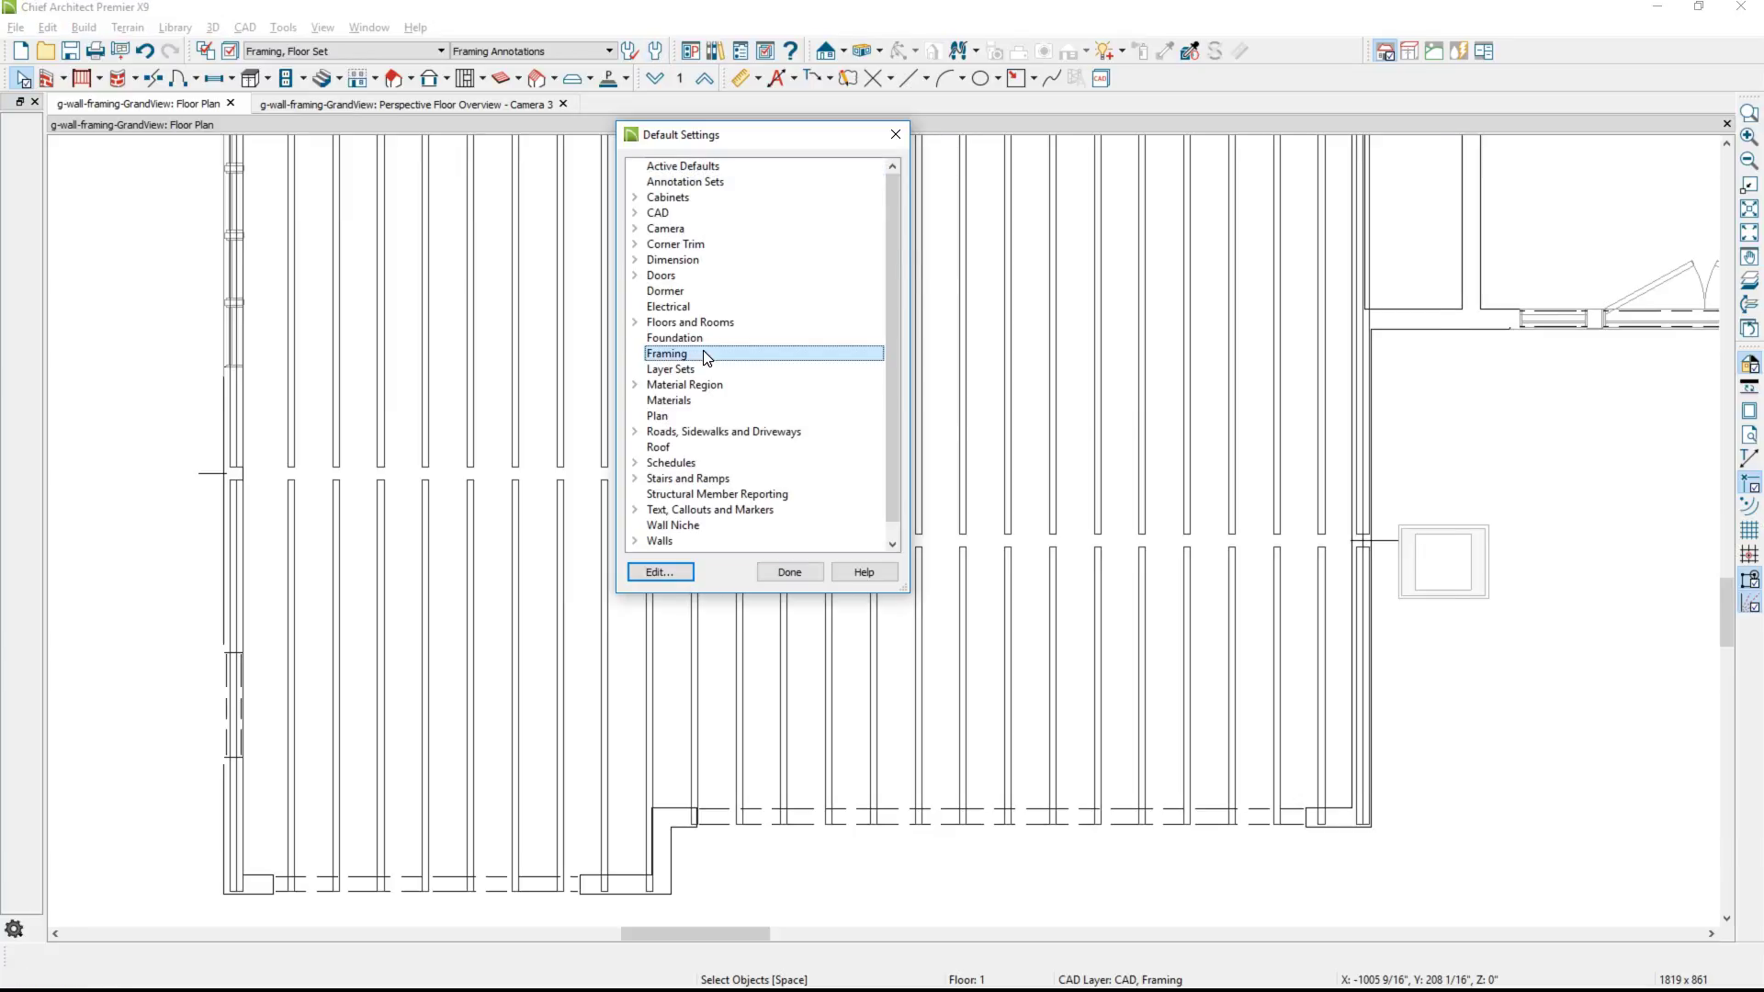
double_click(703, 352)
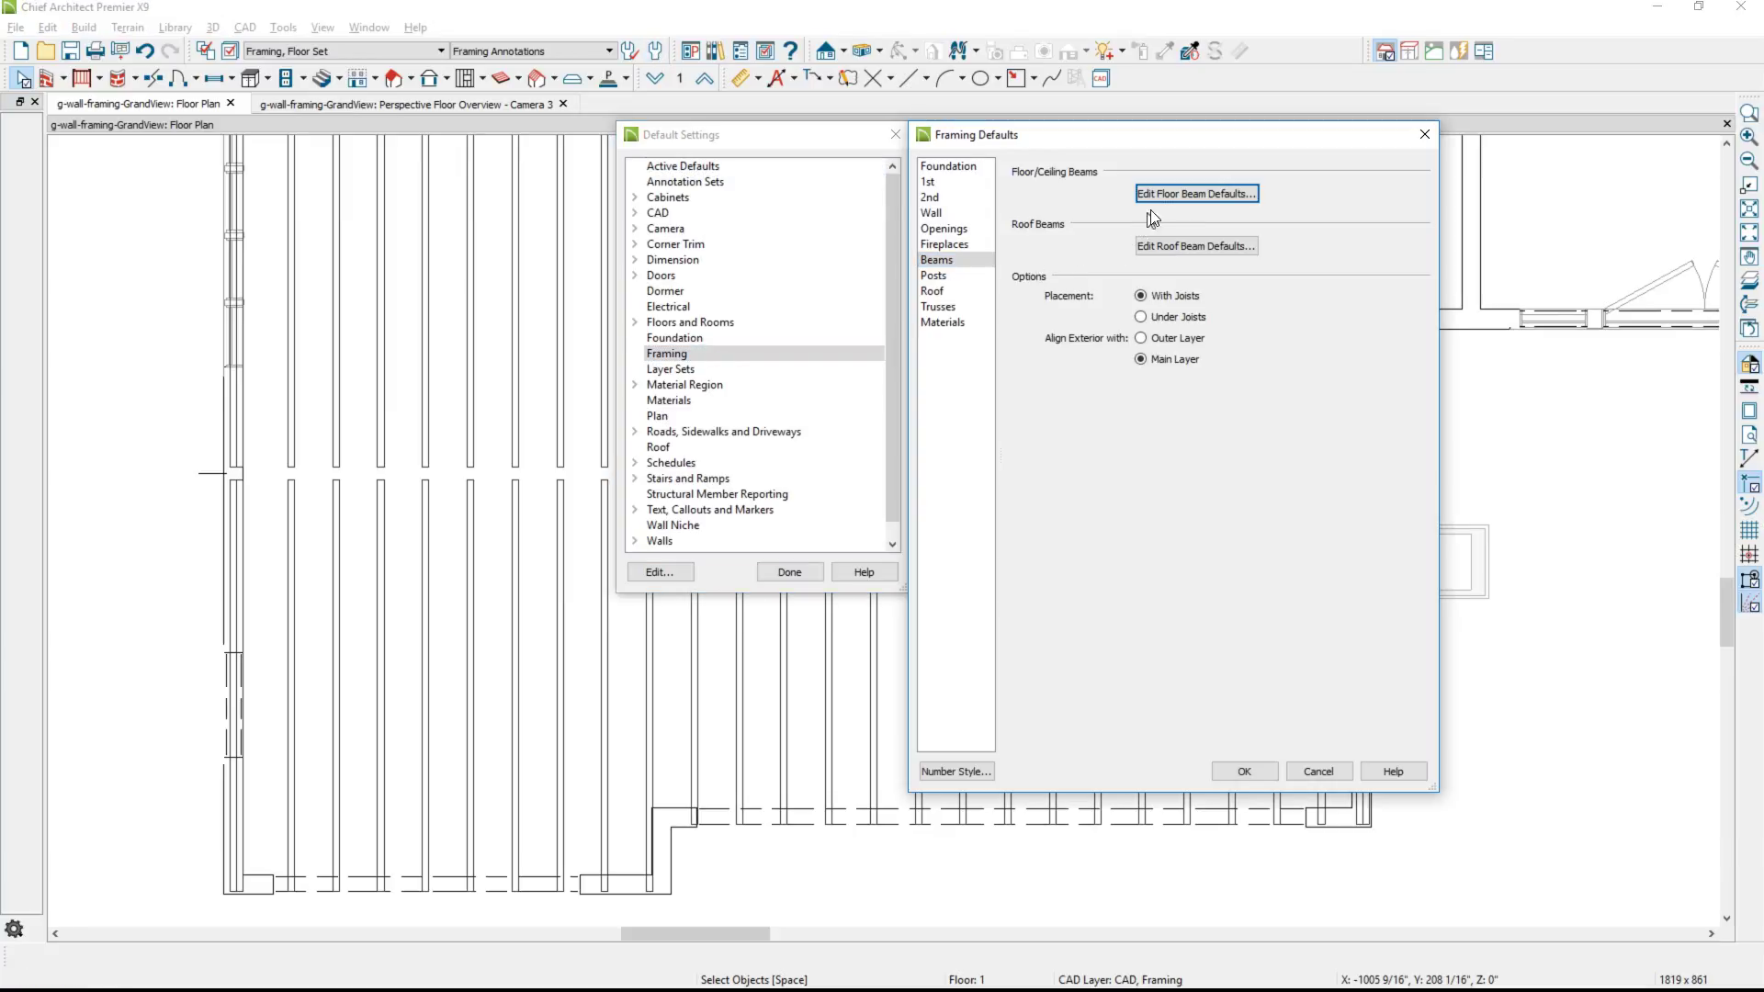
left_click(1180, 194)
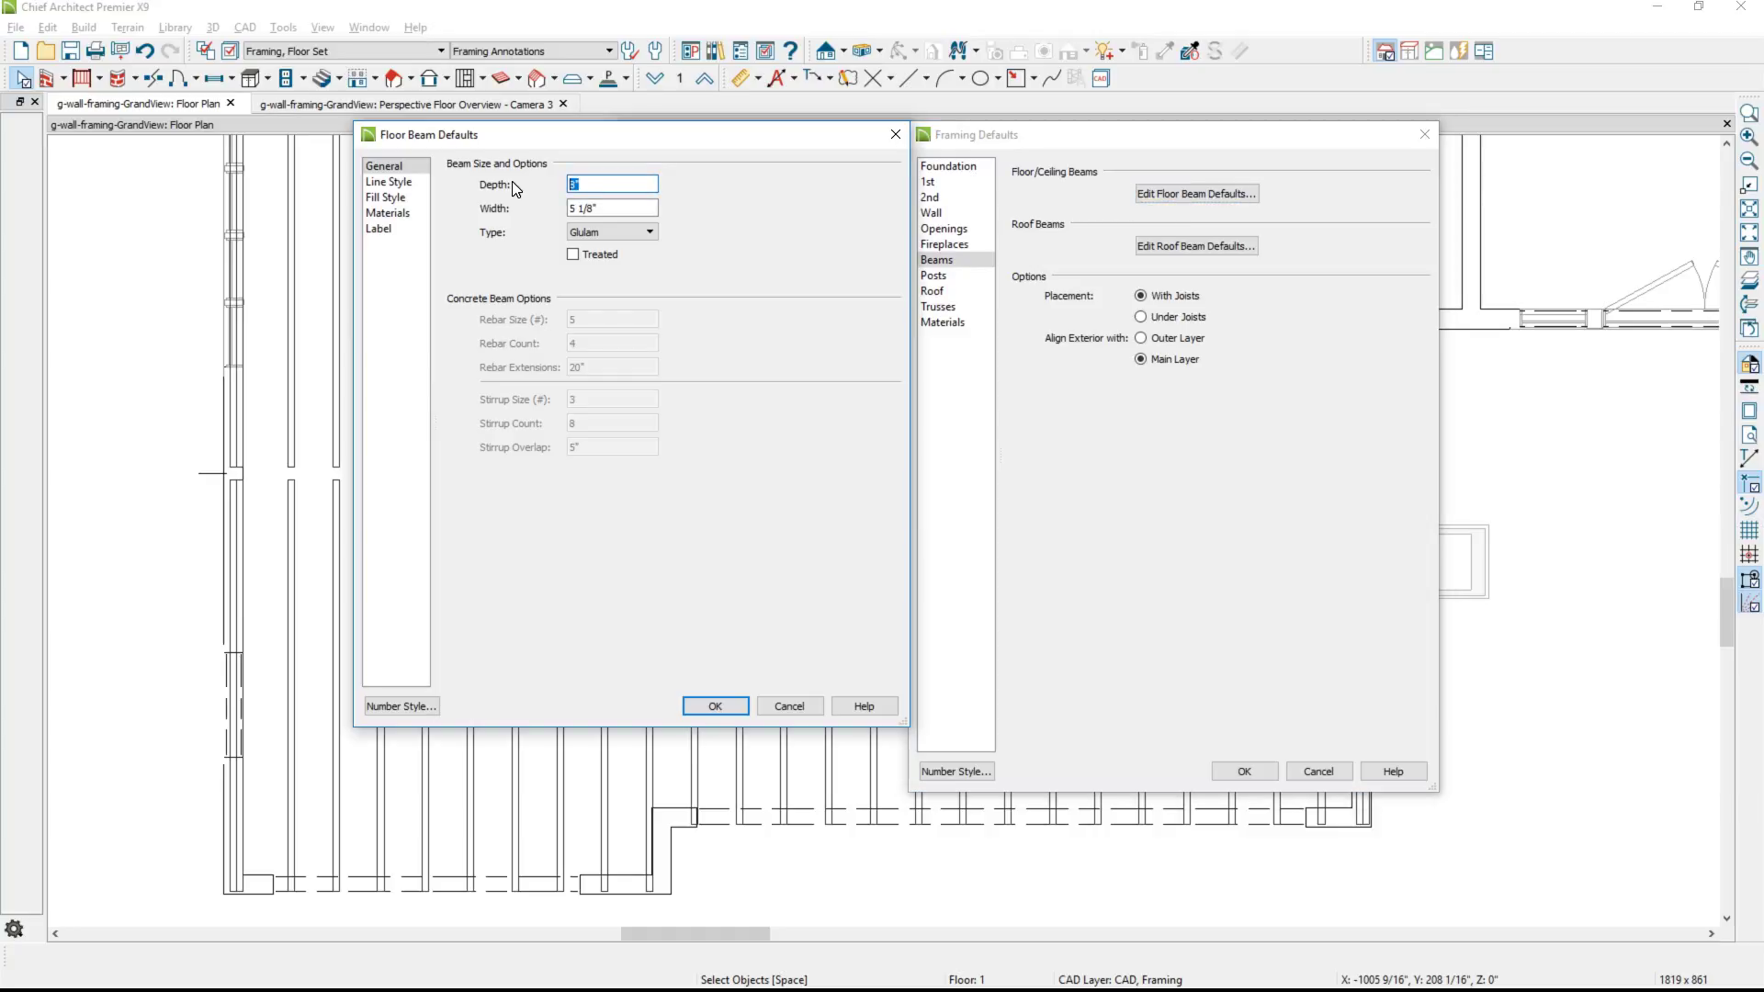
type("14")
key("Tab")
type("5 1/2")
left_click(606, 231)
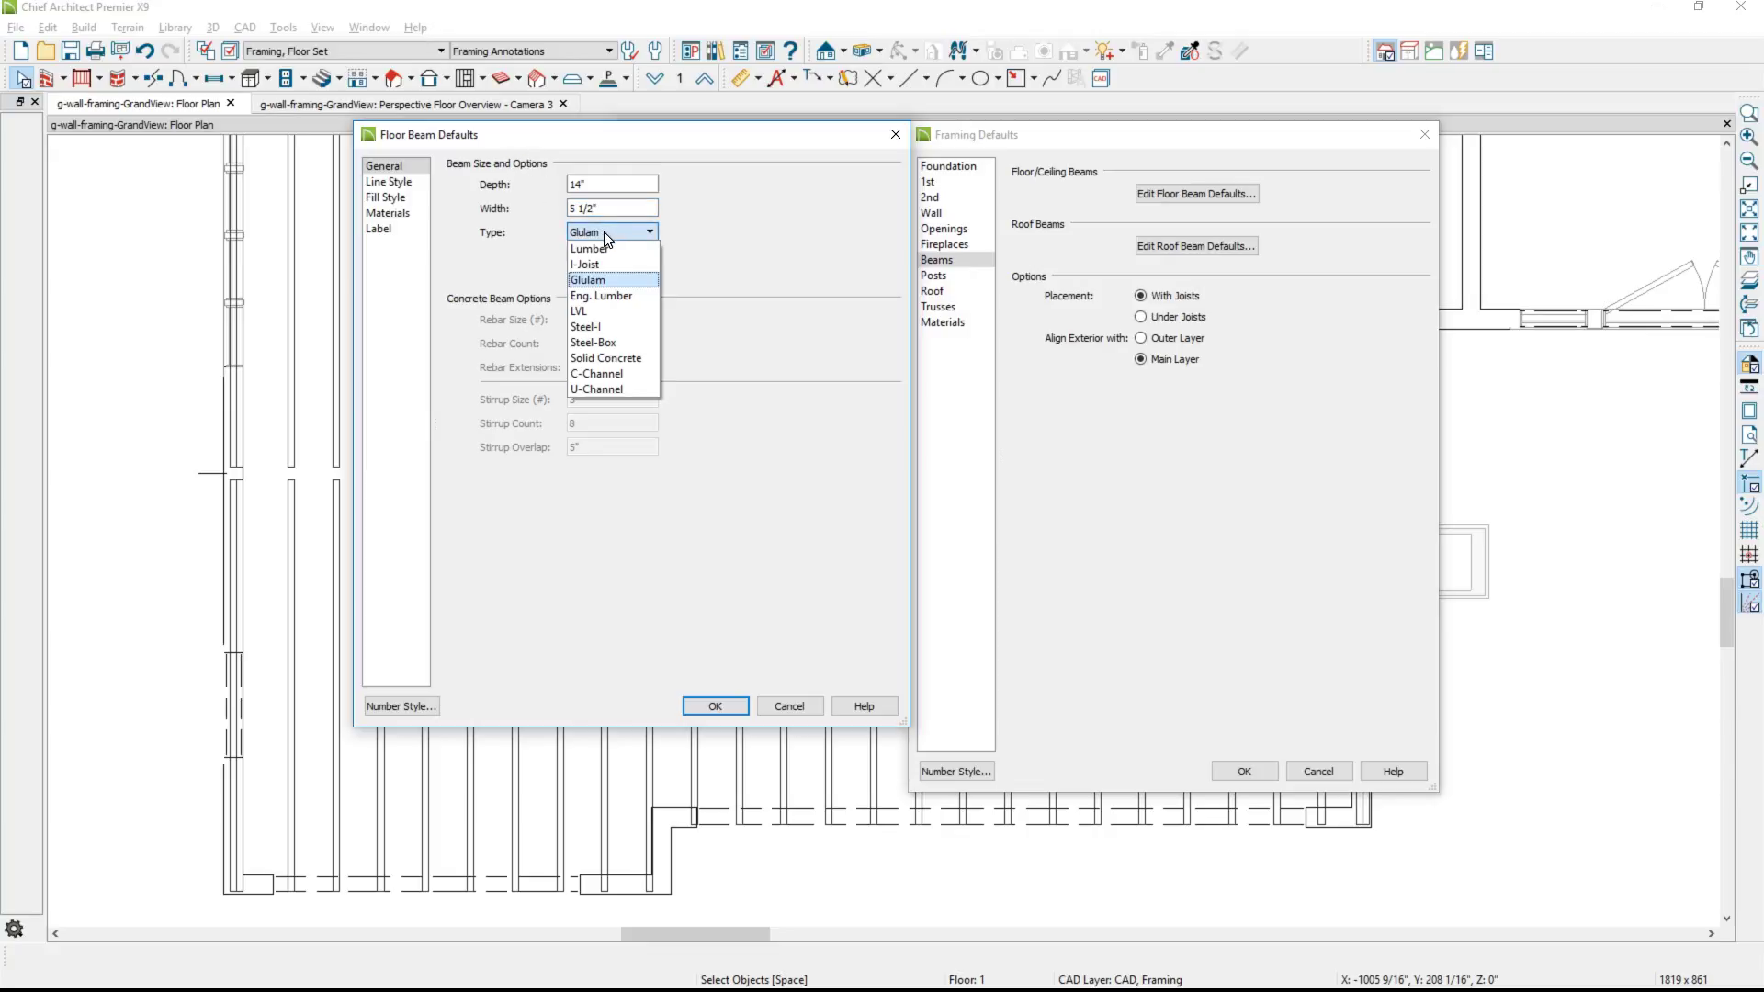
left_click(598, 326)
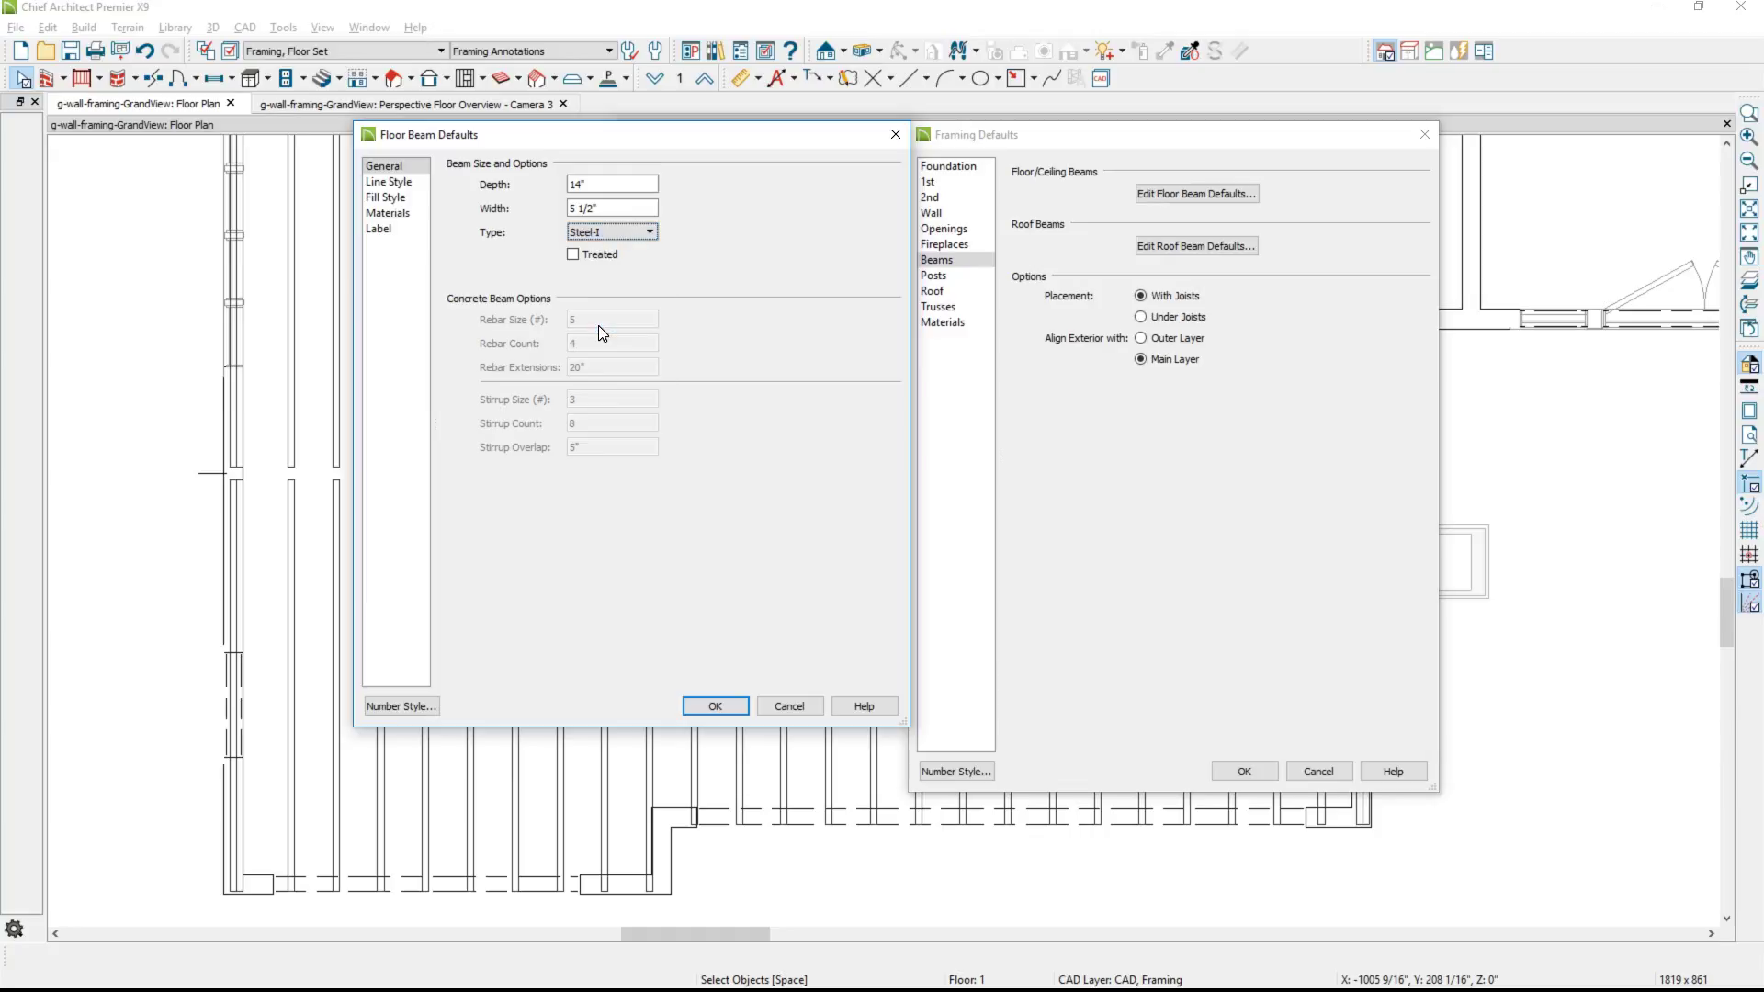
left_click(694, 707)
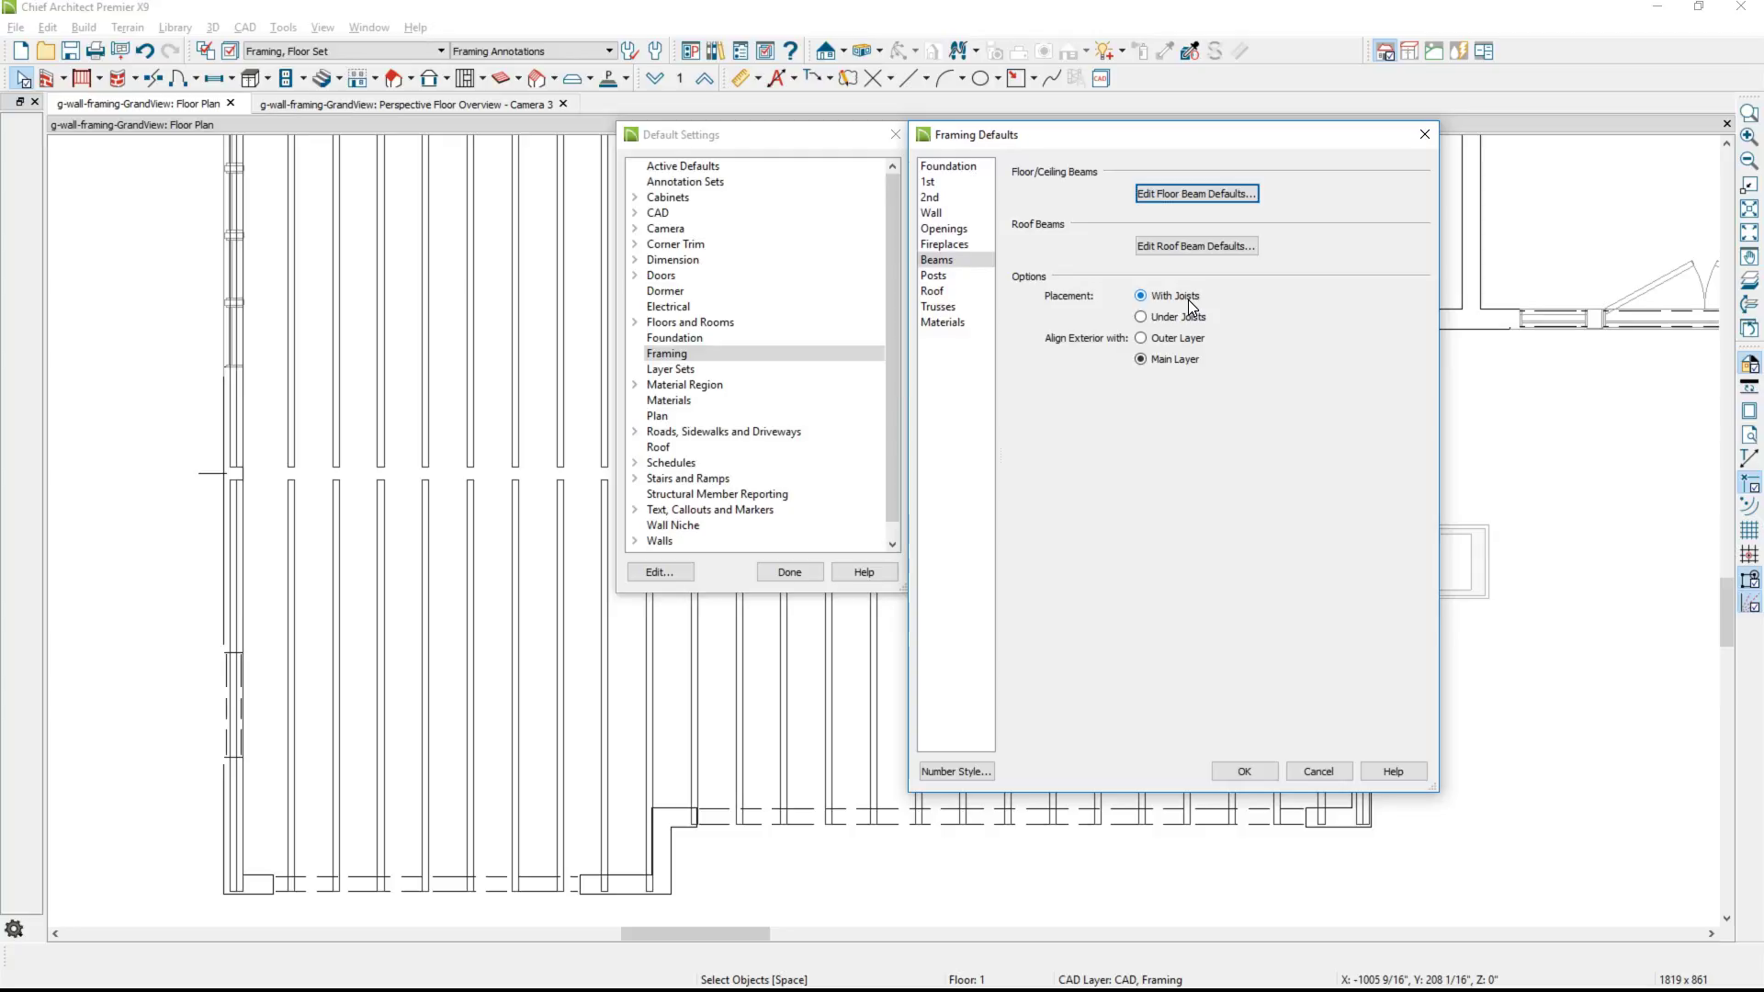
key("Escape")
key("Escape")
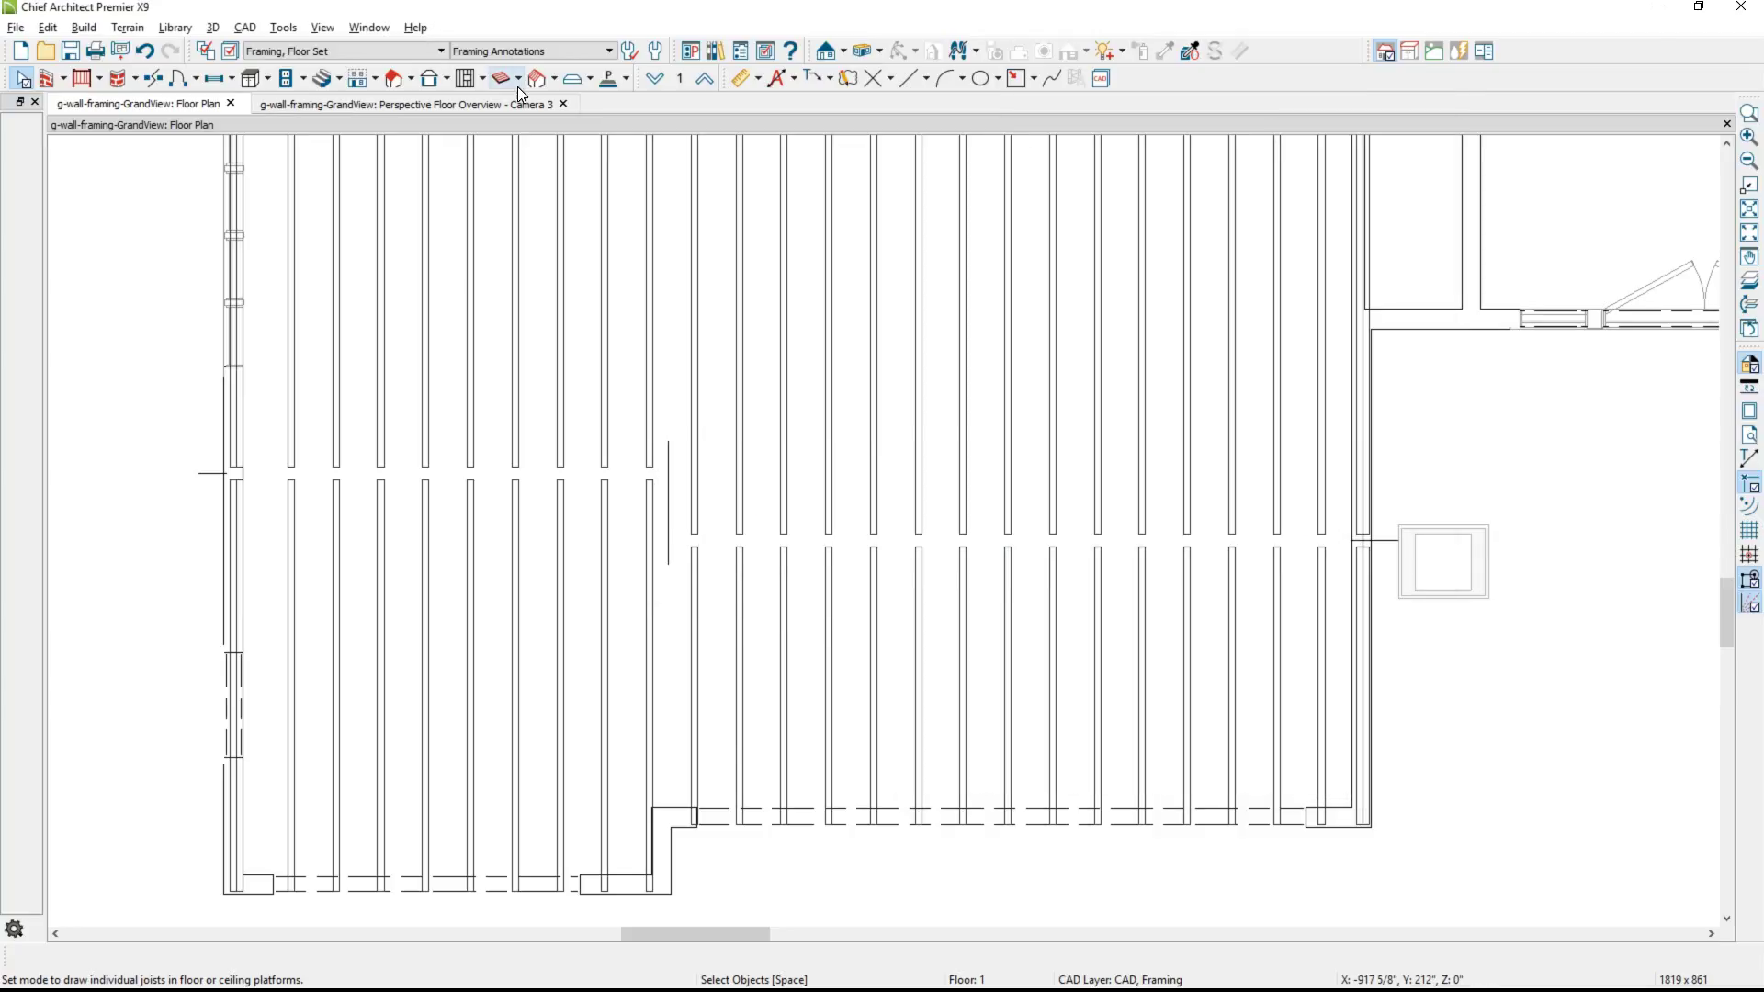
Draw floor/ceiling beams in the gap between the joists along both garage runs and across the jog connecting them.
left_click(518, 81)
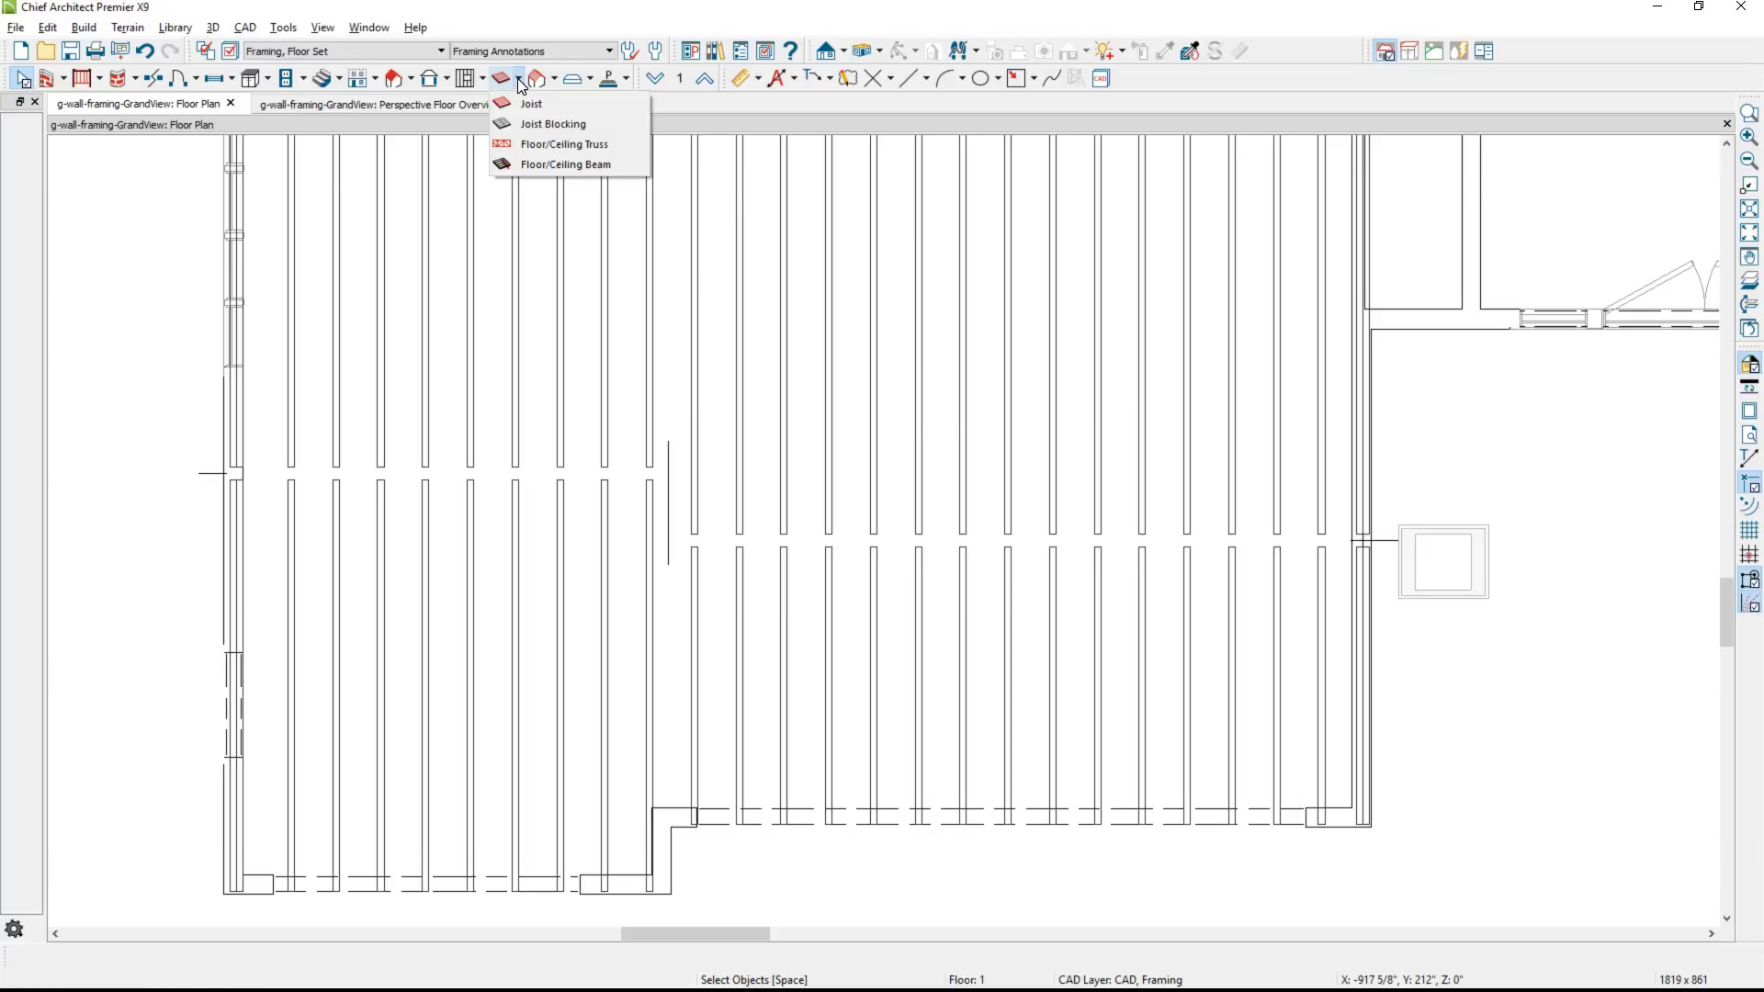
left_click(546, 165)
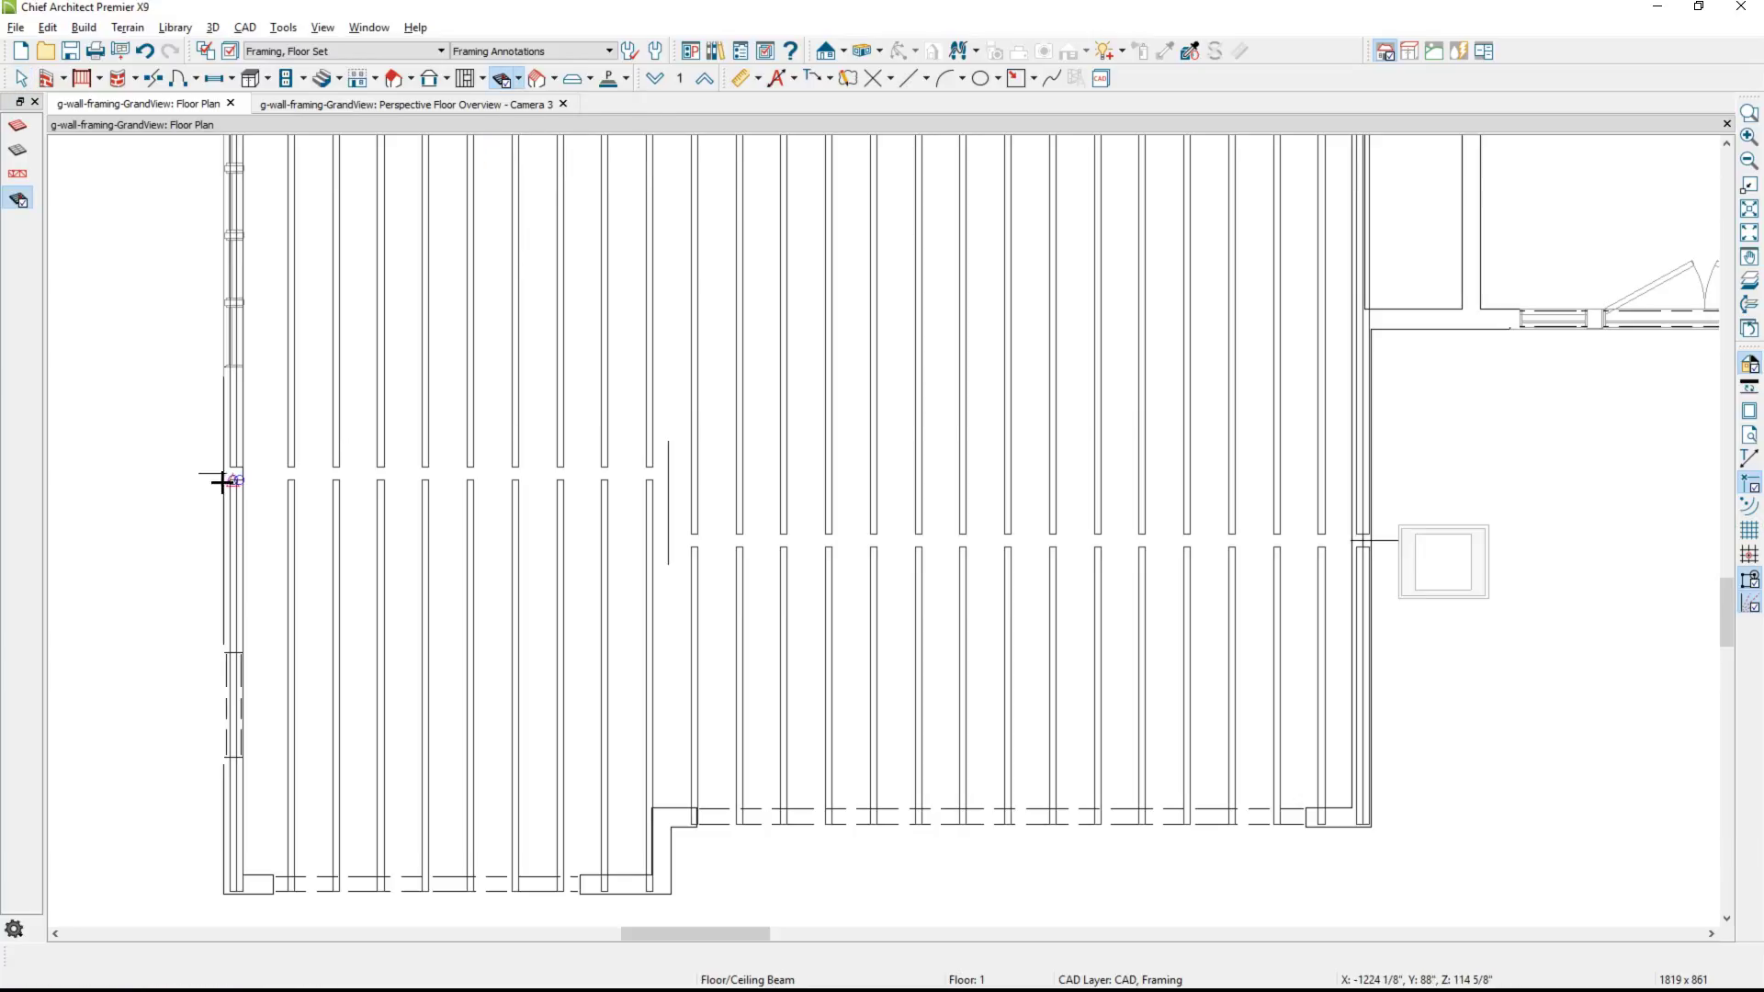
left_click_drag(230, 475, 669, 475)
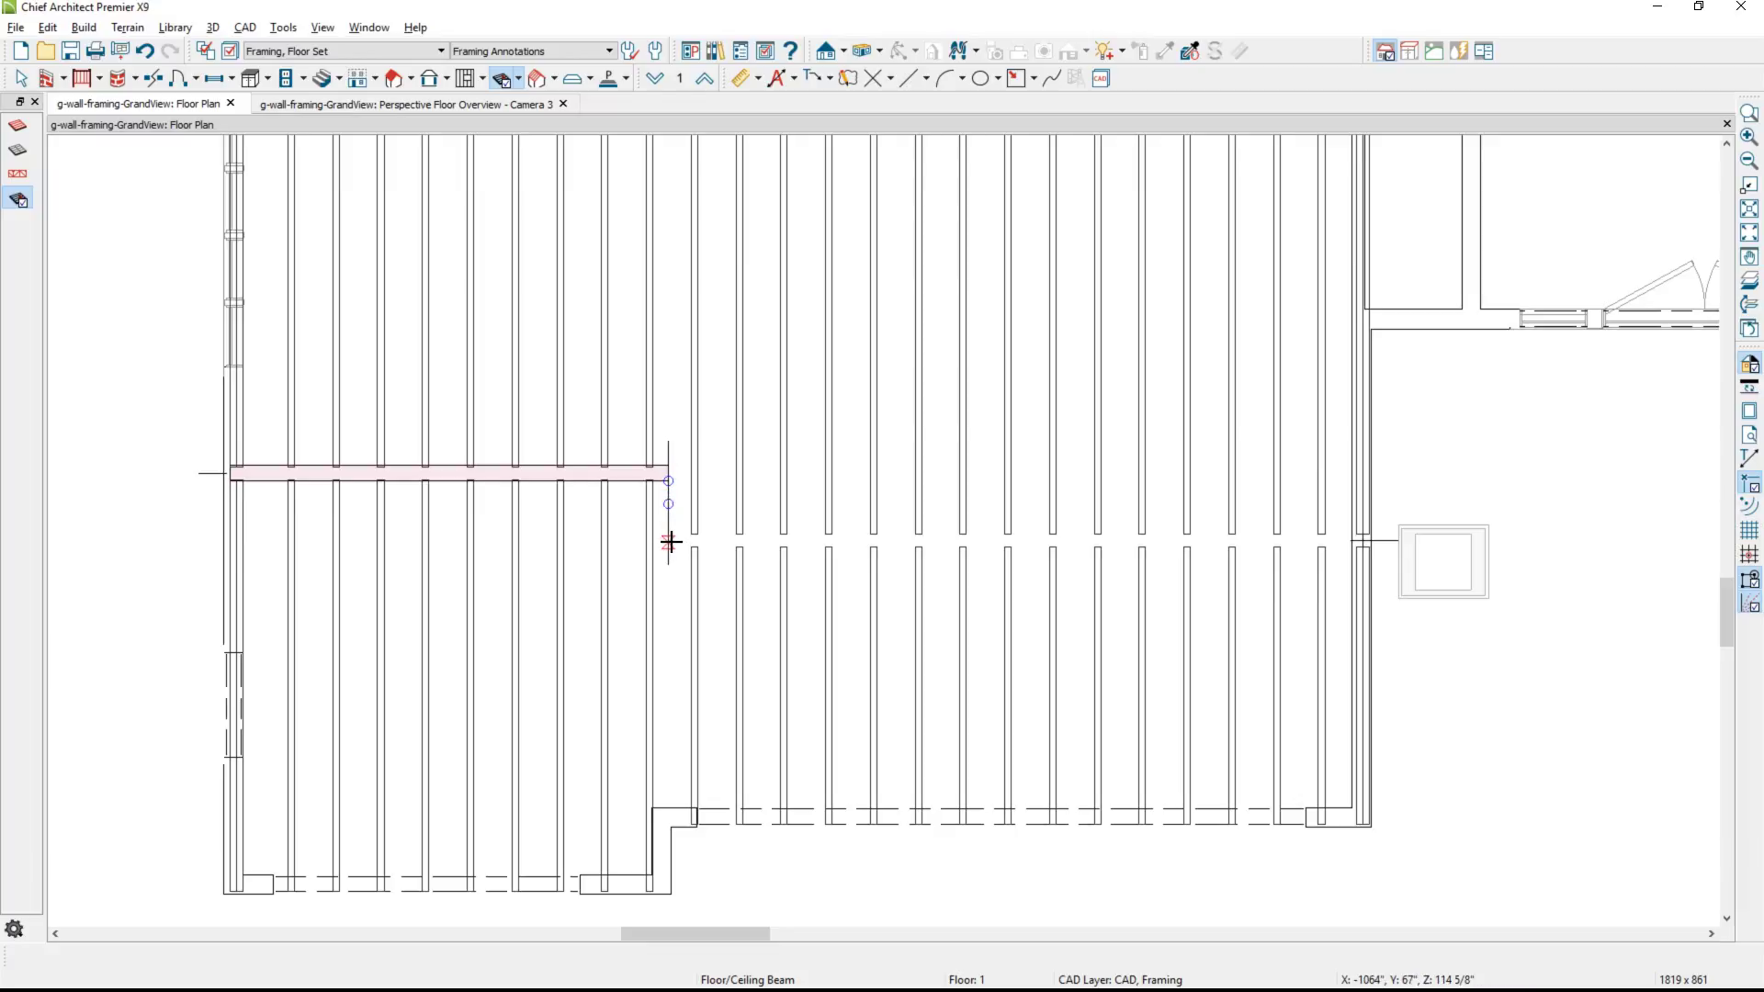
left_click_drag(670, 543, 1367, 542)
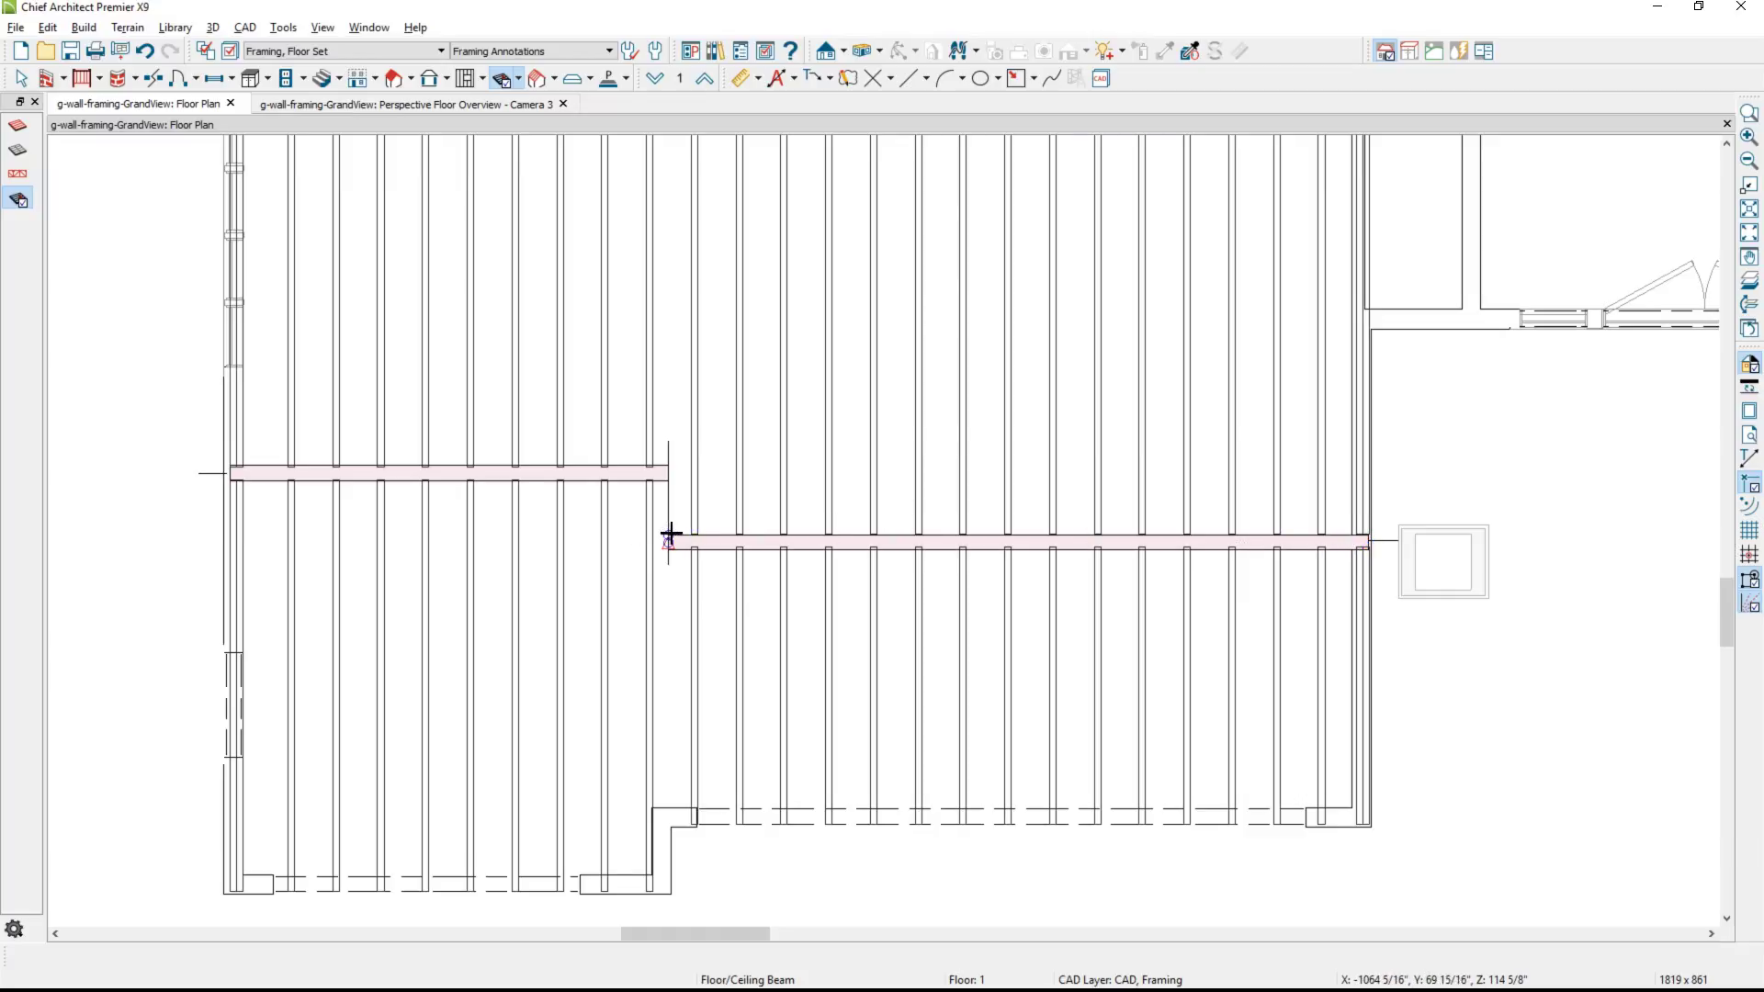
left_click_drag(673, 534, 662, 474)
key("space")
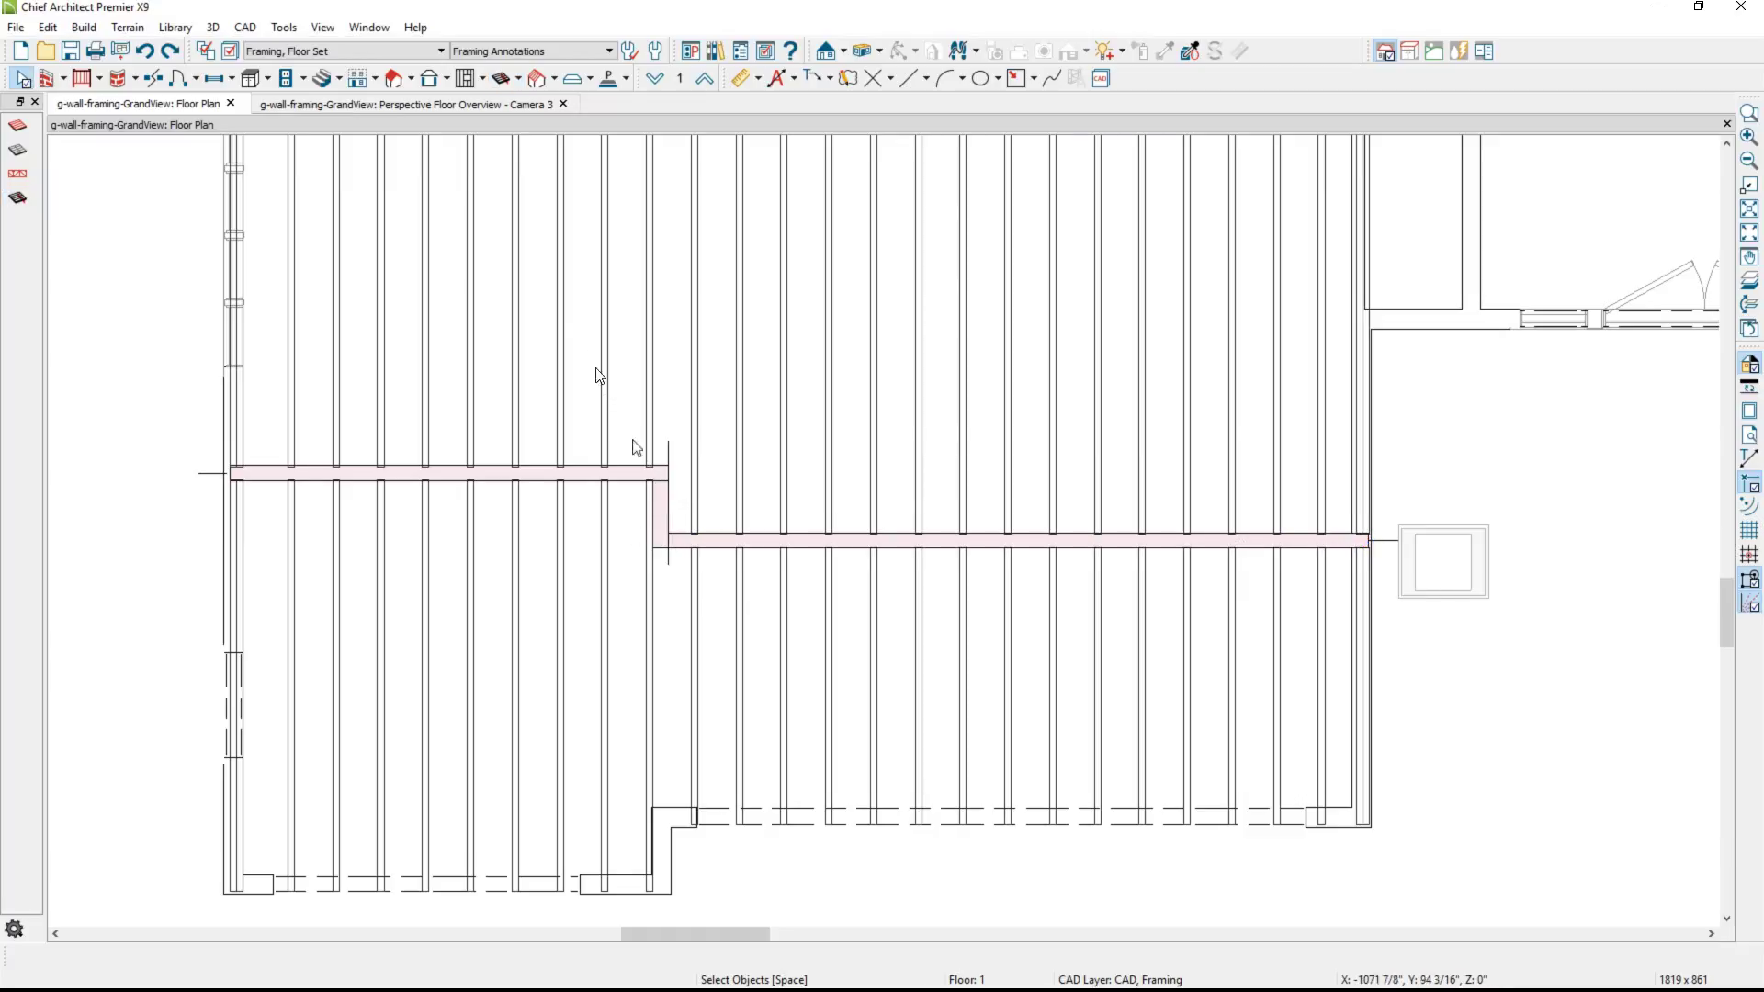
Check the new beams in the perspective overview and start trimming the overlapping joist ends against the shorter run's beam in plan.
left_click(338, 104)
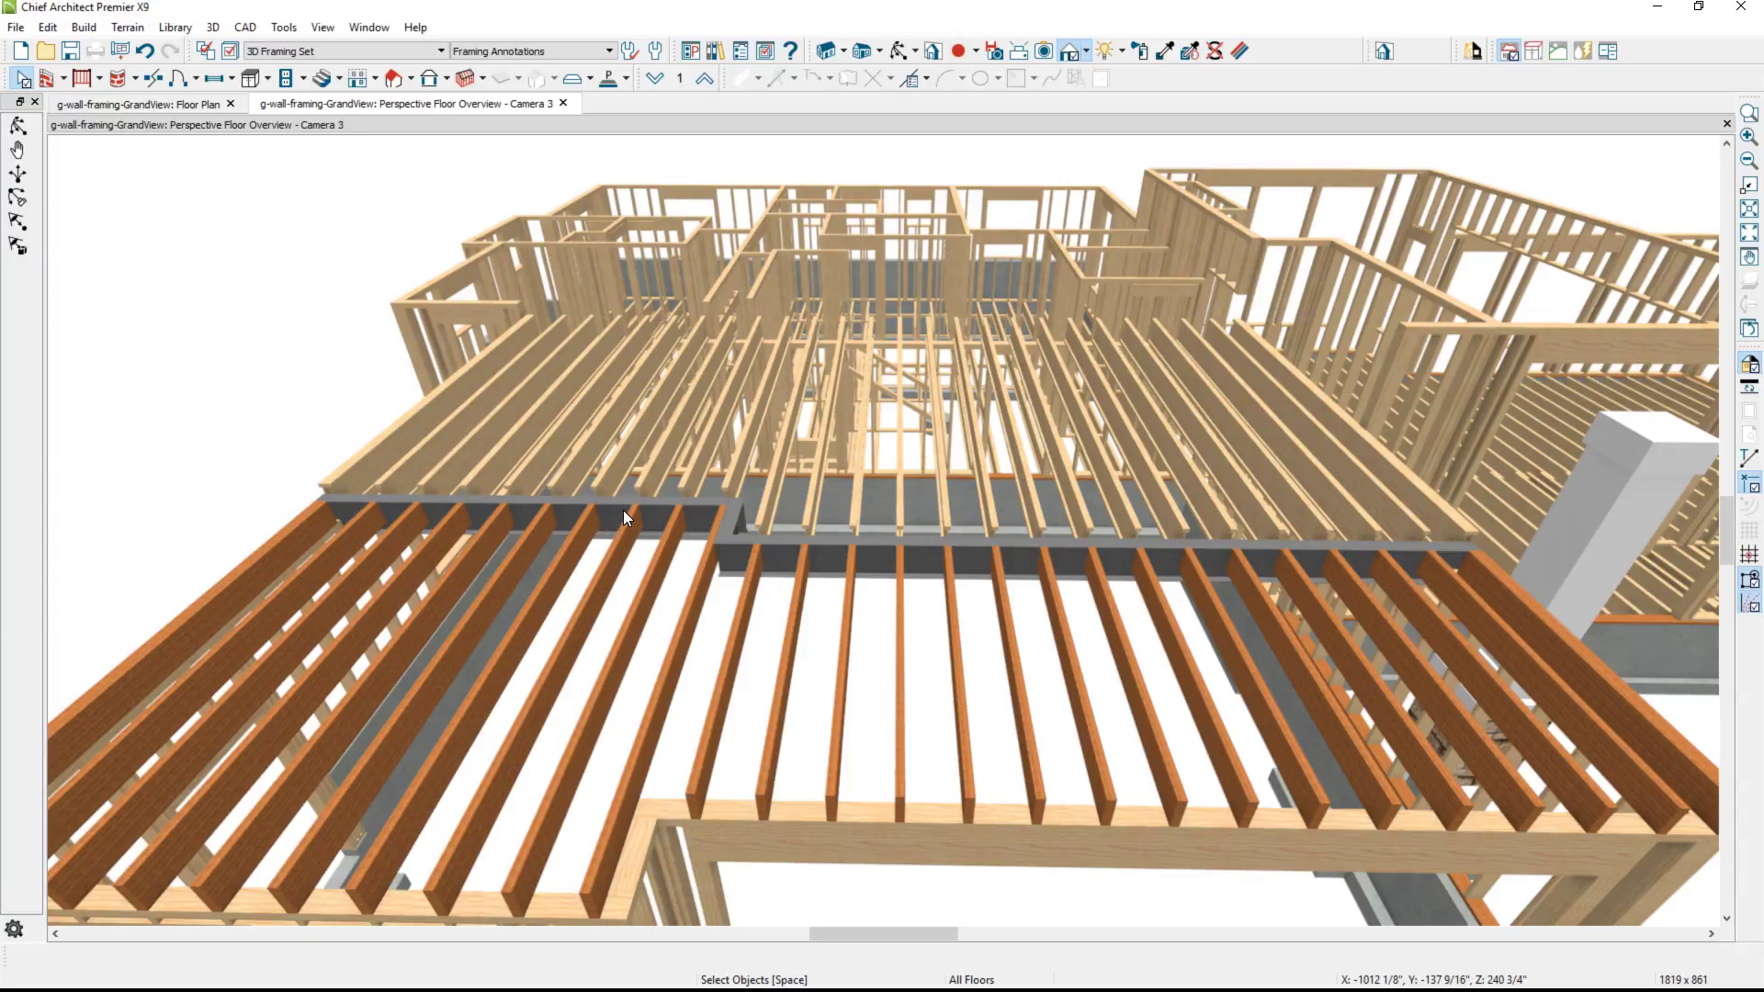
left_click(195, 104)
middle_click_drag(453, 488, 543, 555)
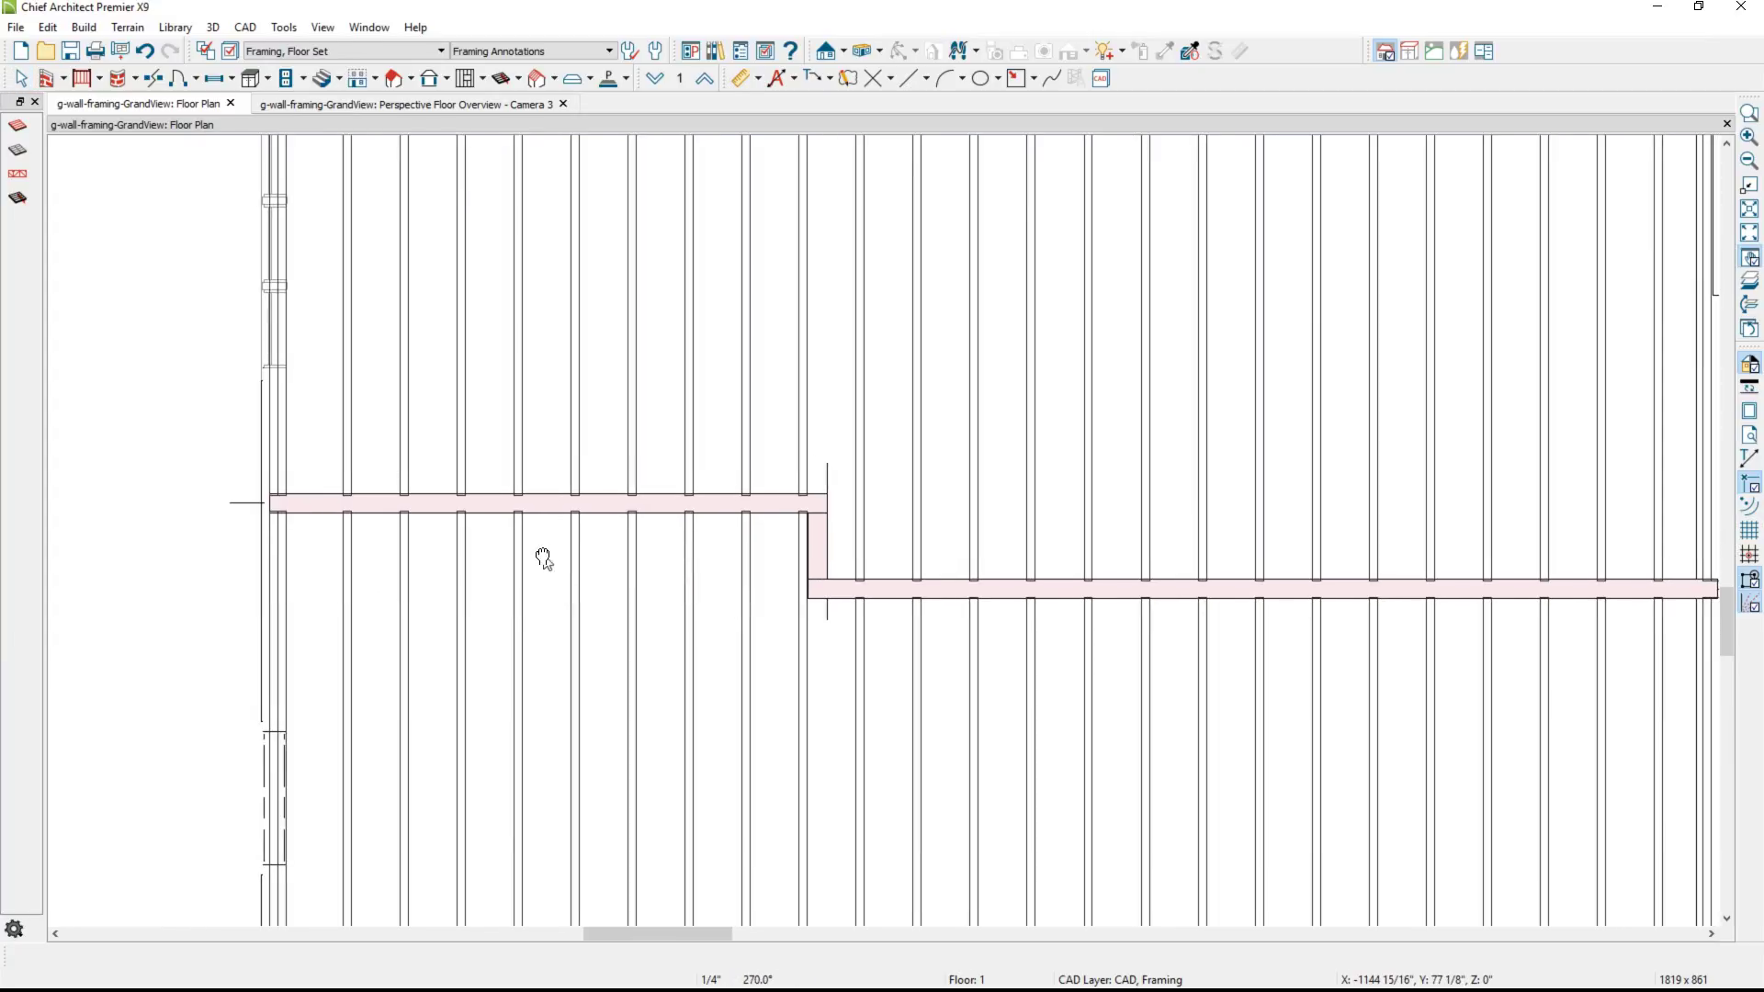
scroll(554, 524, "up", 3)
scroll(558, 531, "up", 2)
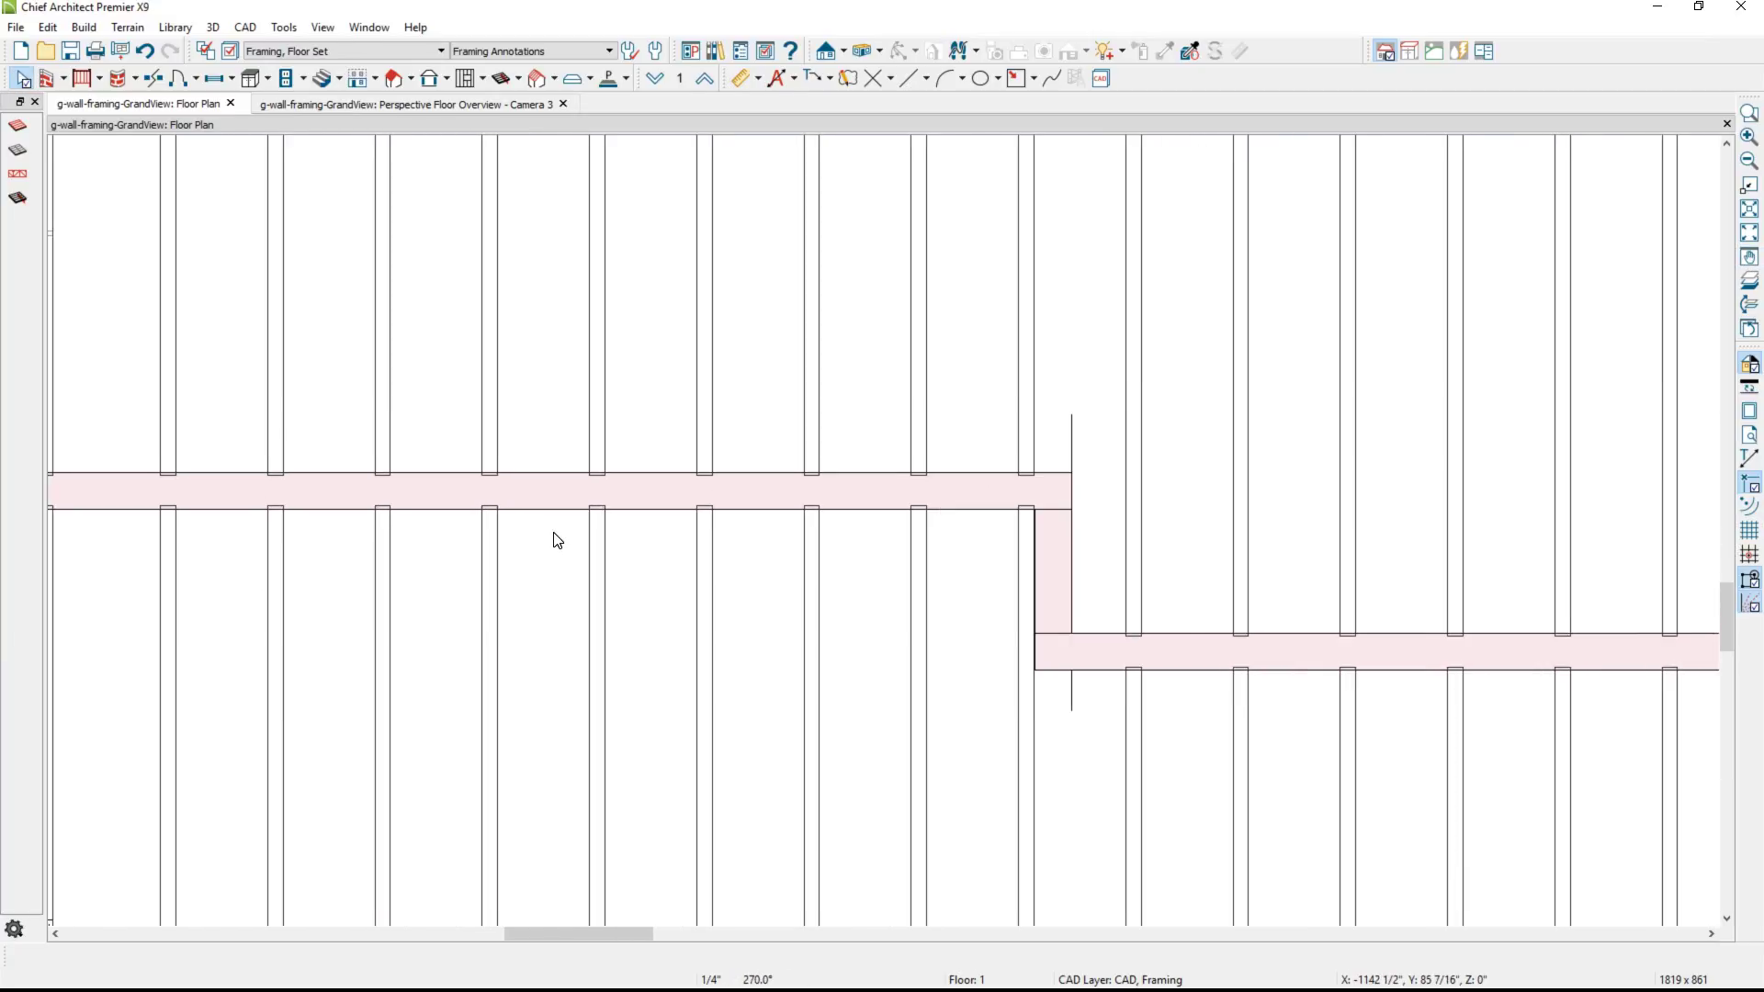
middle_click_drag(567, 542, 722, 554)
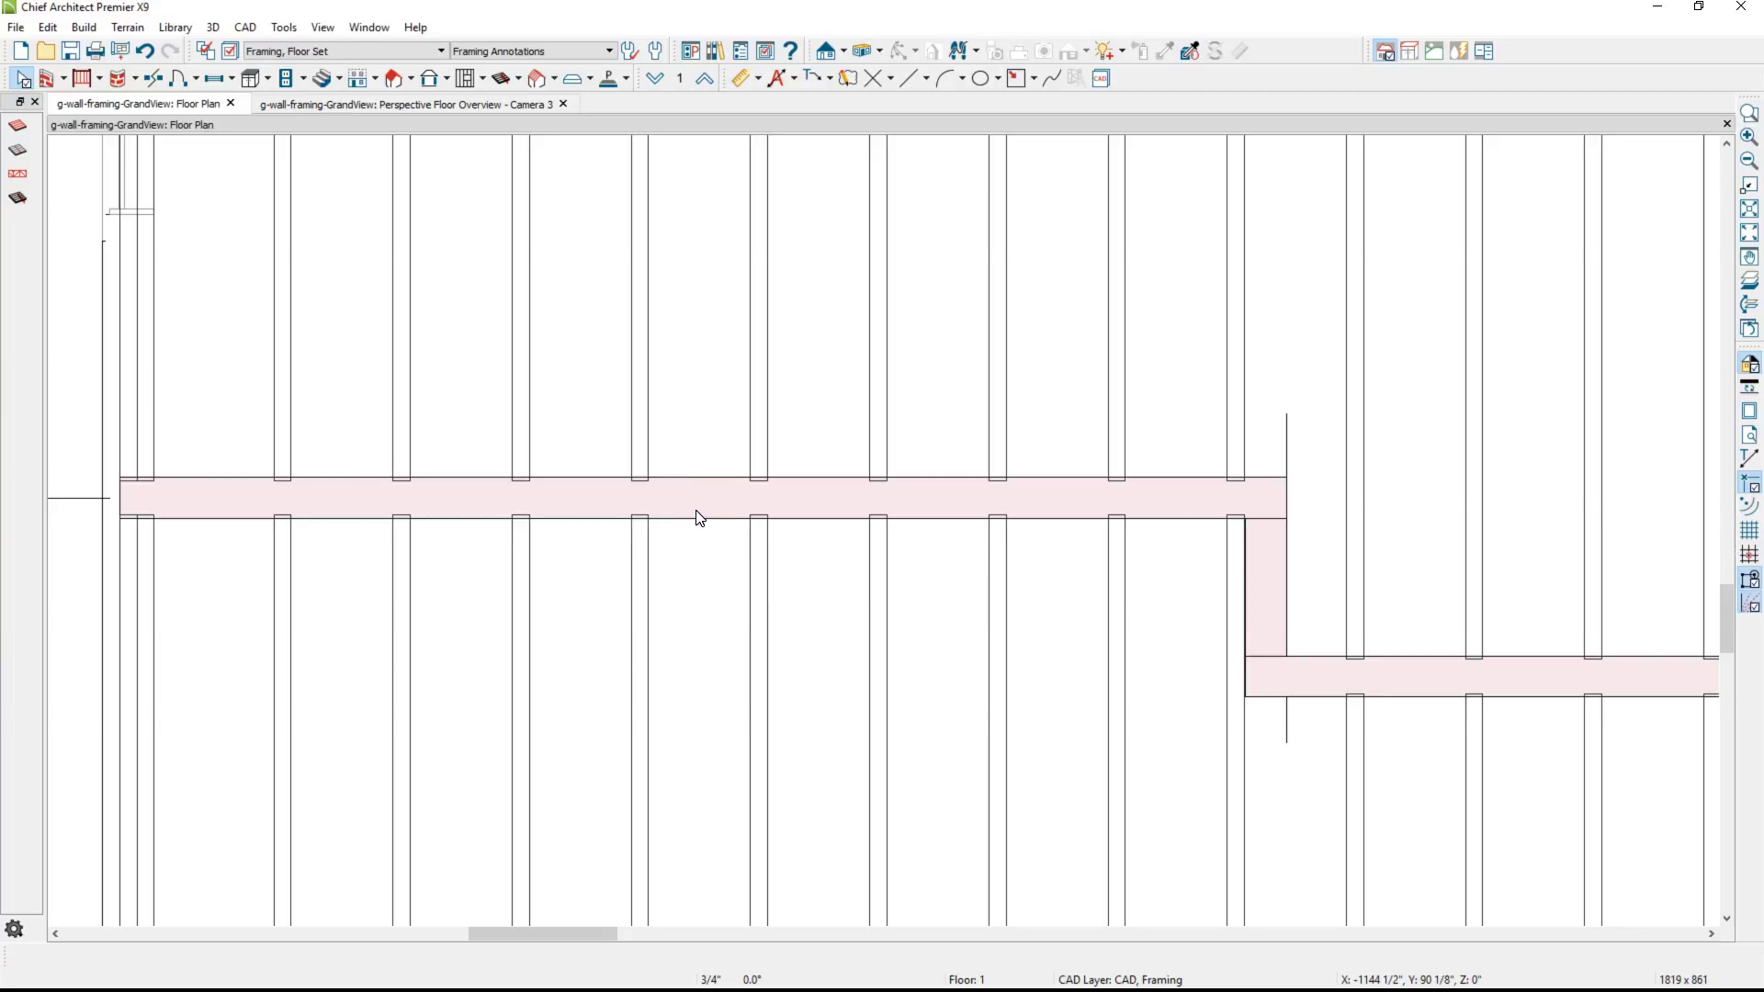
scroll(700, 520, "up", 3)
left_click(729, 520)
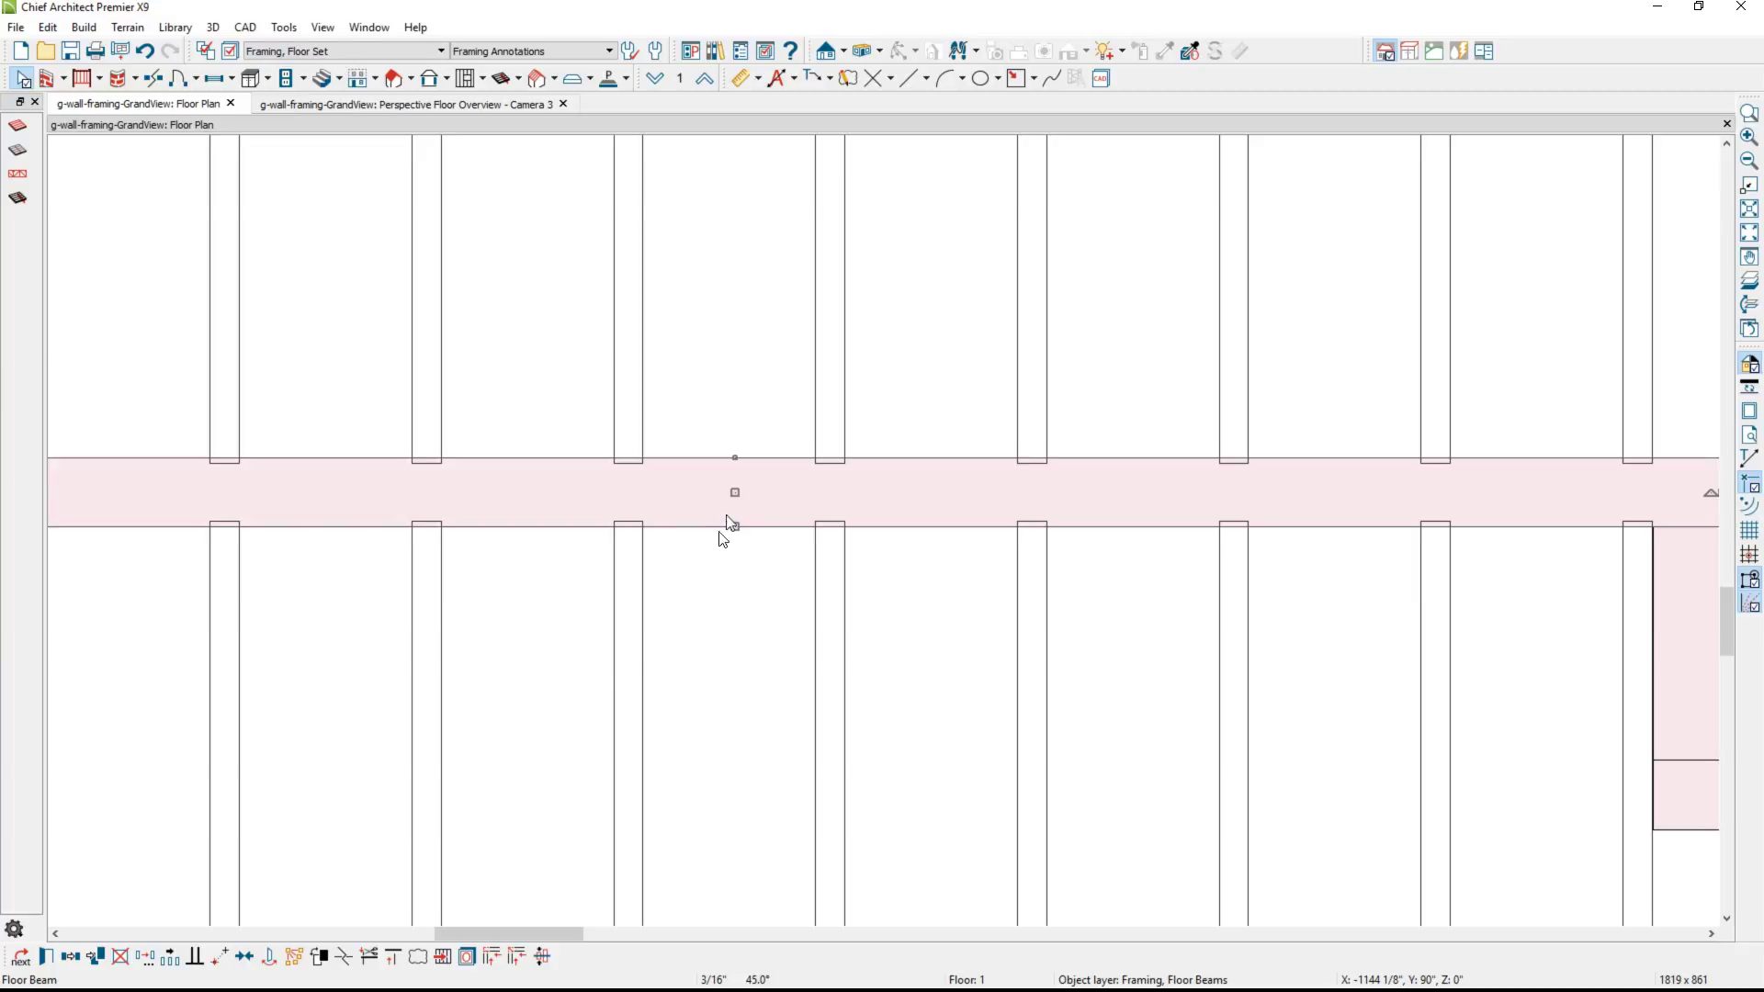
left_click(372, 957)
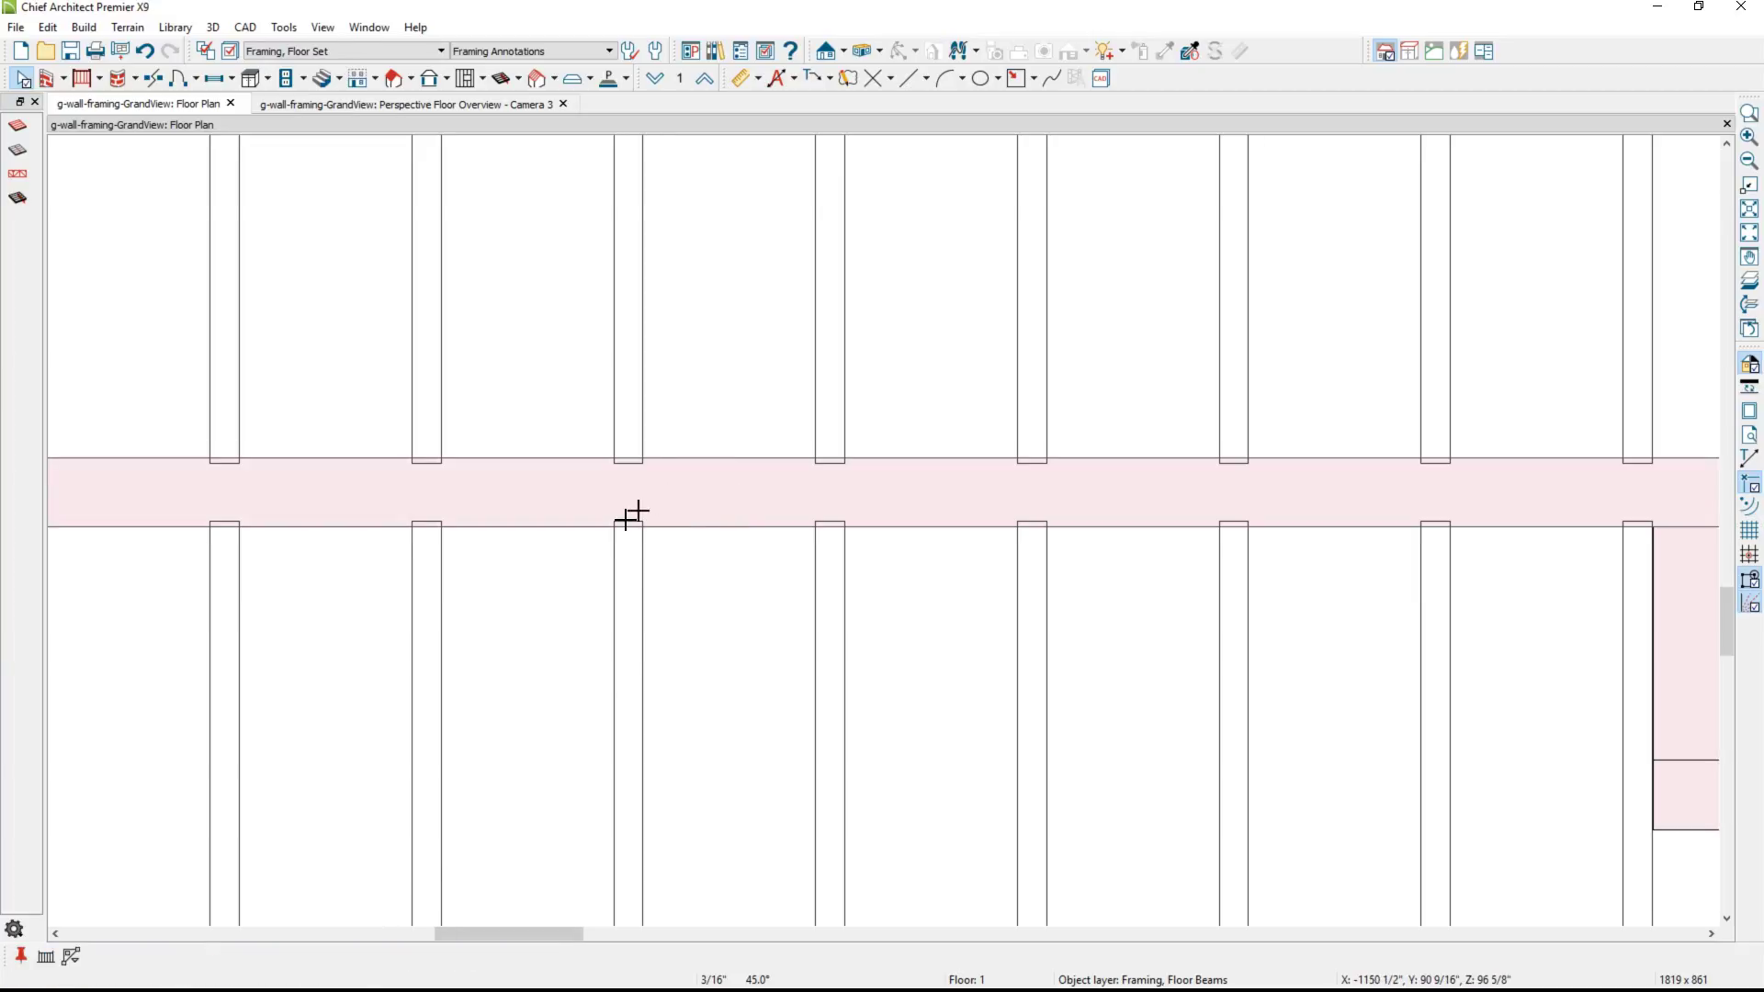
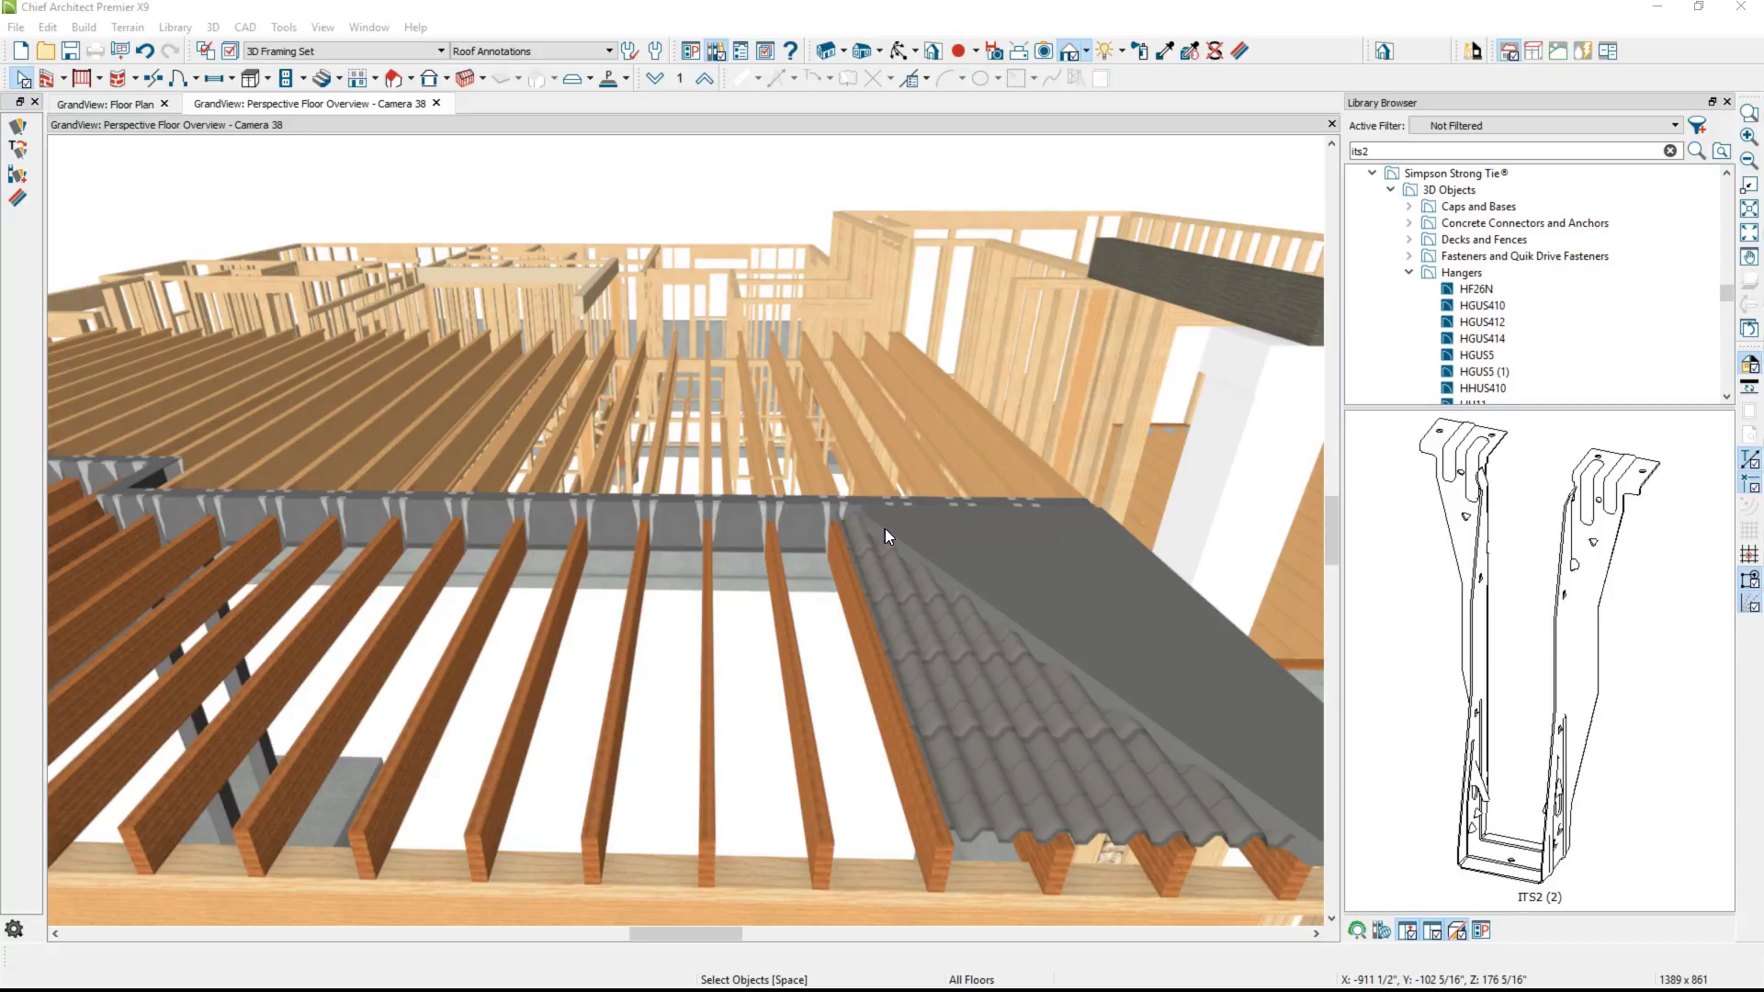
Examine the joist hangers along the steel beam and the adjoining garage roof in the finished GrandView perspective overview.
scroll(923, 551, "up", 3)
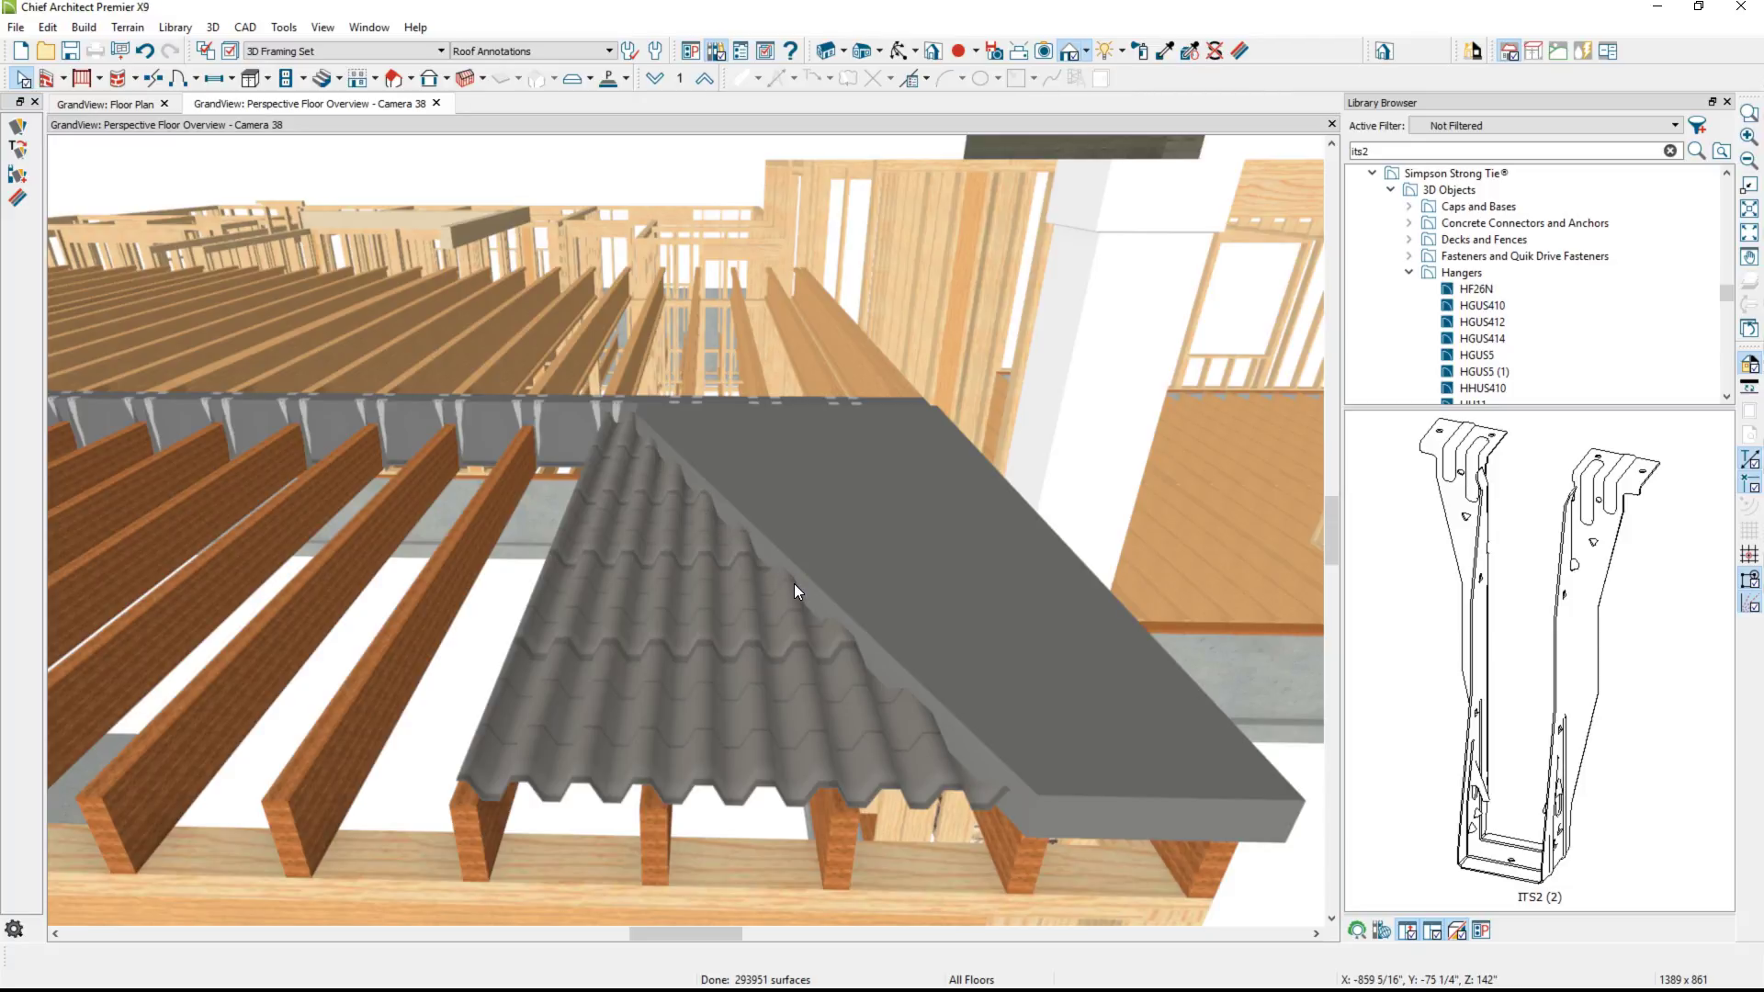
middle_click_drag(586, 539, 758, 602)
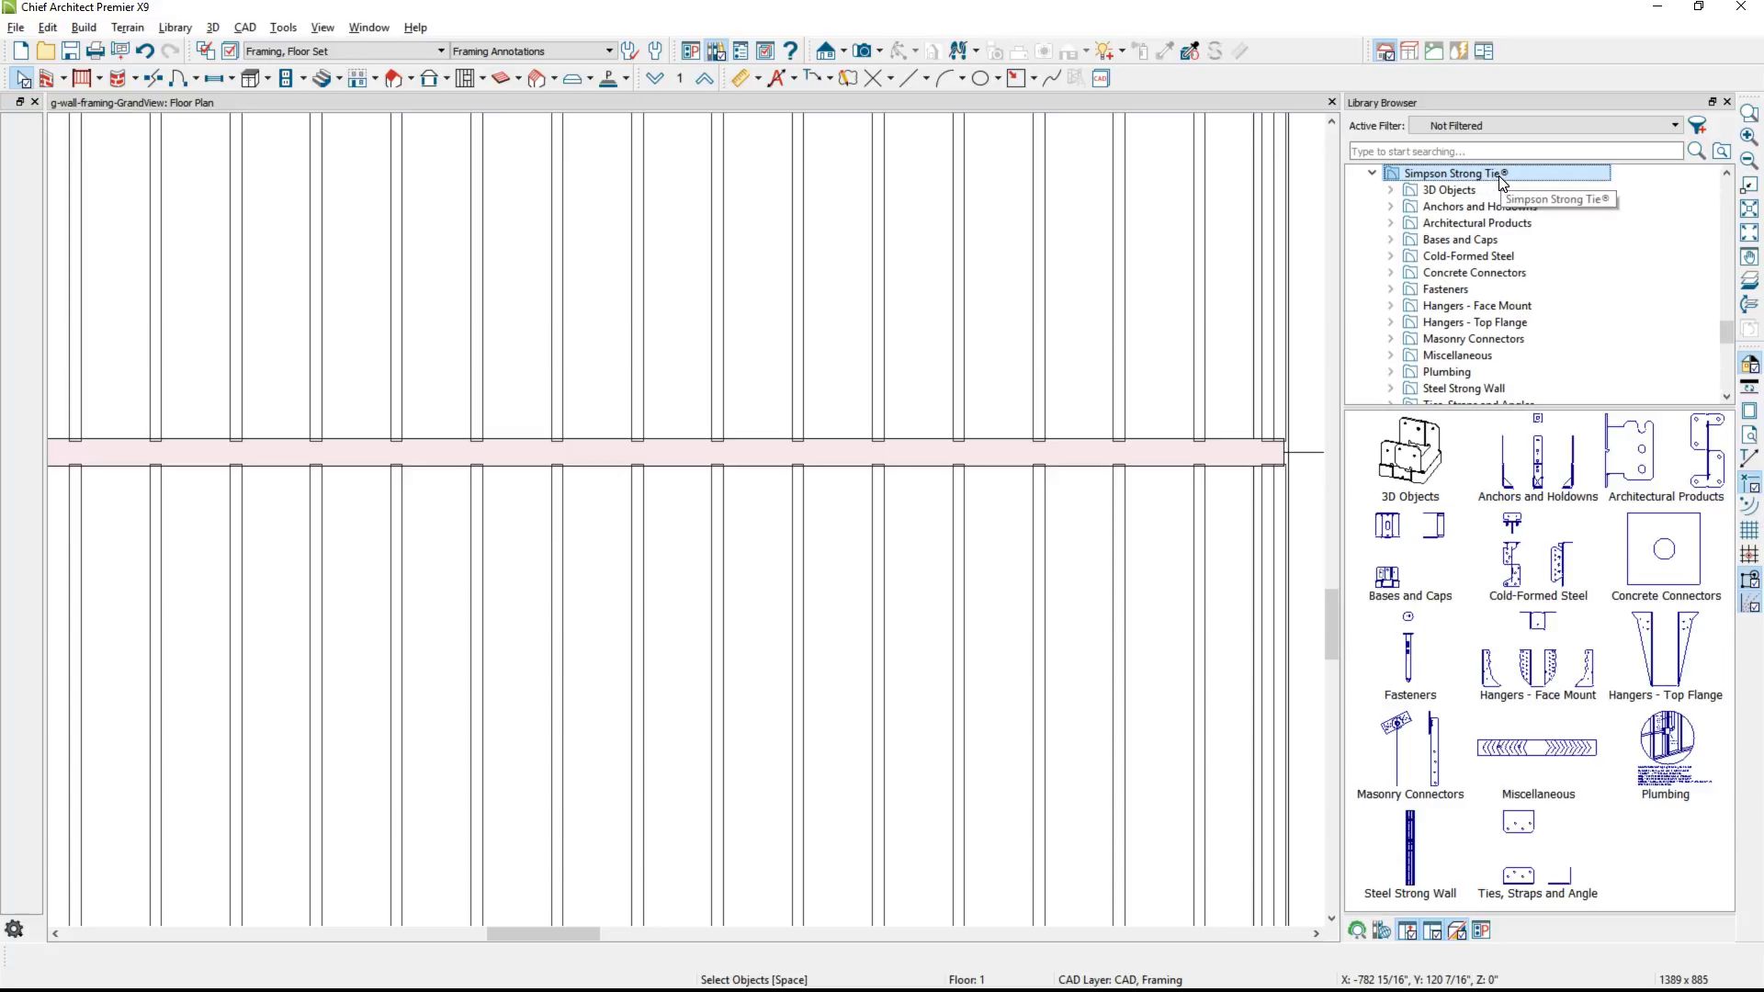
Search the library for its2 and place the ITS2 (2) hanger on a front garage joist where it meets the beam.
left_click(1491, 153)
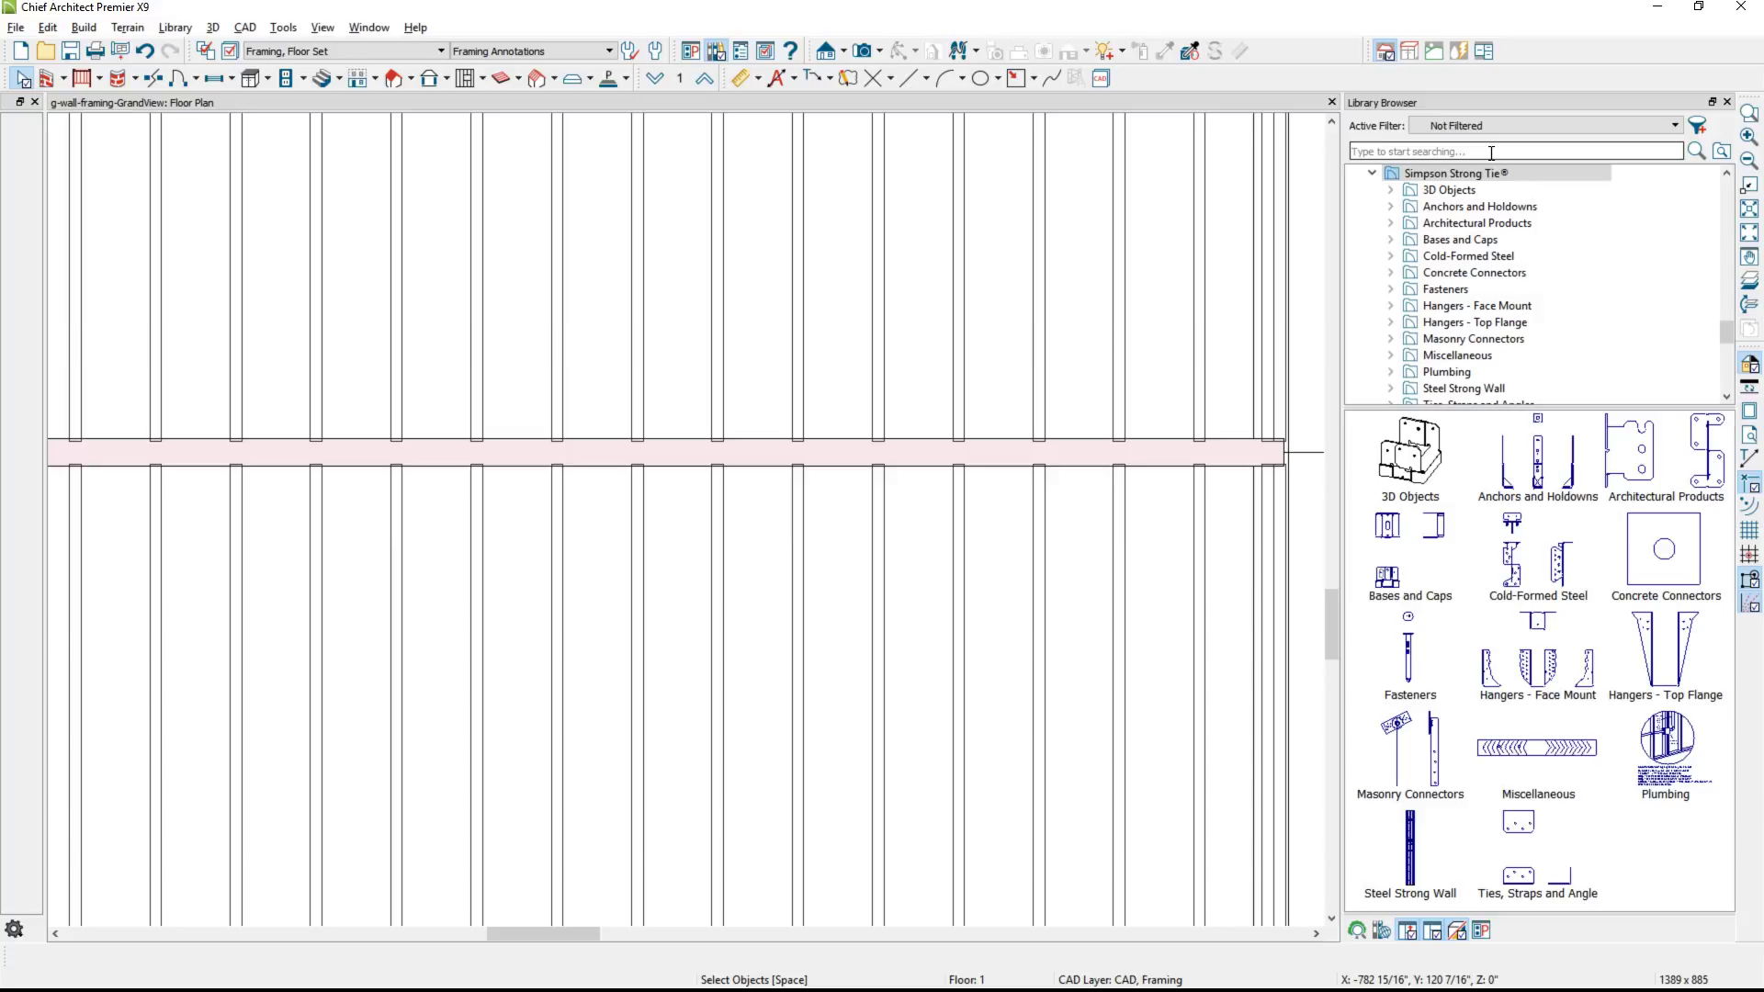
type("its2")
left_click(1696, 150)
left_click(1398, 321)
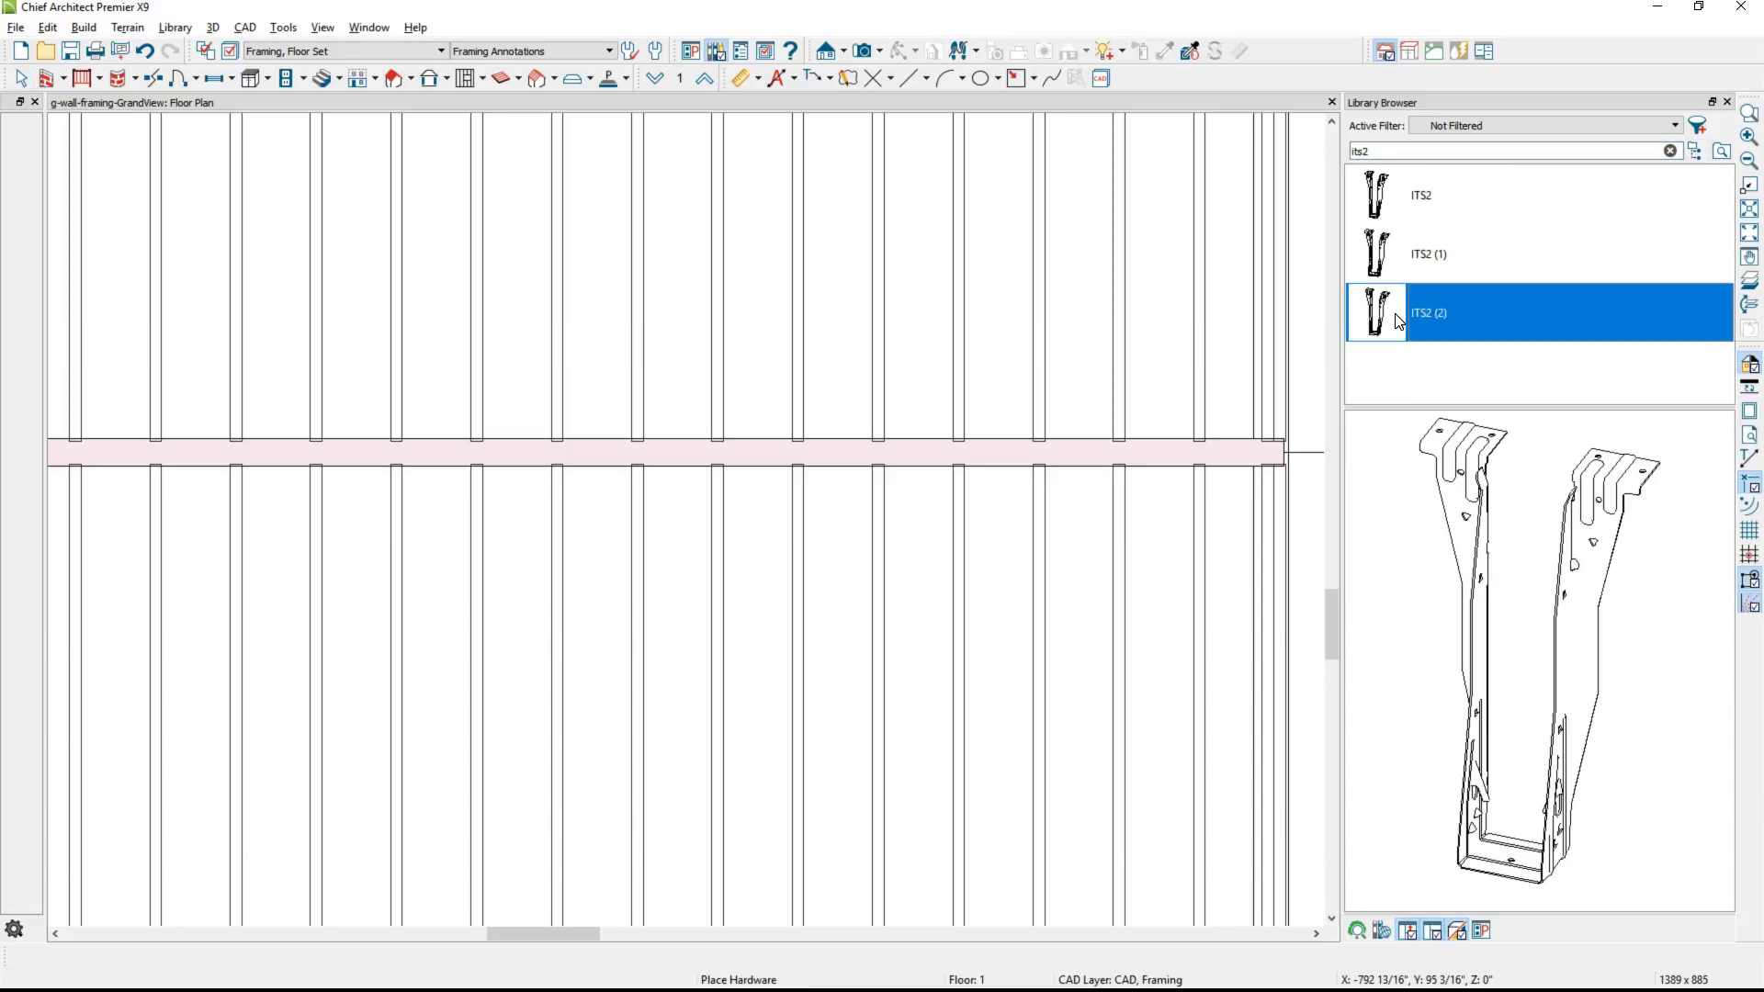
scroll(1165, 504, "up", 2)
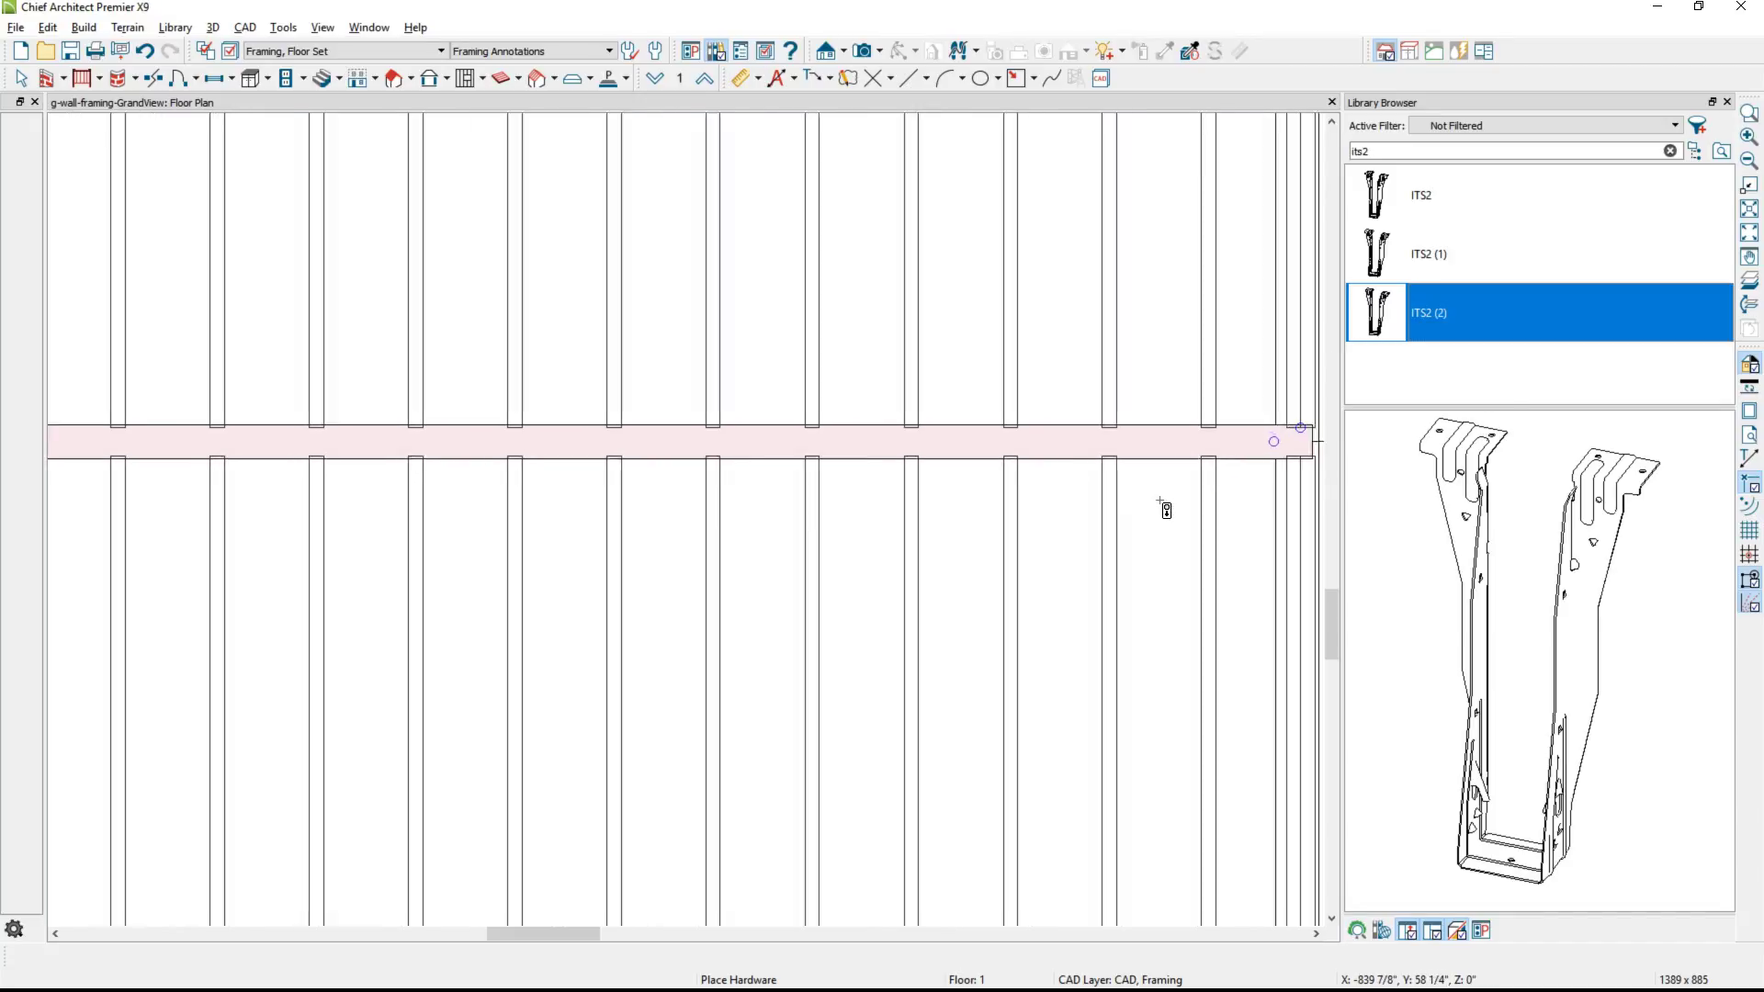
left_click(1100, 464)
Create a backclipped cross section through the placed hanger and raise the hanger to the joist's end beside the steel beam.
left_click(829, 53)
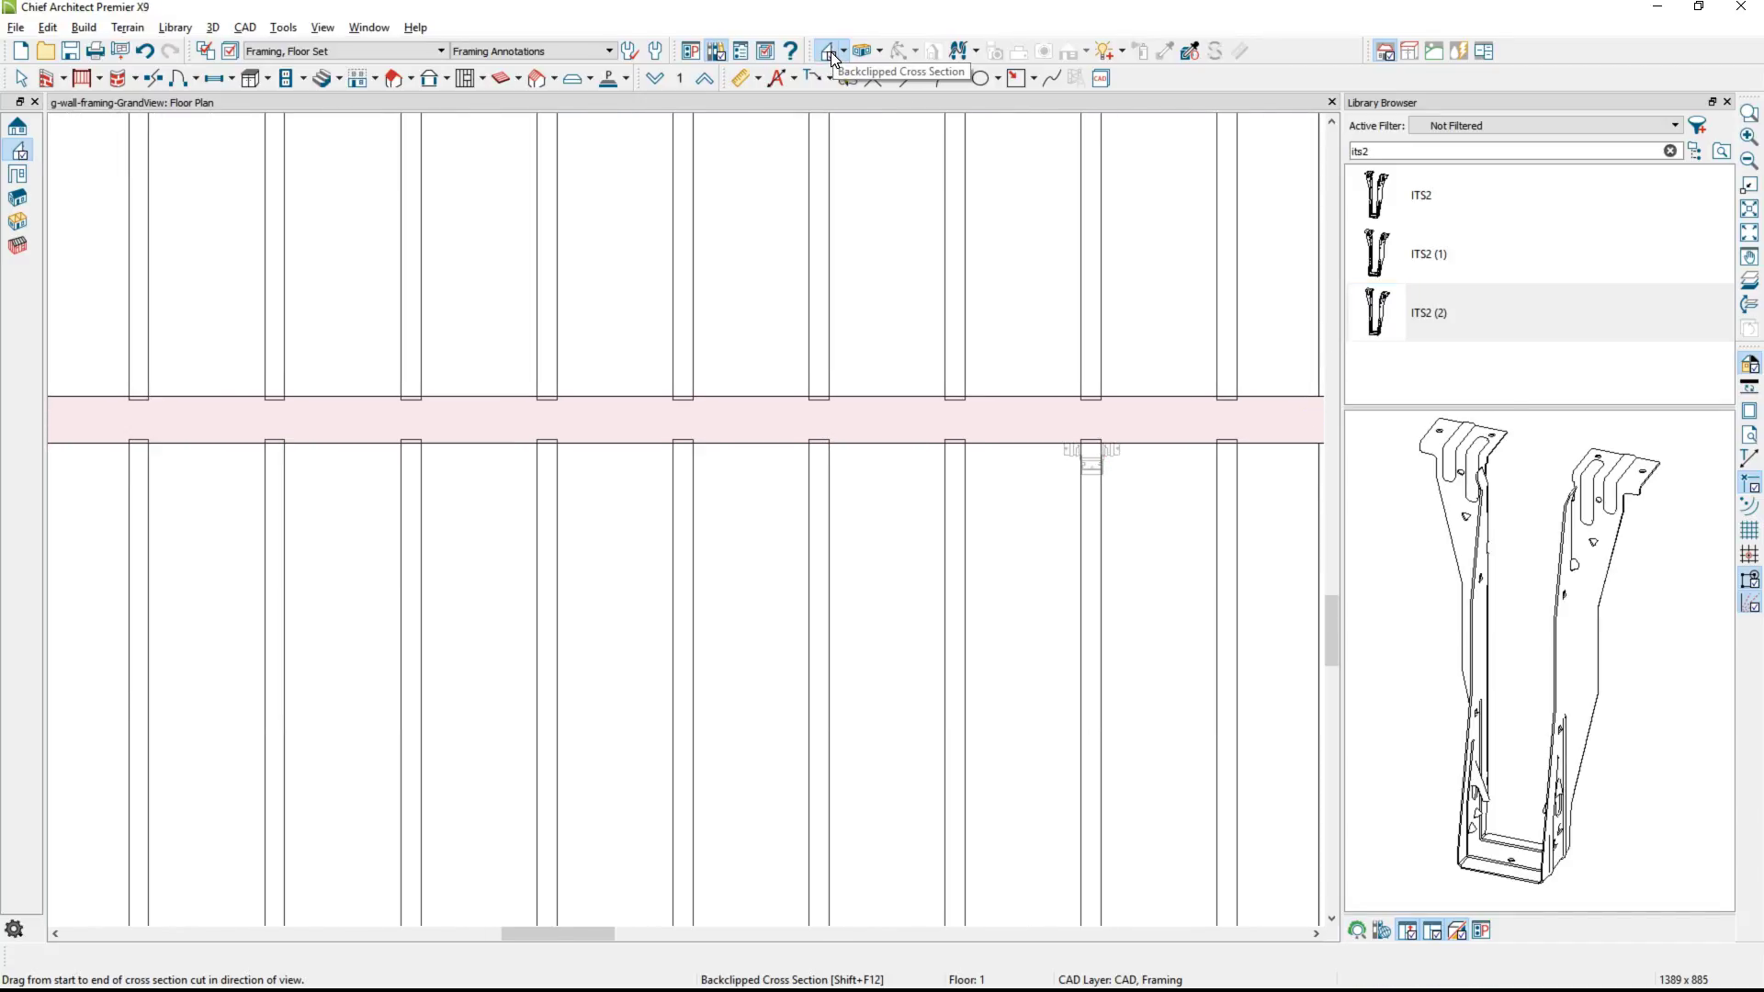
left_click_drag(1011, 472, 1151, 489)
left_click(859, 763)
left_click_drag(851, 760, 865, 320)
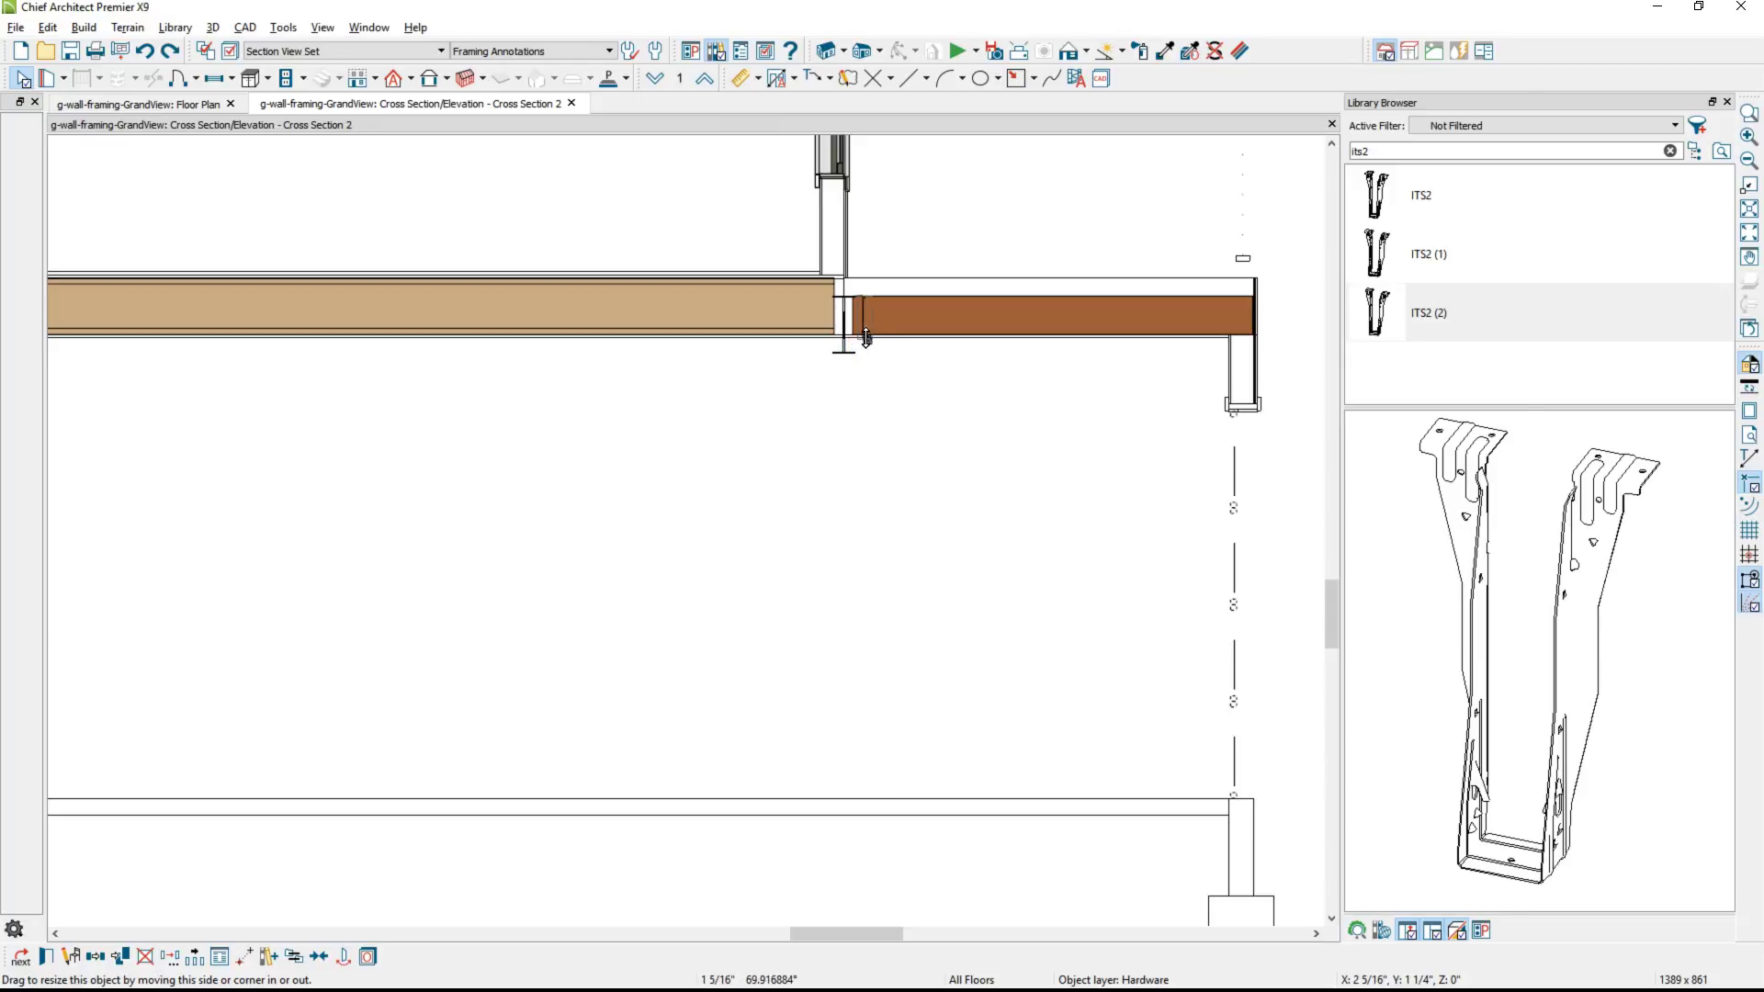
left_click_drag(866, 338, 865, 337)
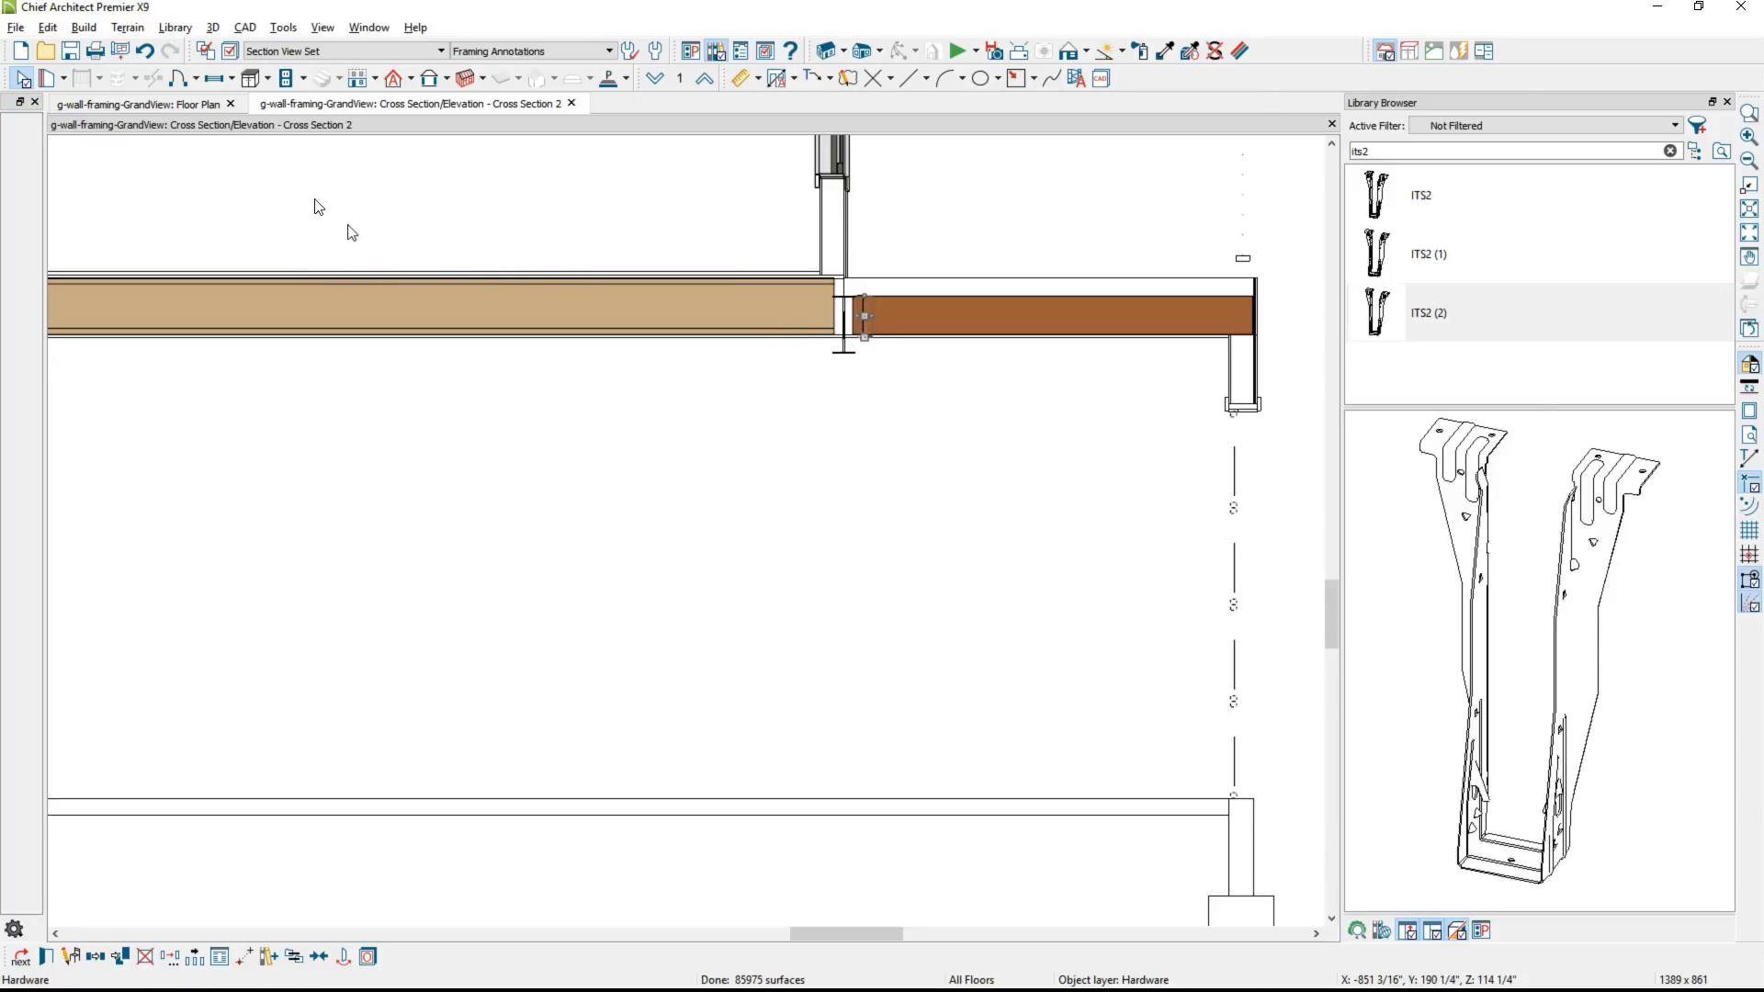
Multiple-copy the hanger in the floor plan along the beam to the neighbouring joists, using a 24" primary offset.
left_click(202, 106)
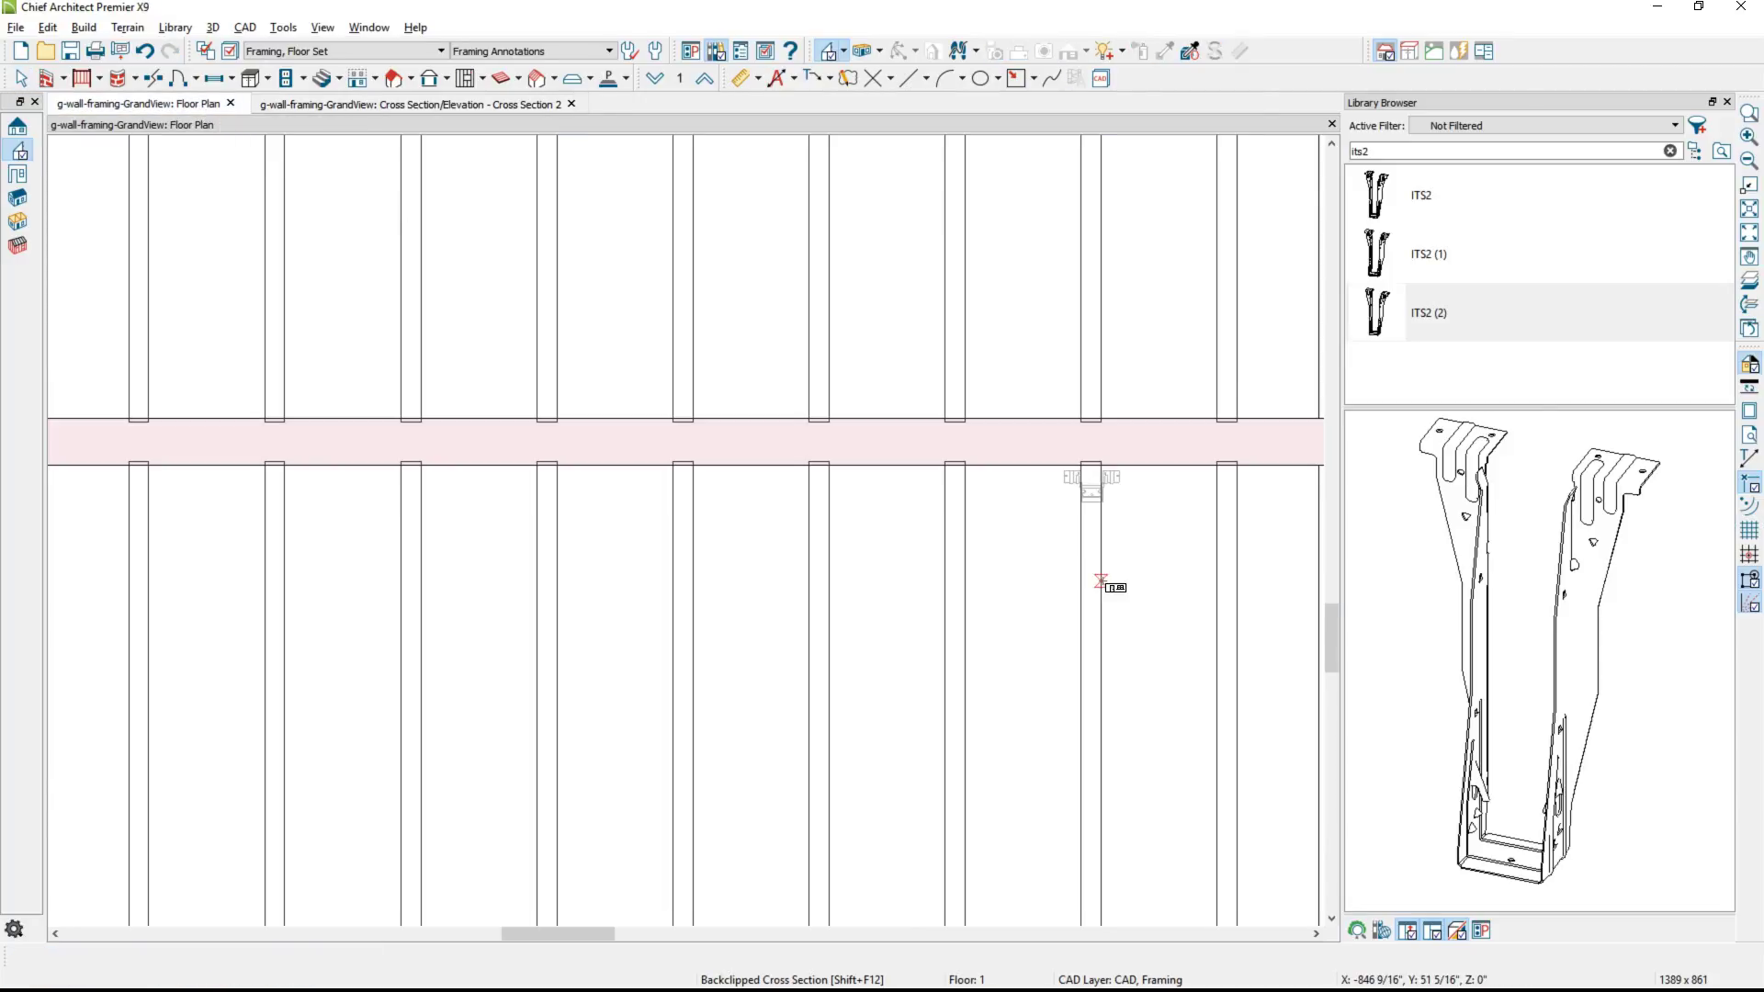
left_click(1101, 581)
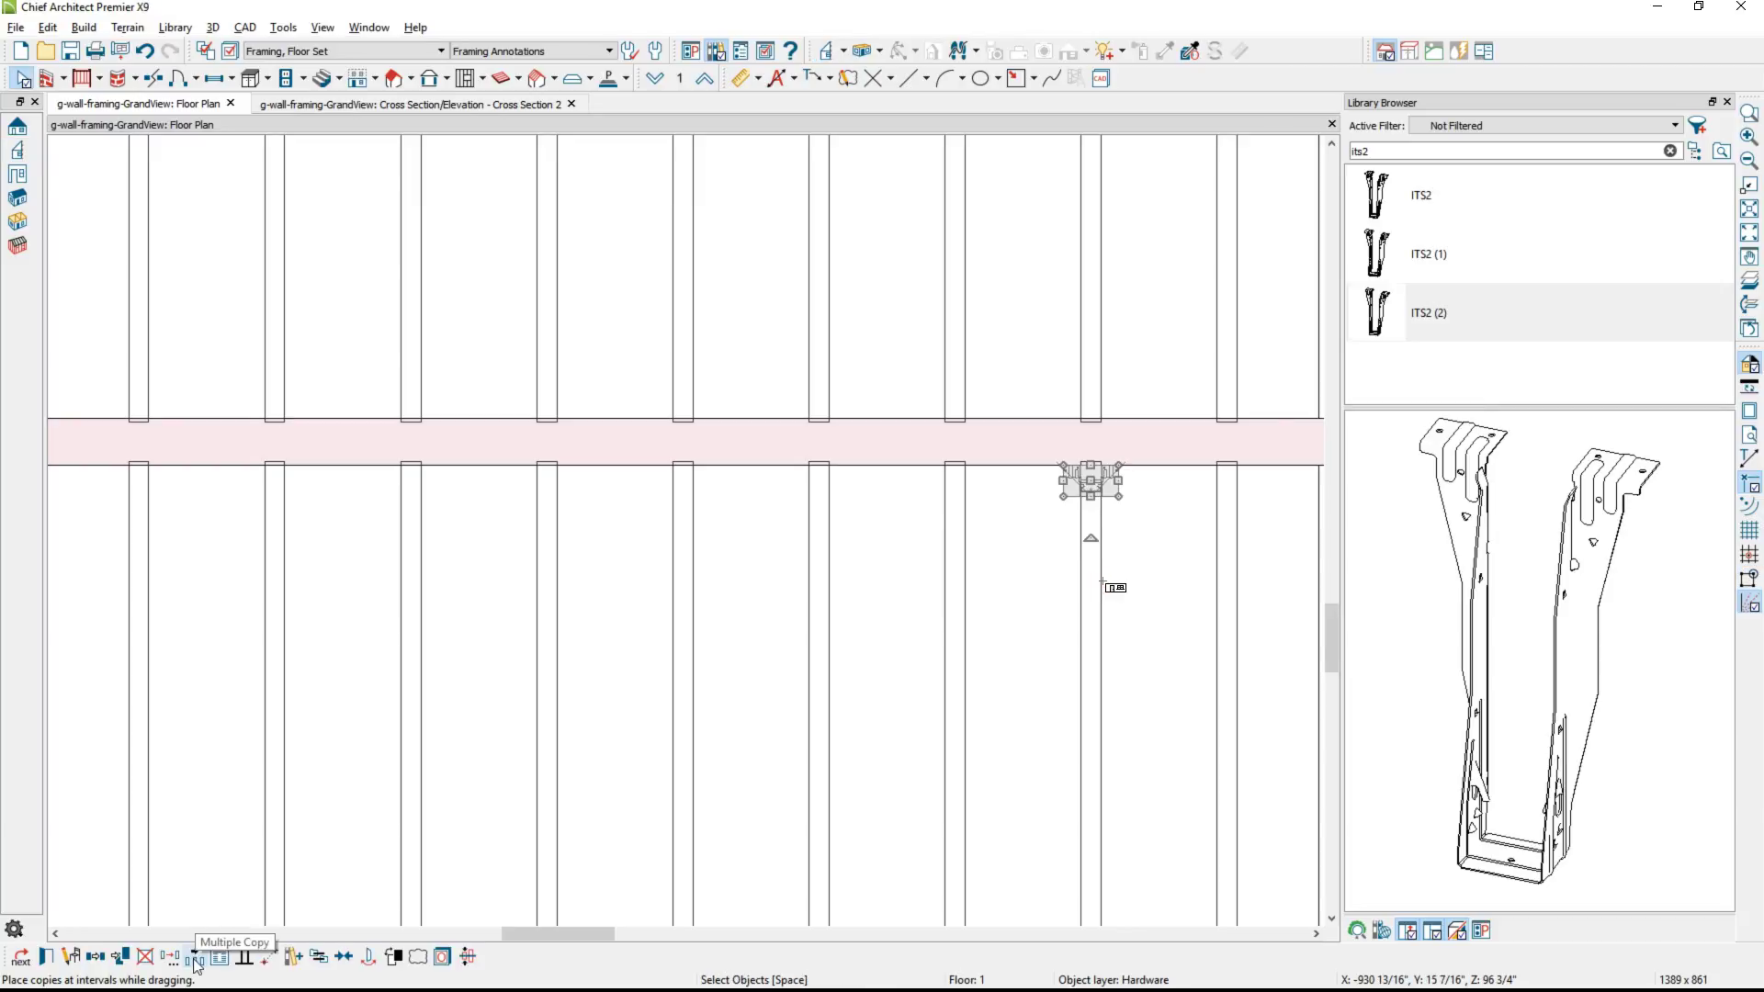
left_click(195, 959)
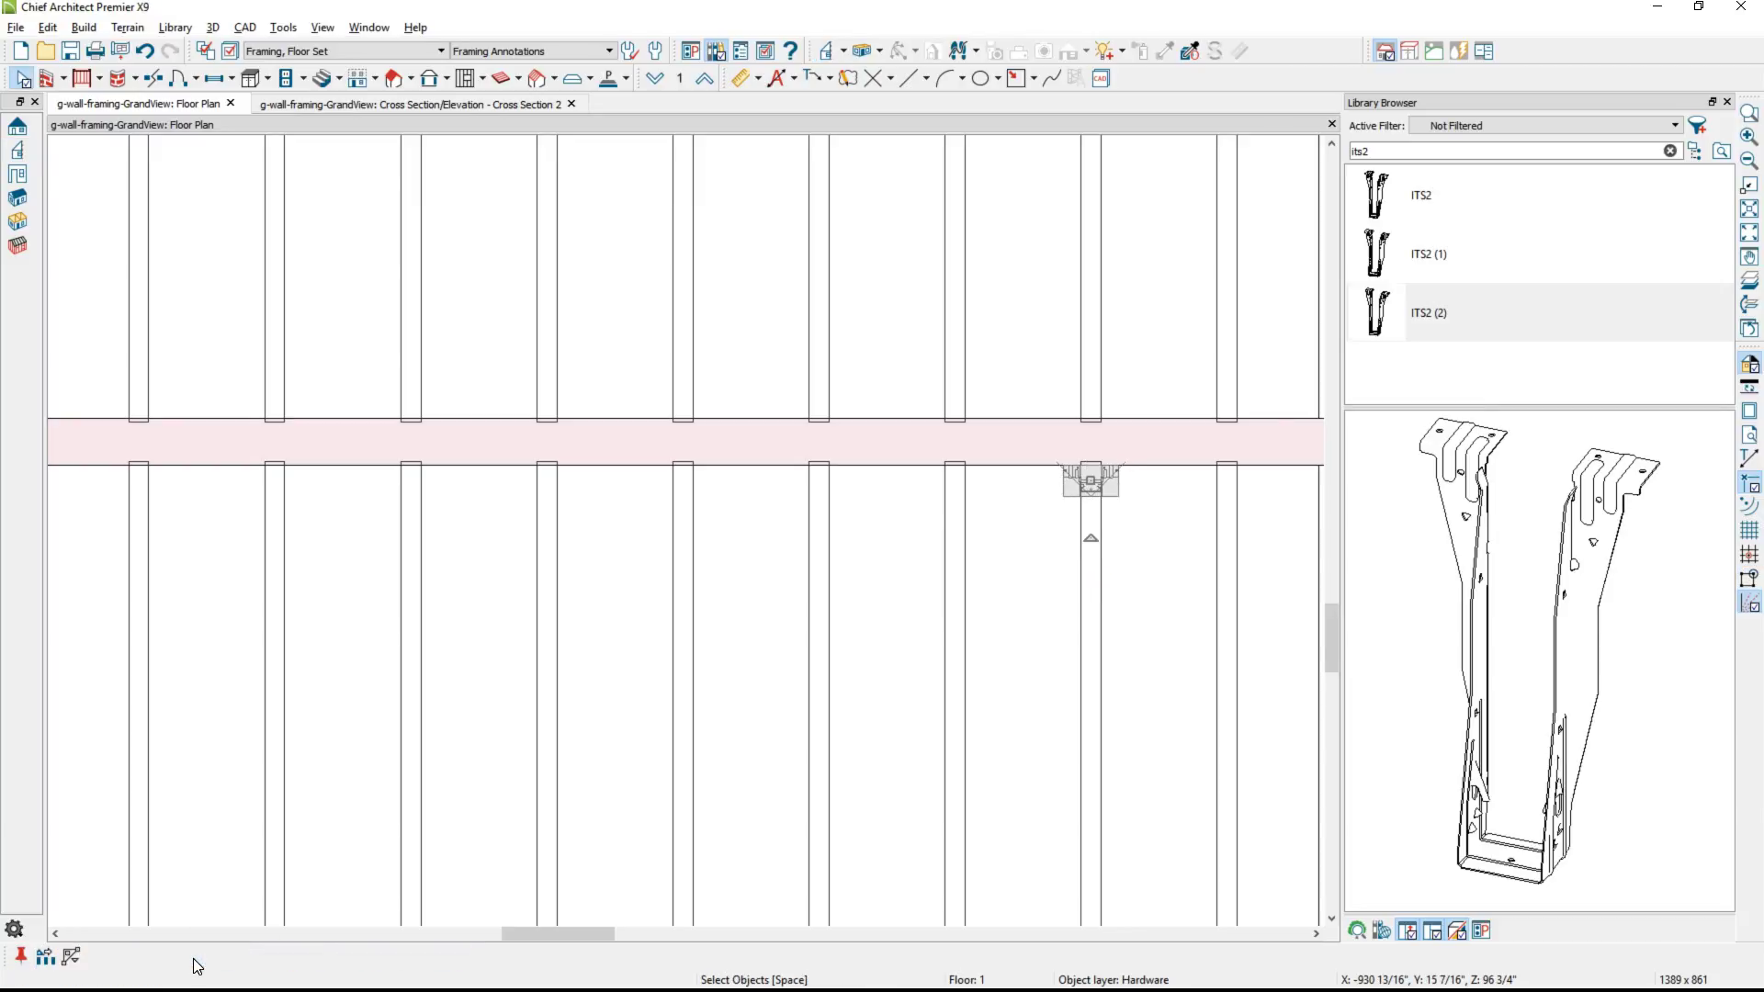
left_click(59, 960)
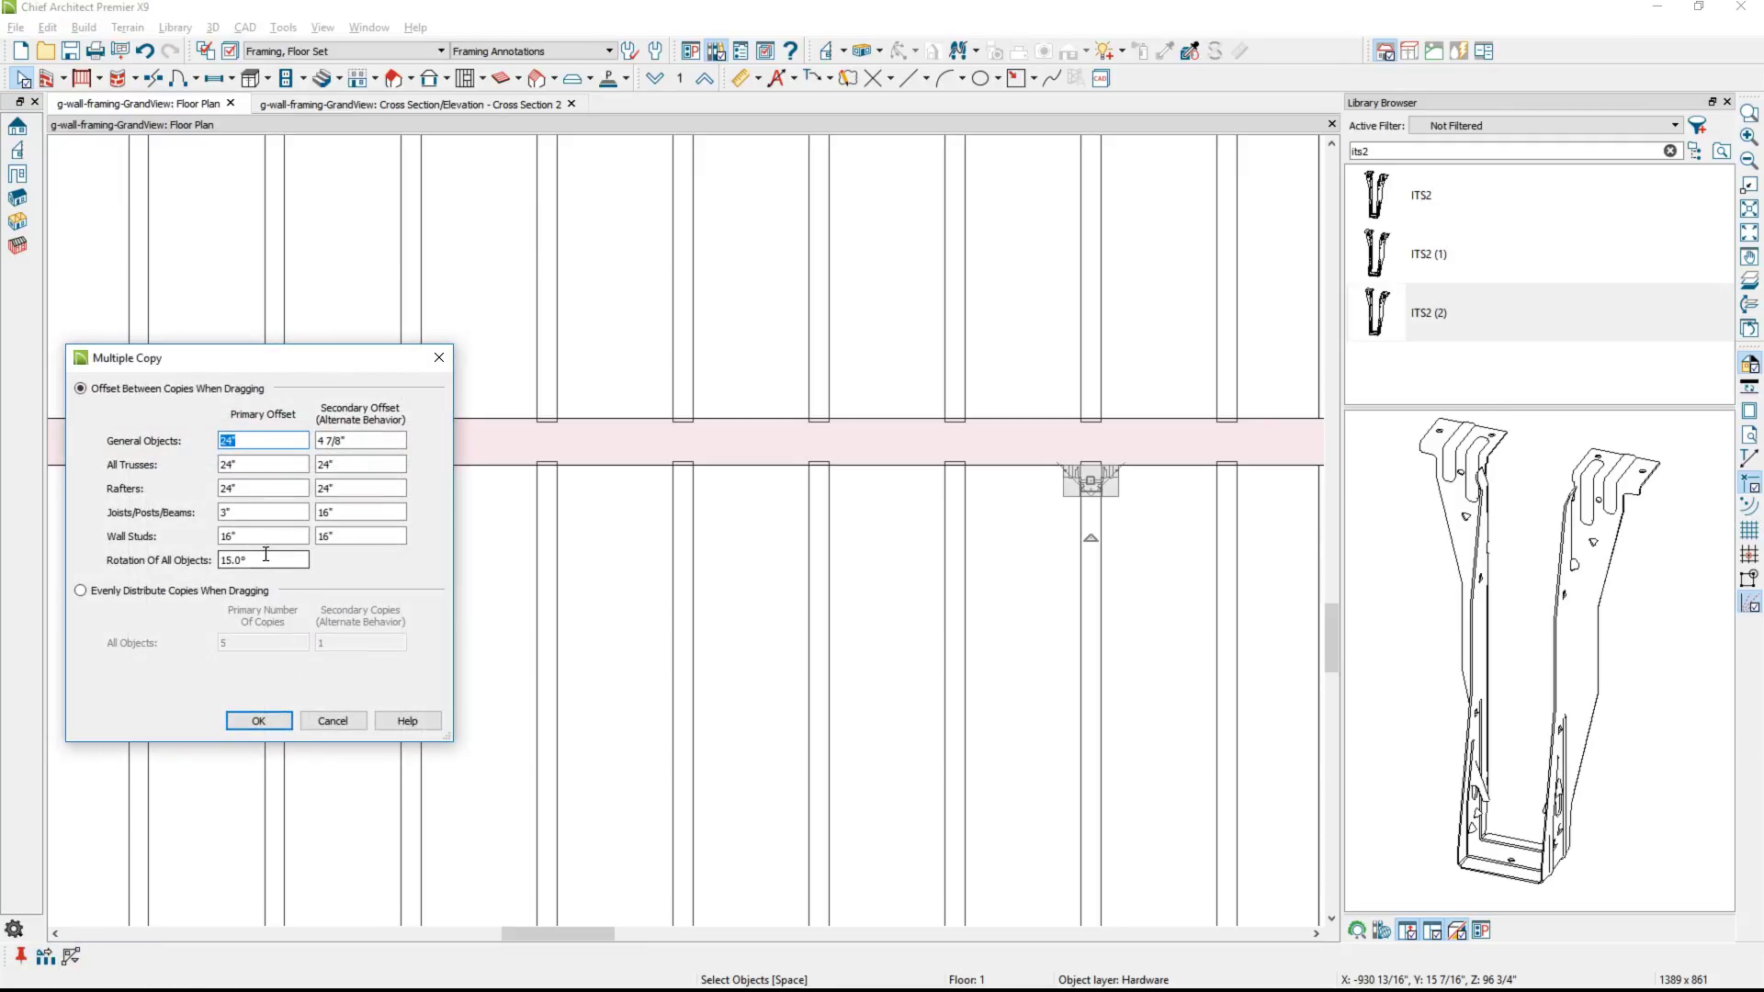
key("Return")
left_click_drag(1091, 537, 109, 502)
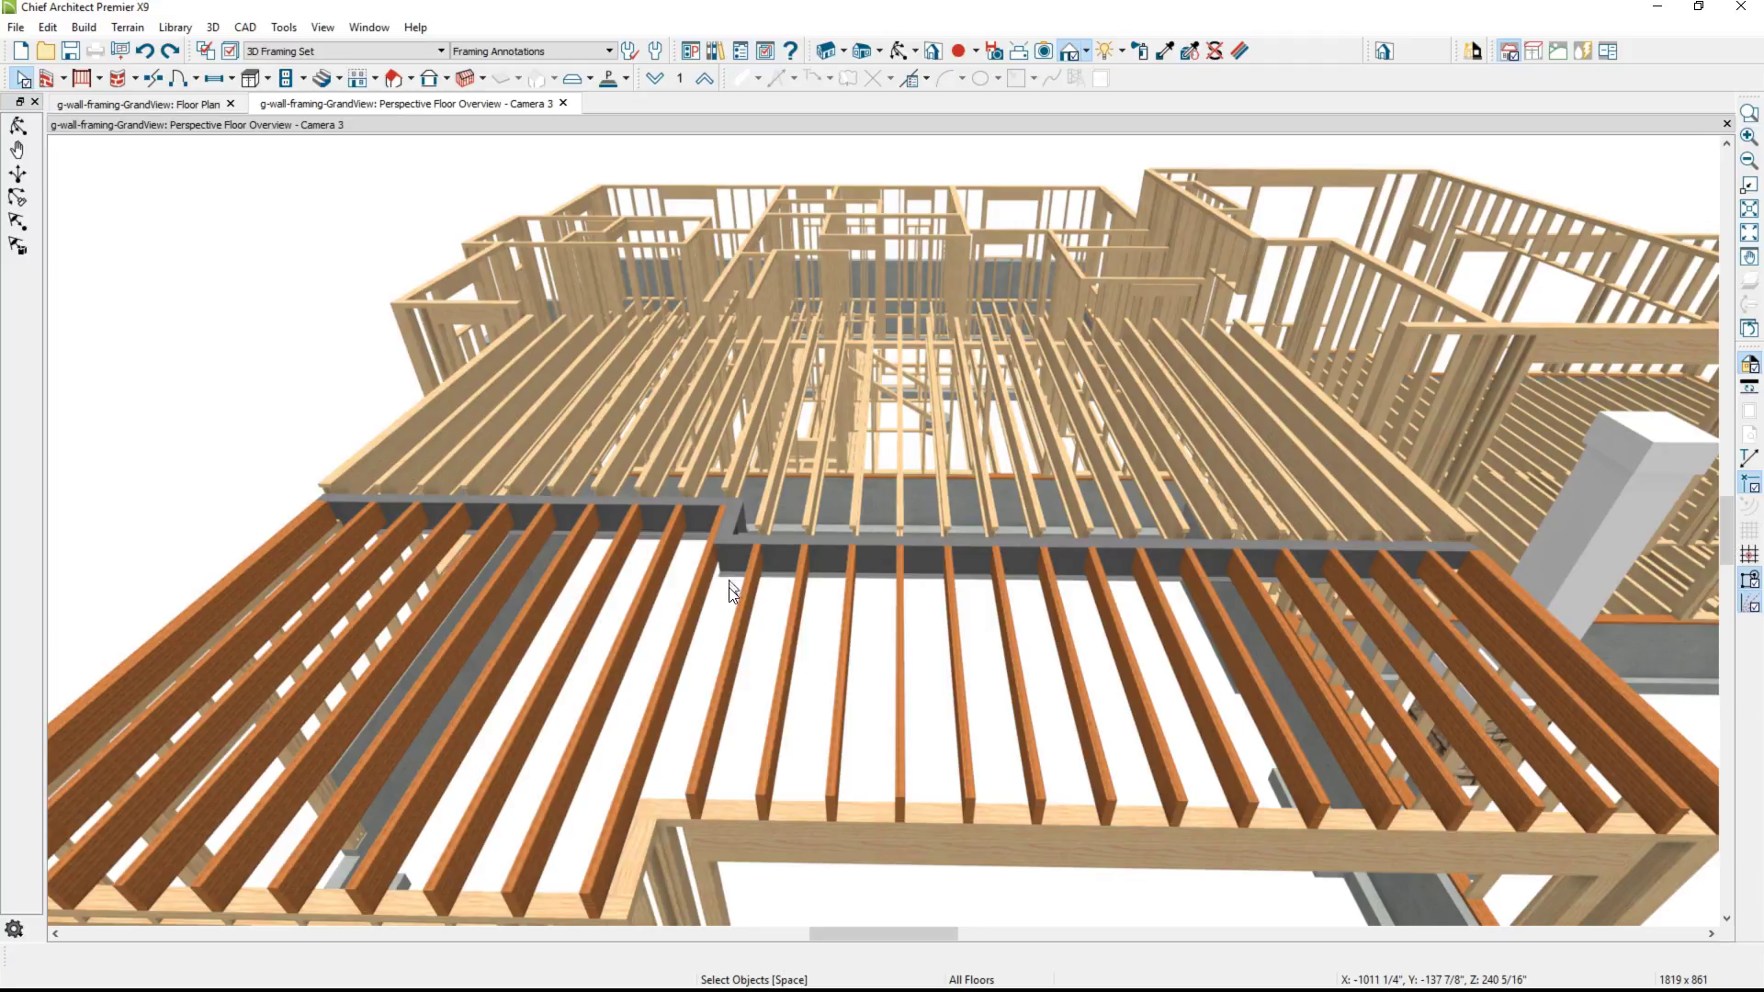
In the floor plan's framing defaults, set the default post's Width 1 and Width 2 to 5".
key("ctrl+Tab")
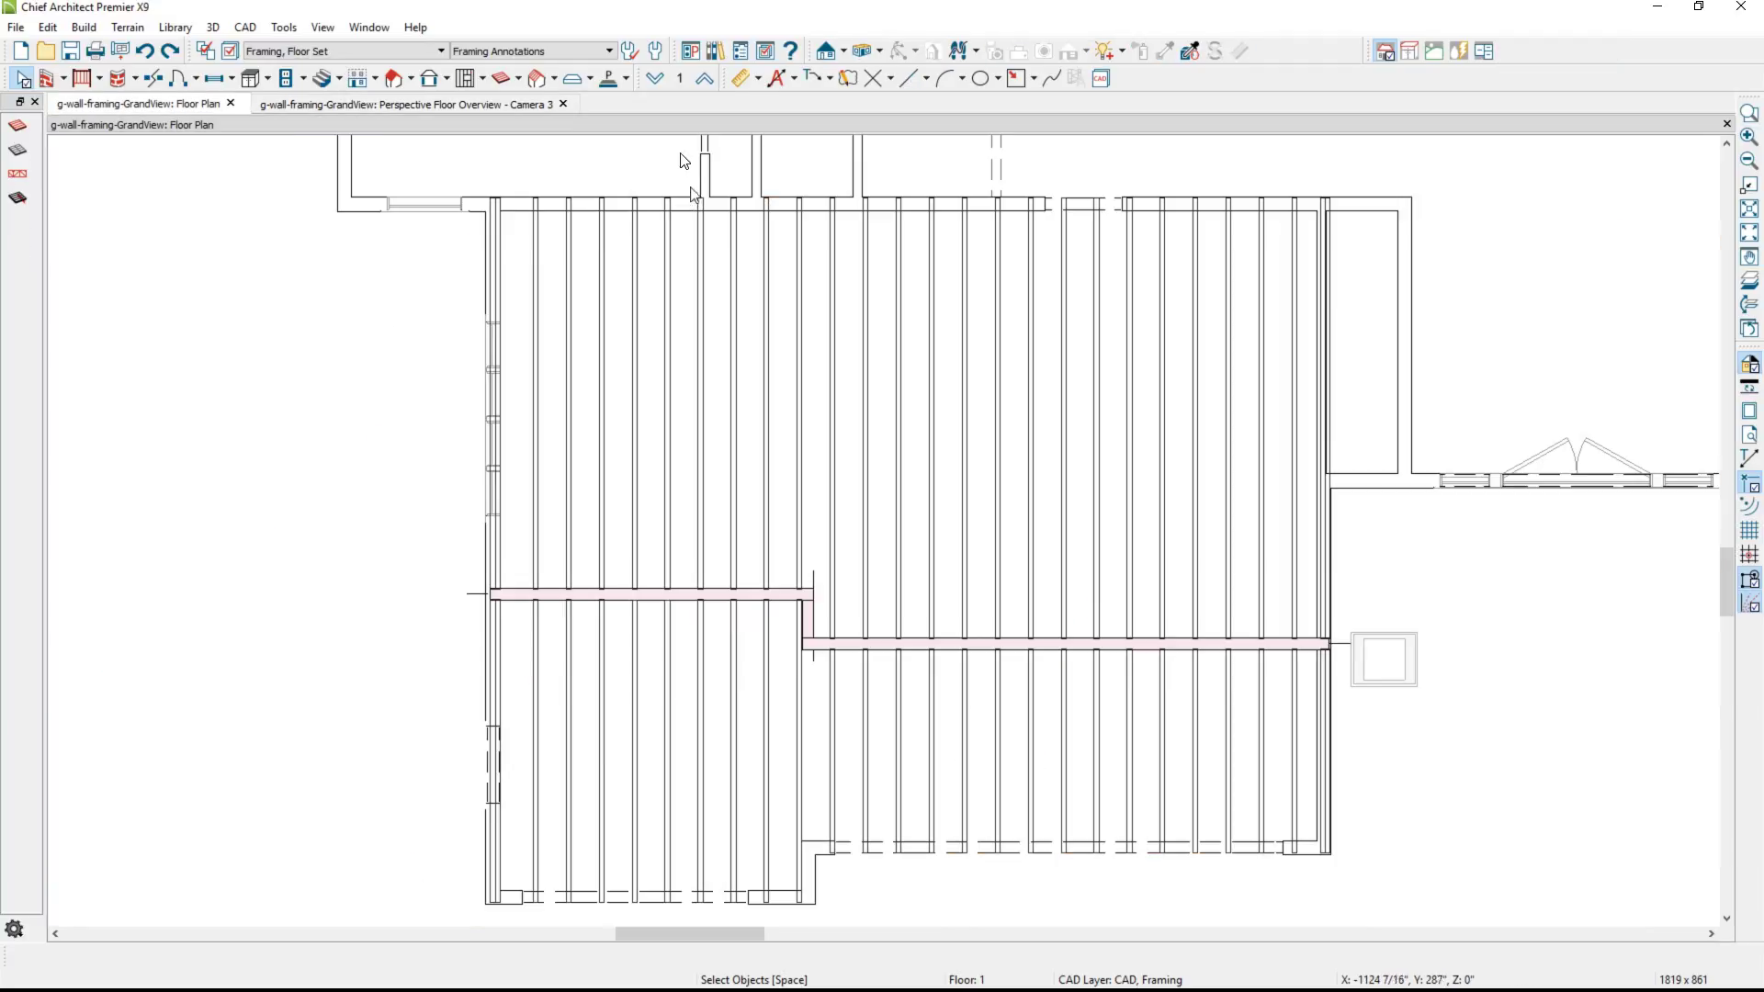
key("ctrl+alt+d")
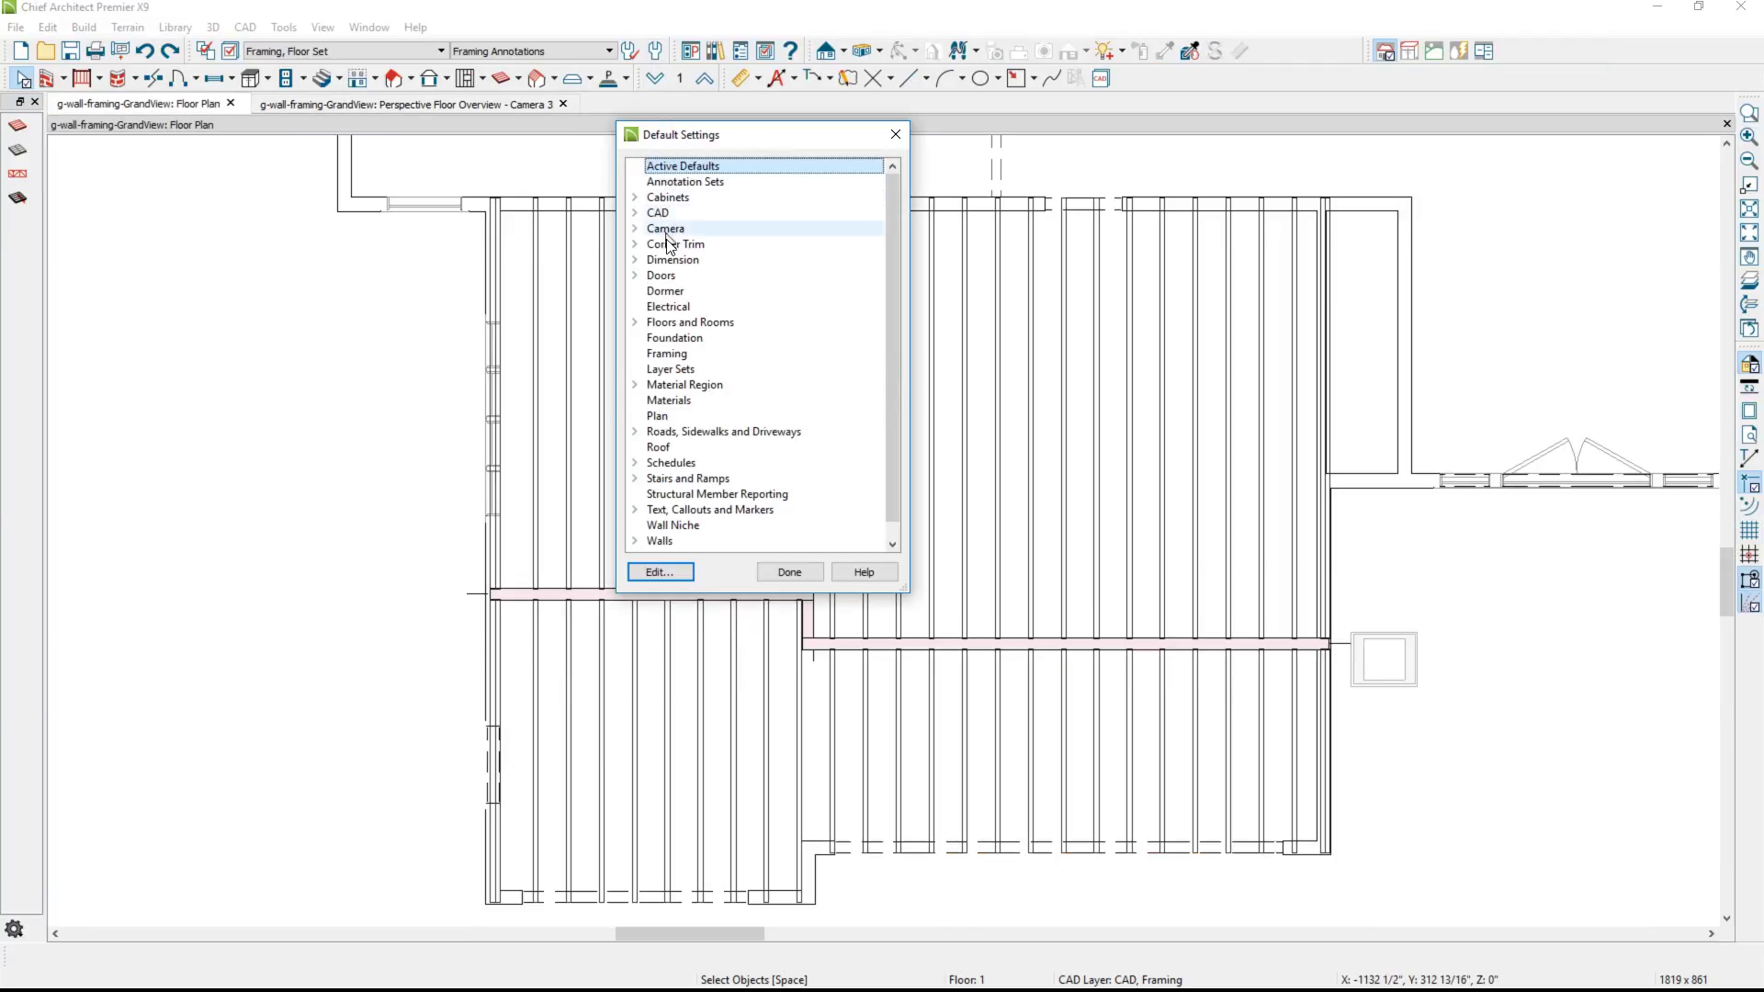
left_click(668, 354)
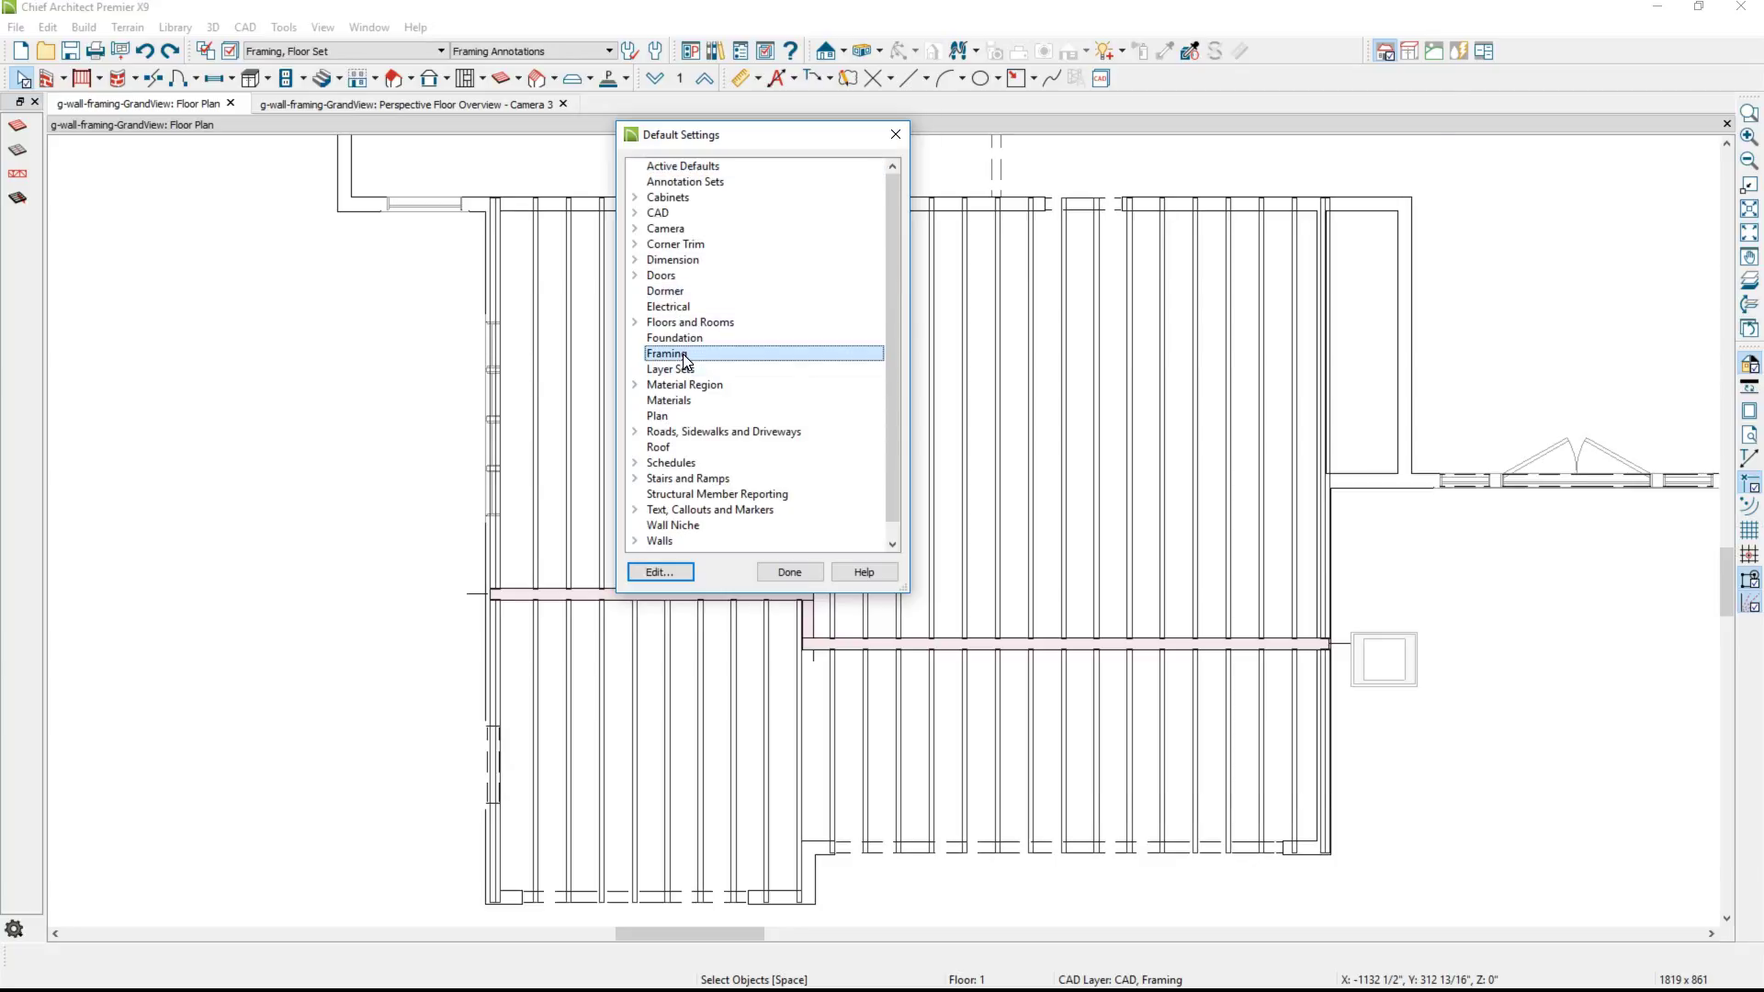
double_click(683, 354)
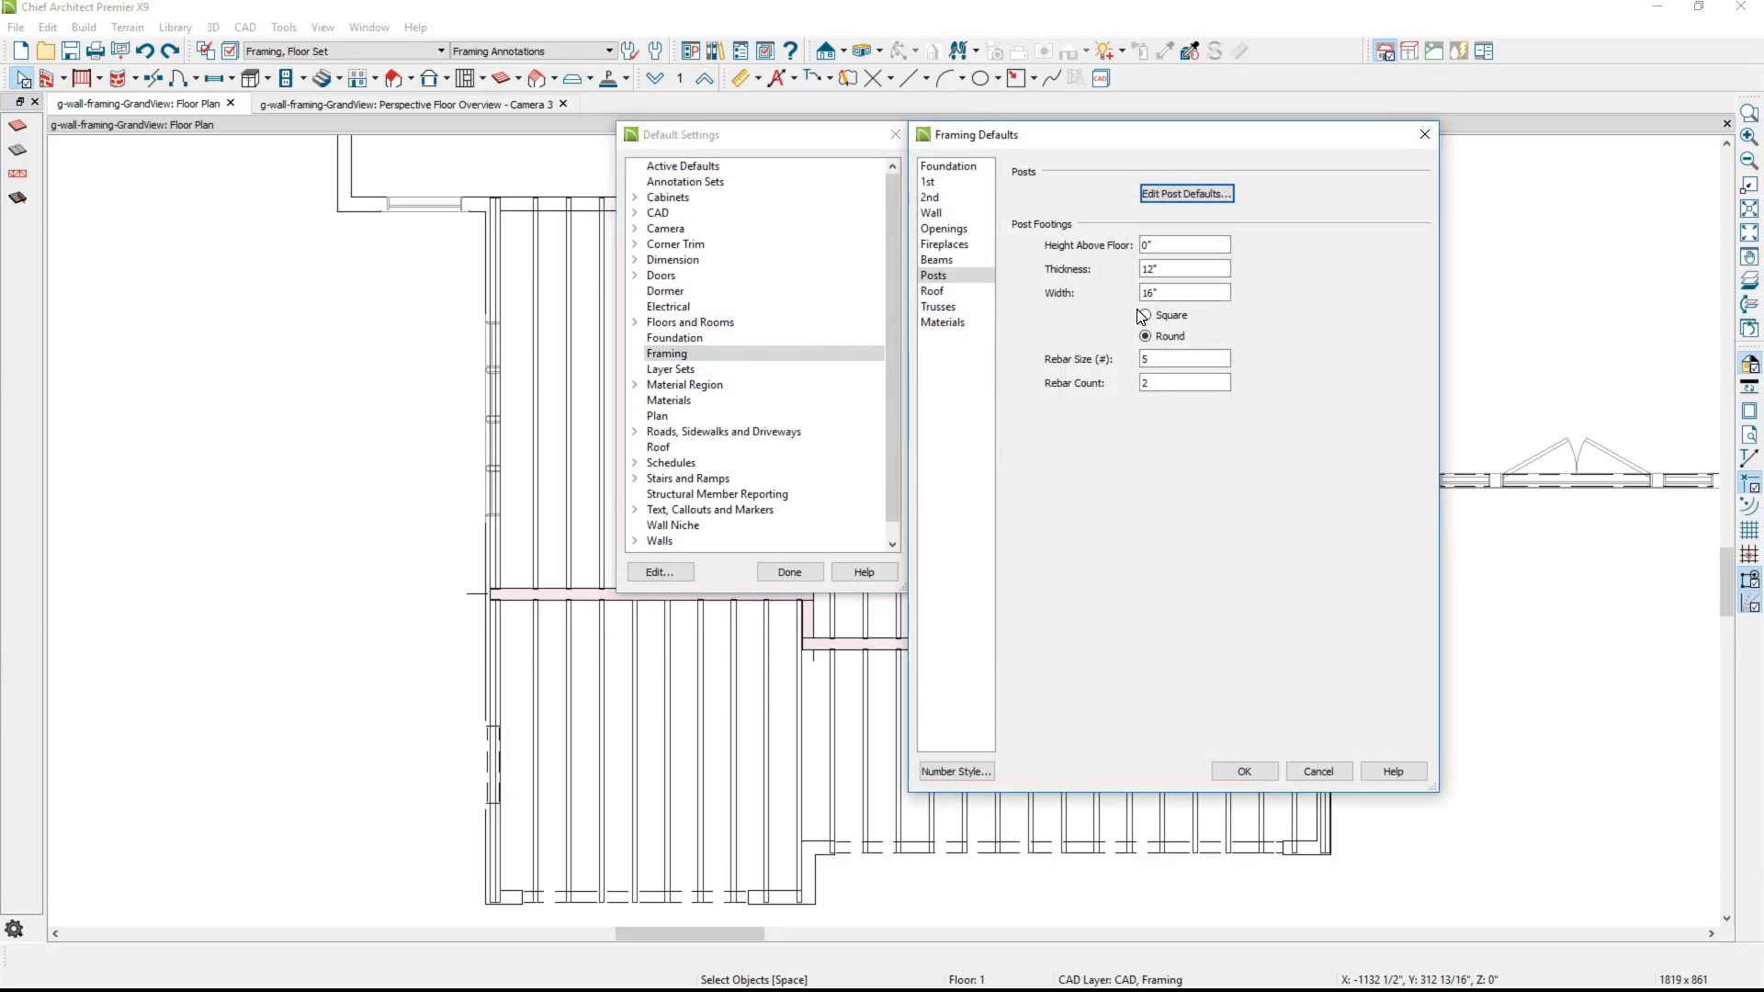
left_click(1186, 193)
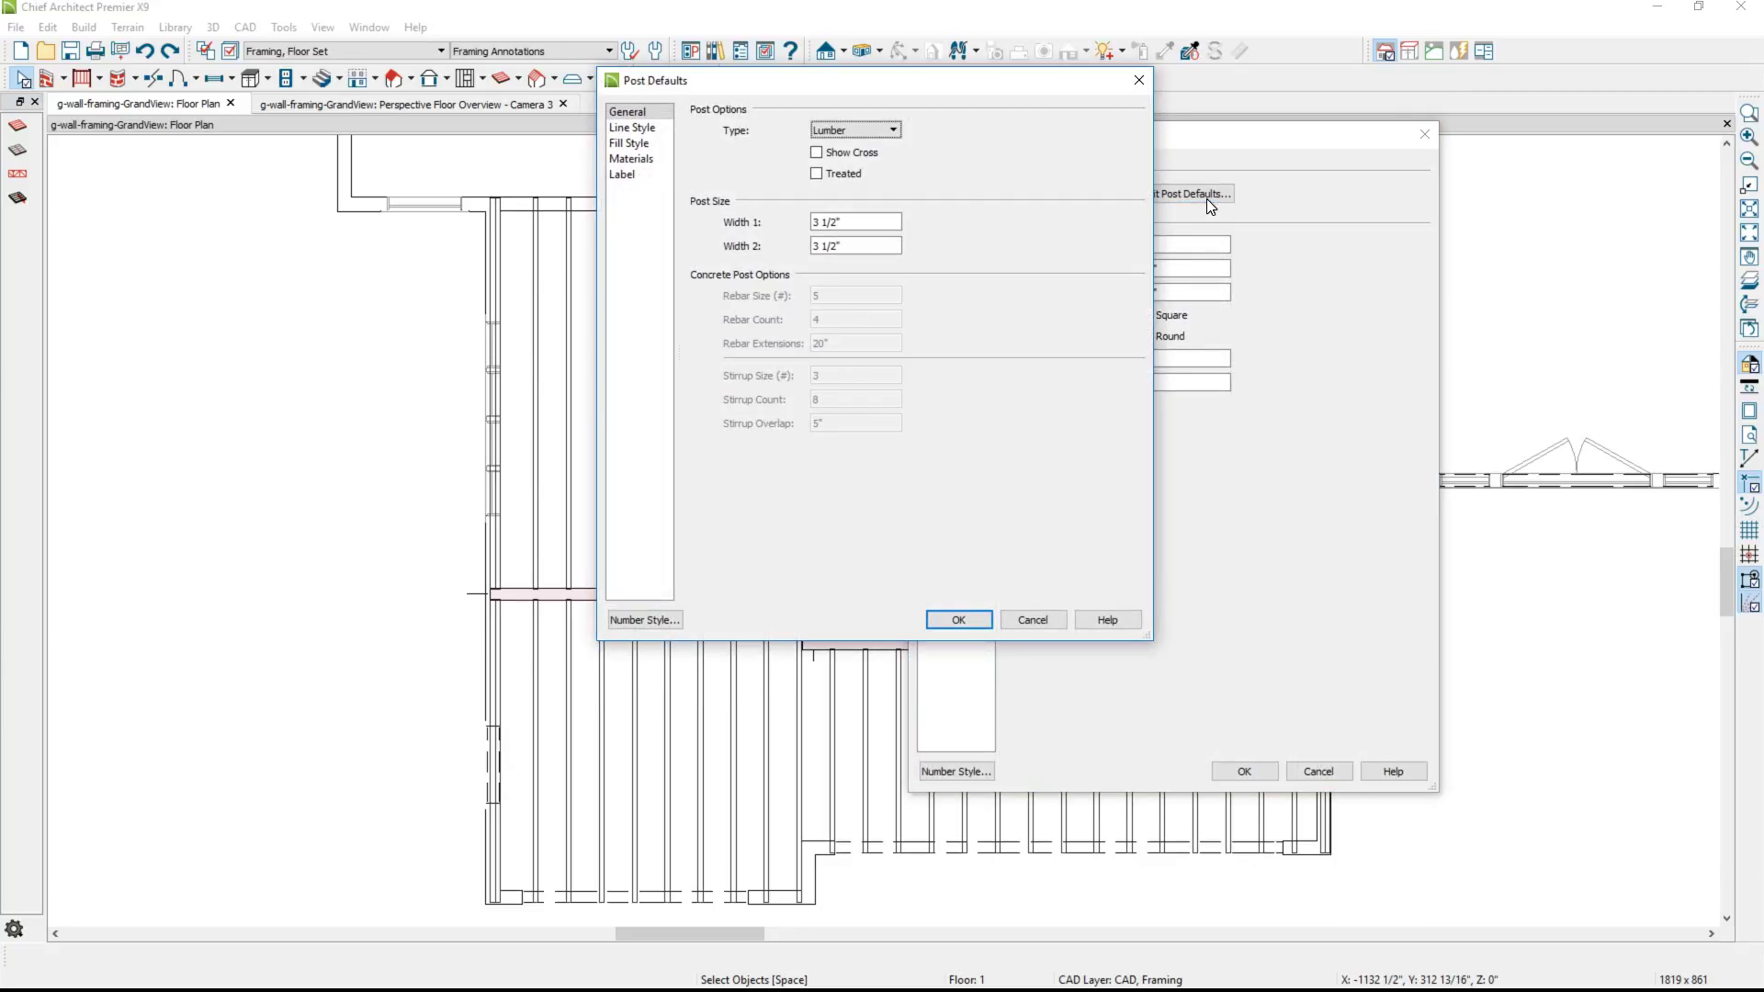
double_click(817, 221)
type("5")
double_click(816, 246)
type("5")
left_click(856, 134)
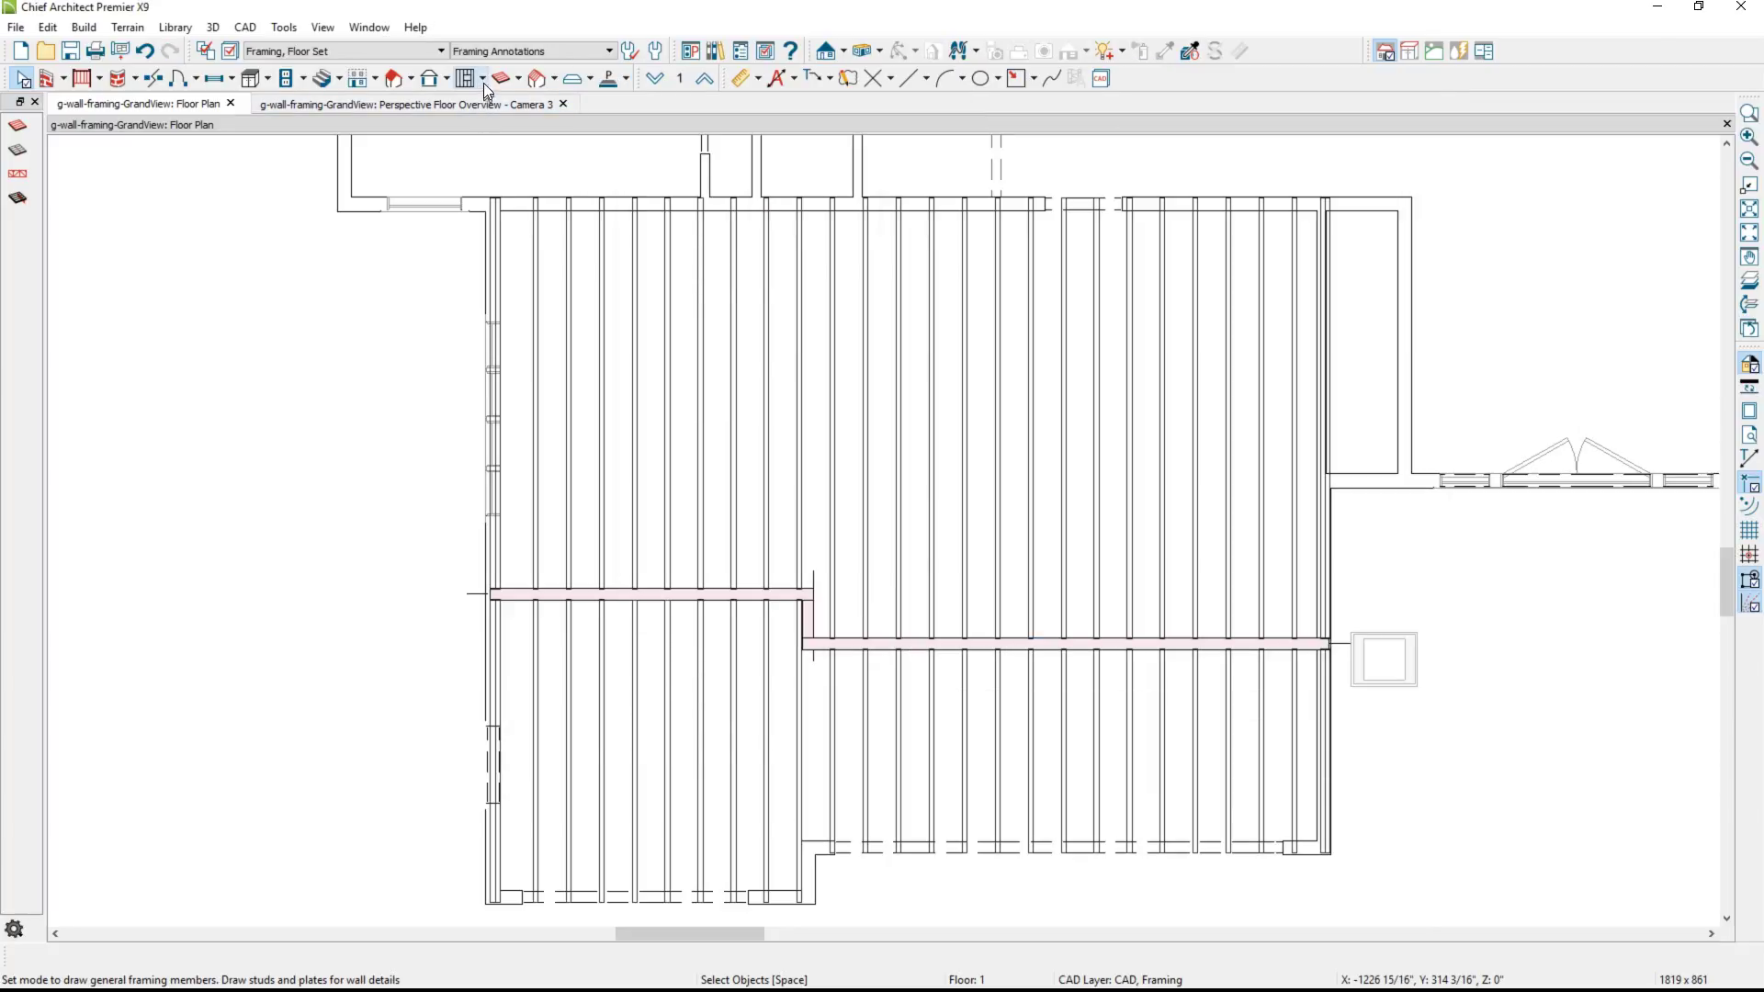
Place a post at each end of the short beam that connects the two offset steel beams in the garage.
left_click(483, 81)
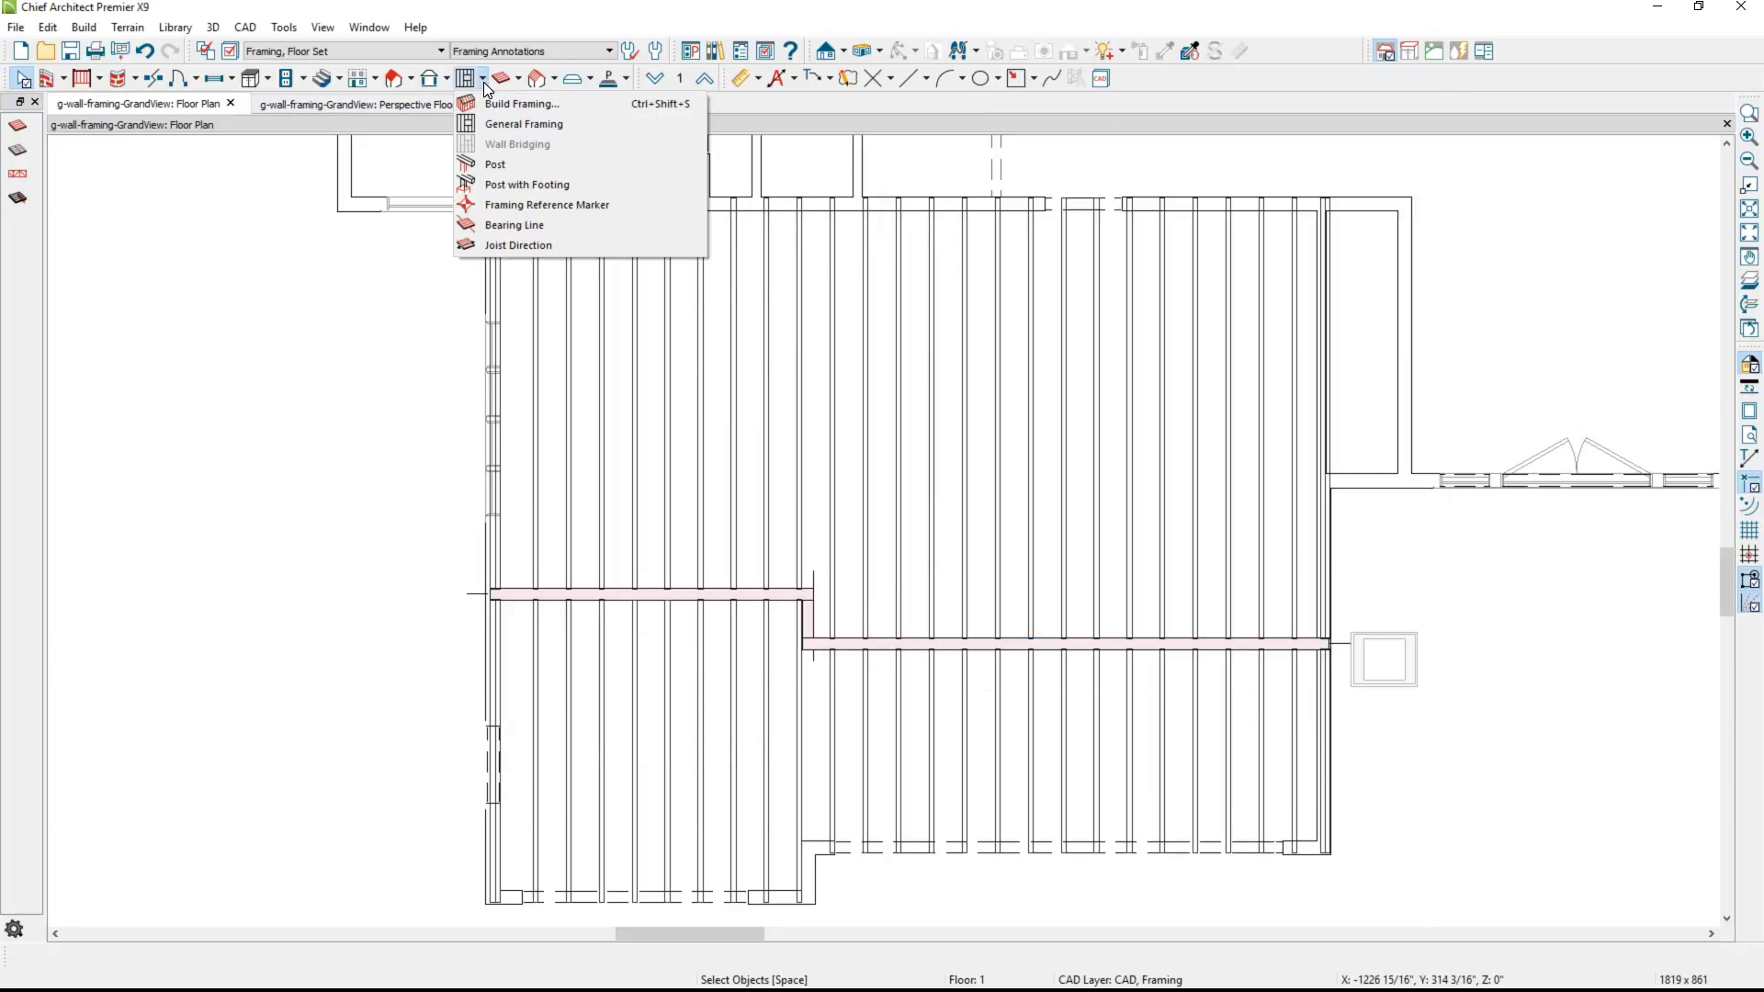
left_click(543, 169)
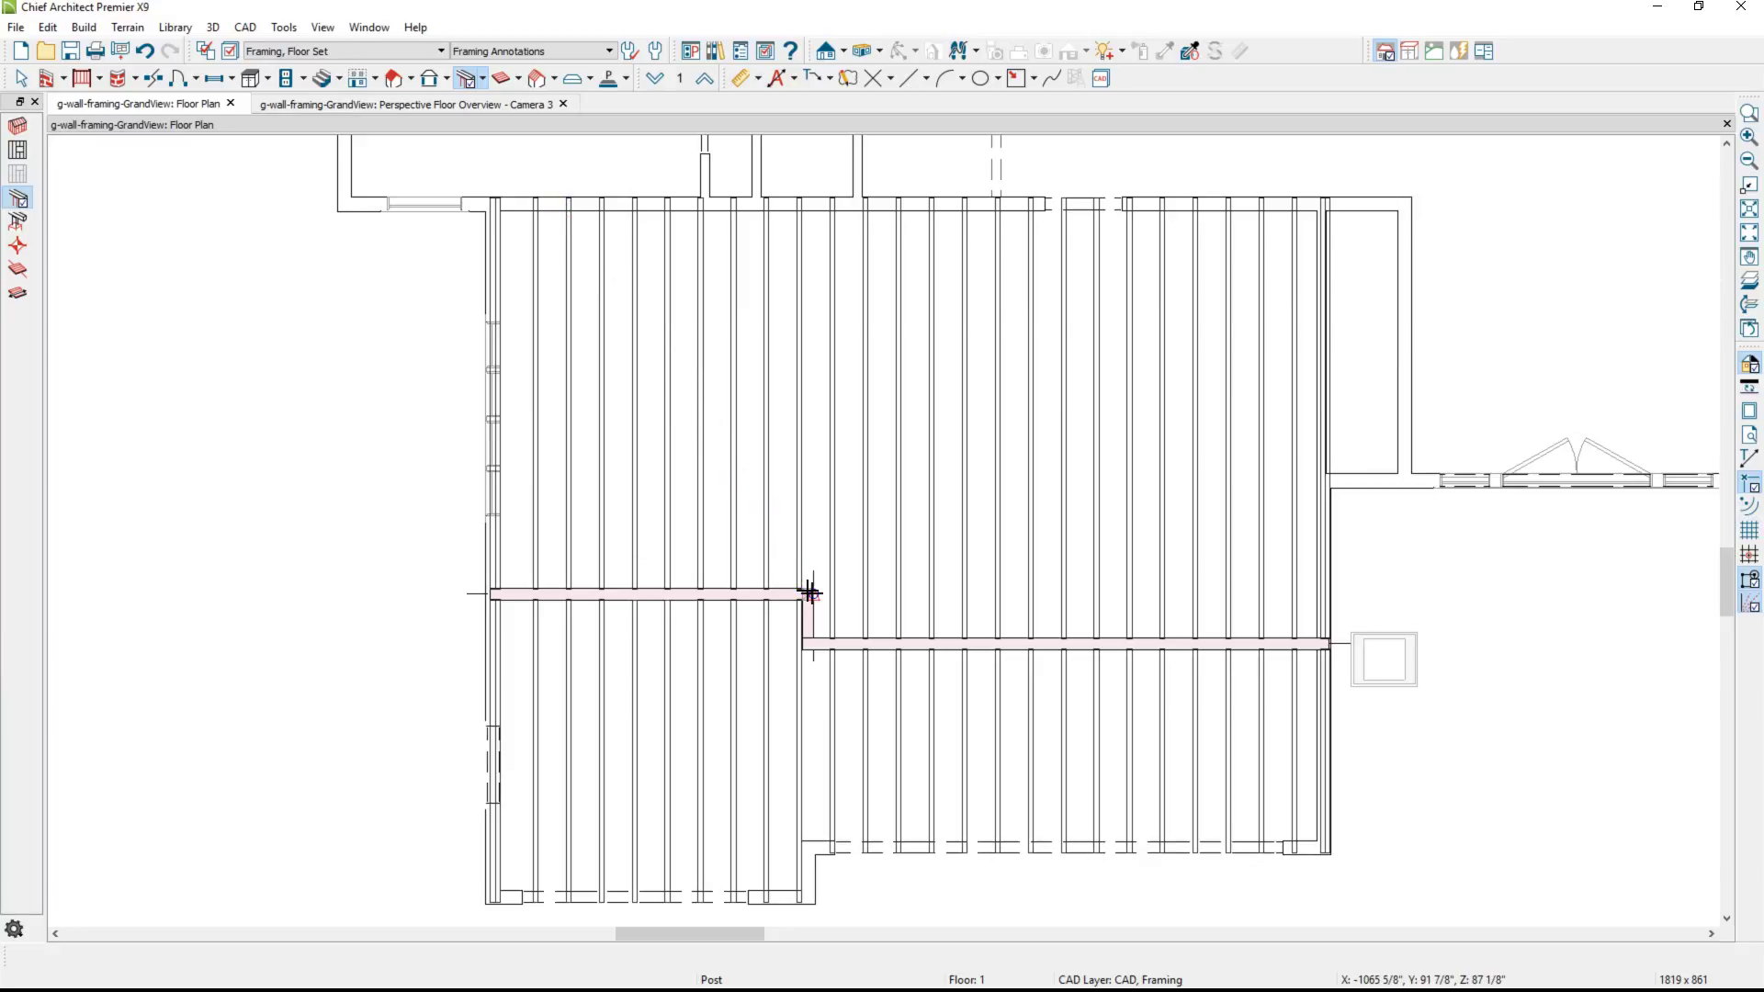
key("space")
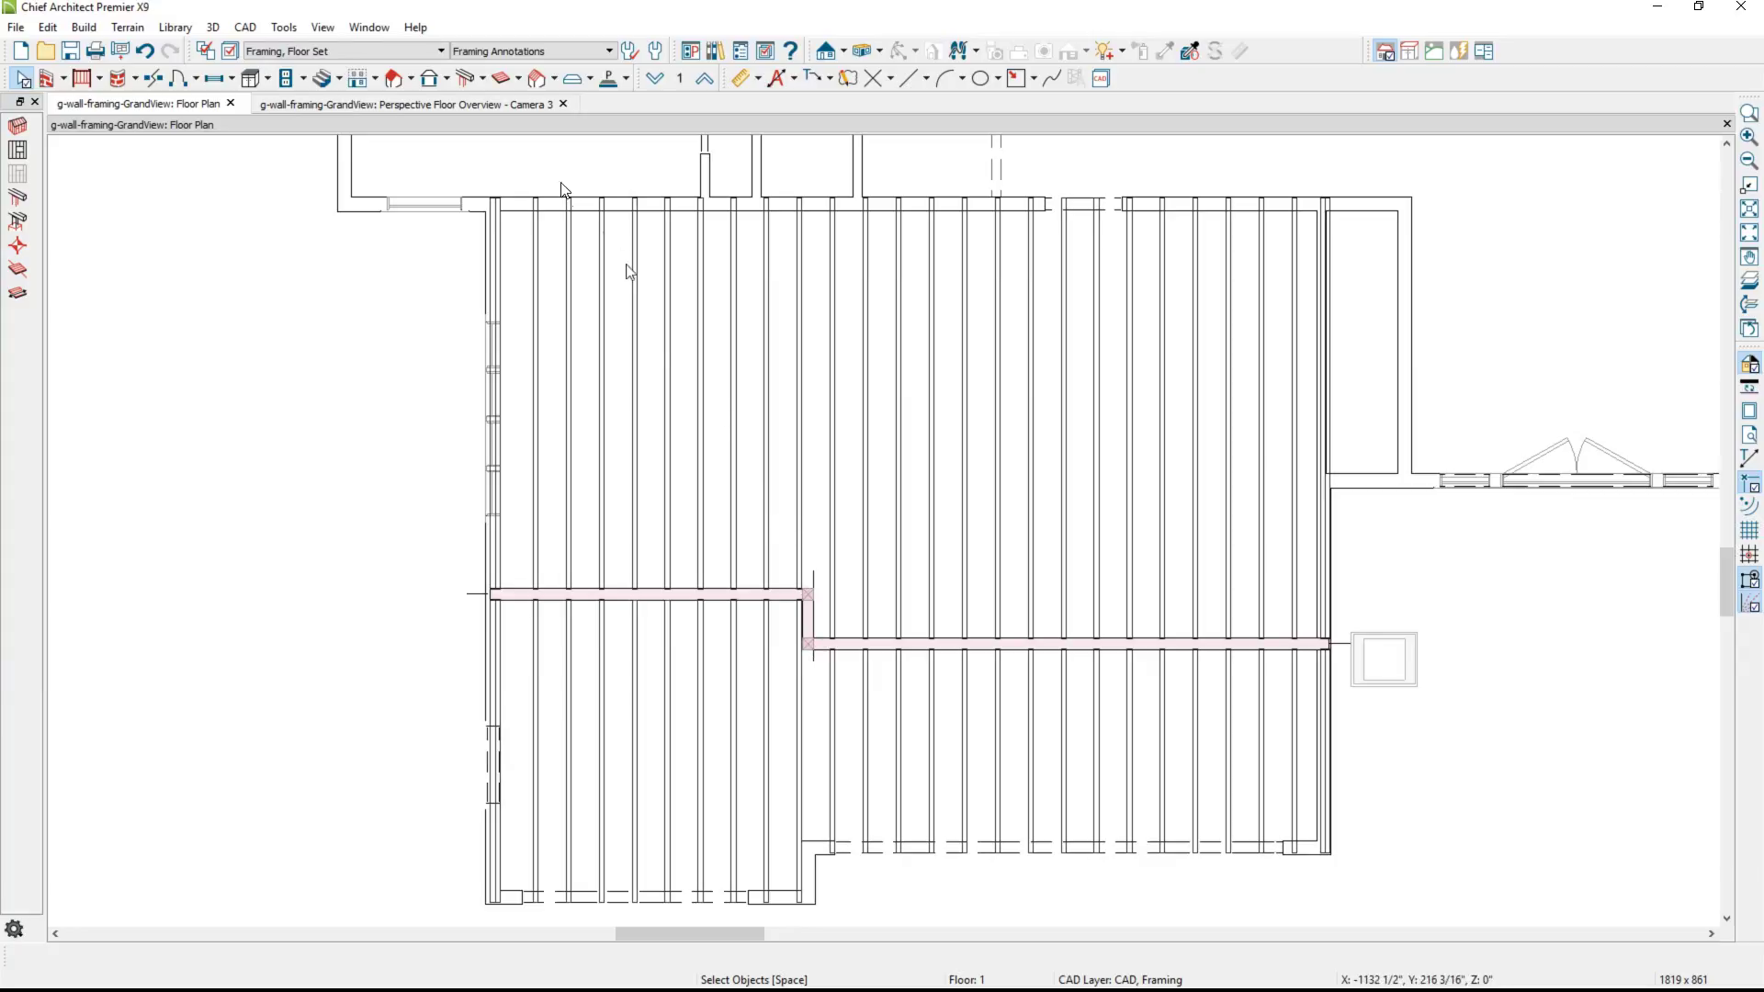
In the perspective overview, lower the tops of both new posts to sit beneath the steel beams.
left_click(518, 108)
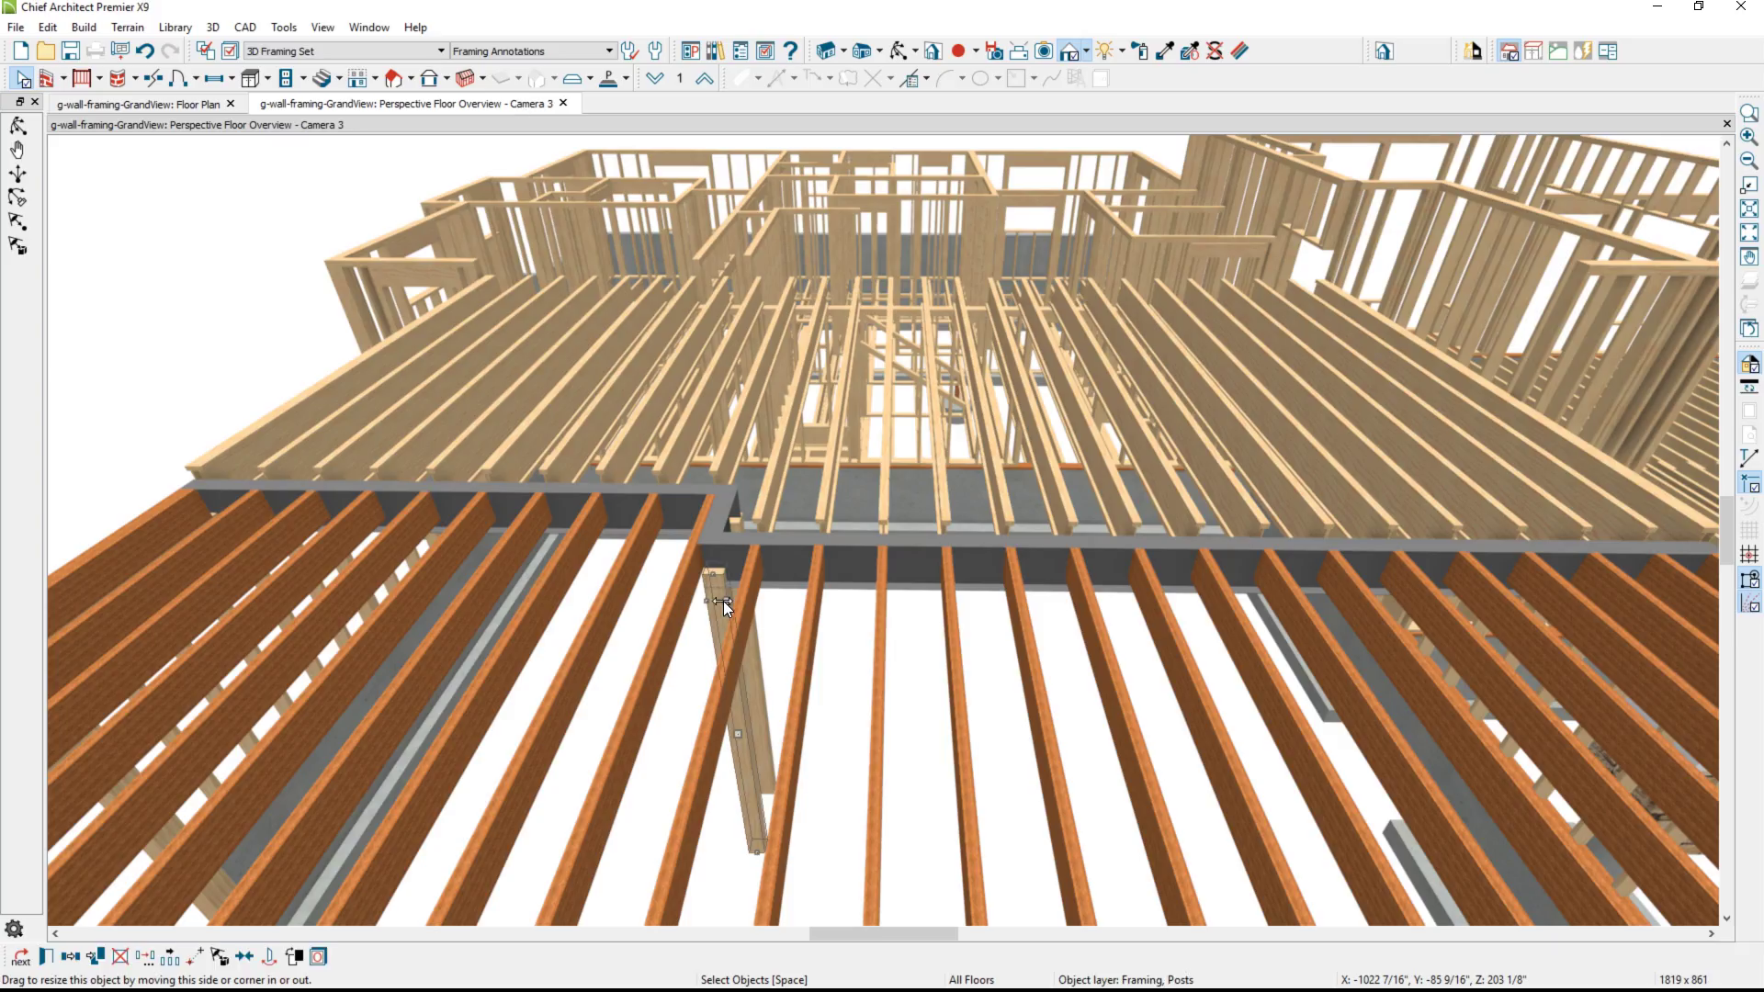
left_click_drag(716, 579, 718, 589)
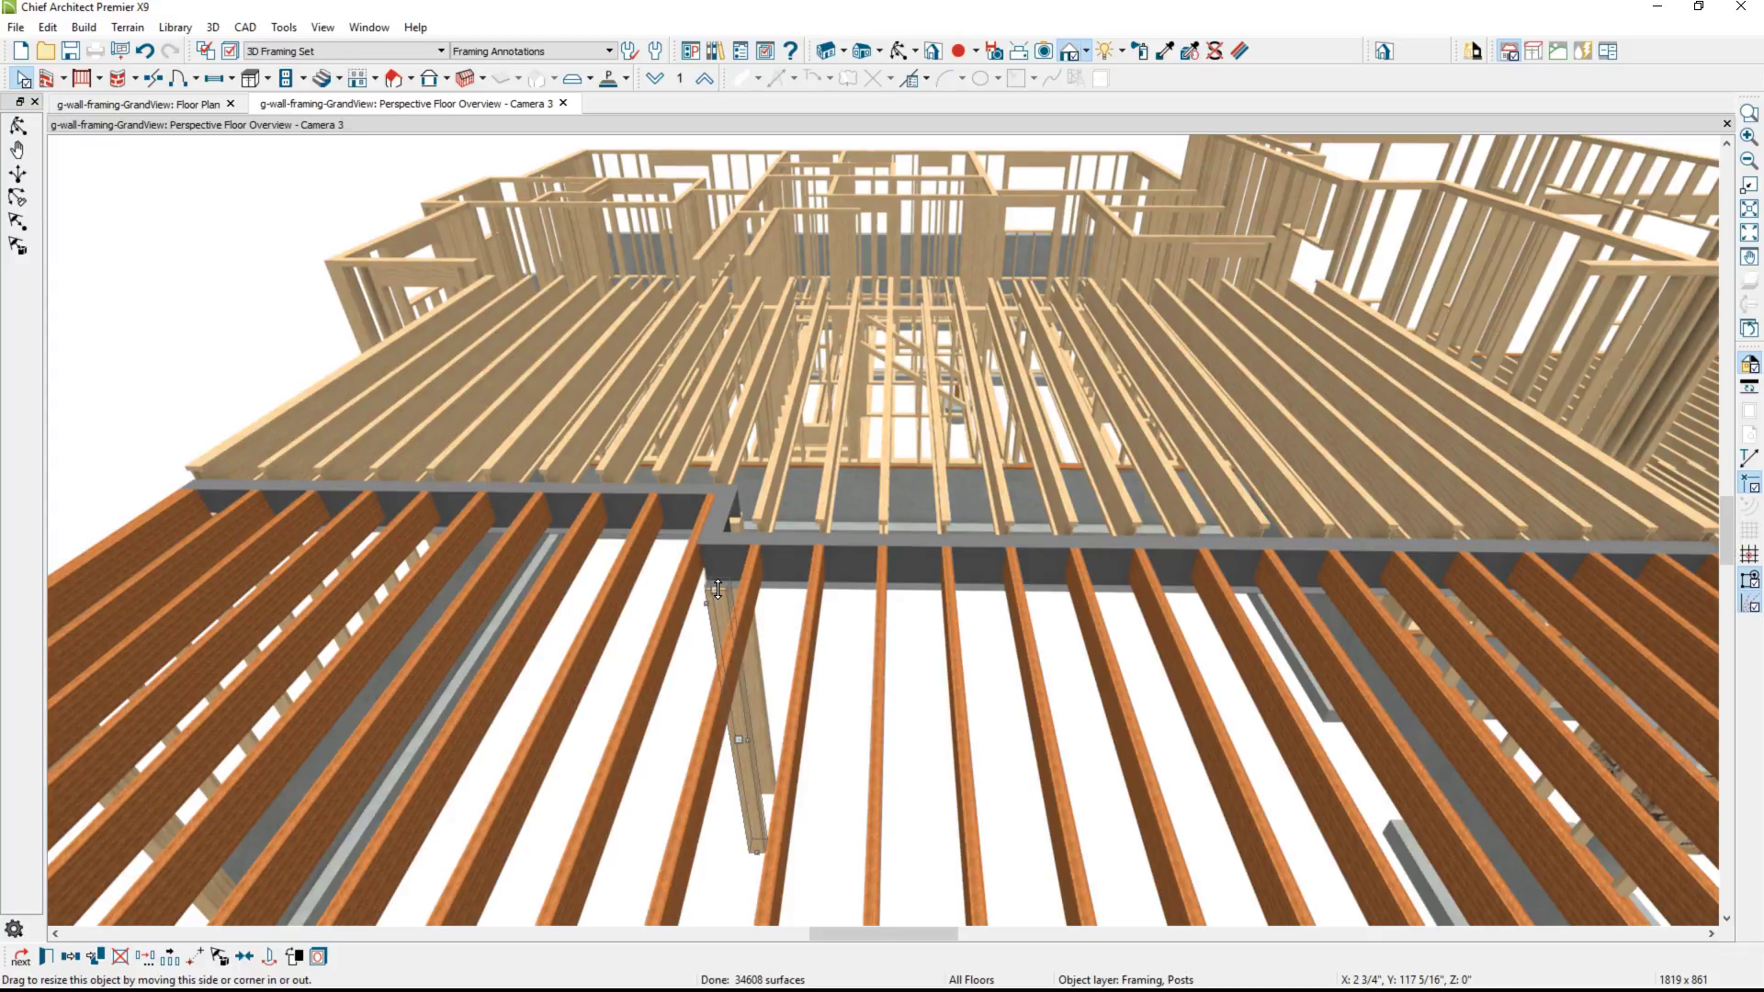
left_click(736, 528)
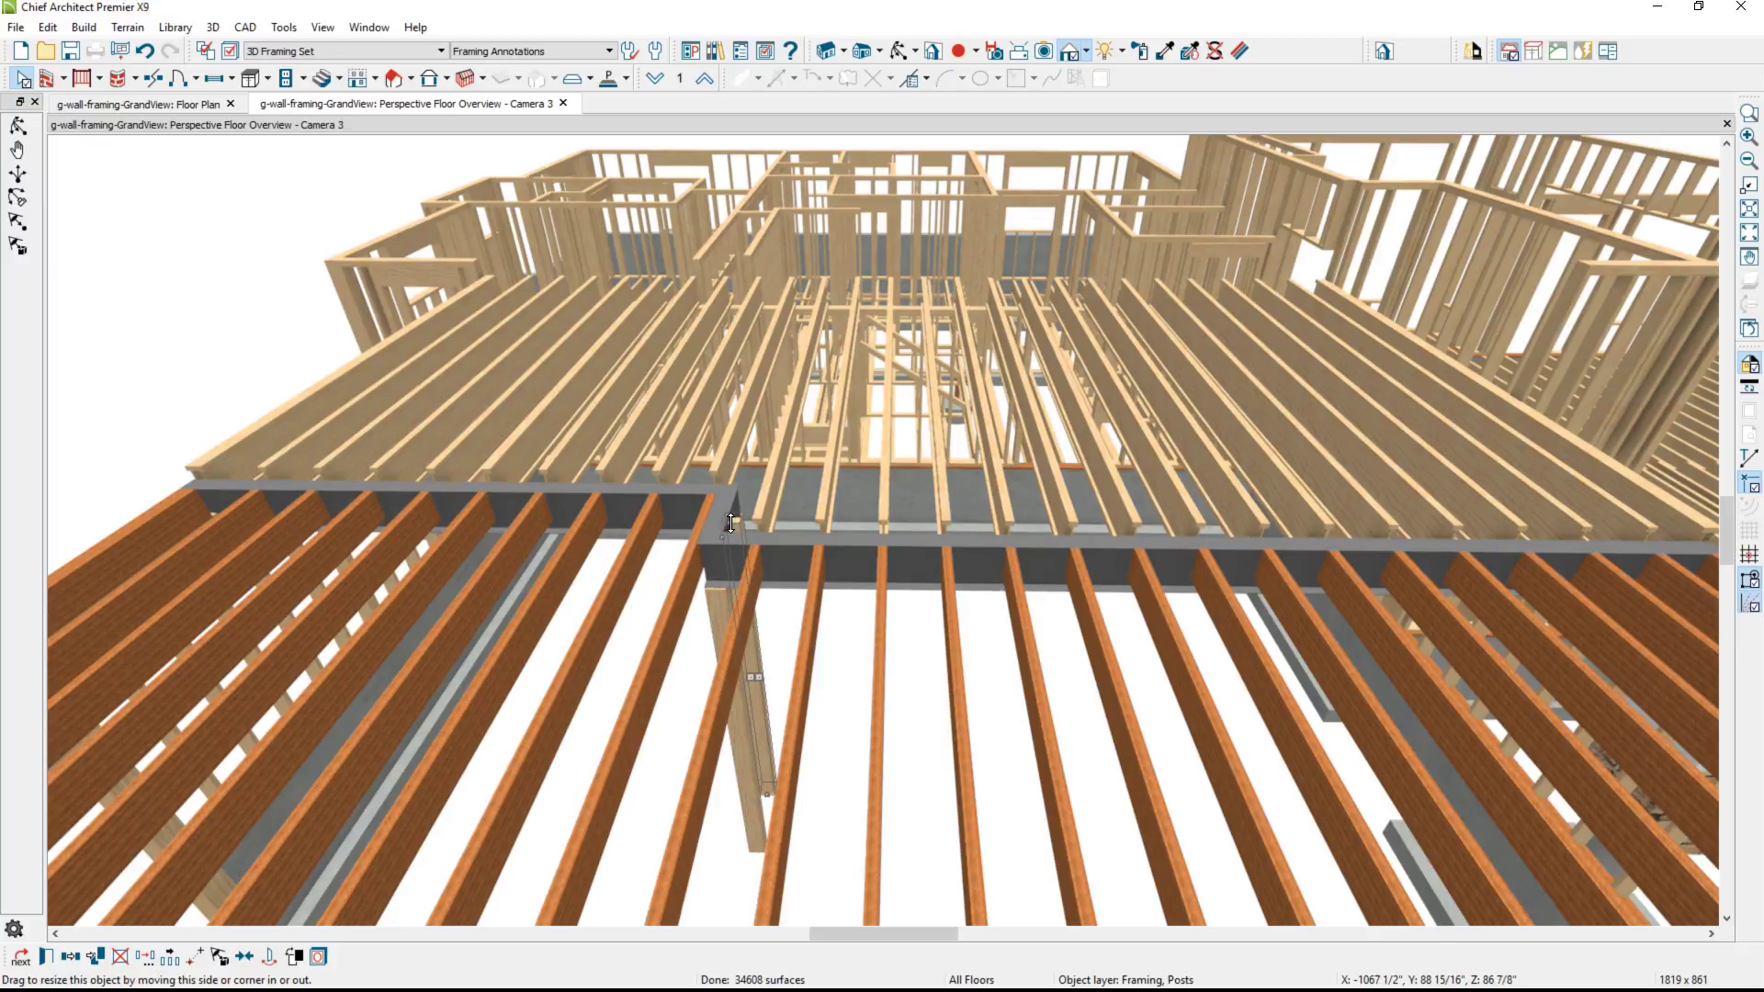
left_click_drag(731, 527, 738, 554)
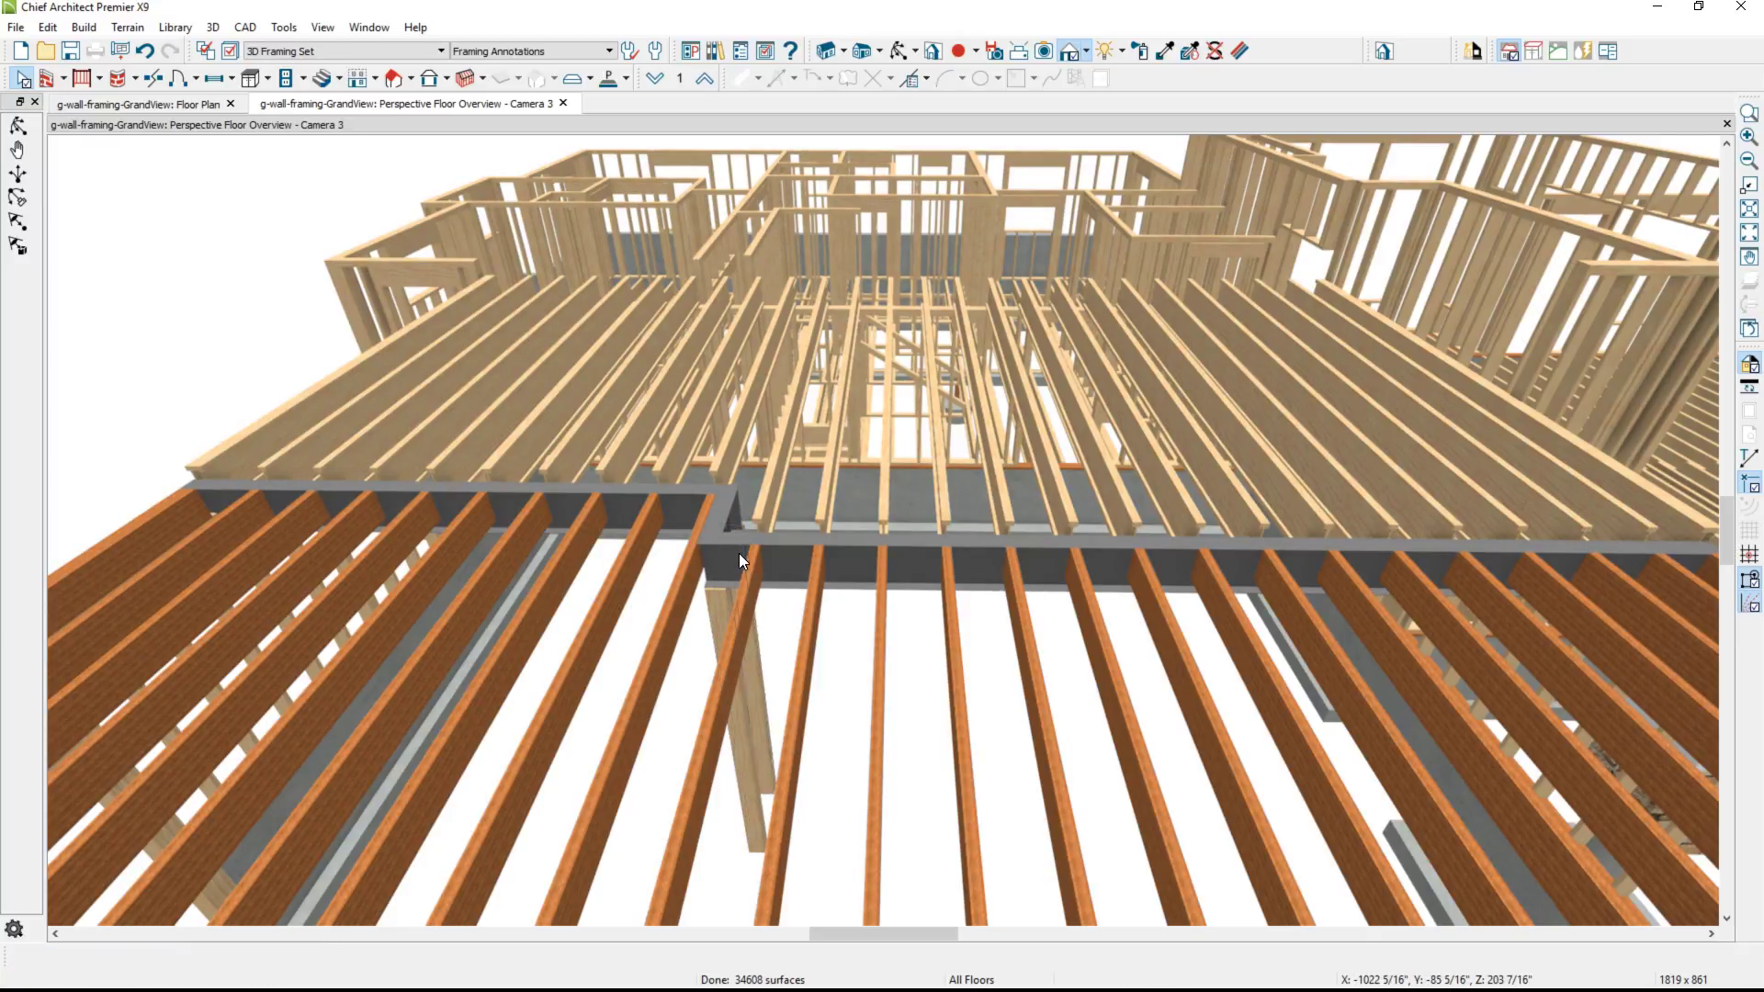
Paint both posts with the steel beam's Color - Light material.
left_click(1165, 51)
left_click(1010, 516)
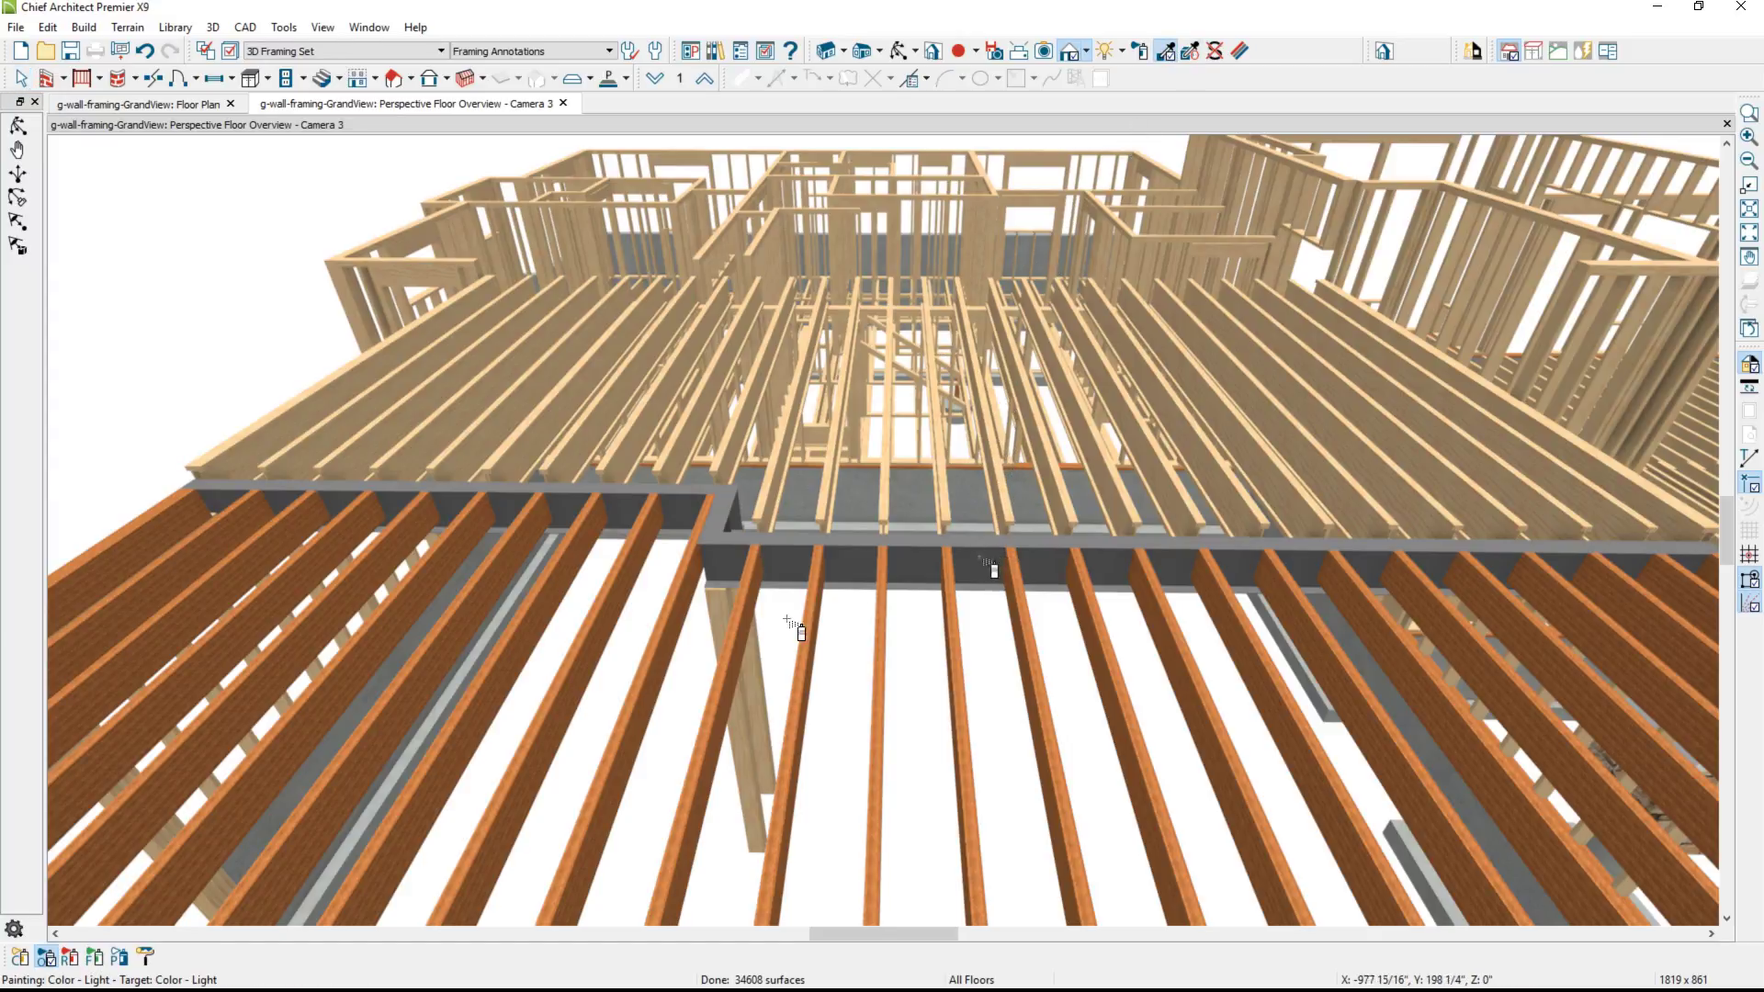
left_click(743, 643)
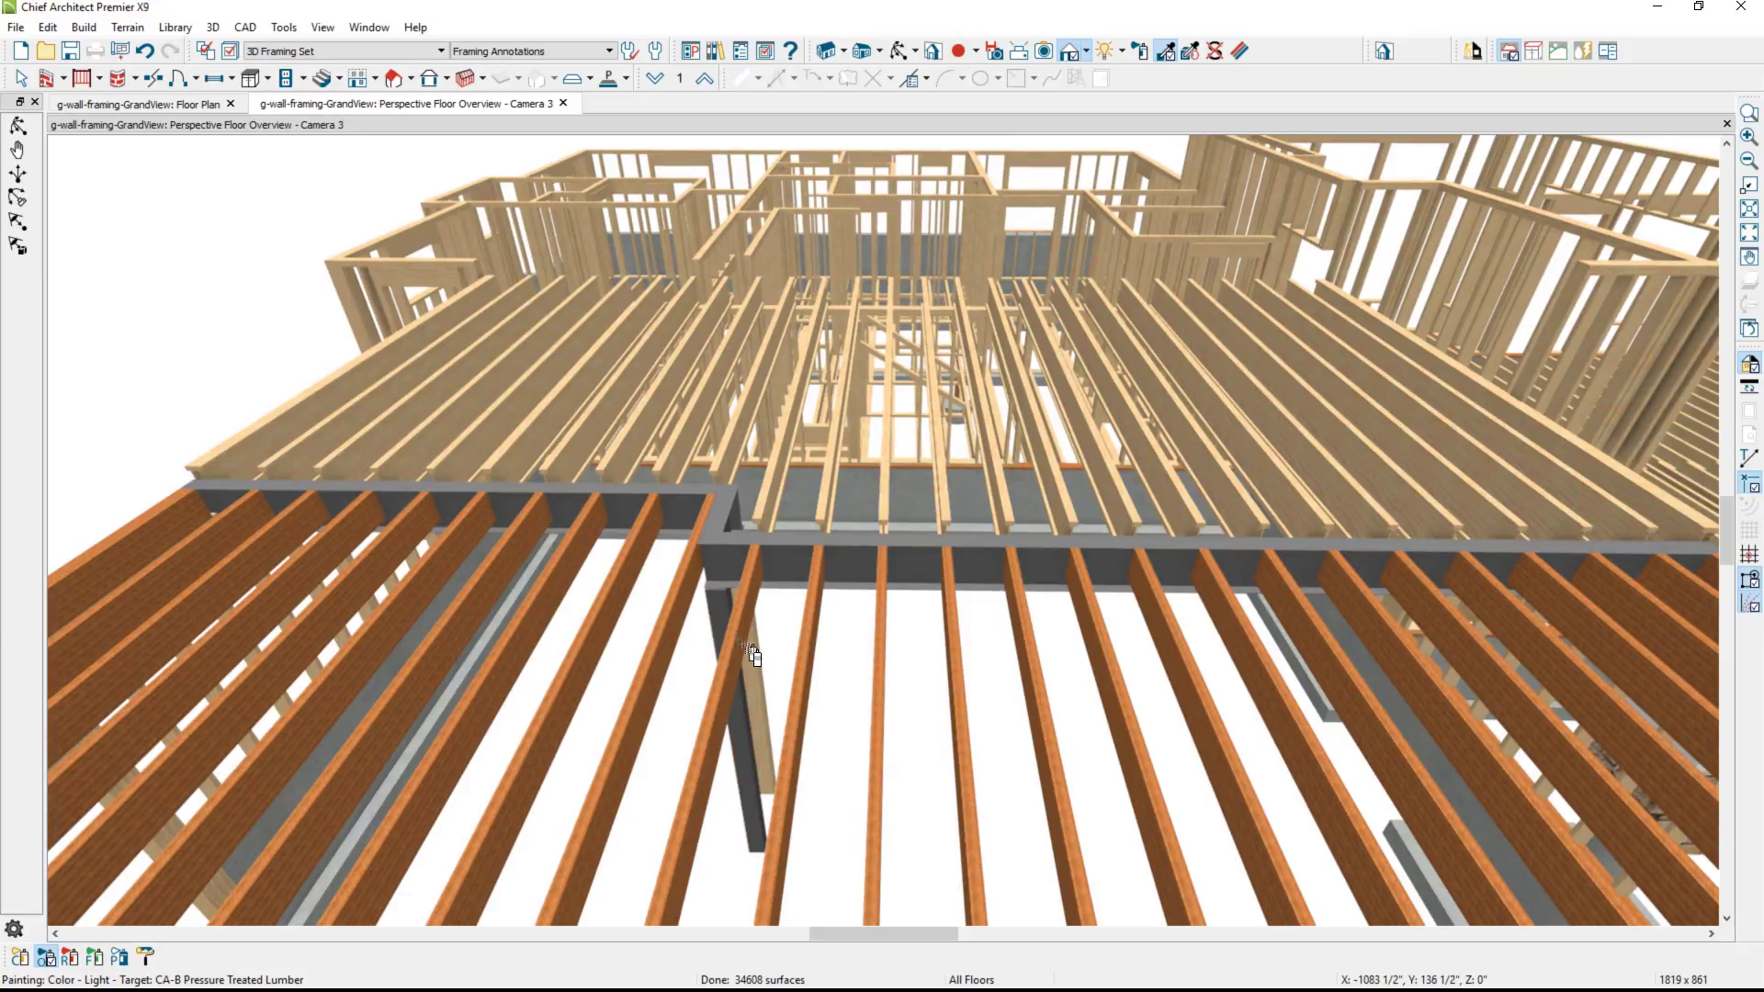
left_click(761, 659)
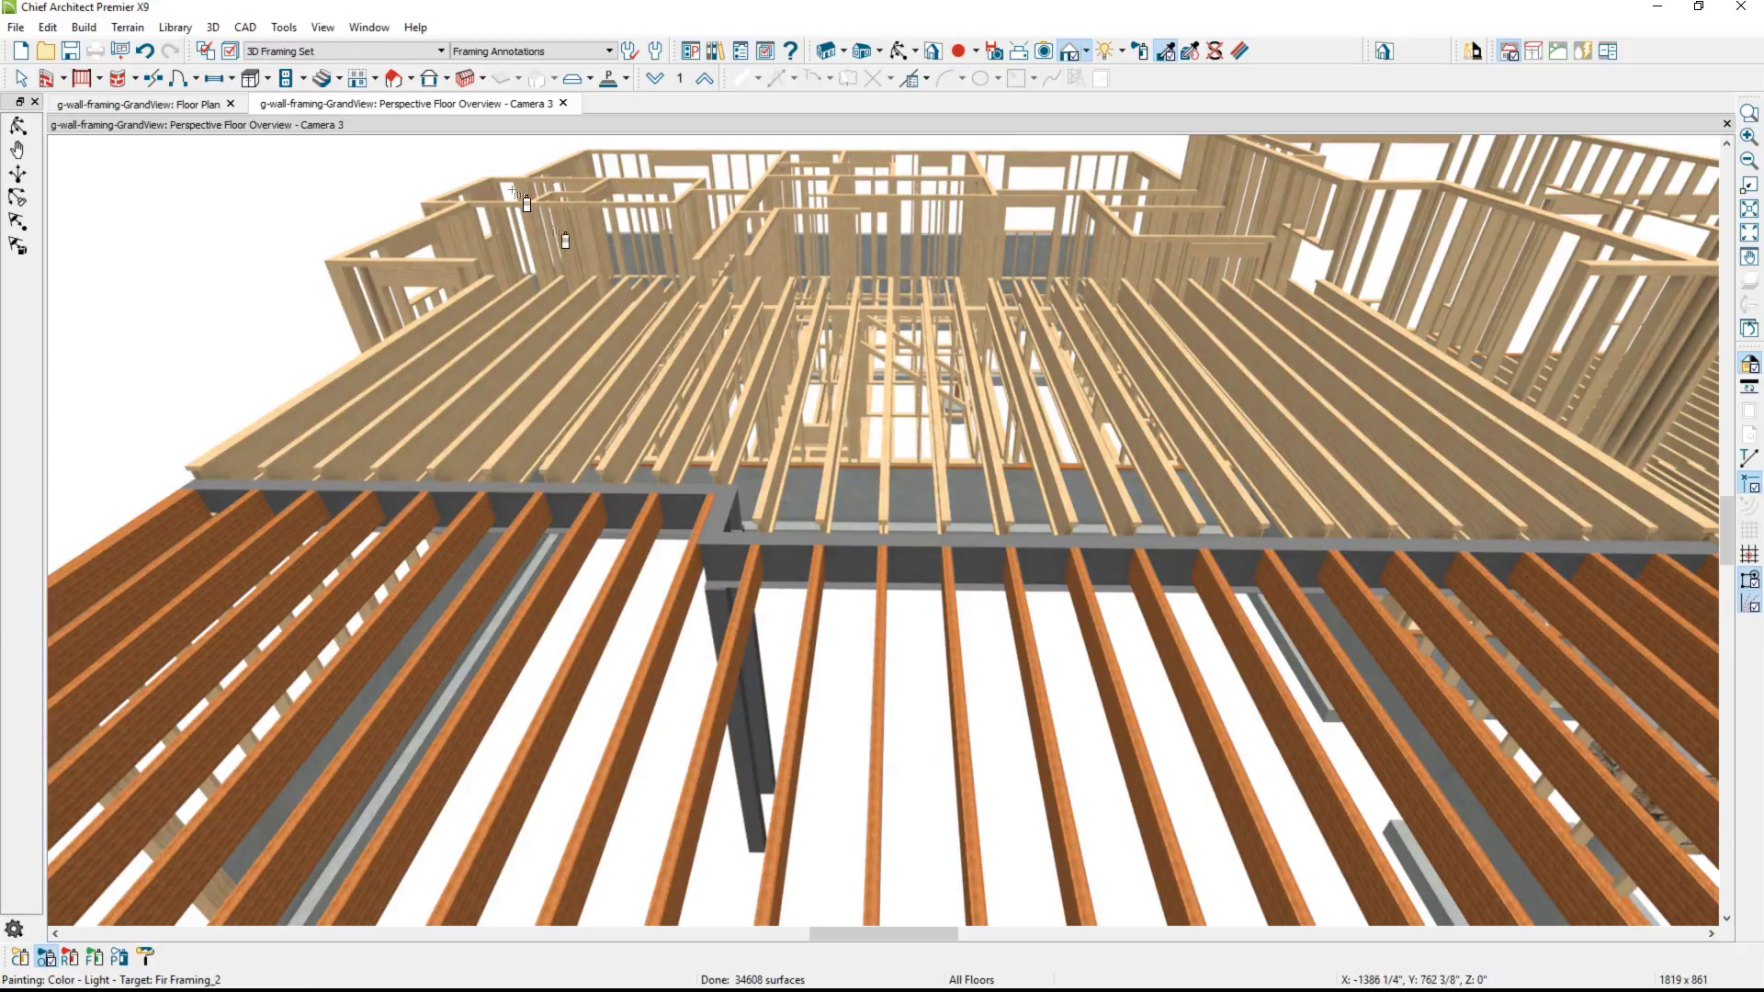
On floor 0 with the Foundation Set layers, draw a rectangular slab about 10'-4" by 7'-6" inside the garage.
left_click(192, 107)
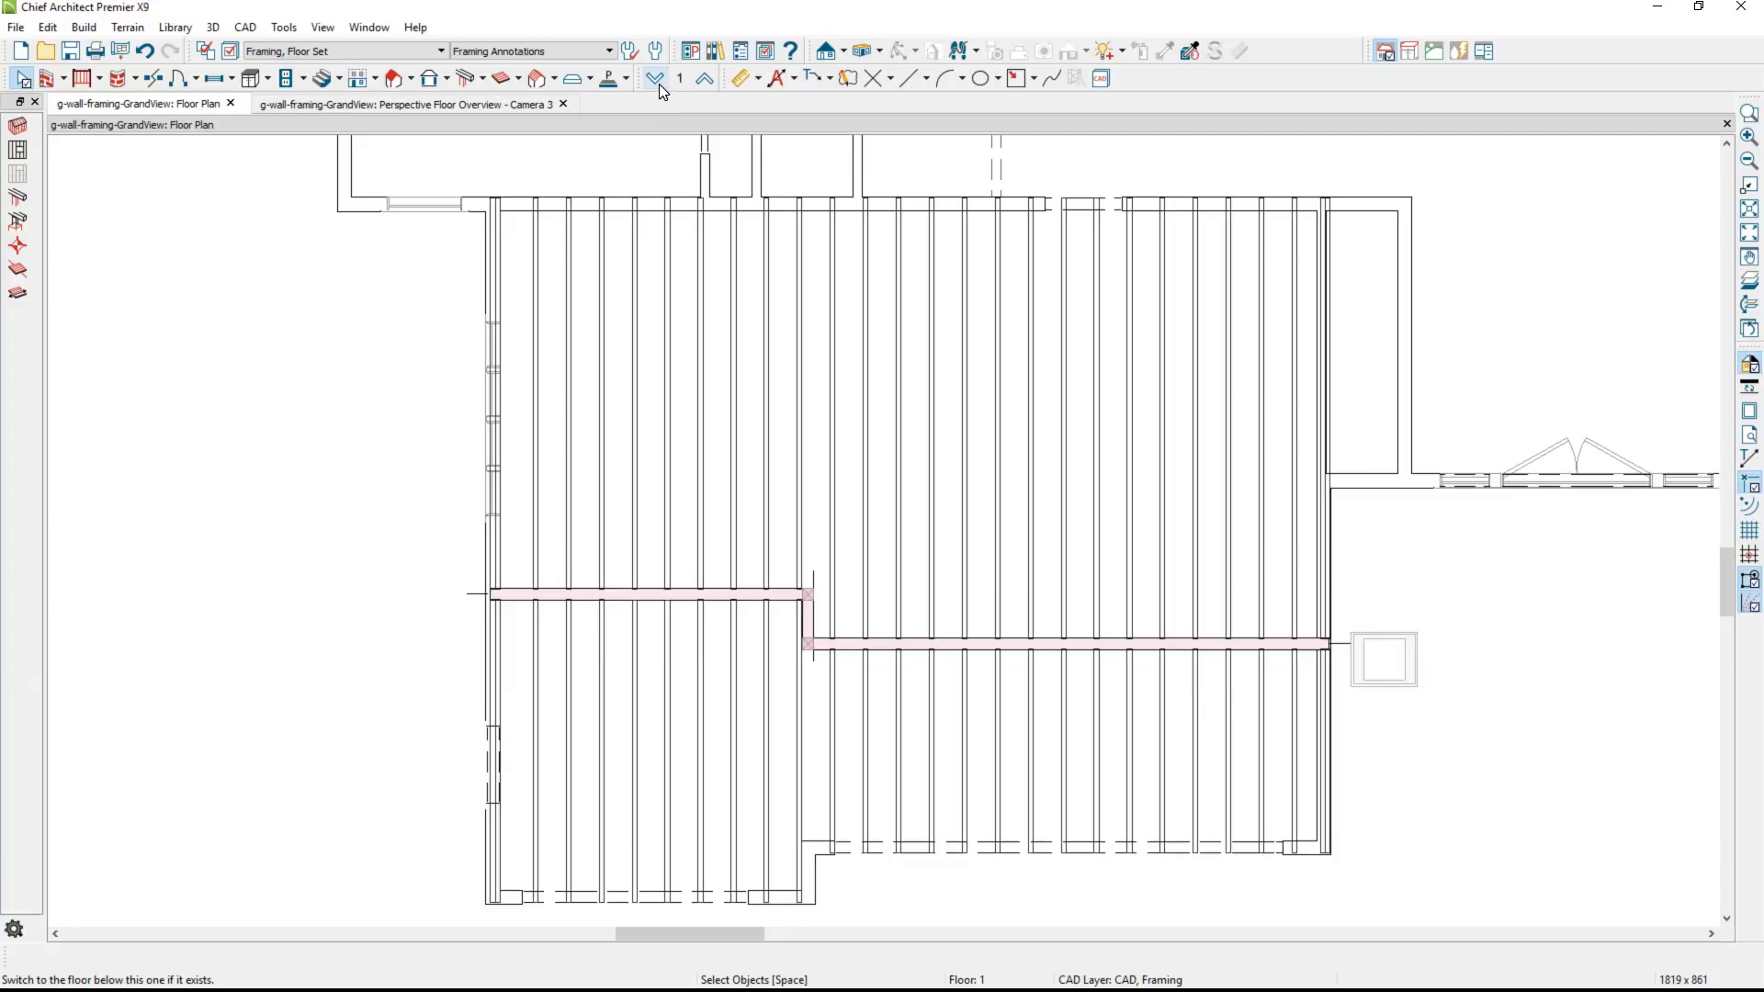
left_click(658, 80)
left_click(338, 49)
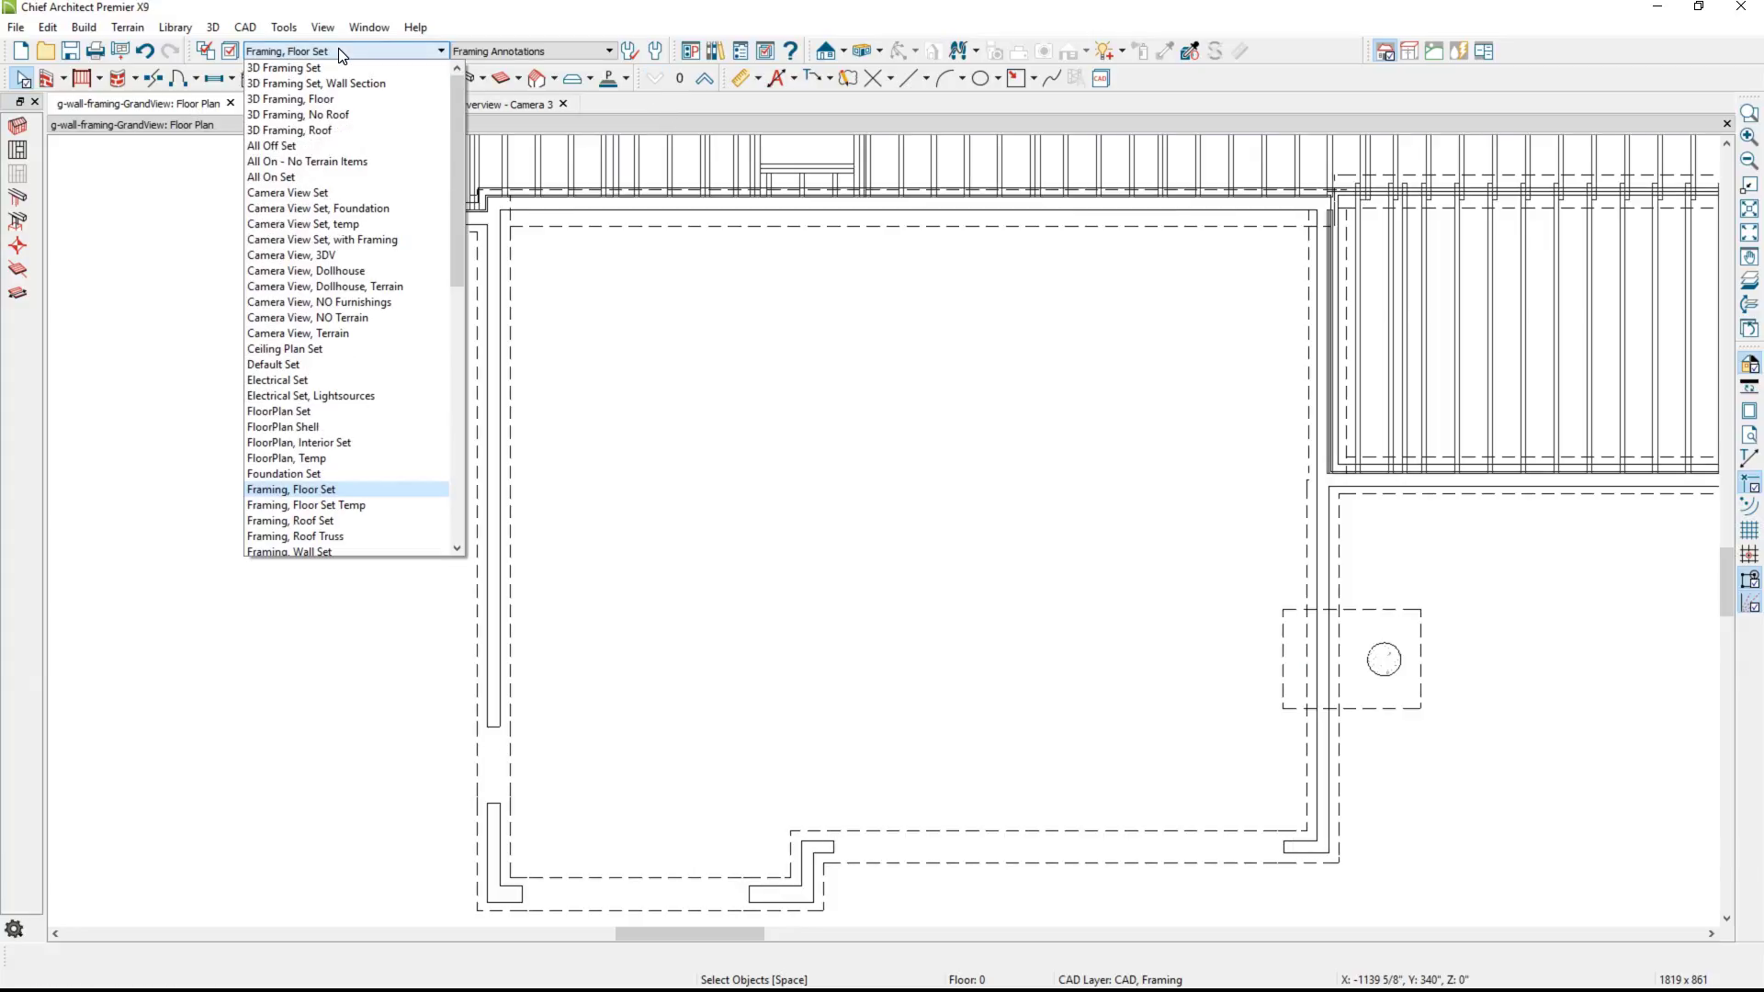
left_click(303, 474)
left_click_drag(749, 564, 1004, 751)
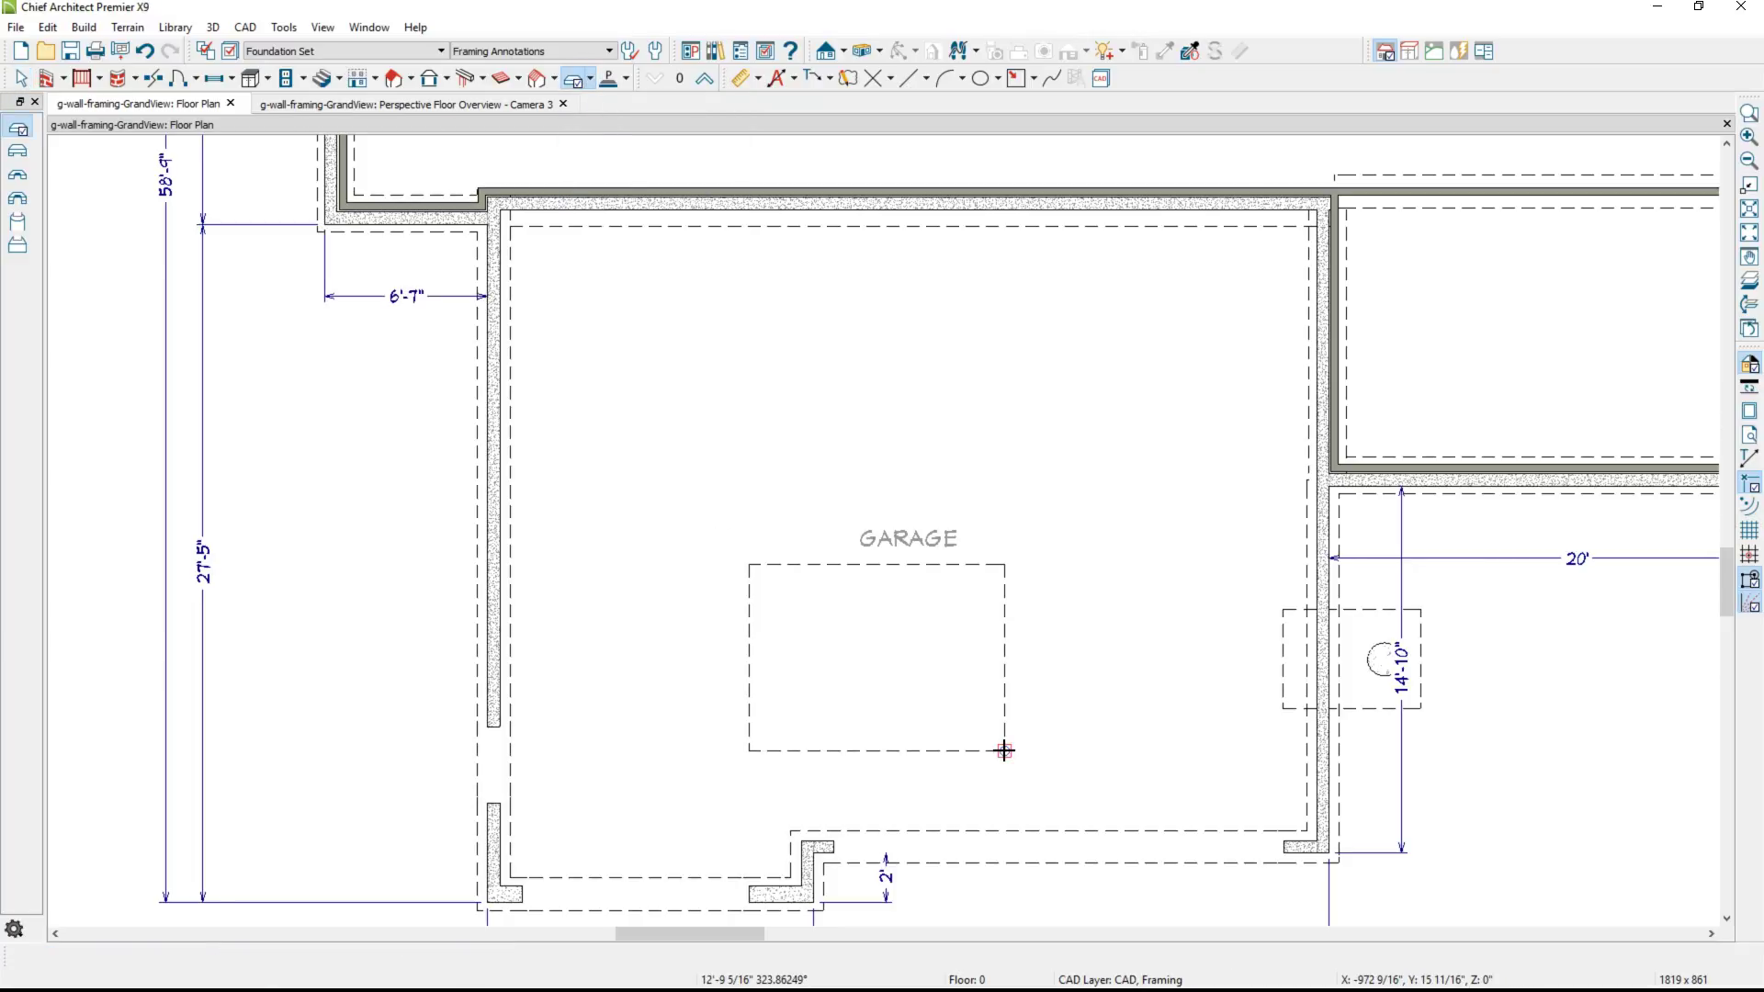
key("space")
Extend the 2' dimension line at the garage front to locate the slab's front and back edges.
left_click(891, 873)
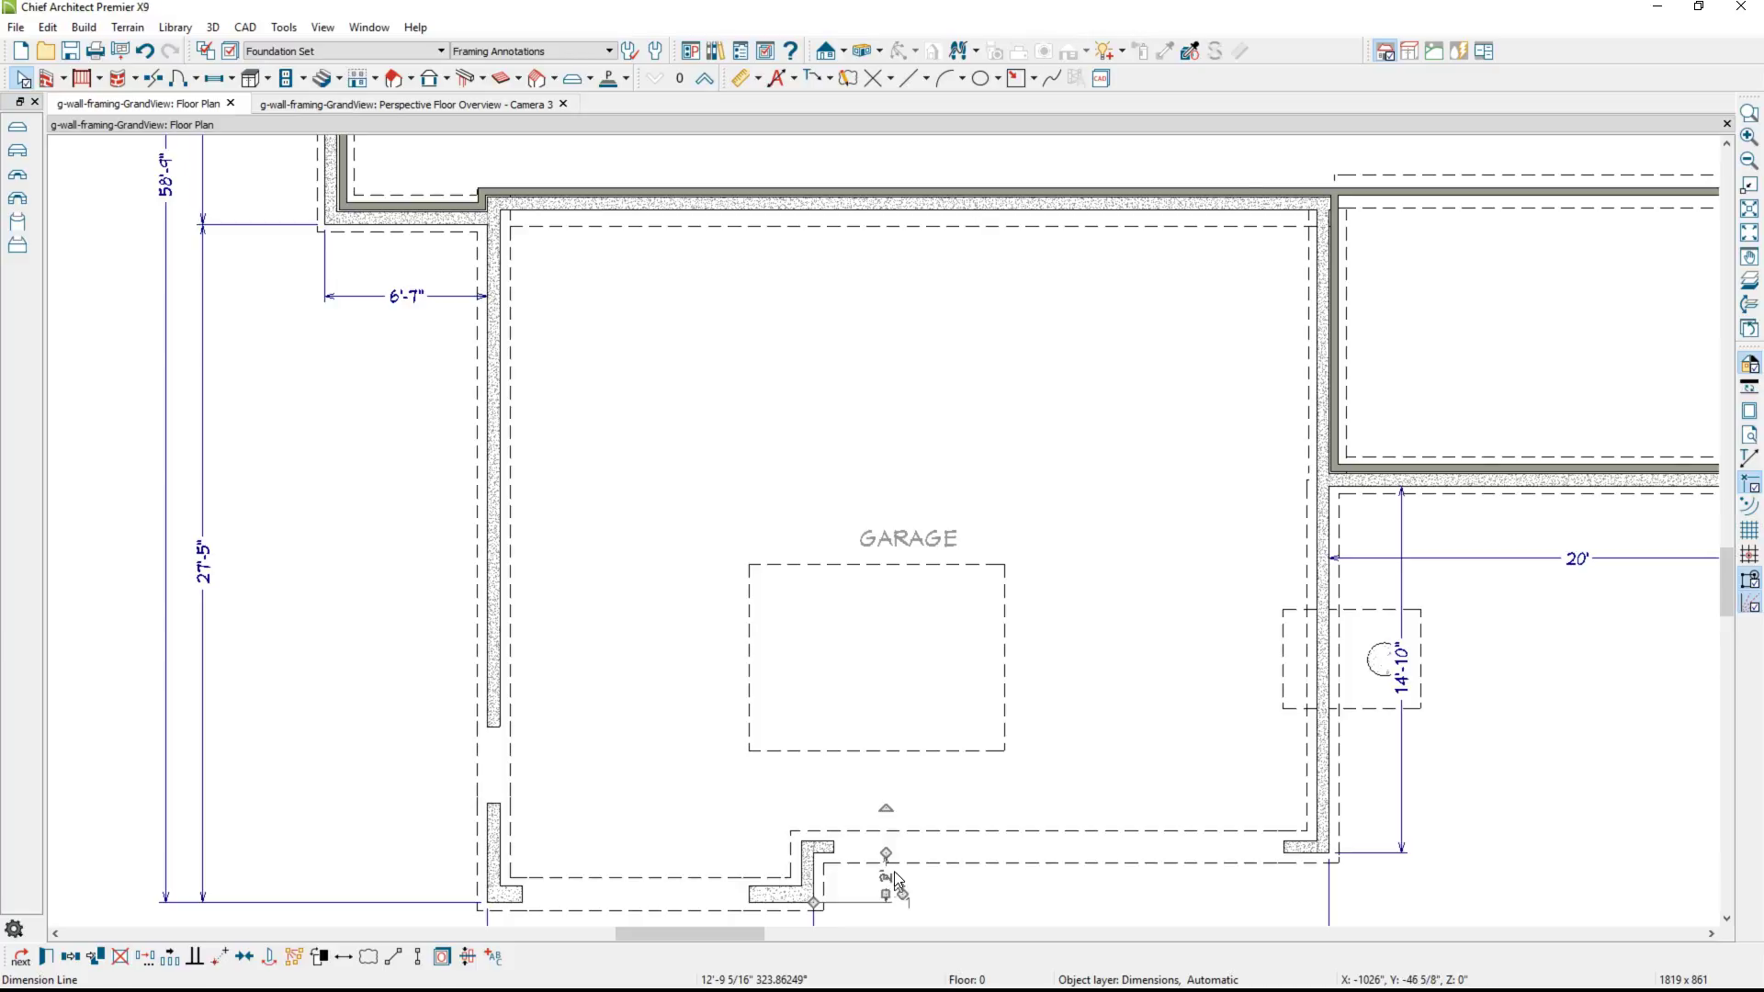
left_click_drag(893, 877, 893, 756)
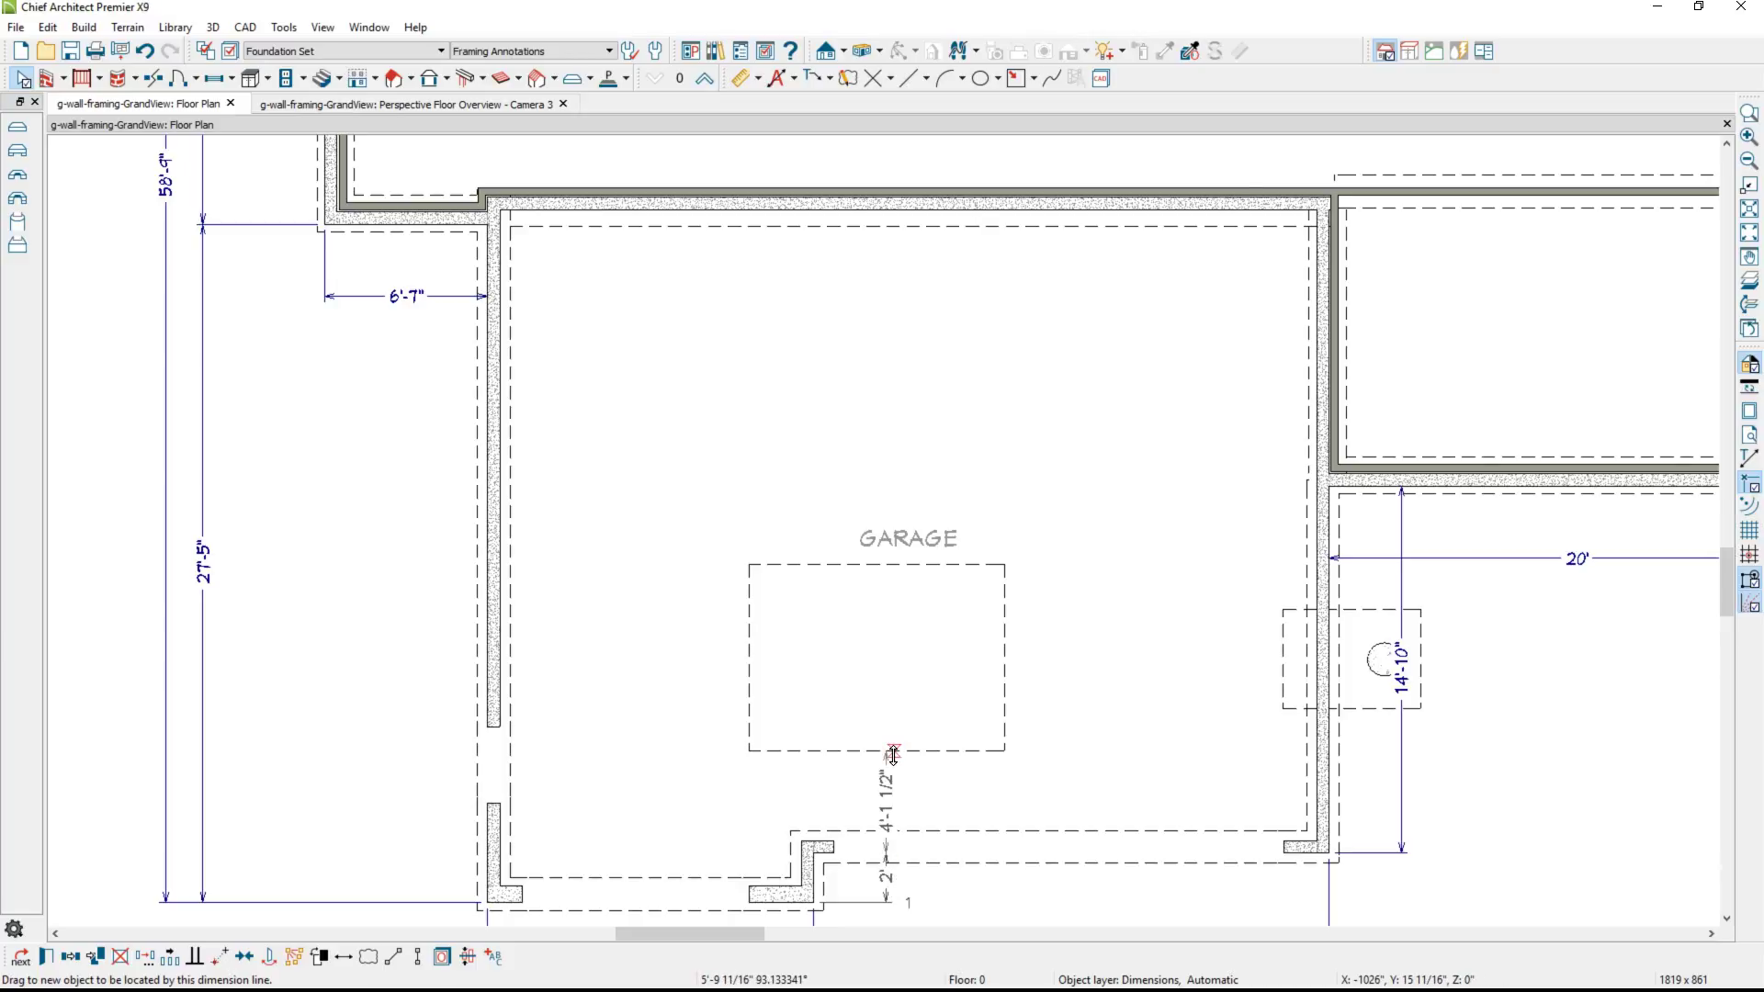
left_click_drag(879, 577, 879, 567)
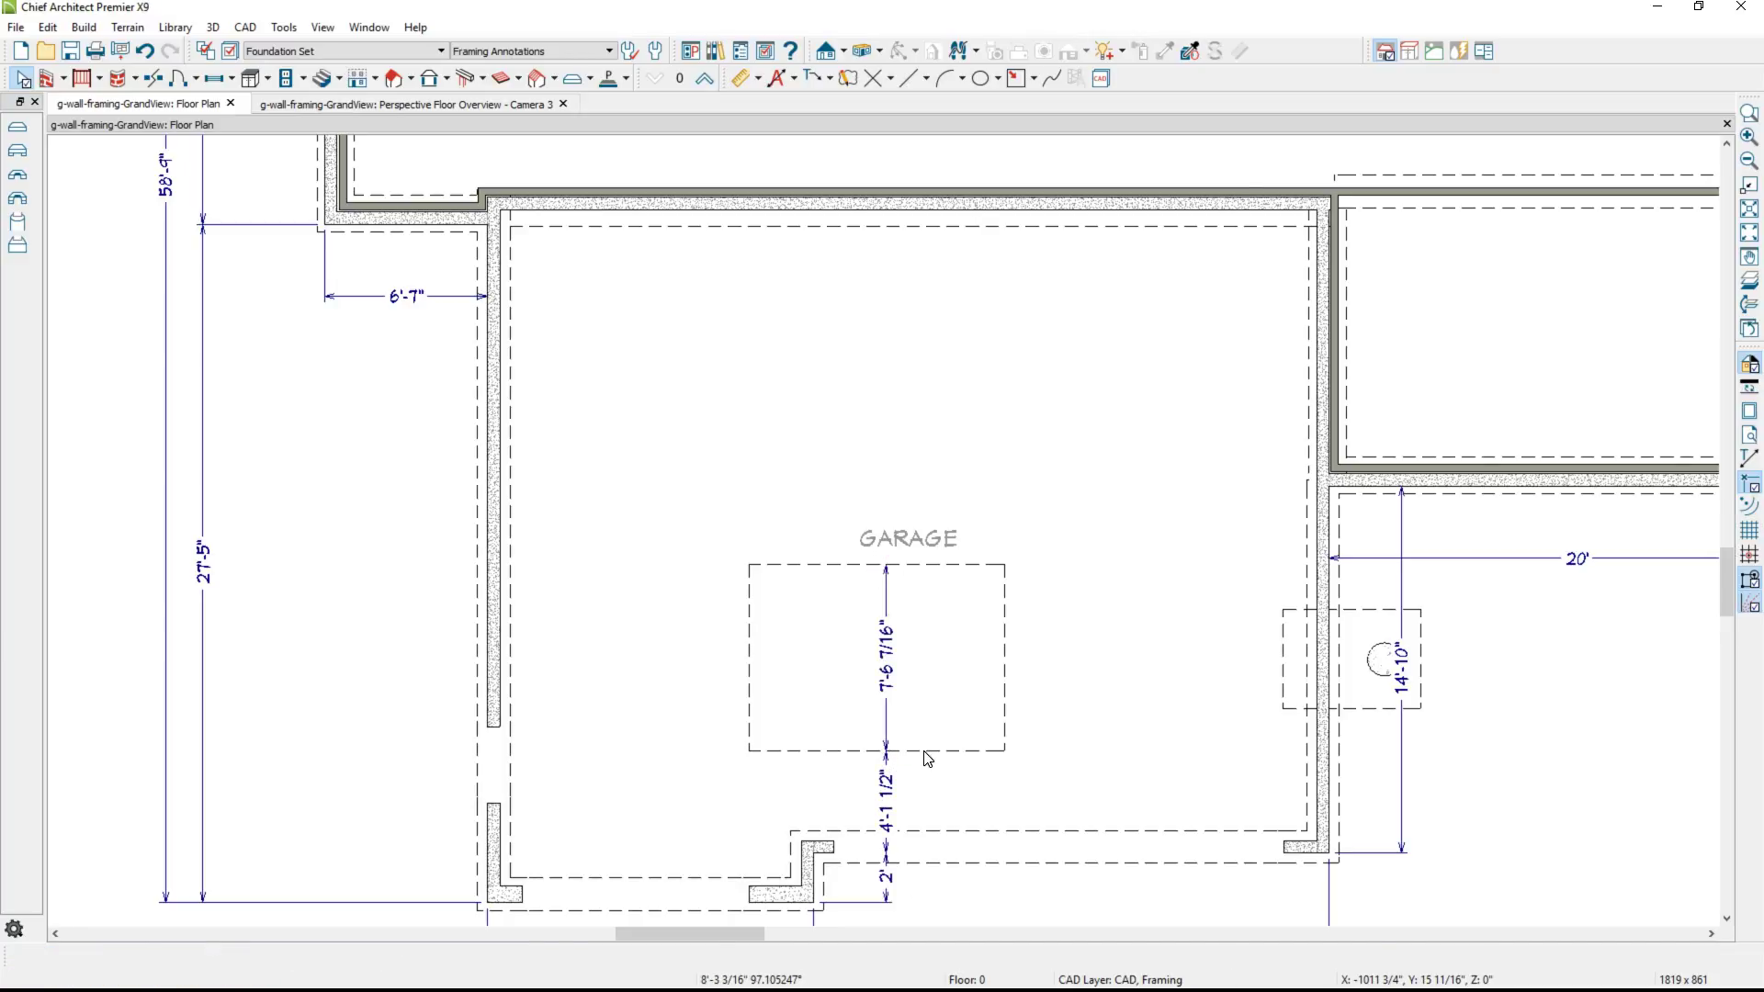
Move the slab to 6'-8" from the garage front wall and set its front-to-back depth to 6'.
left_click(923, 746)
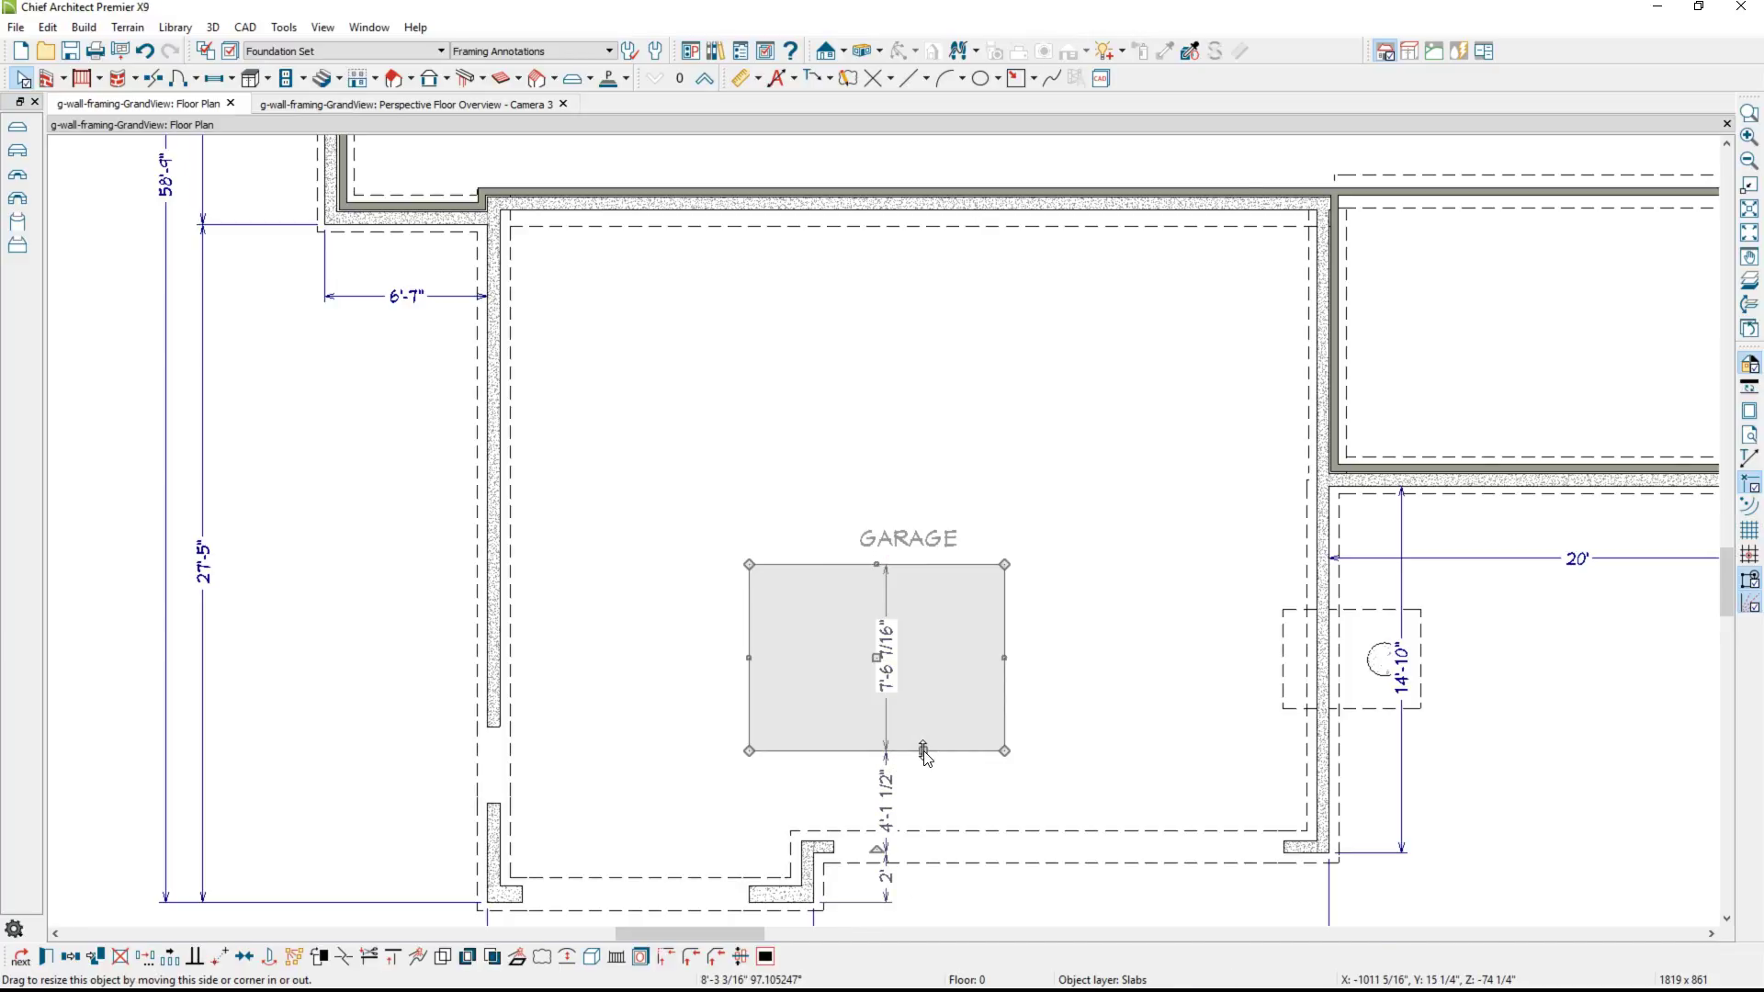
left_click(895, 807)
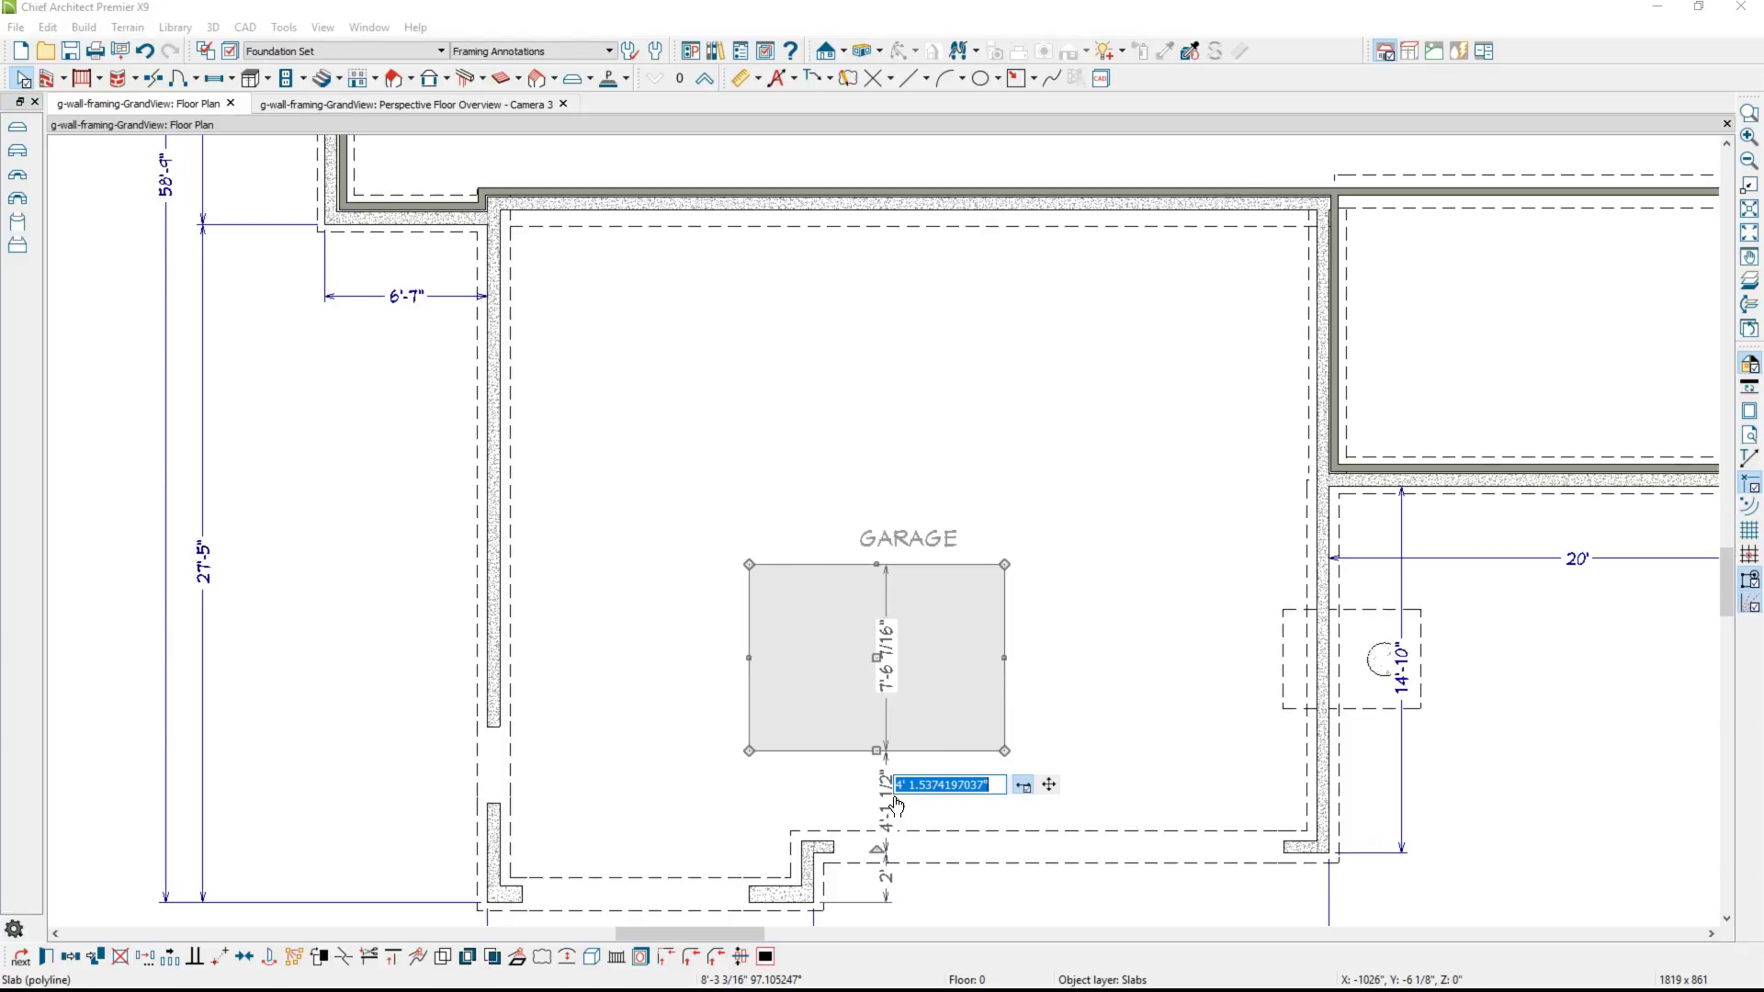
type("6'8")
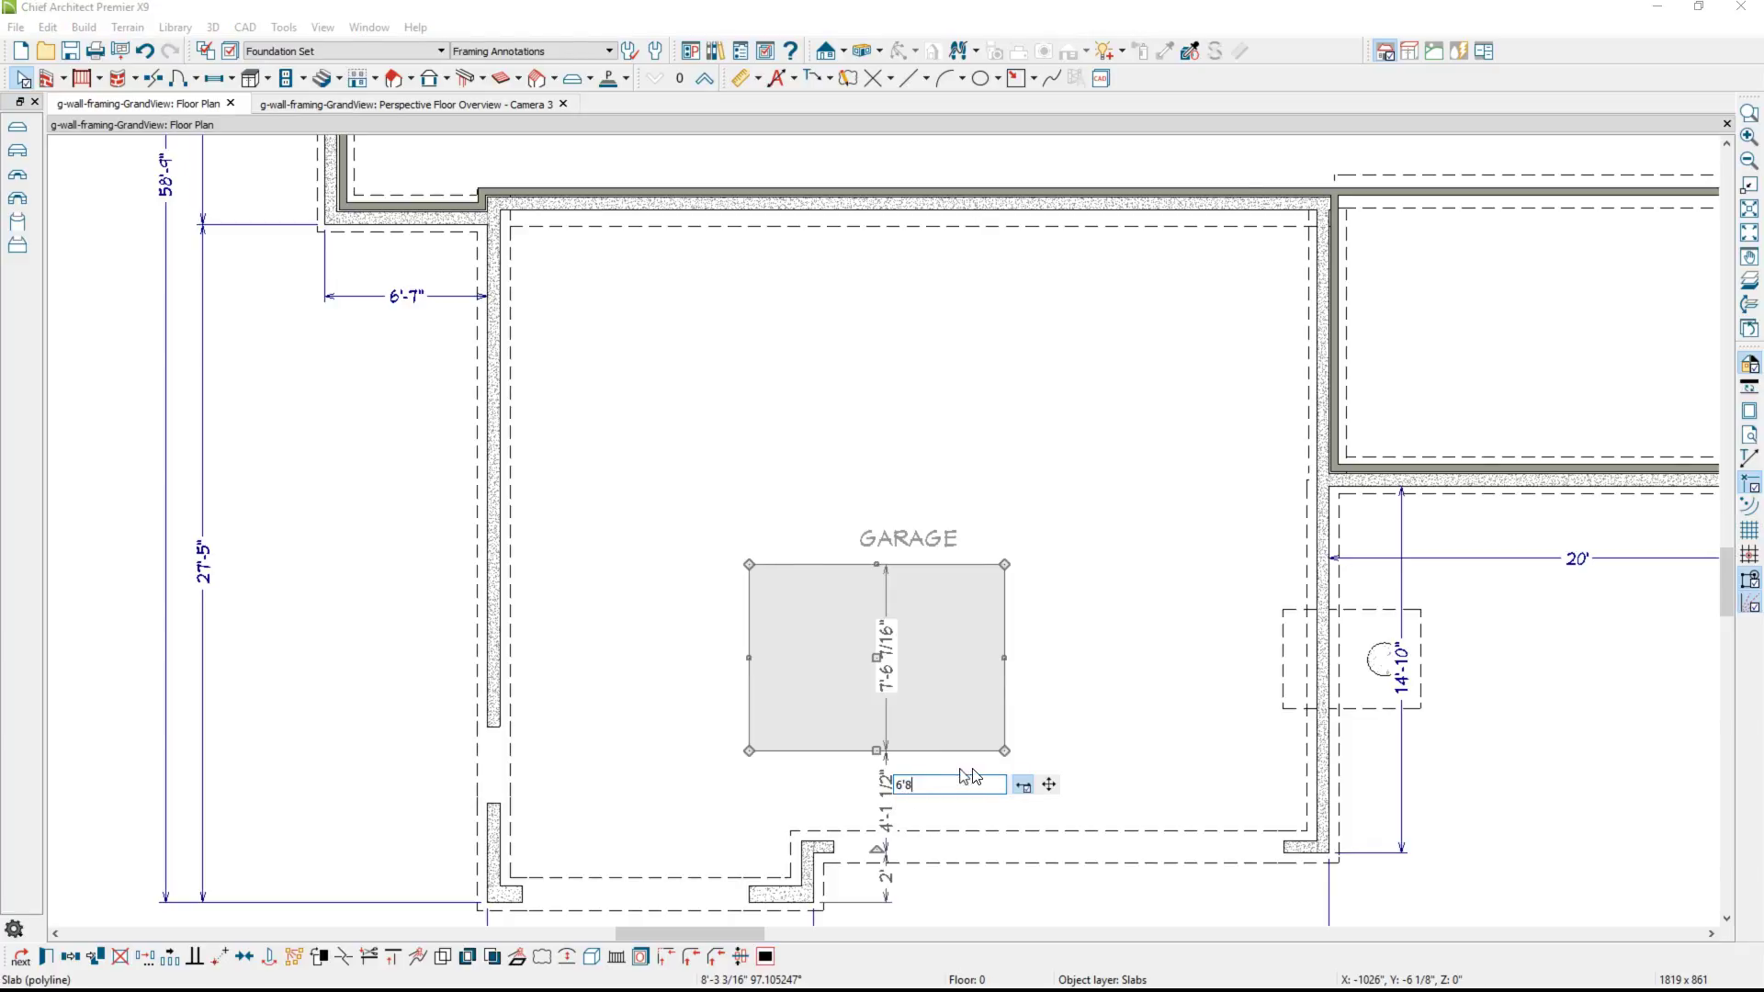
left_click(1049, 787)
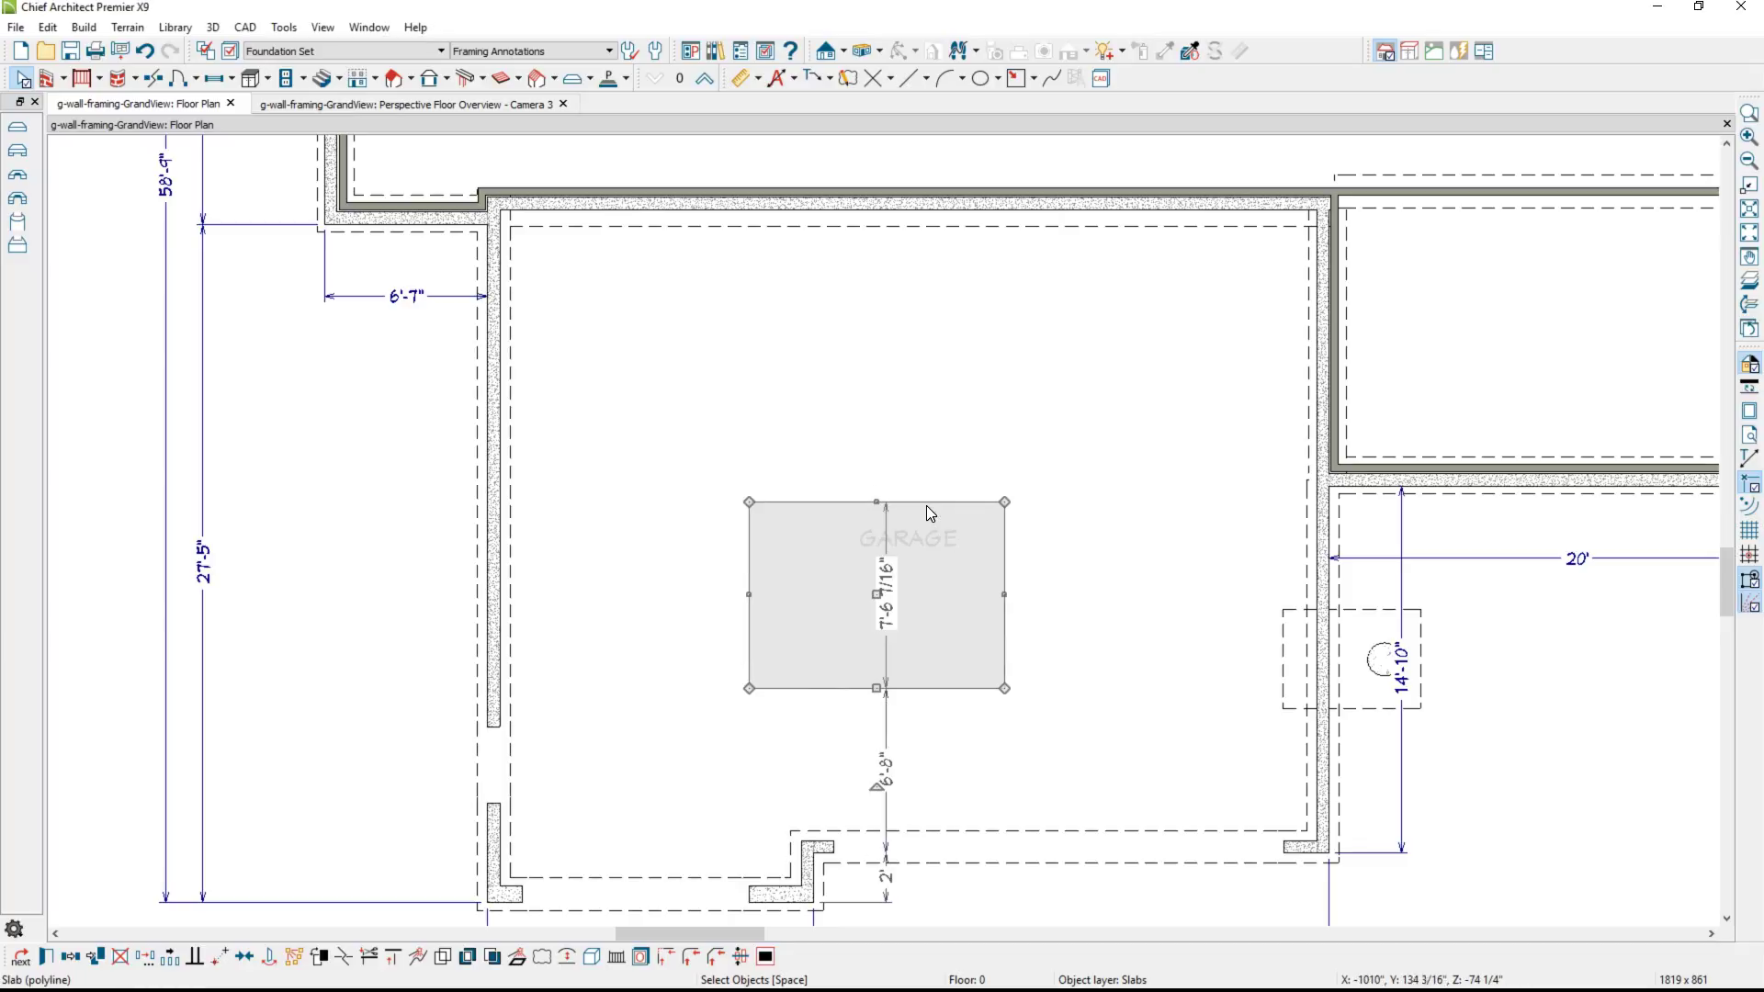
left_click(885, 593)
type("6'")
key("Return")
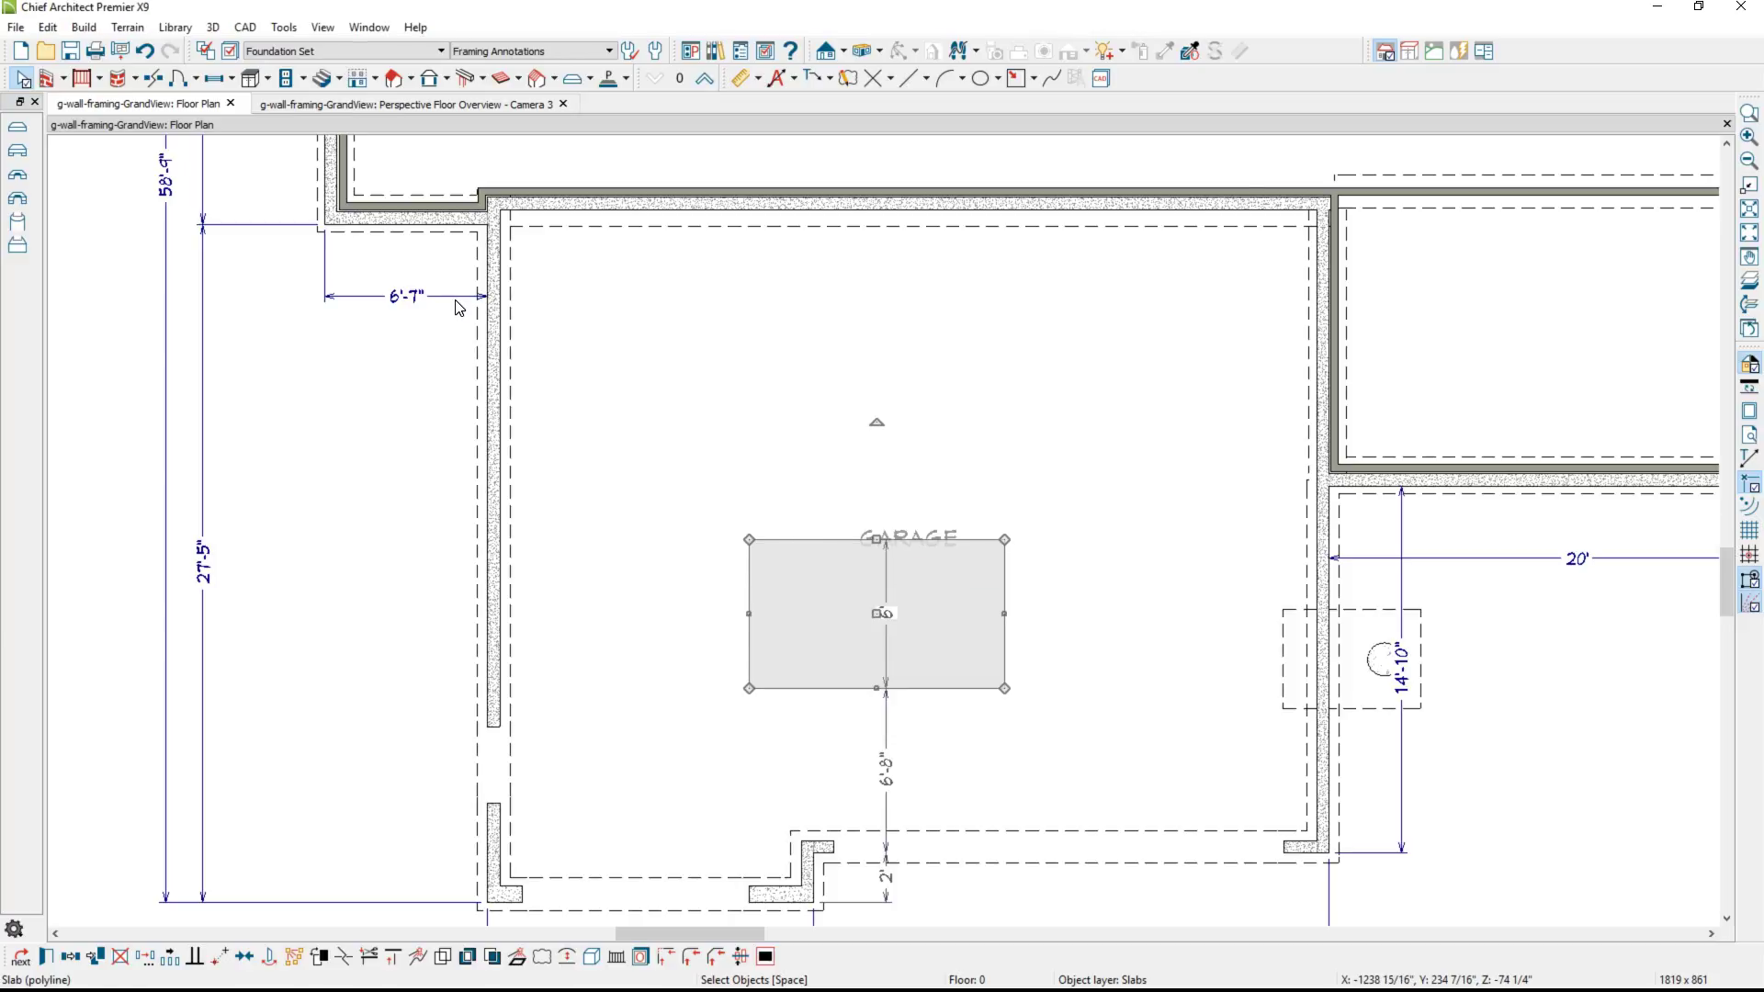
Extend the 6'-7" horizontal dimension line to locate both side edges of the slab.
left_click(458, 305)
left_click_drag(455, 313, 749, 540)
left_click_drag(732, 314, 1006, 541)
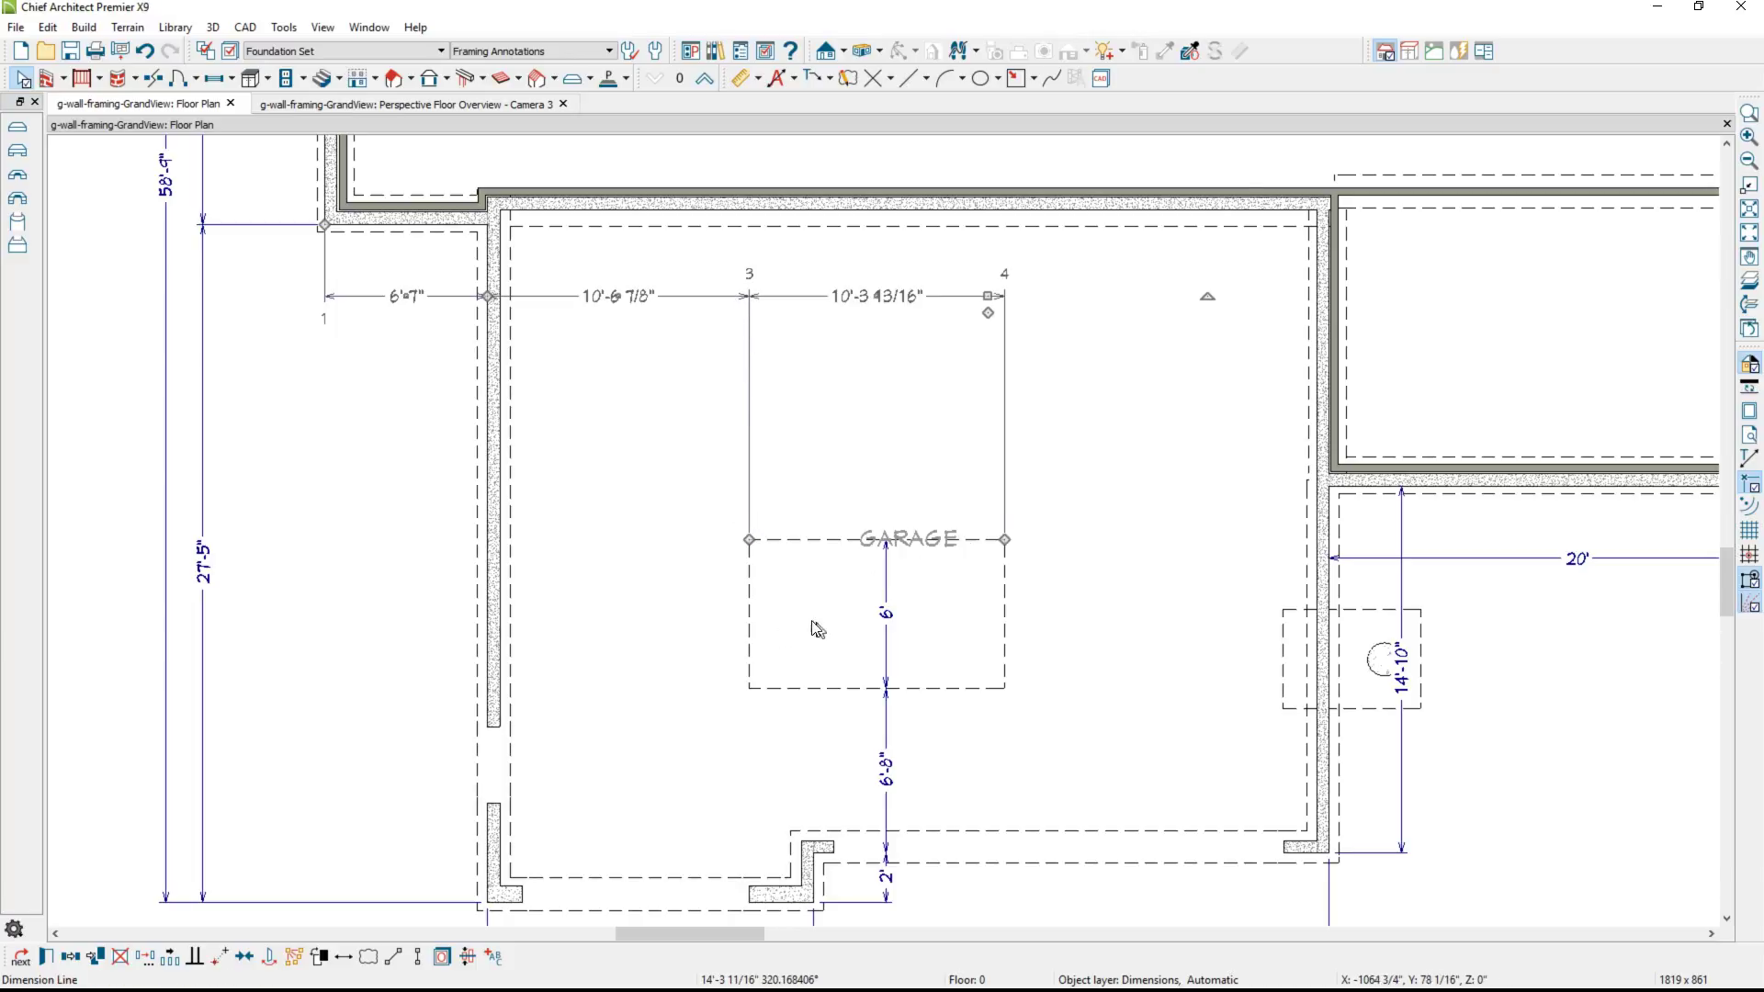
Move the slab to 10'-5" from the left garage wall and set its width to 5'.
left_click(755, 625)
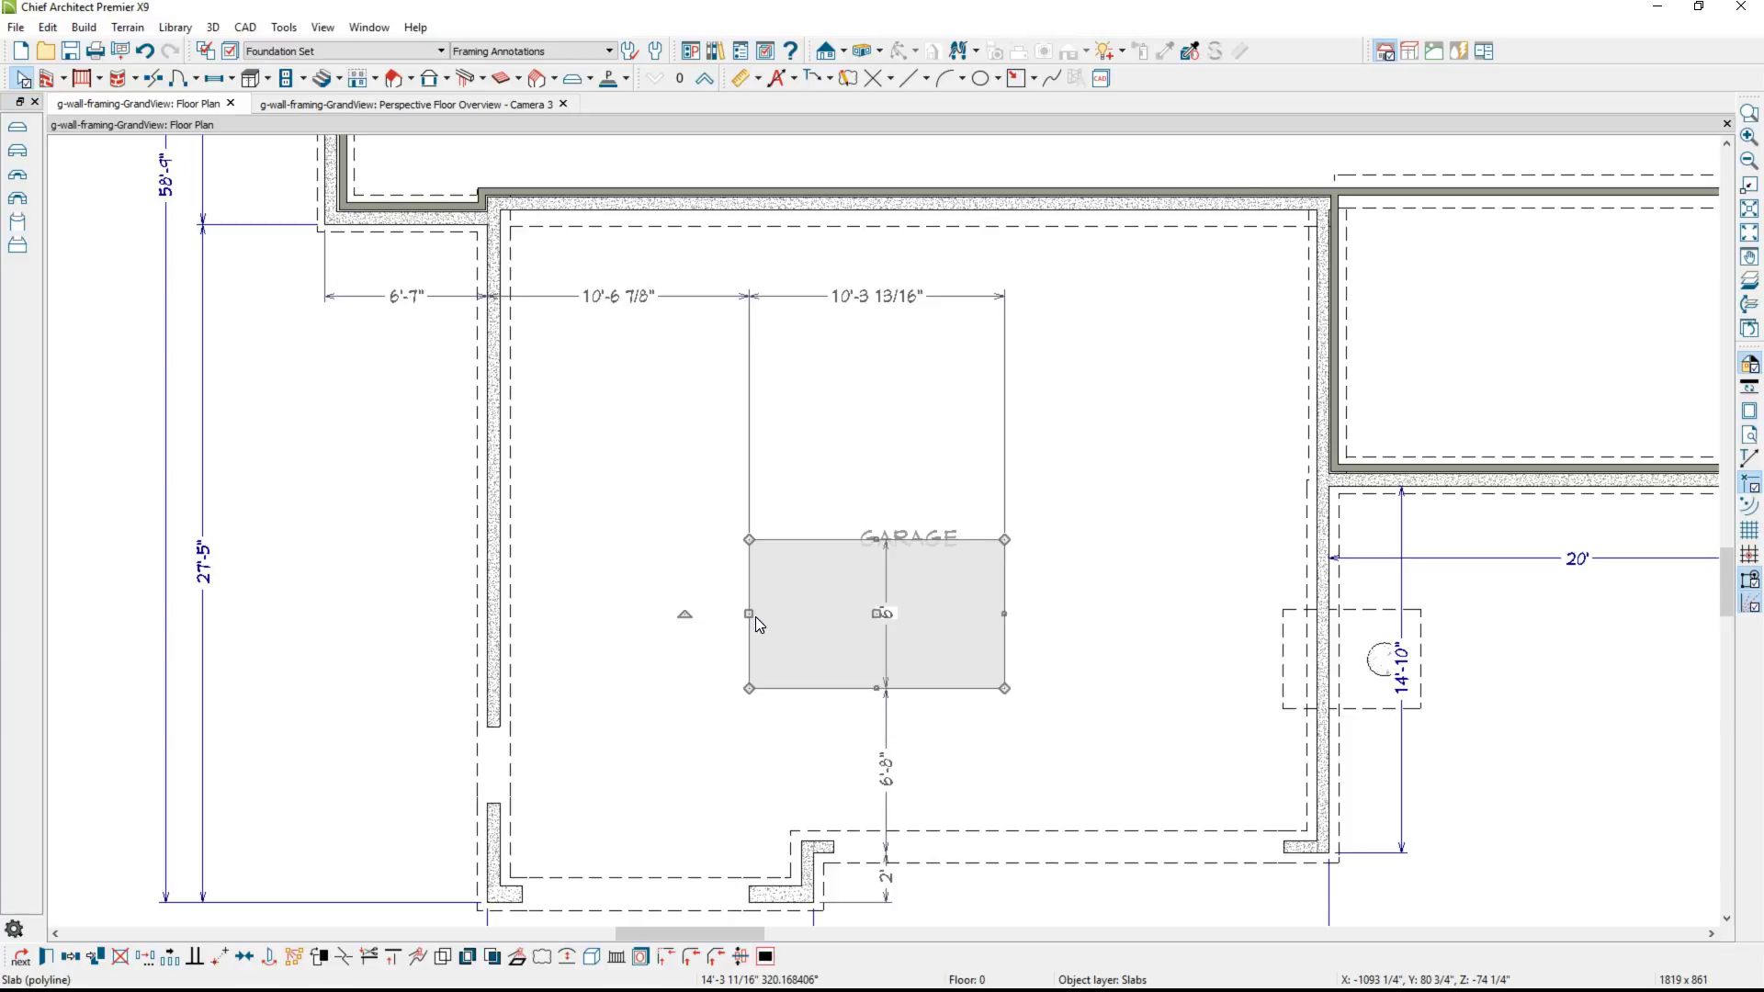
left_click(638, 300)
type("10' 5")
left_click(784, 284)
key("Return")
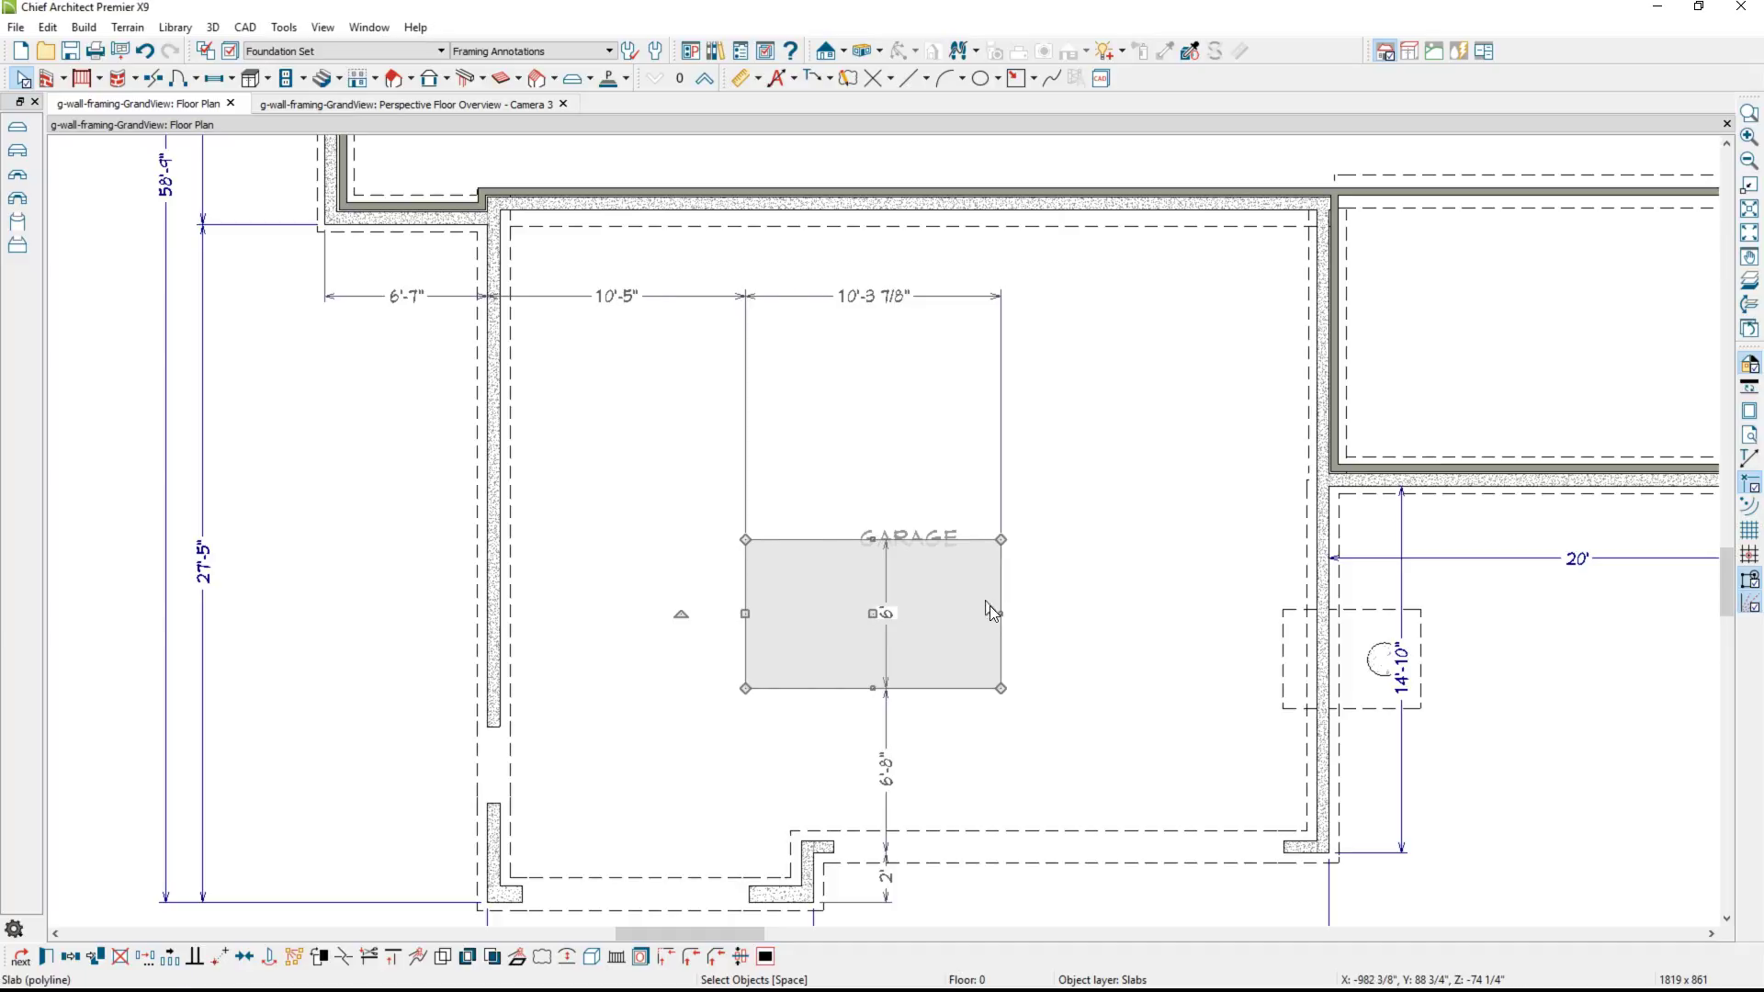
left_click(861, 309)
type("5")
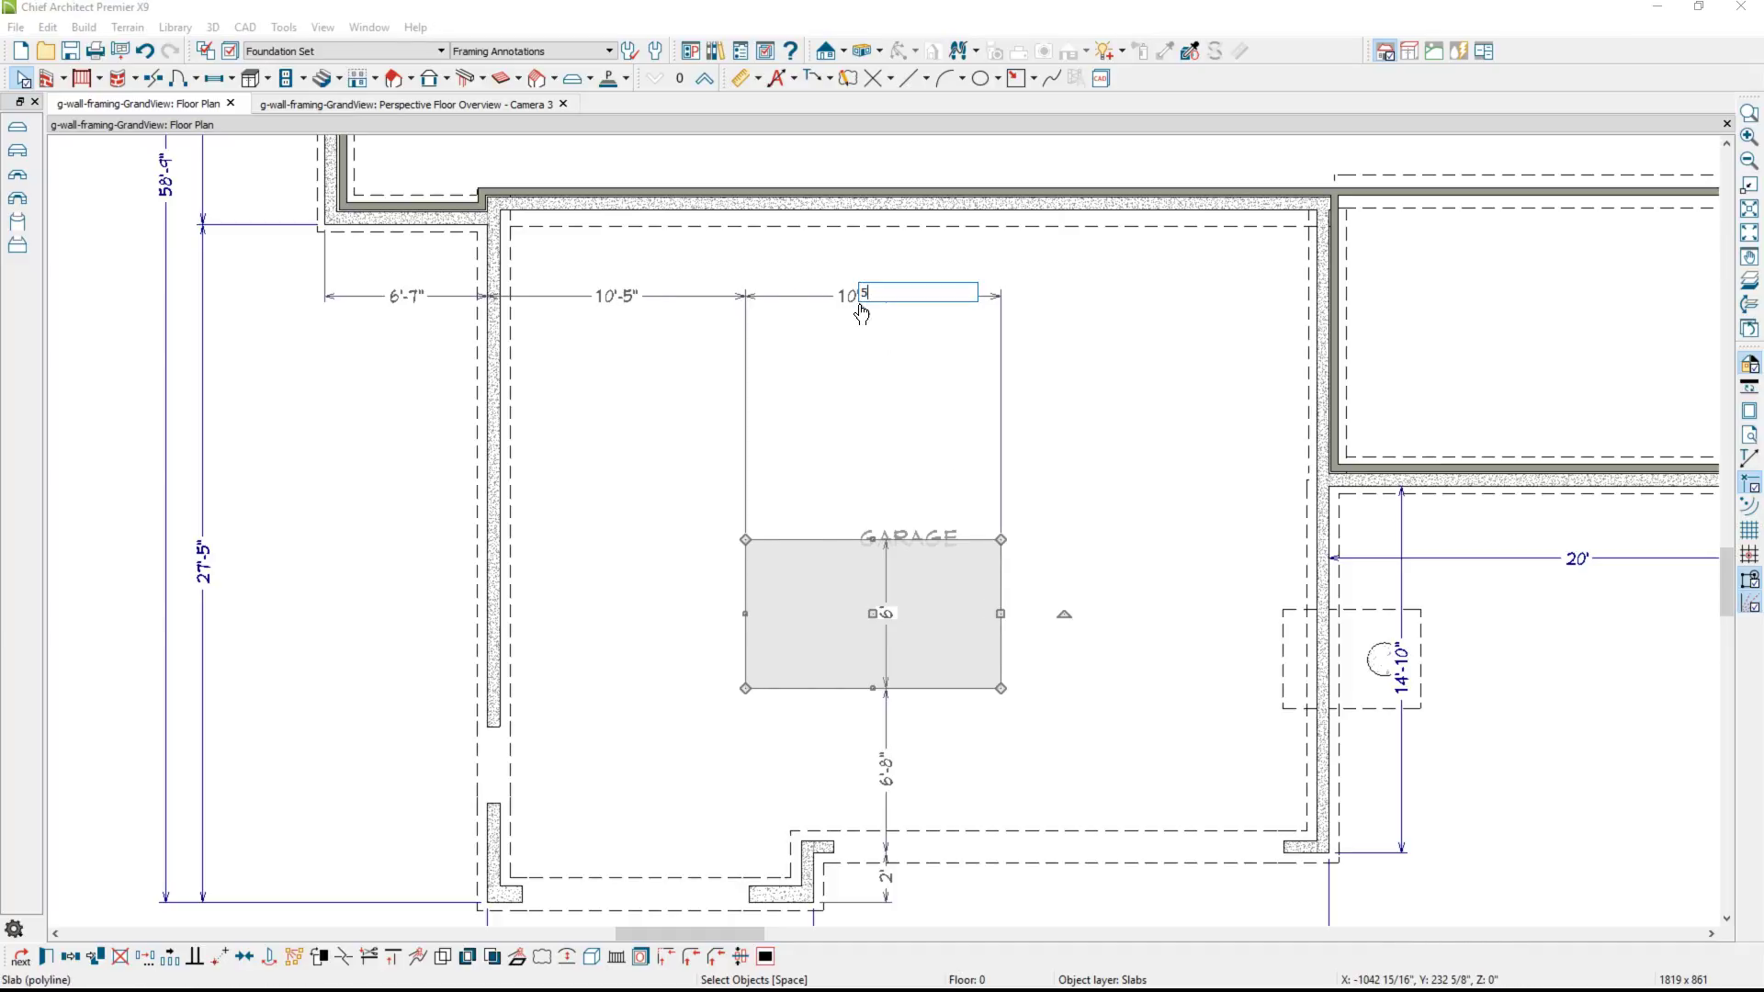
key("Return")
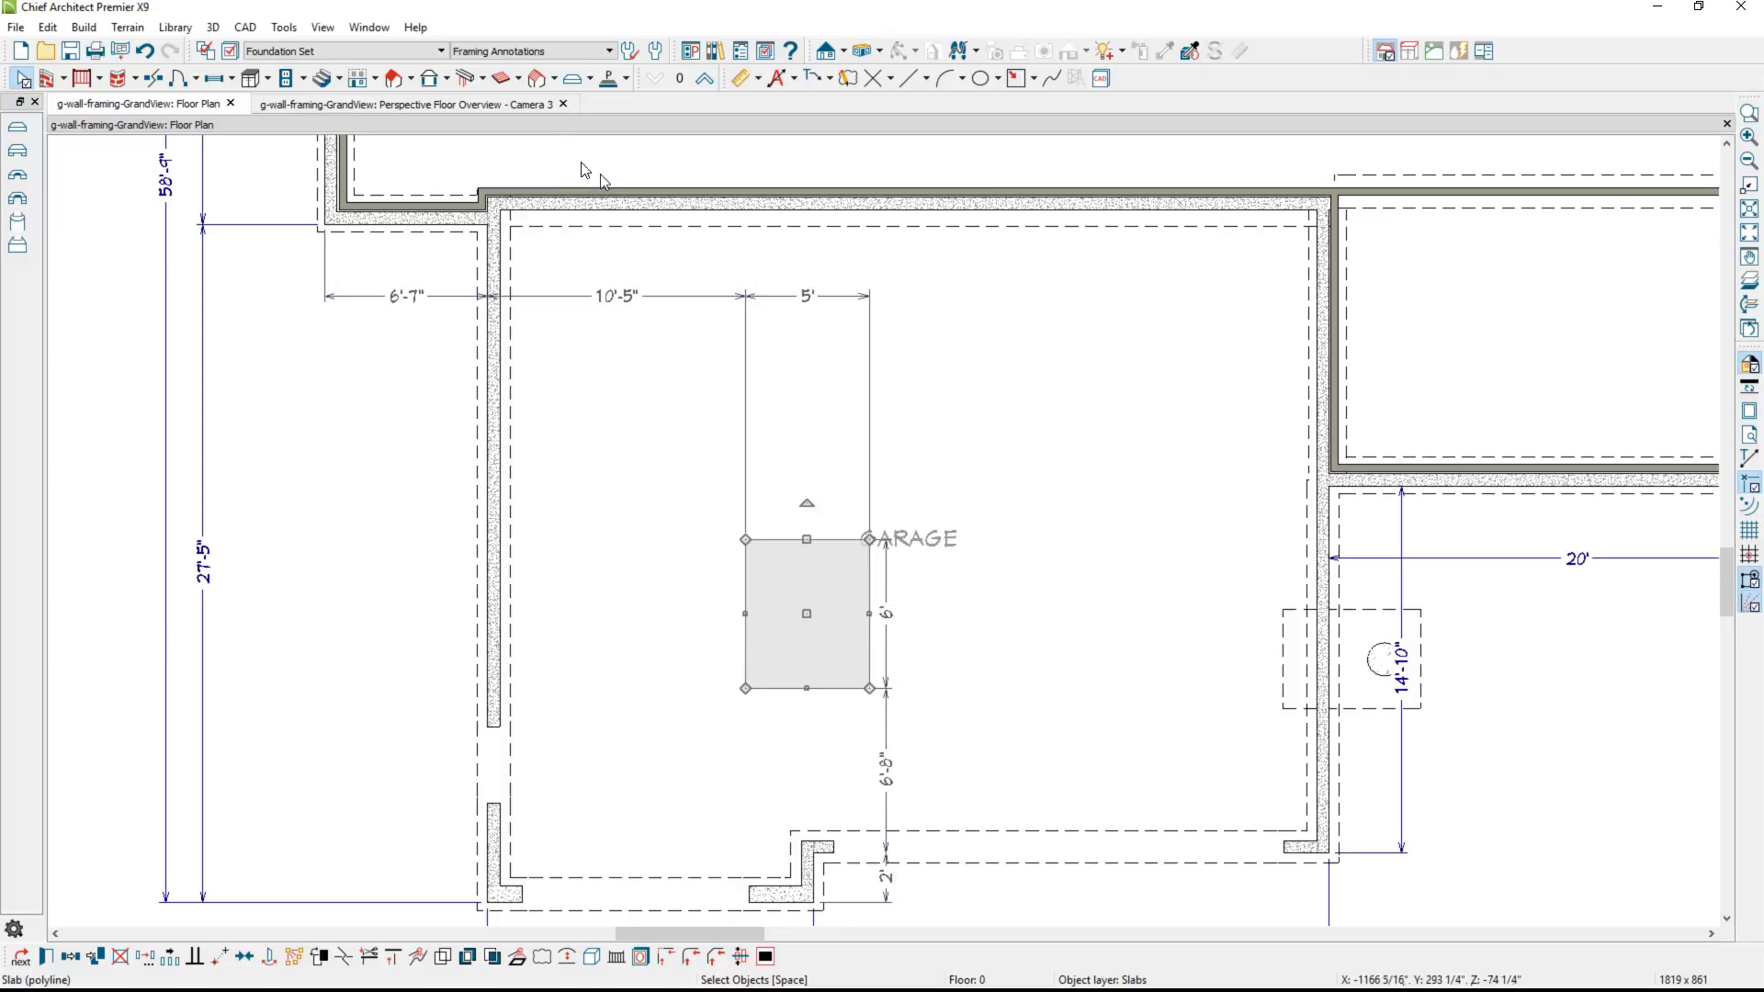
Set the slab's thickness to 12" in its specification from the perspective overview.
left_click(518, 108)
double_click(842, 658)
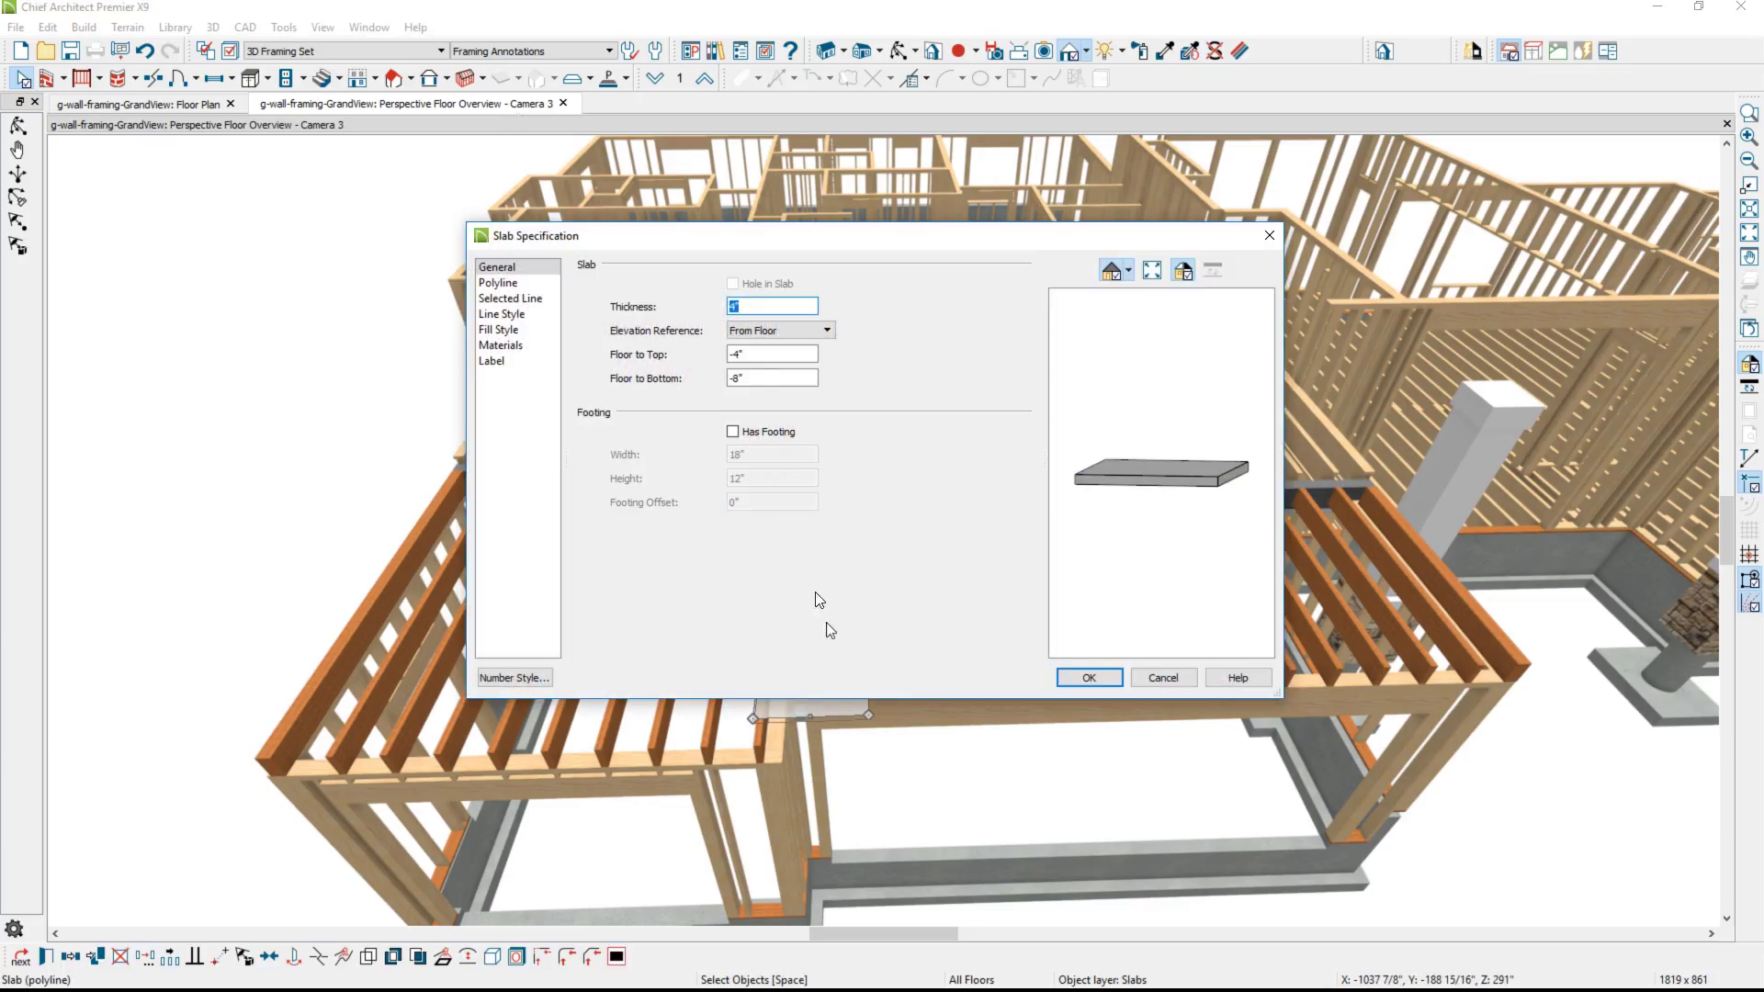
type("12")
left_click(754, 353)
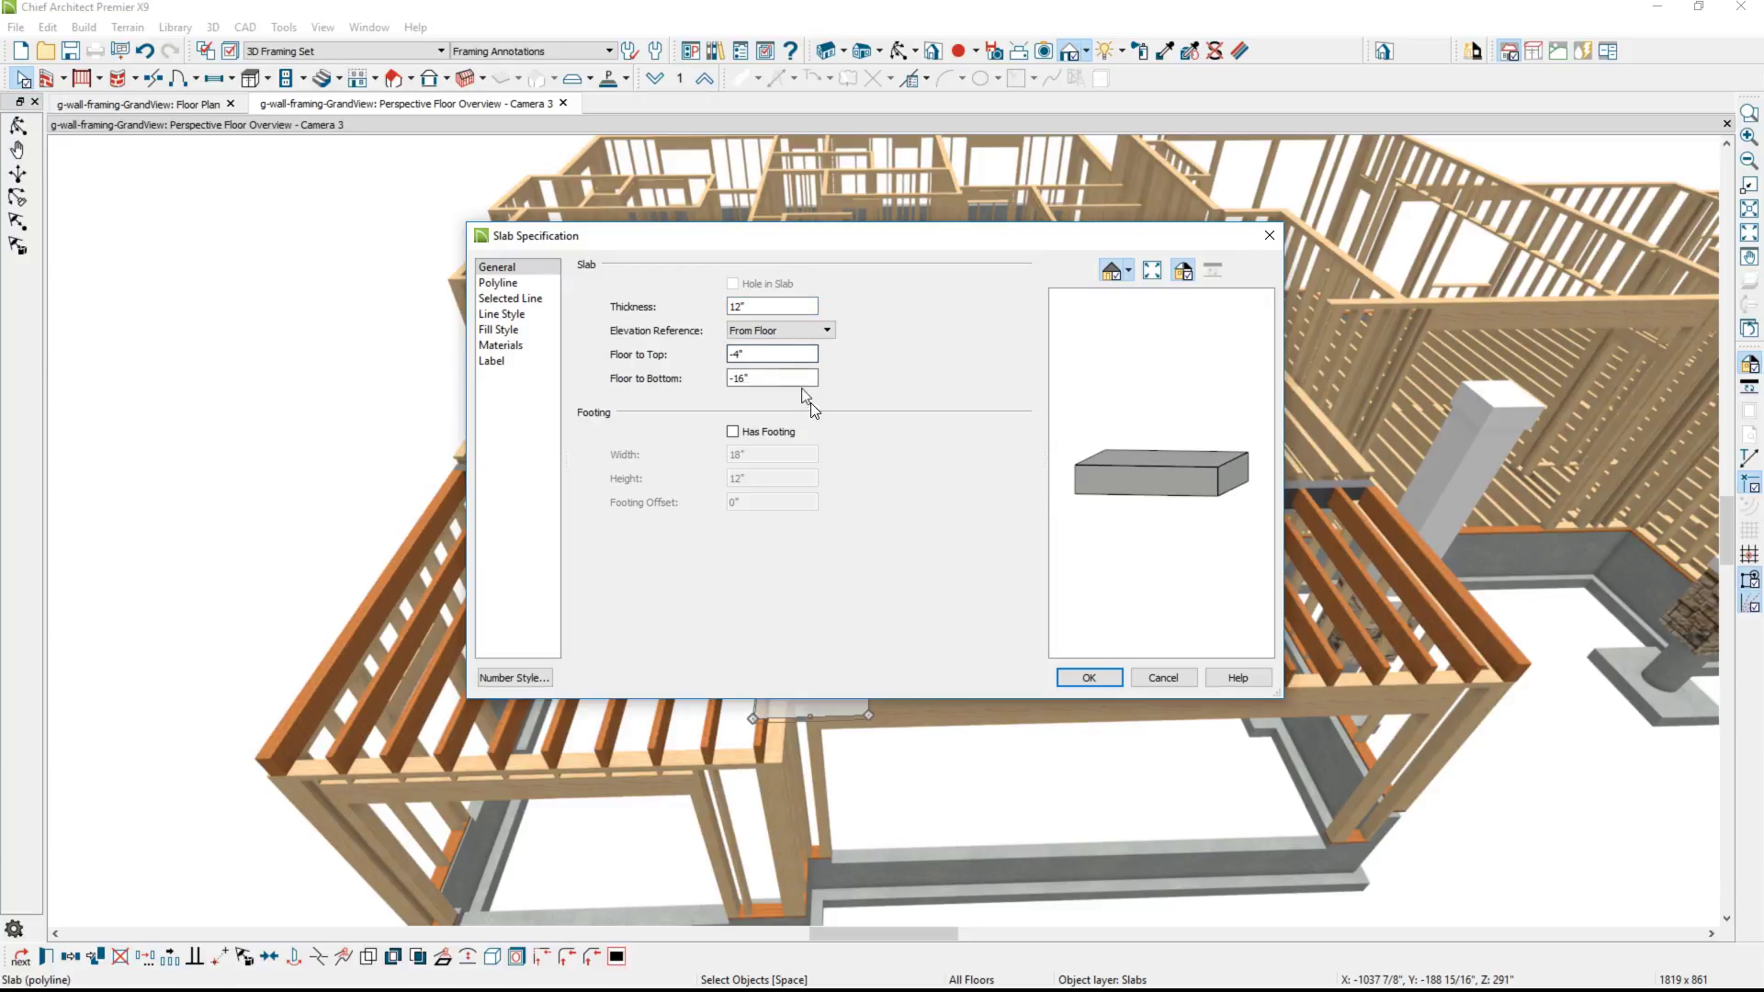
left_click(1087, 680)
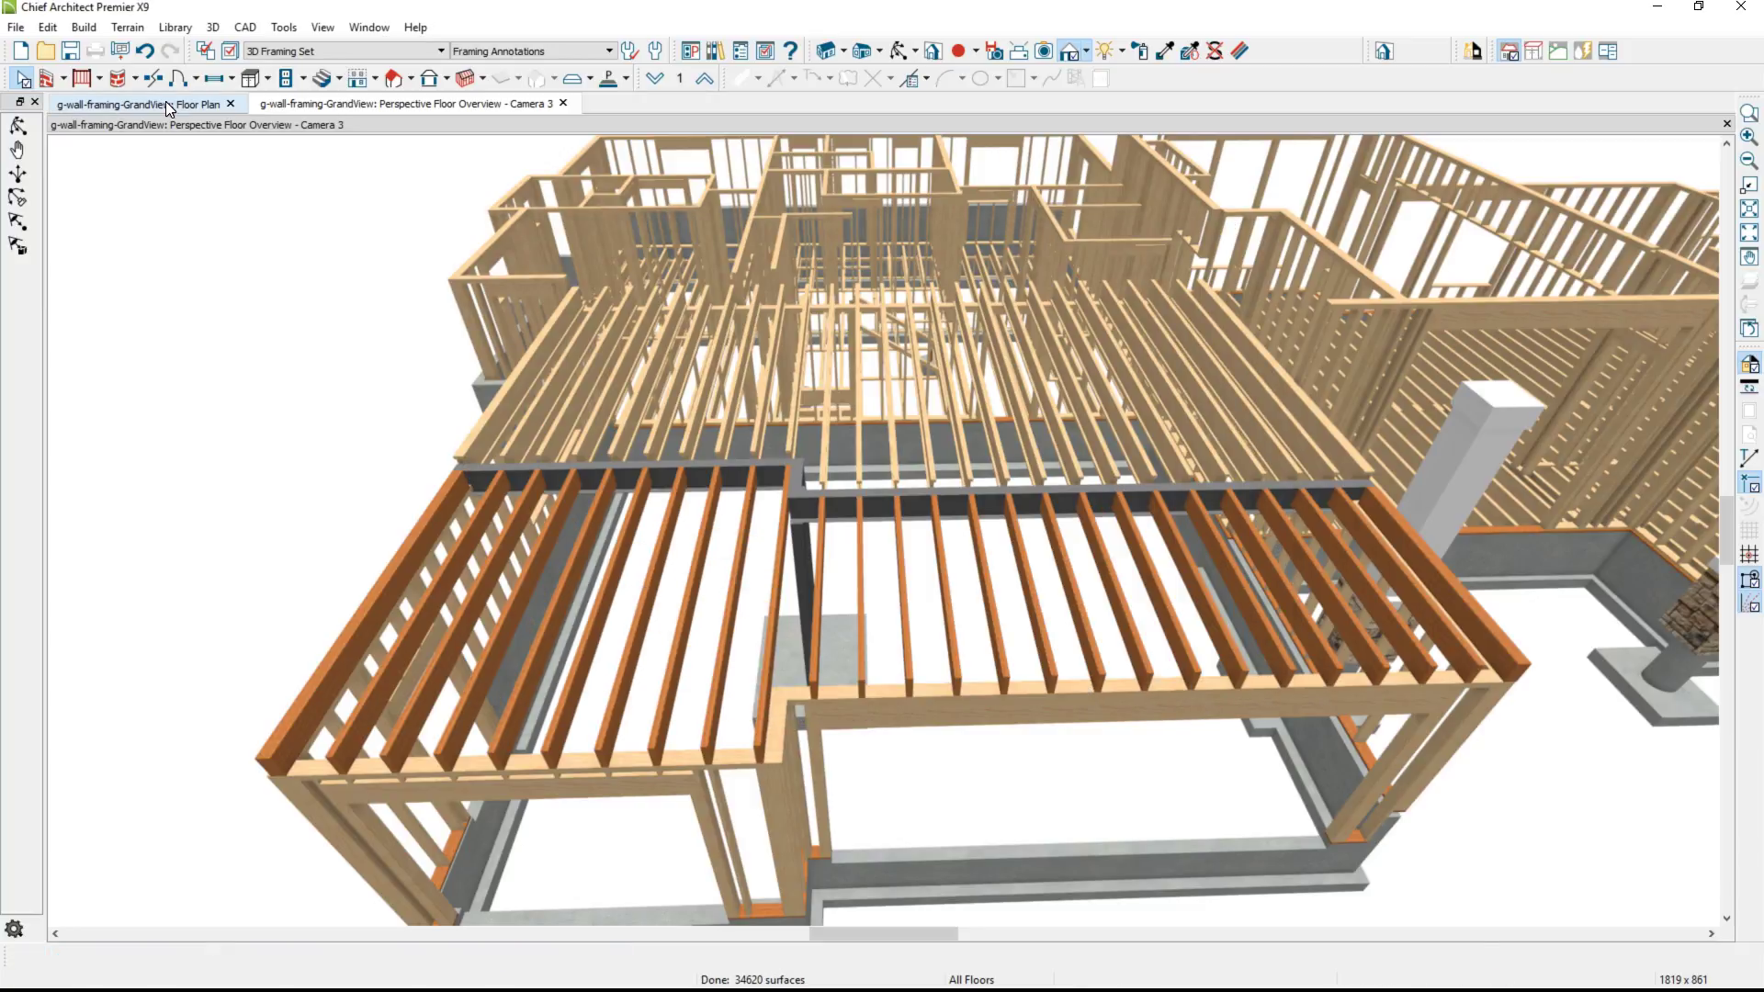
Create a backclipped cross section from the floor plan, starting just left of the garage slab and looking toward the right garage wall.
left_click(166, 104)
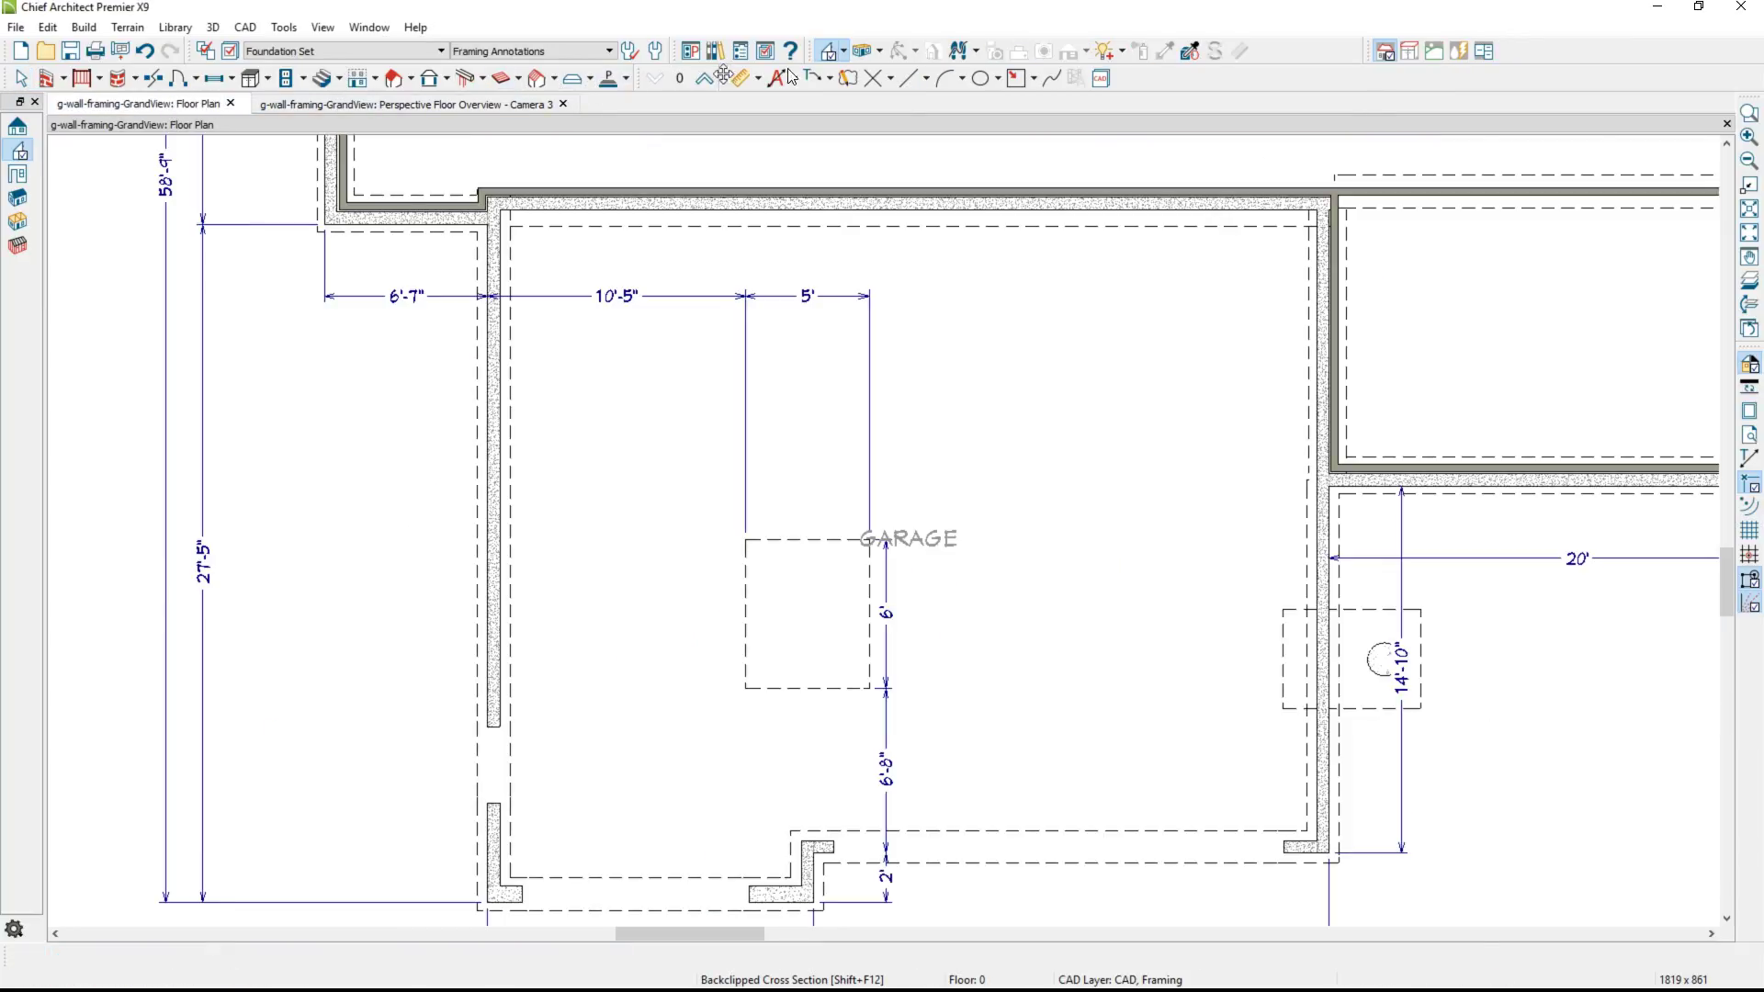
left_click(863, 51)
left_click_drag(685, 591, 851, 591)
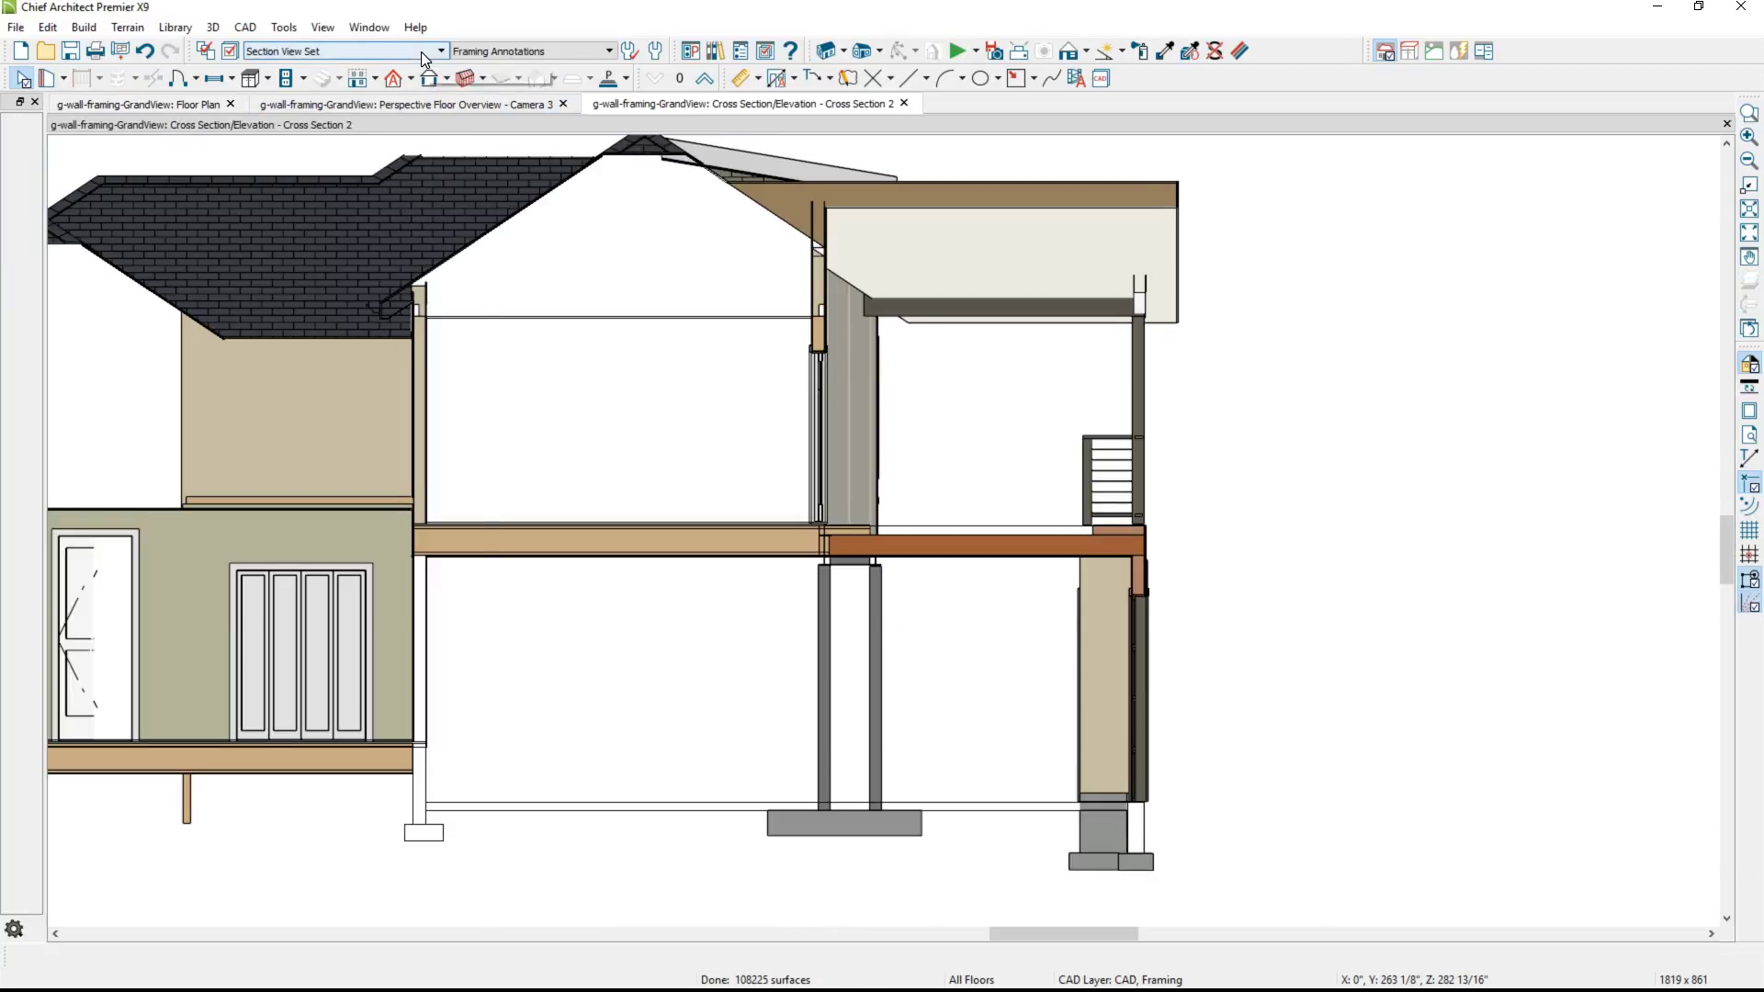
Switch the cross section's active layer set to Section View, Framing.
left_click(425, 55)
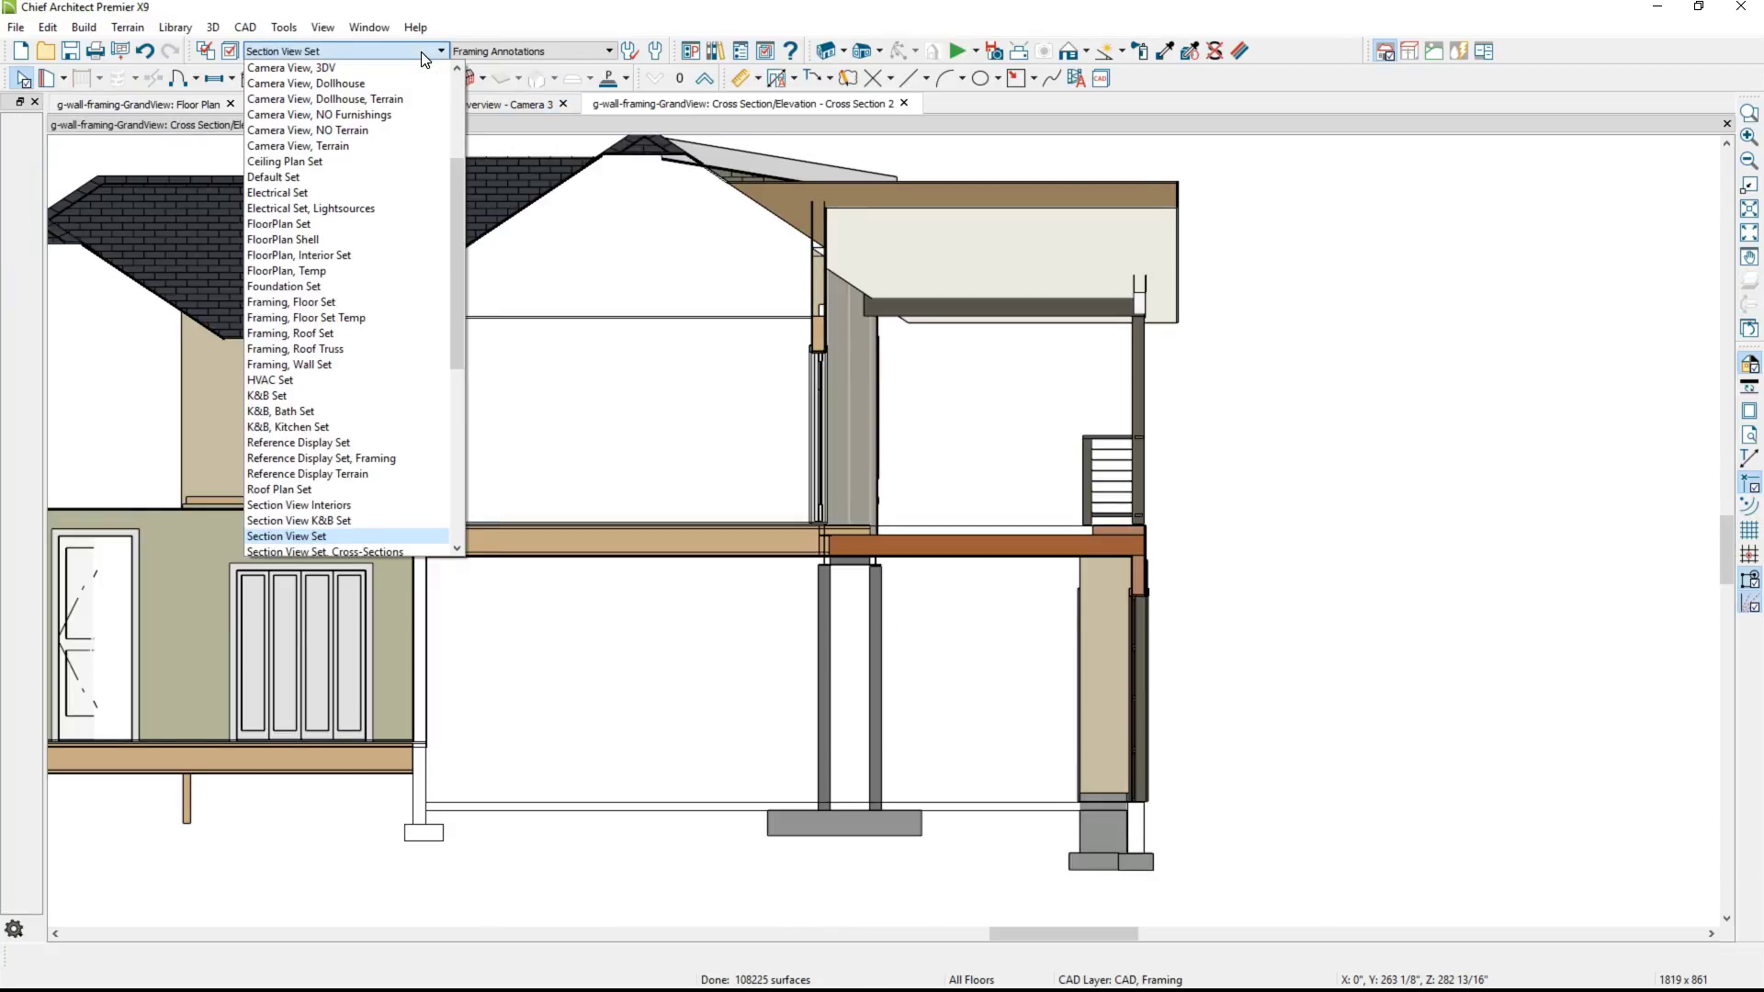
scroll(373, 339, "down", 5)
left_click(373, 339)
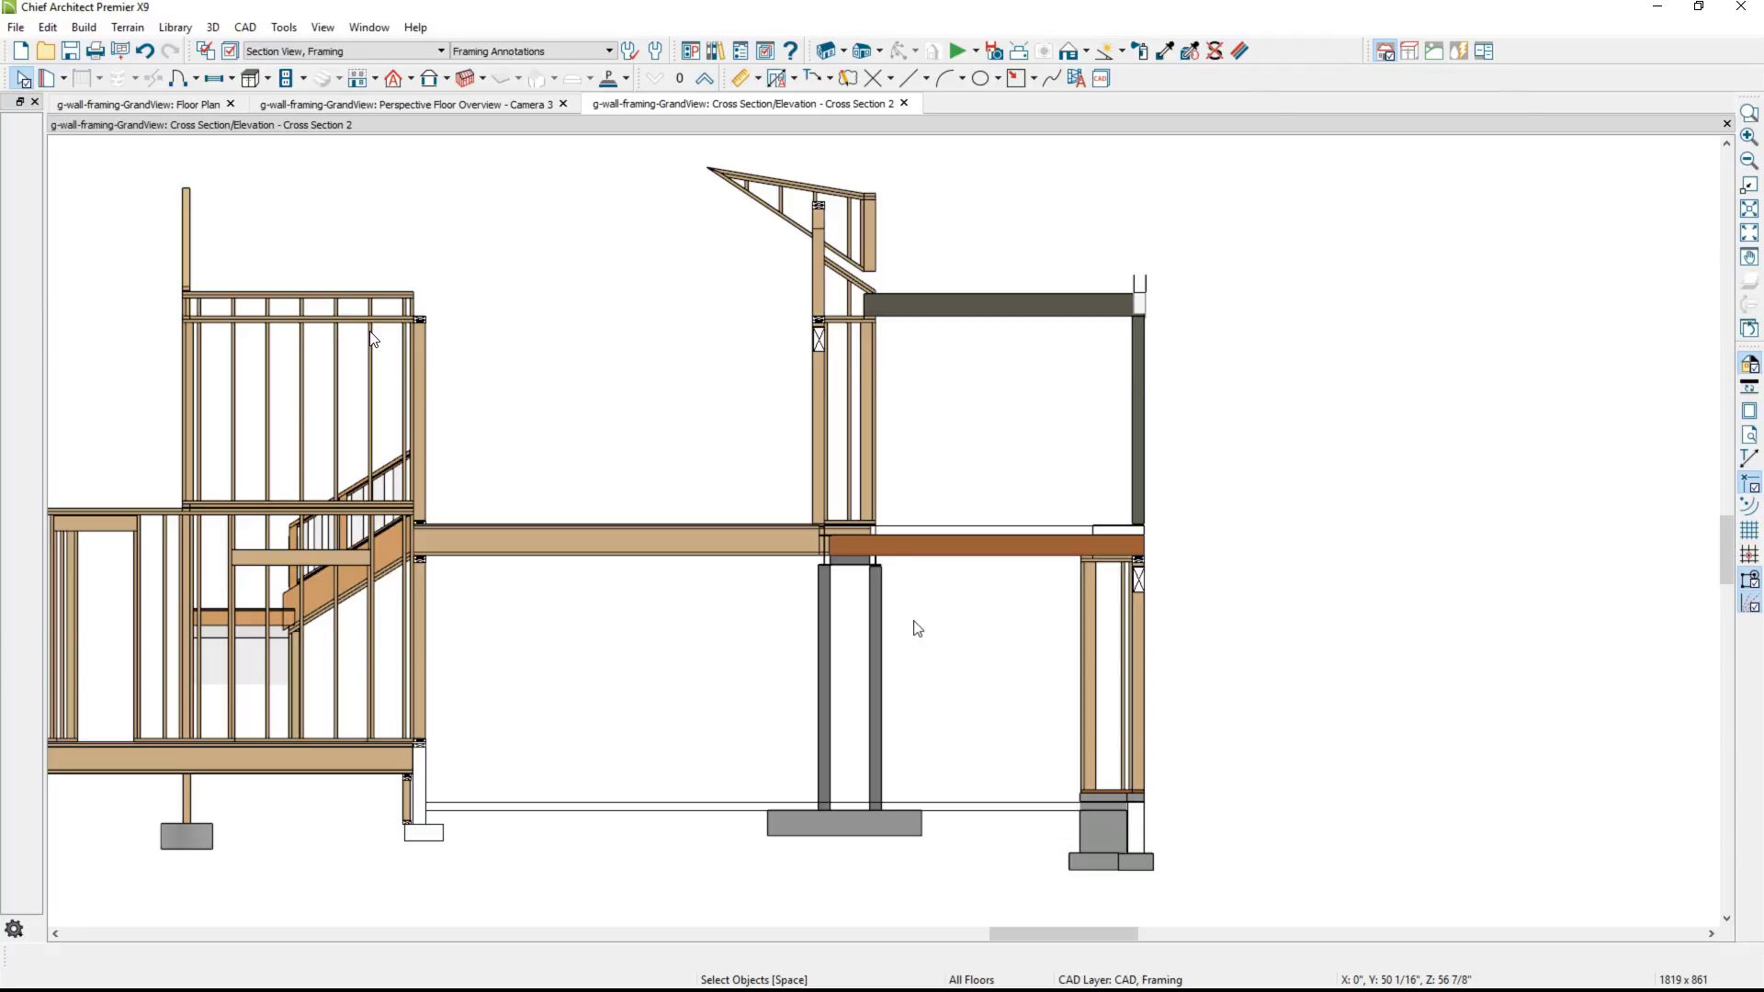
Switch to Windows Photo Viewer and examine the garage sections S3 and S4 on GrandView_Page_08.jpg, including their post, beam and footing callouts.
key("alt+Tab")
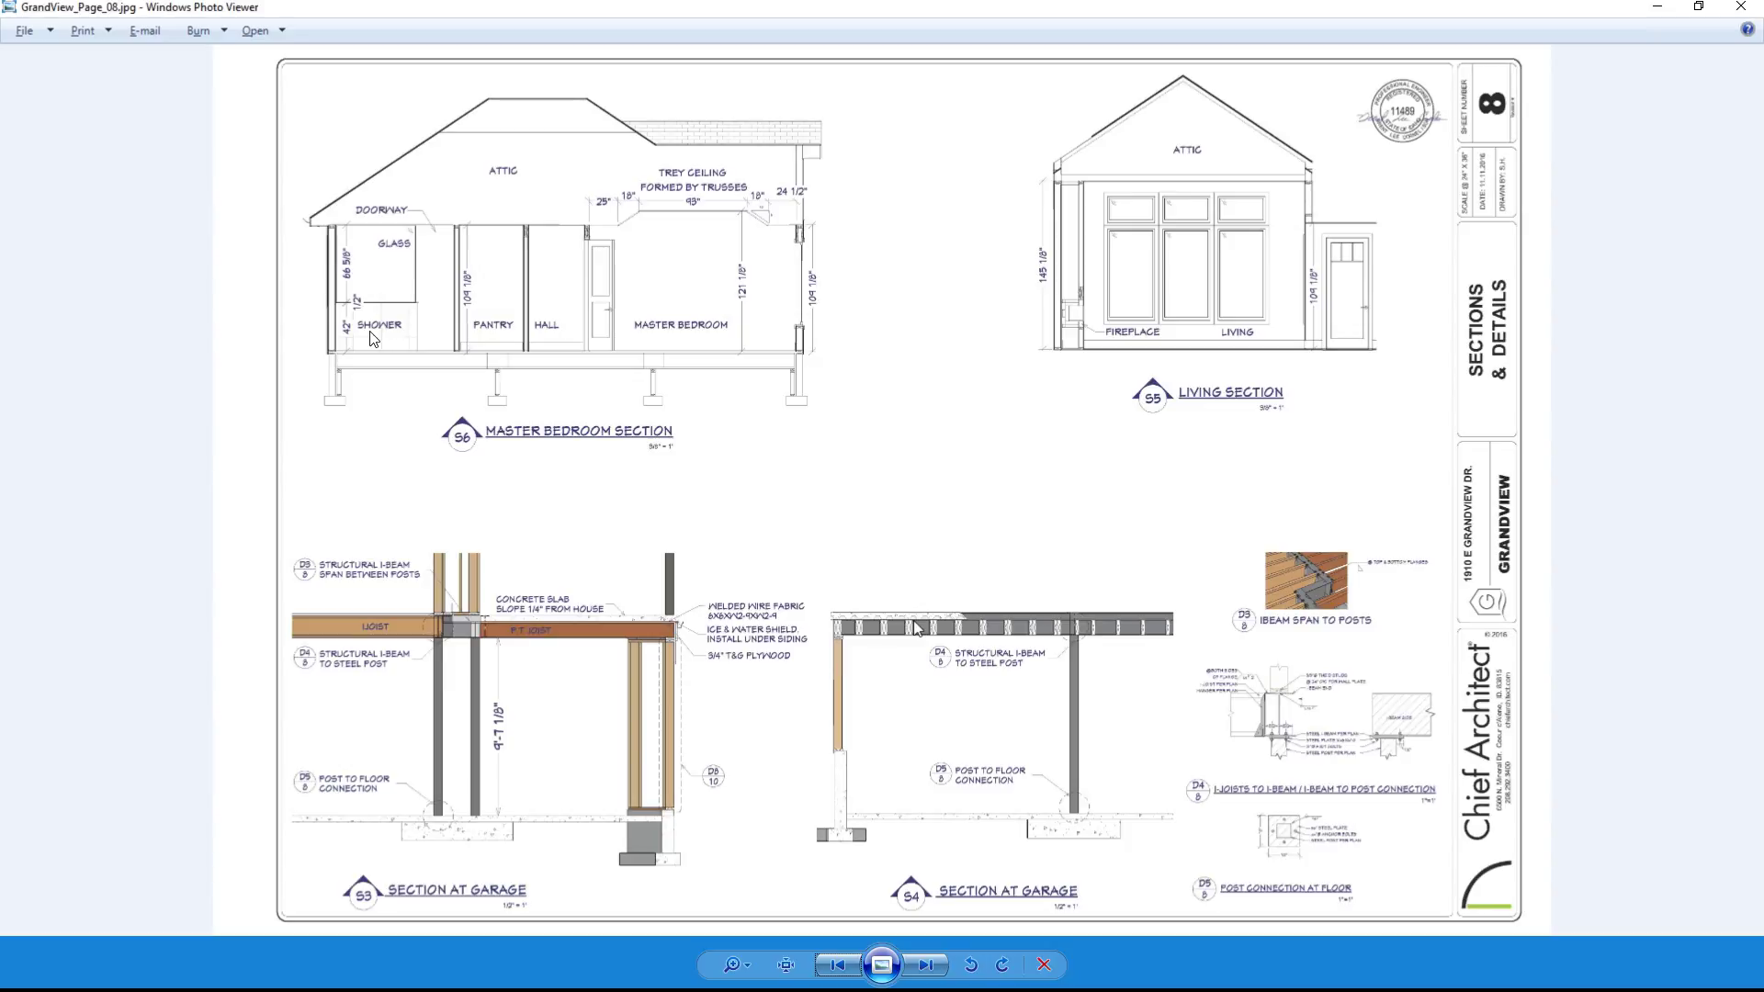
scroll(665, 731, "up", 3)
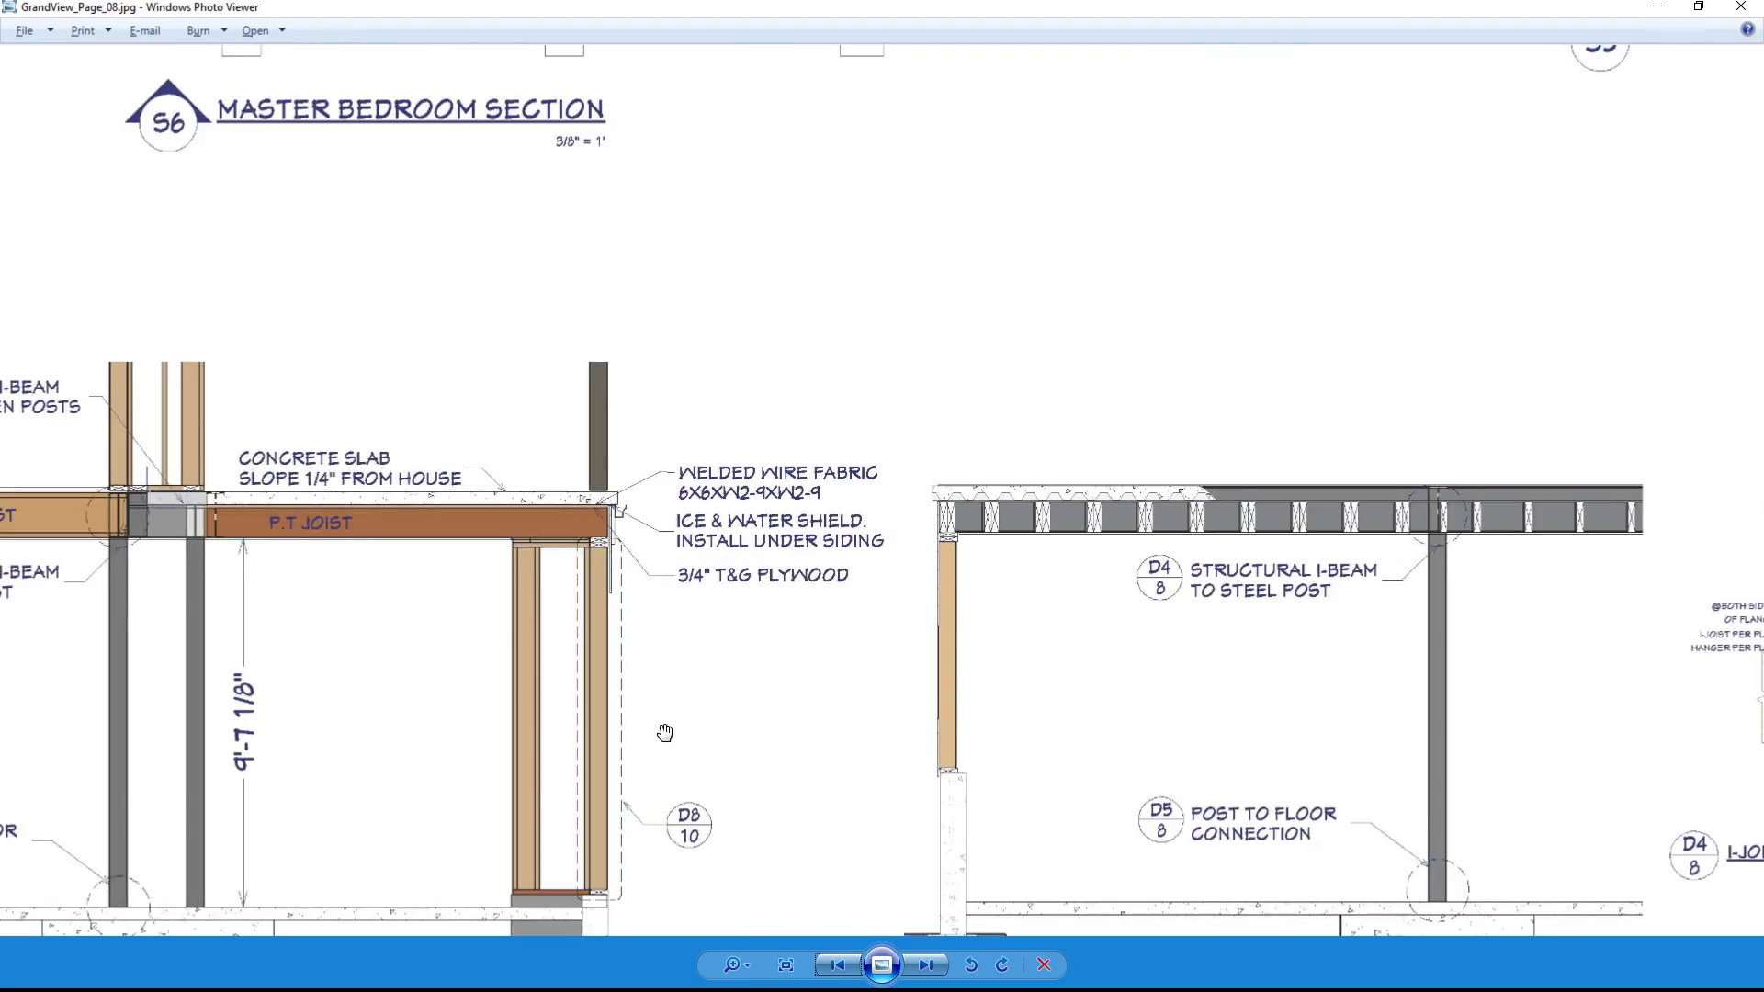
scroll(804, 250, "down", 1)
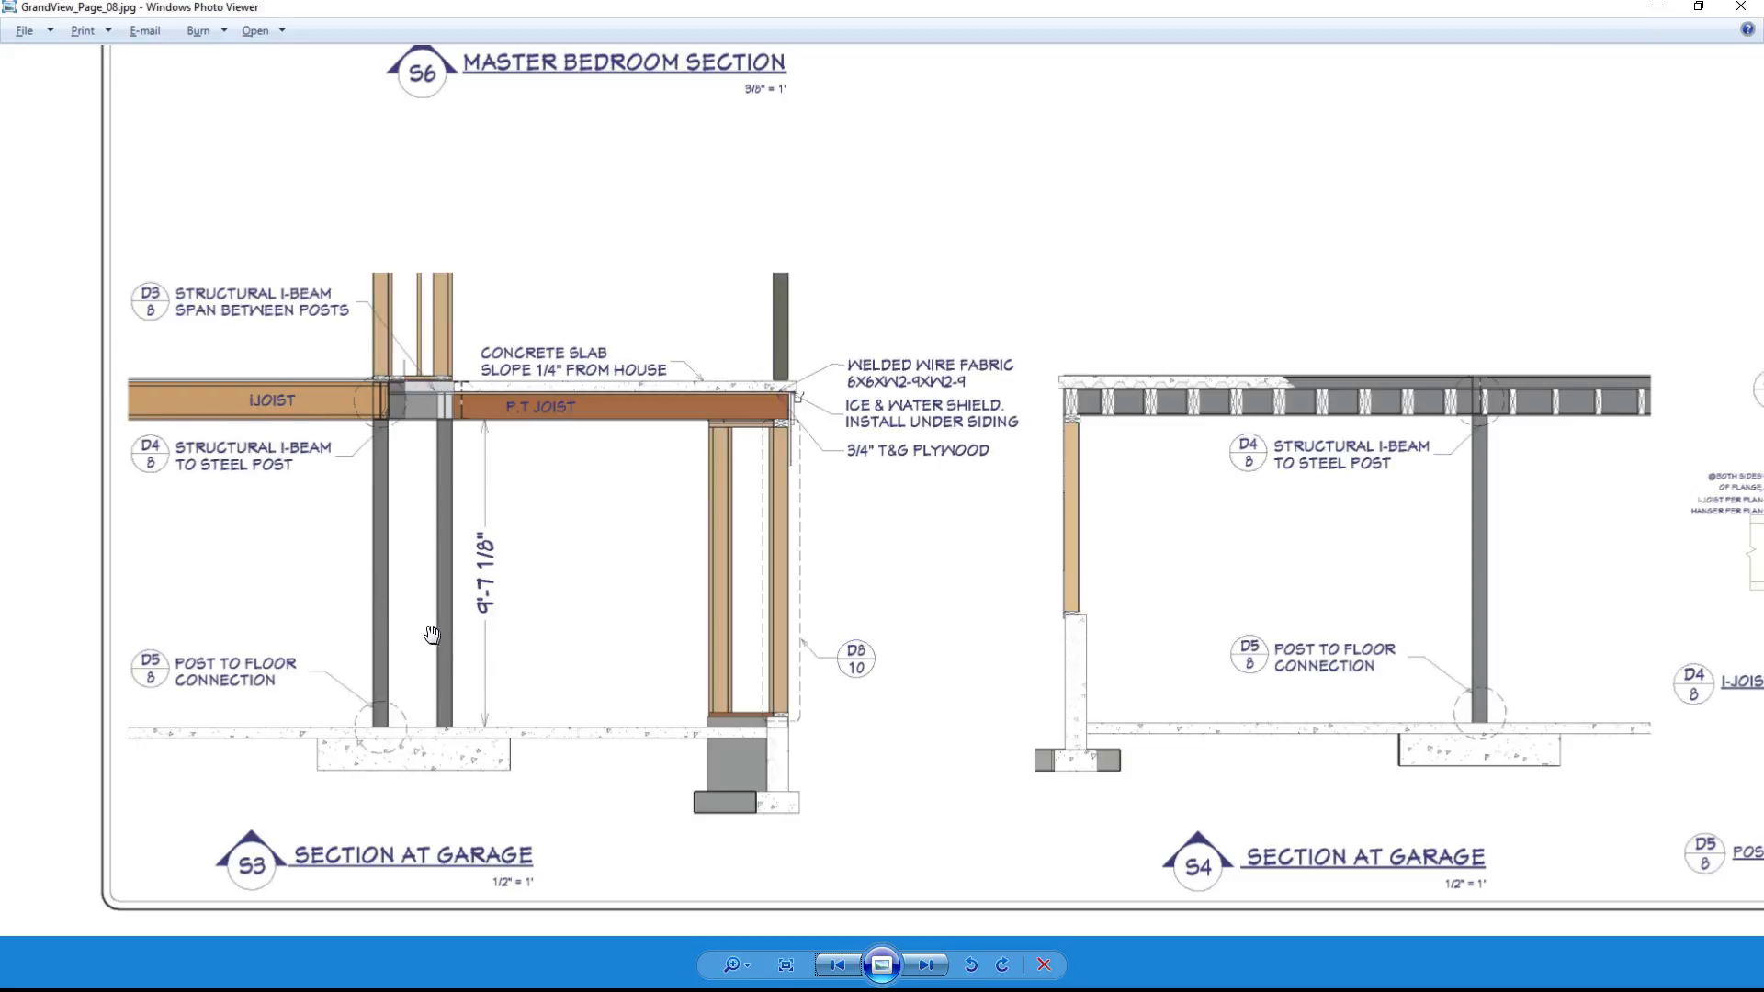
scroll(428, 640, "down", 3)
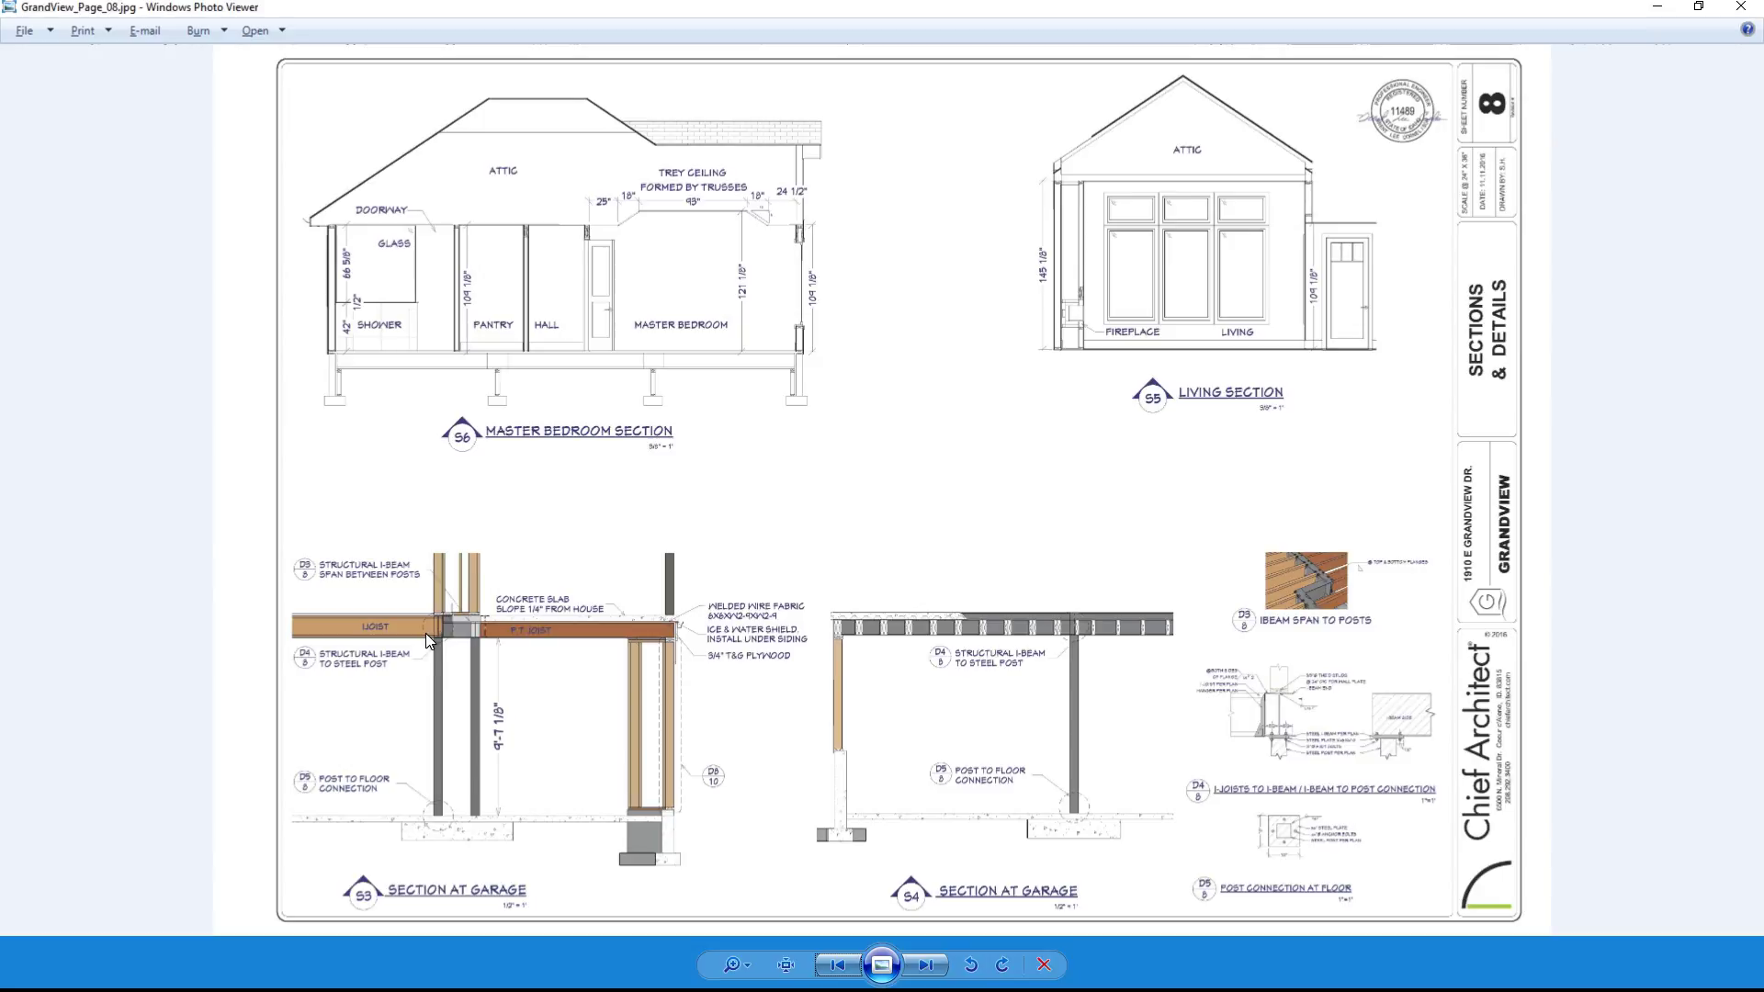